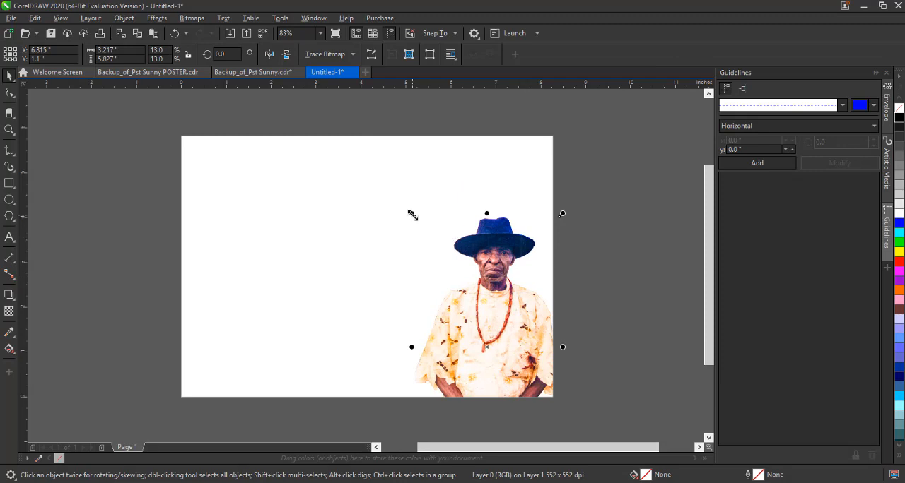
Enlarge the portrait to 19.2%, about 4.73 inches wide, and position it on the right half of the page.
{"action": "left_click_drag", "start_coordinate": [412, 213], "coordinate": [389, 174]}
{"action": "left_click_drag", "start_coordinate": [524, 287], "coordinate": [300, 290]}
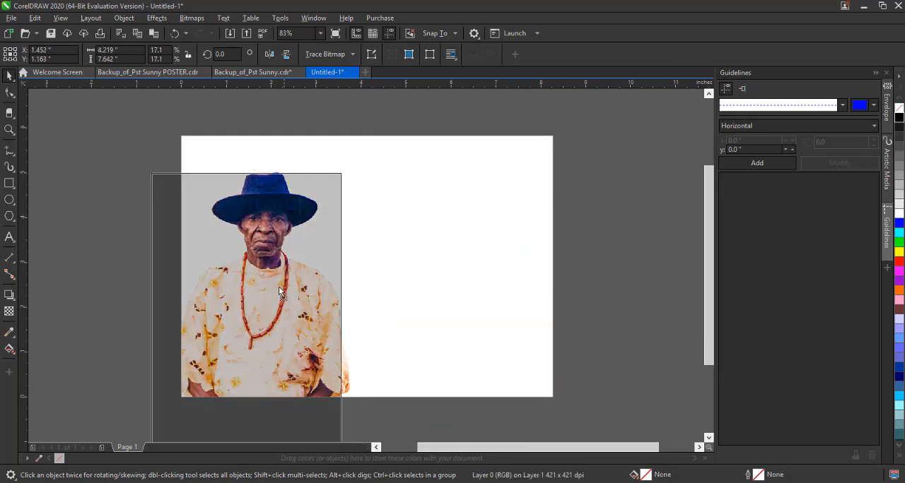
{"action": "key", "text": "ctrl+z"}
{"action": "left_click_drag", "start_coordinate": [522, 309], "coordinate": [522, 330]}
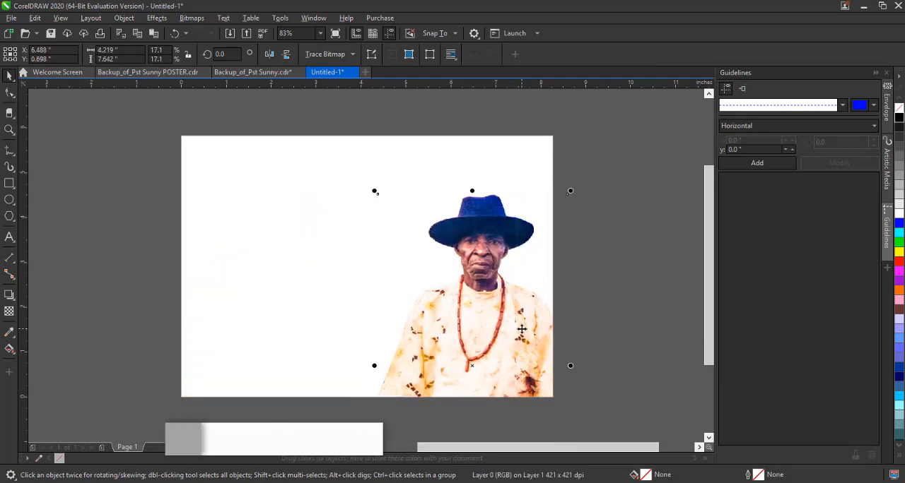
{"action": "left_click_drag", "start_coordinate": [573, 190], "coordinate": [581, 167]}
{"action": "left_click_drag", "start_coordinate": [517, 206], "coordinate": [511, 188]}
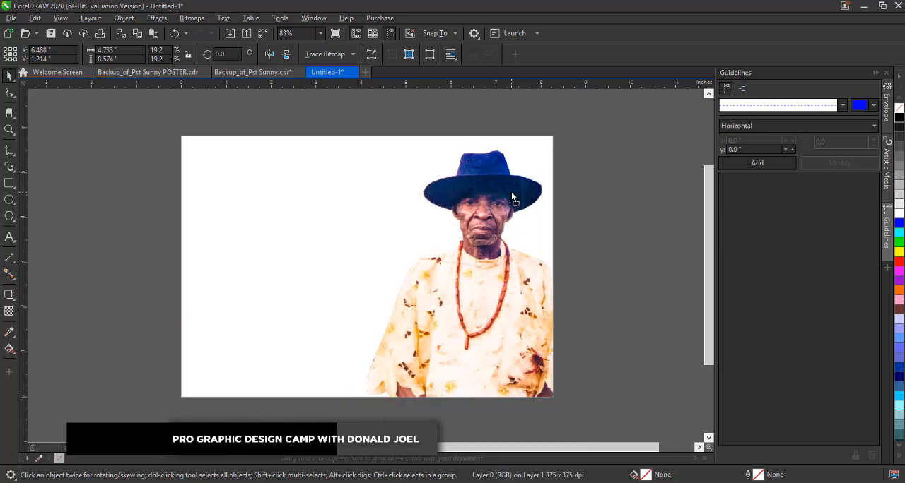
Duplicate the portrait onto the left half of the page and scale the copy down to 10.1%, about 2.48 inches wide.
{"action": "left_click_drag", "start_coordinate": [499, 275], "coordinate": [315, 283]}
{"action": "right_click", "coordinate": [316, 283]}
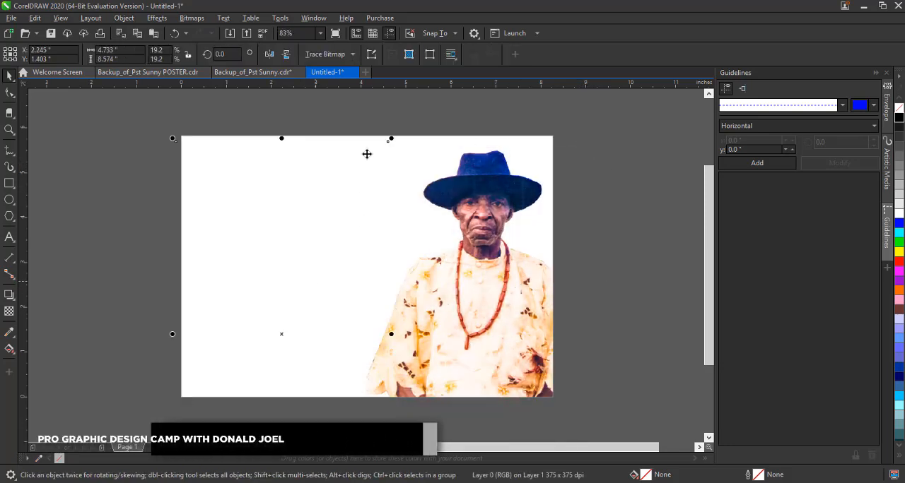
{"action": "left_click", "coordinate": [307, 208]}
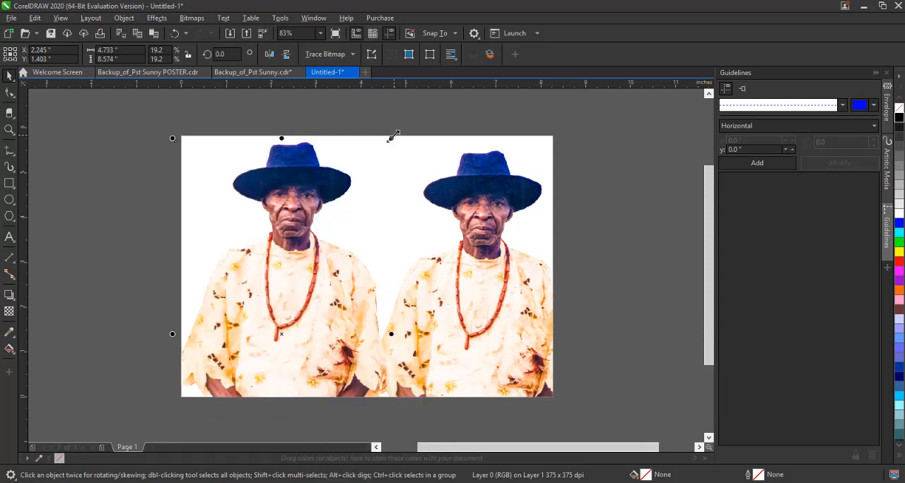
{"action": "left_click_drag", "start_coordinate": [391, 138], "coordinate": [364, 234]}
{"action": "left_click_drag", "start_coordinate": [295, 292], "coordinate": [286, 236]}
Convert the smaller portrait copy to grayscale bitmap mode.
{"action": "left_click", "coordinate": [194, 19]}
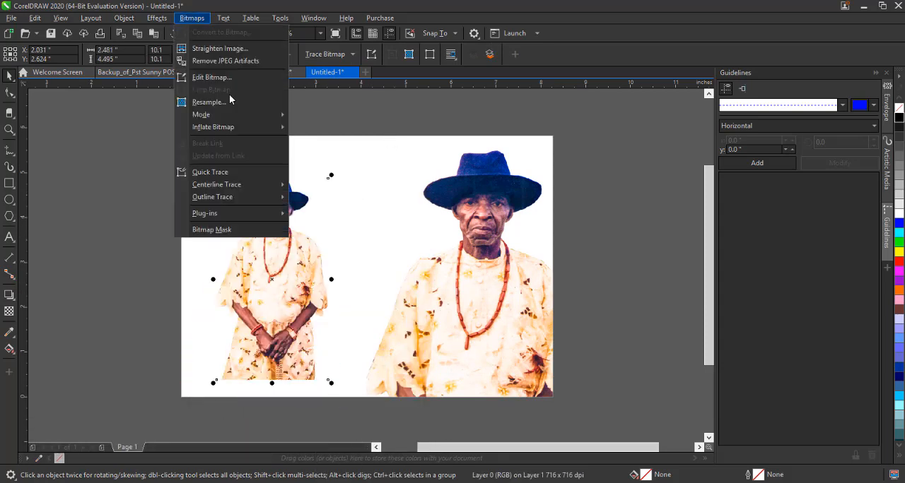
{"action": "mouse_move", "coordinate": [259, 115]}
{"action": "left_click", "coordinate": [326, 129]}
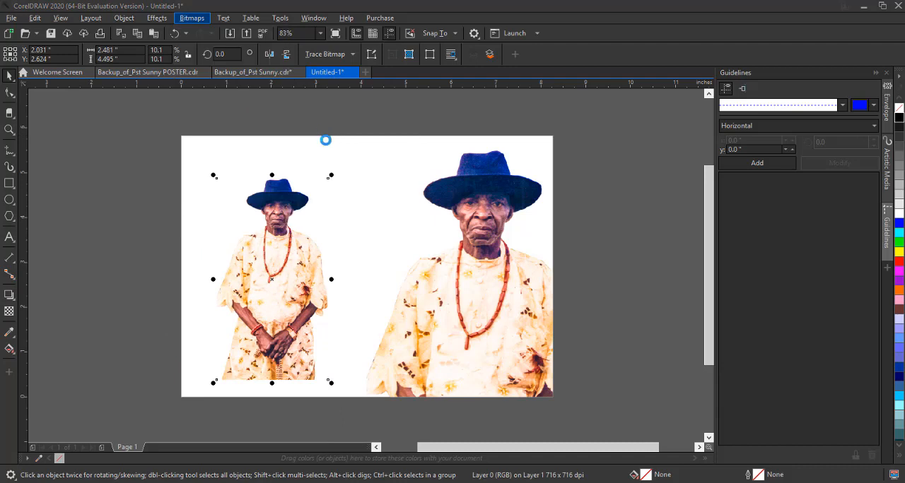
Fade the grayscale portrait with a strong uniform transparency and move it to the page's upper-left corner, partly past the left edge.
{"action": "left_click", "coordinate": [10, 312]}
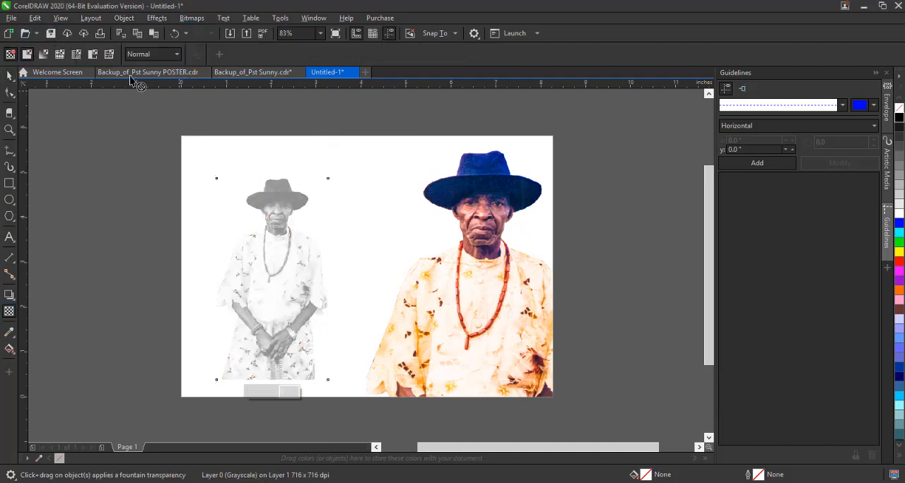
{"action": "left_click_drag", "start_coordinate": [239, 56], "coordinate": [255, 80]}
{"action": "left_click", "coordinate": [11, 78]}
{"action": "left_click_drag", "start_coordinate": [291, 249], "coordinate": [227, 214]}
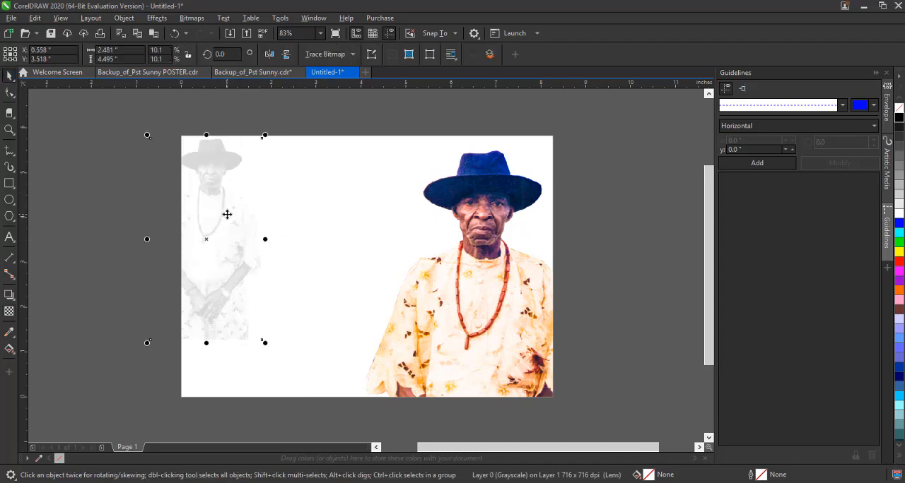
Scale the large color portrait down to 18.1%, about 4.47 inches wide, keeping it on the right of the page.
{"action": "left_click", "coordinate": [521, 345]}
{"action": "left_click", "coordinate": [476, 282], "text": "alt"}
{"action": "left_click_drag", "start_coordinate": [365, 147], "coordinate": [368, 151]}
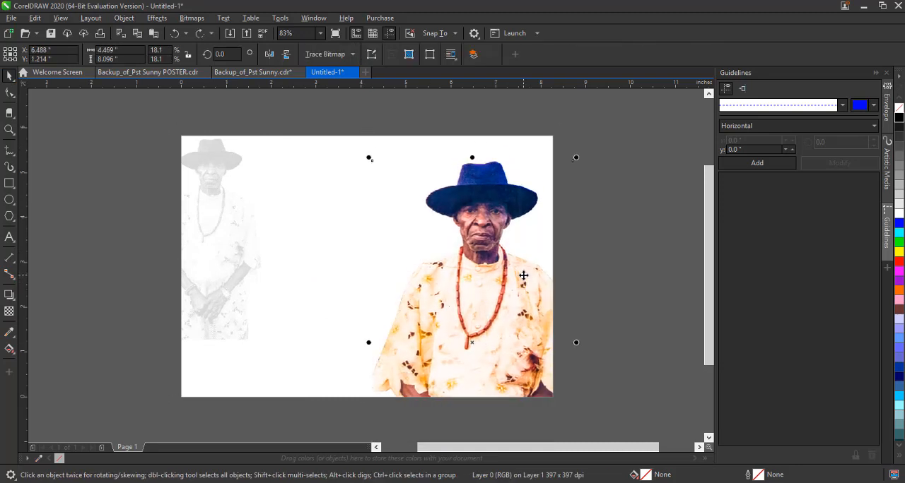
{"action": "left_click", "coordinate": [591, 274]}
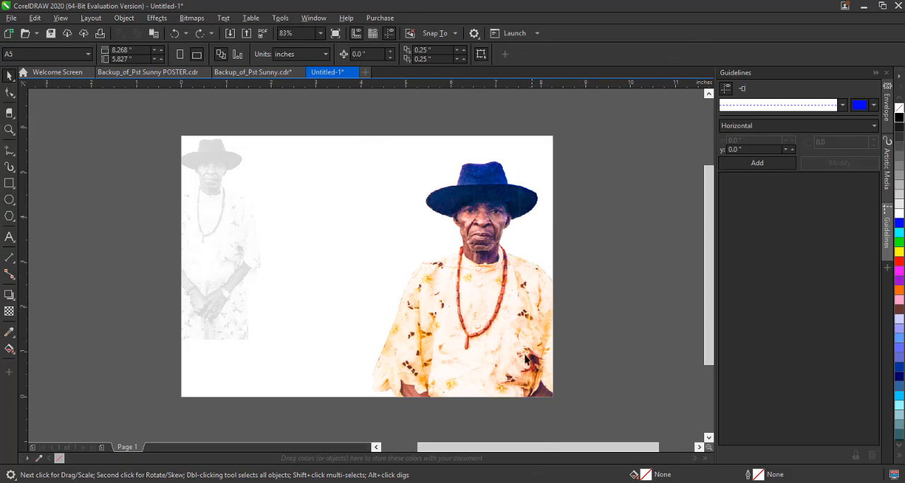
Add artistic text over the left half of the page reading "The familes of", with the first family's name on a second line.
{"action": "left_click", "coordinate": [9, 237]}
{"action": "left_click", "coordinate": [233, 207]}
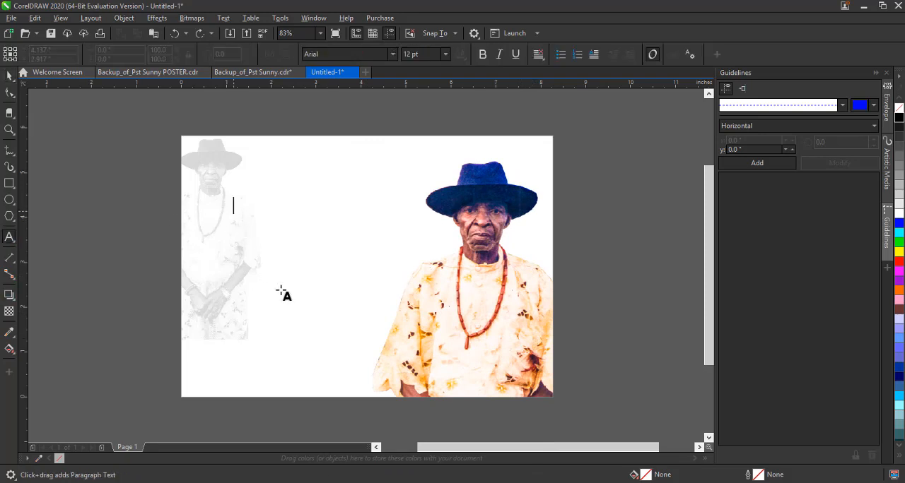
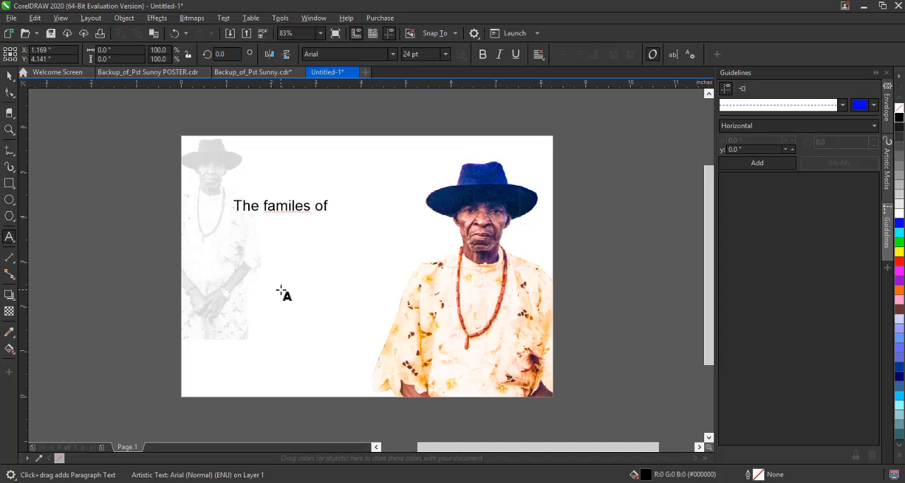
{"action": "key", "text": "Return"}
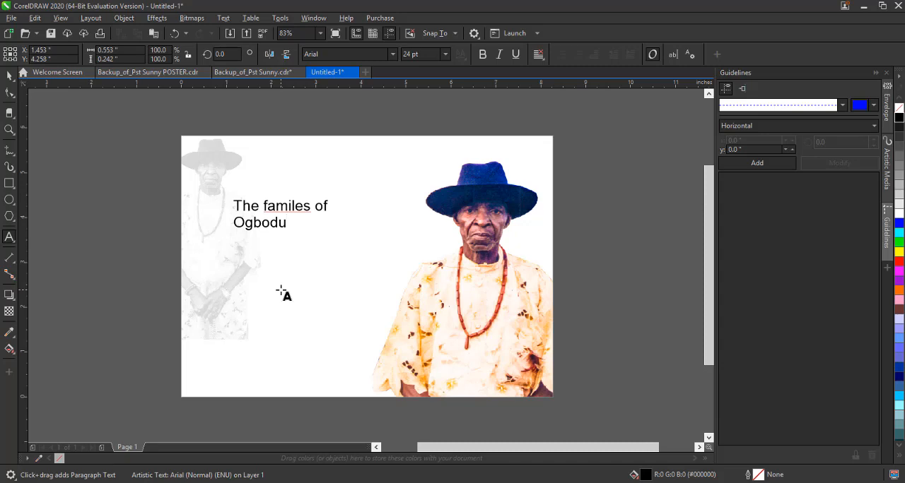
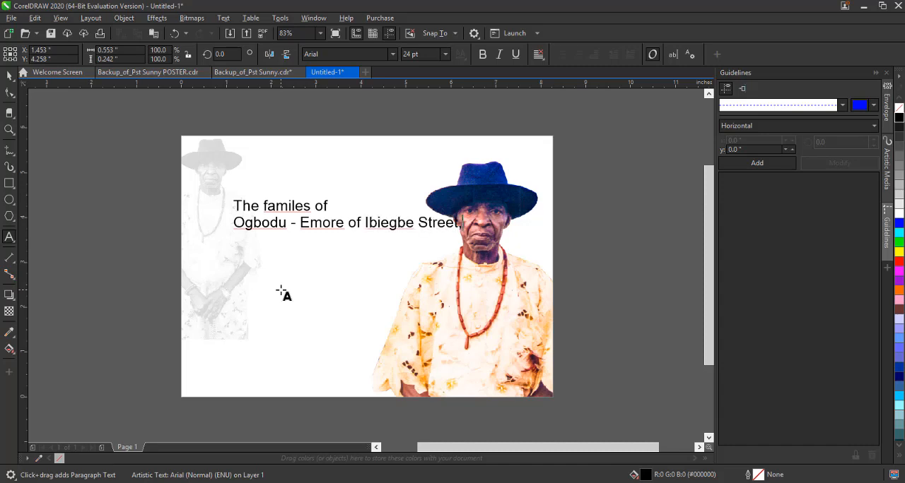
Complete the second line with "of", the first family's street name and "and", without a comma, and start a third line.
{"action": "type", "text": ", and"}
{"action": "key", "text": "Left"}
{"action": "key", "text": "Left"}
{"action": "key", "text": "Delete"}
{"action": "key", "text": "Right"}
{"action": "key", "text": "Right"}
{"action": "key", "text": "Right"}
{"action": "key", "text": "Right"}
{"action": "key", "text": "Return"}
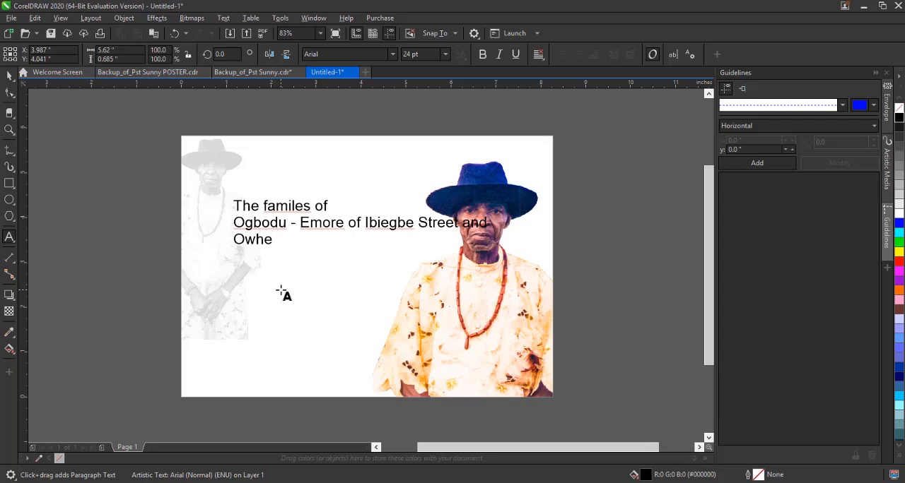
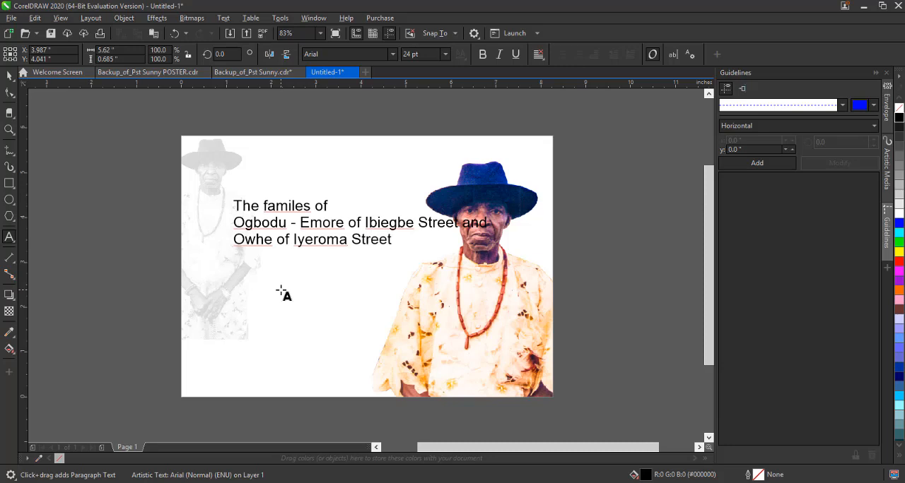
Write the third line with the second family's name, "of", their street name and "both of Oleh town".
{"action": "key", "text": "BackSpace"}
{"action": "key", "text": "BackSpace"}
{"action": "key", "text": "BackSpace"}
{"action": "key", "text": "BackSpace"}
{"action": "key", "text": "BackSpace"}
Add a fourth line reading "in Isoko South L.G.A., of Delta State." and finish the text.
{"action": "key", "text": "Return"}
{"action": "type", "text": "in"}
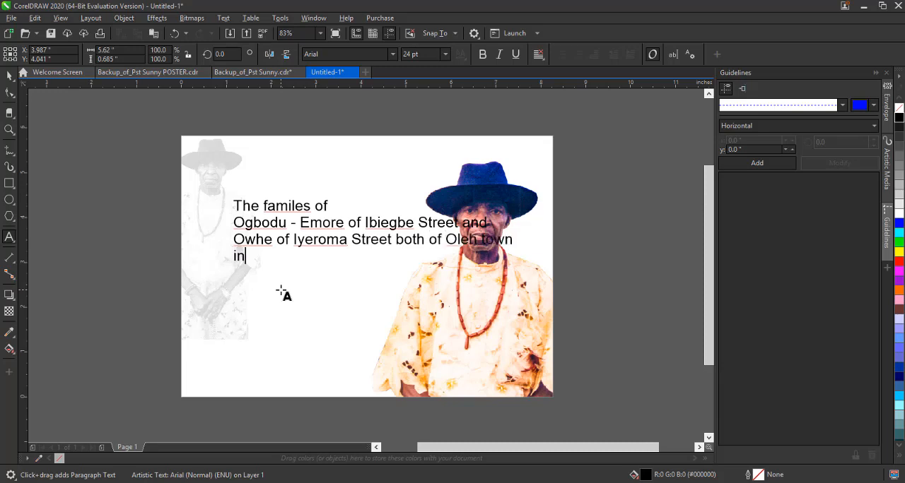
{"action": "type", "text": " Isoko South L"}
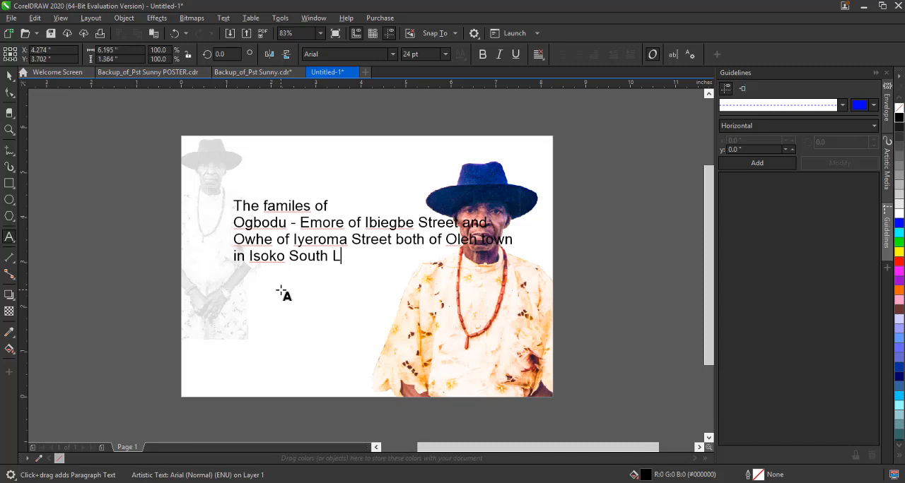
{"action": "type", "text": ".G.A., of Delta State"}
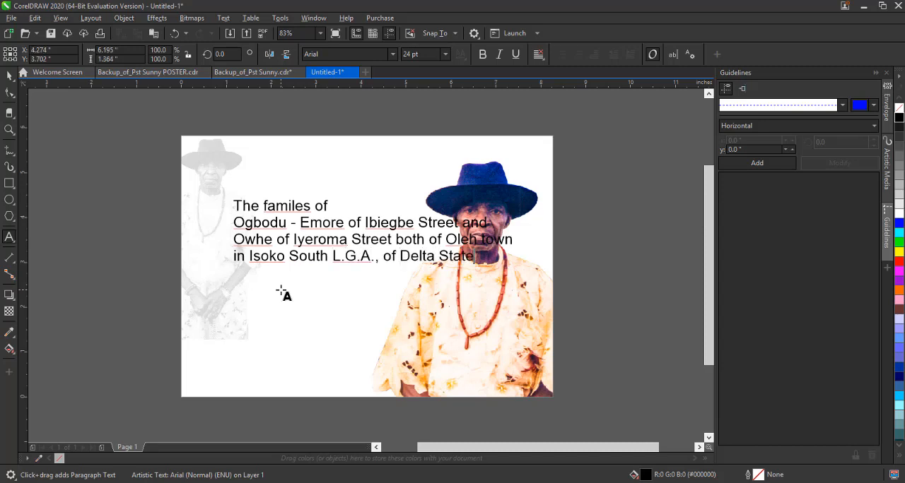
{"action": "type", "text": "."}
{"action": "left_click", "coordinate": [10, 75]}
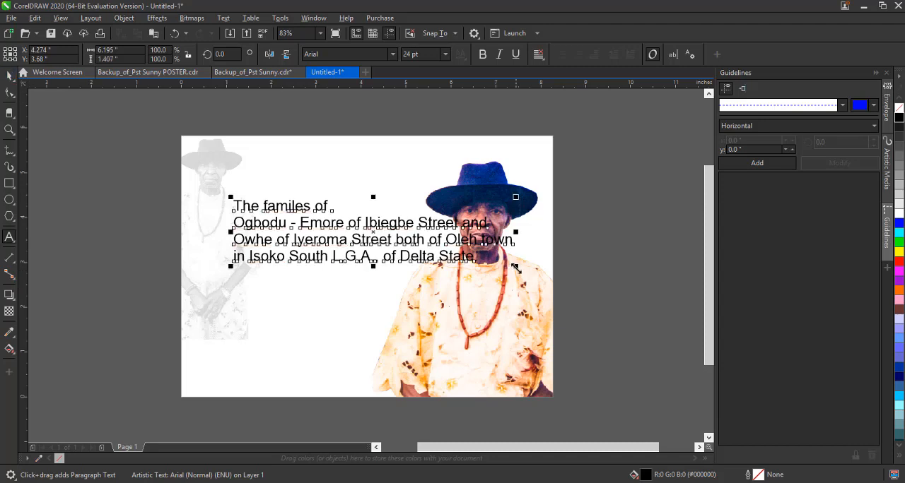
Shrink the families text to about 12.26 pt, place it near the page's top edge, and duplicate it below.
{"action": "left_click_drag", "start_coordinate": [516, 263], "coordinate": [393, 249]}
{"action": "left_click_drag", "start_coordinate": [341, 221], "coordinate": [304, 231]}
{"action": "left_click", "coordinate": [131, 182]}
{"action": "left_click", "coordinate": [322, 174]}
Replace the lower text copy's content with "Cordially Invite".
{"action": "double_click", "coordinate": [304, 230]}
{"action": "key", "text": "ctrl+a"}
{"action": "type", "text": "Cord"}
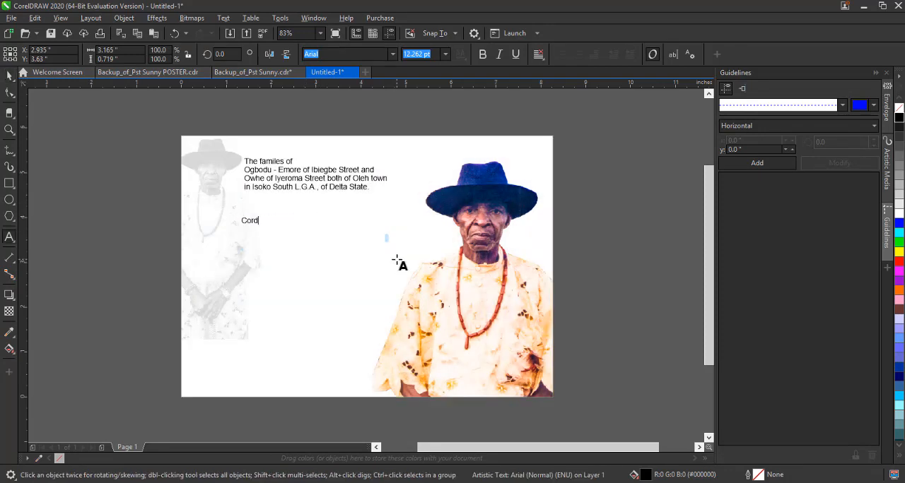
{"action": "type", "text": "ially Invite"}
{"action": "key", "text": "ctrl+space"}
{"action": "mouse_move", "coordinate": [278, 228]}
{"action": "left_mouse_down"}
{"action": "mouse_move", "coordinate": [287, 249]}
{"action": "mouse_move", "coordinate": [291, 223]}
{"action": "left_mouse_up"}
Extend the "Cordially Invite" text with the lines "to the" and "Burial Ceremony".
{"action": "double_click", "coordinate": [292, 222]}
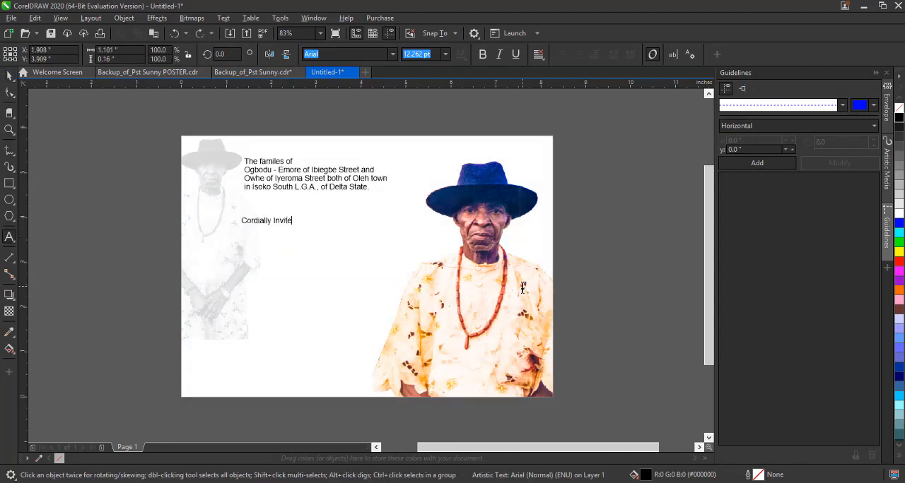
{"action": "key", "text": "Return"}
{"action": "type", "text": "to the"}
{"action": "key", "text": "Return"}
{"action": "type", "text": "Buris"}
{"action": "type", "text": "l Ceremony"}
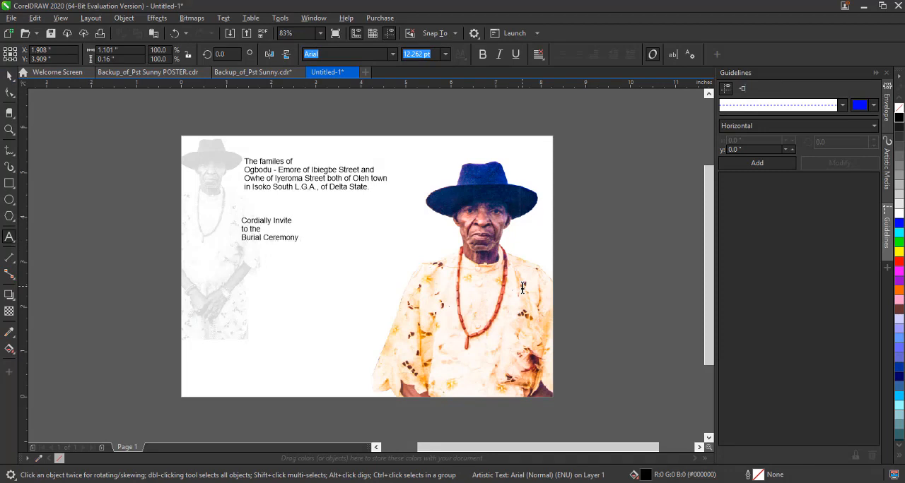
{"action": "type", "text": "of thervery Beloveed"}
{"action": "type", "text": "ir very Beloved"}
{"action": "type", "text": " Hus"}
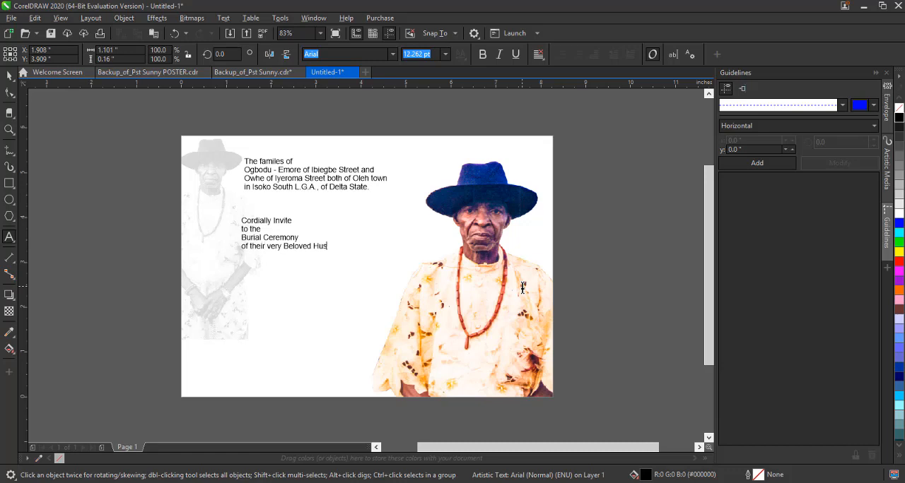
{"action": "type", "text": "band, Father, Grandfather, Gr"}
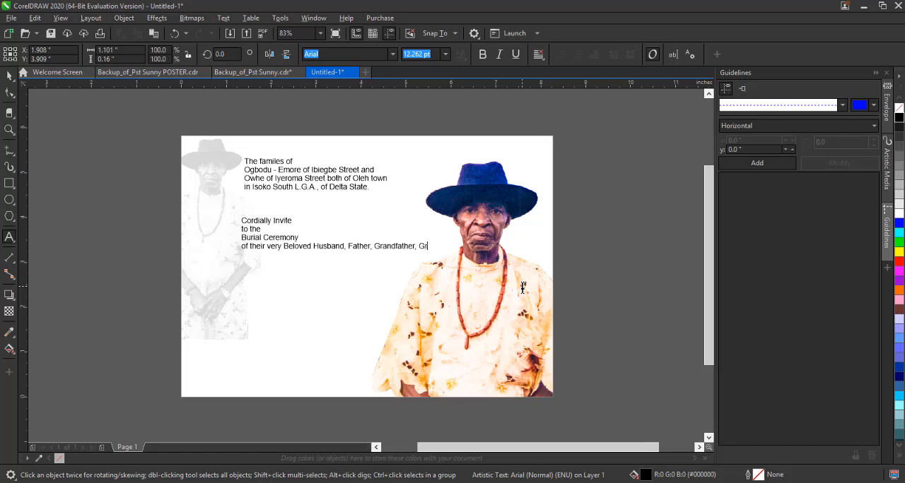
{"action": "type", "text": "eatgrandfather, Uncle"}
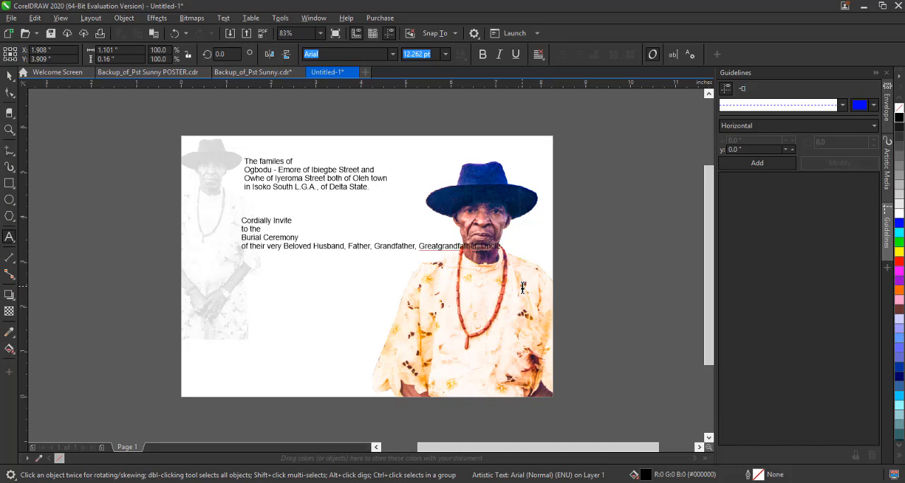
{"action": "type", "text": " & Brother"}
Hyphenate the word as "Great-grandfather" and break the line before it so it starts a fifth line.
{"action": "left_click", "coordinate": [438, 247]}
{"action": "type", "text": "-"}
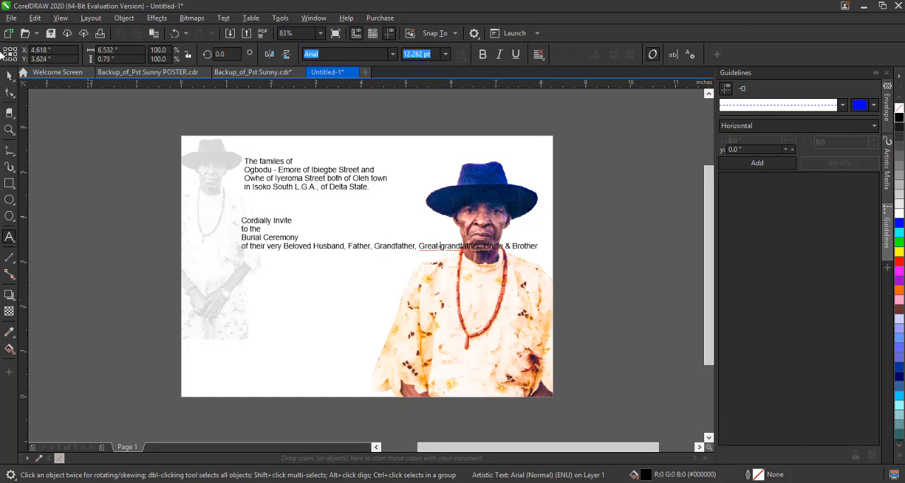
{"action": "key", "text": "ctrl+space"}
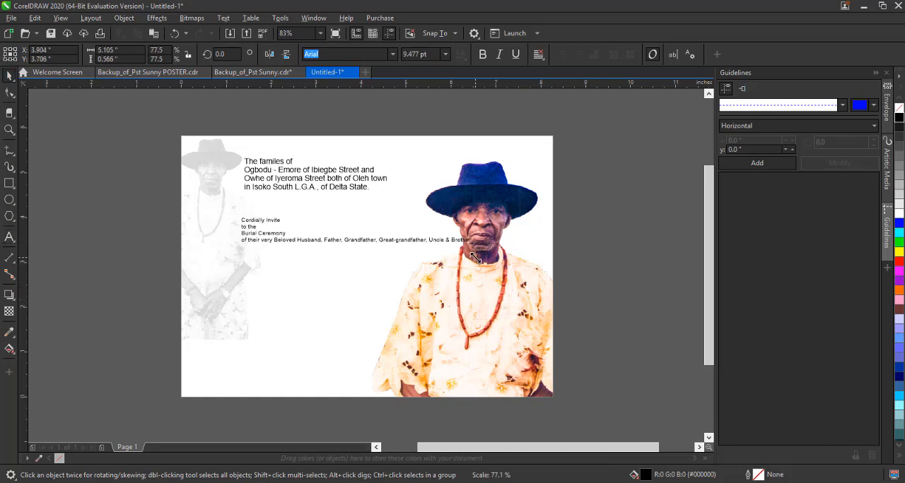
{"action": "key", "text": "Escape"}
{"action": "double_click", "coordinate": [420, 249]}
{"action": "key", "text": "Return"}
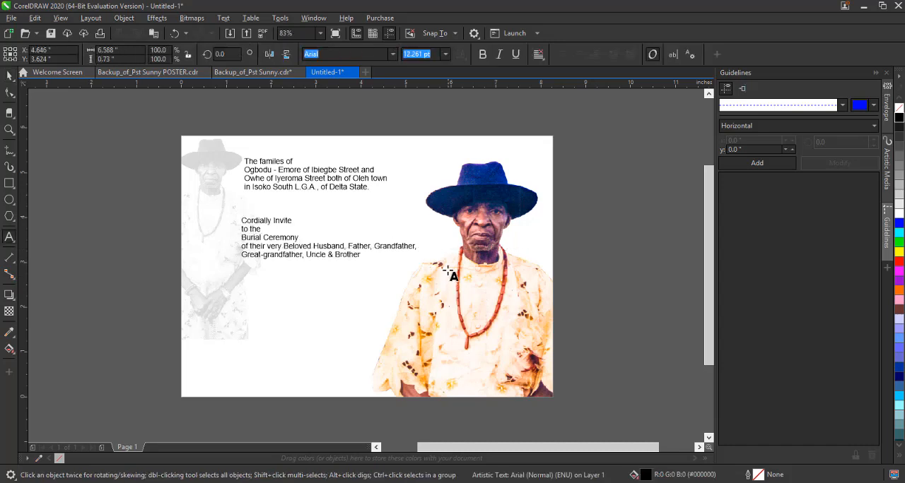
Duplicate the invitation text directly below itself and replace the copy's content with "Late Pa.".
{"action": "left_click_drag", "start_coordinate": [290, 241], "coordinate": [287, 297]}
{"action": "right_click", "coordinate": [287, 297]}
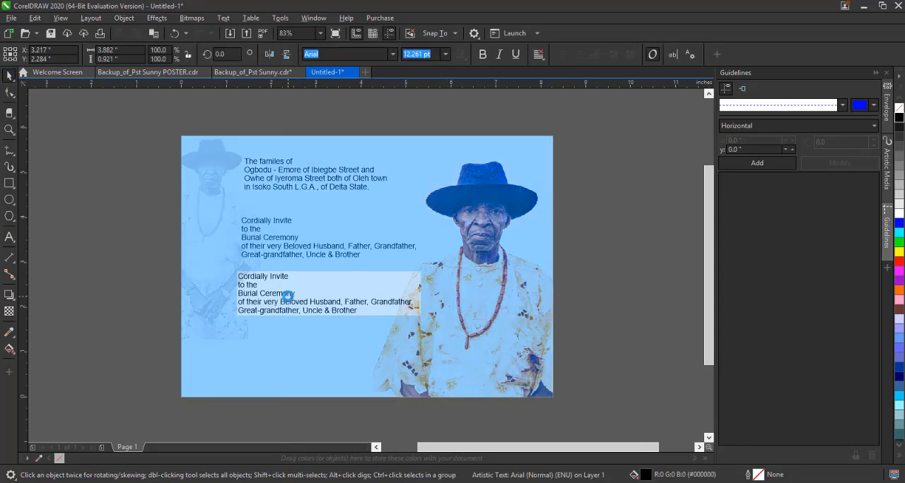
{"action": "key", "text": "F8"}
{"action": "key", "text": "ctrl+a"}
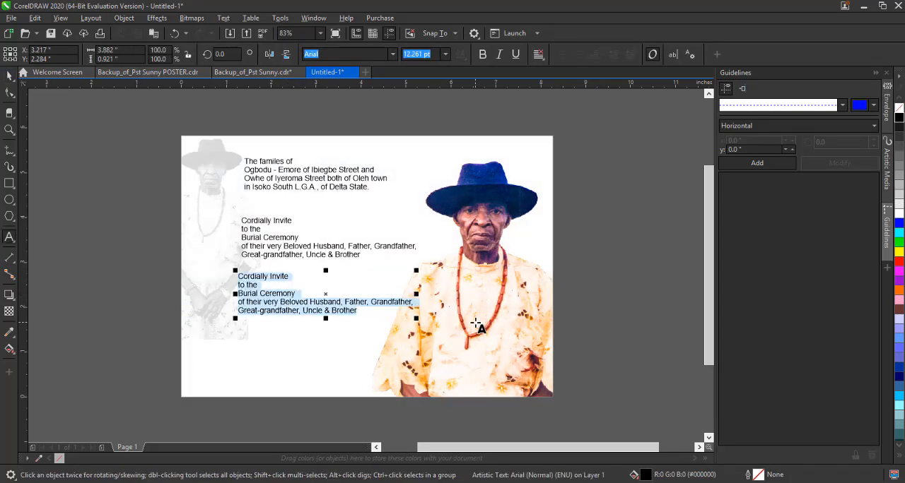
{"action": "type", "text": "Late"}
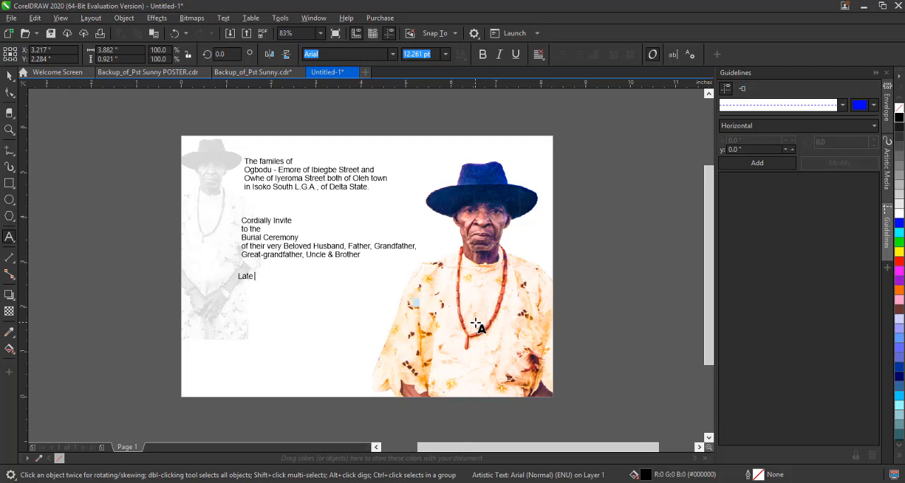
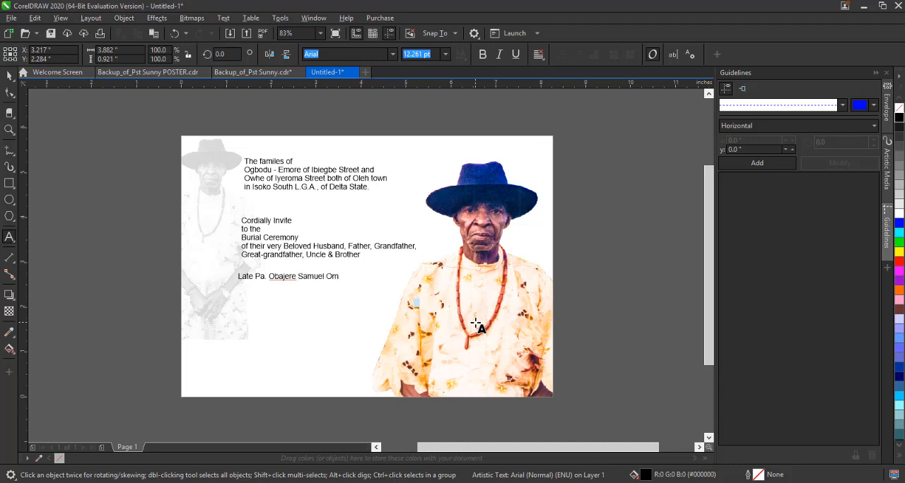
Complete the "Late Pa." line with the deceased's full name and add his A.K.A. nickname in parentheses on a second line.
{"action": "type", "text": "(A.K.A Simple & Delicate"}
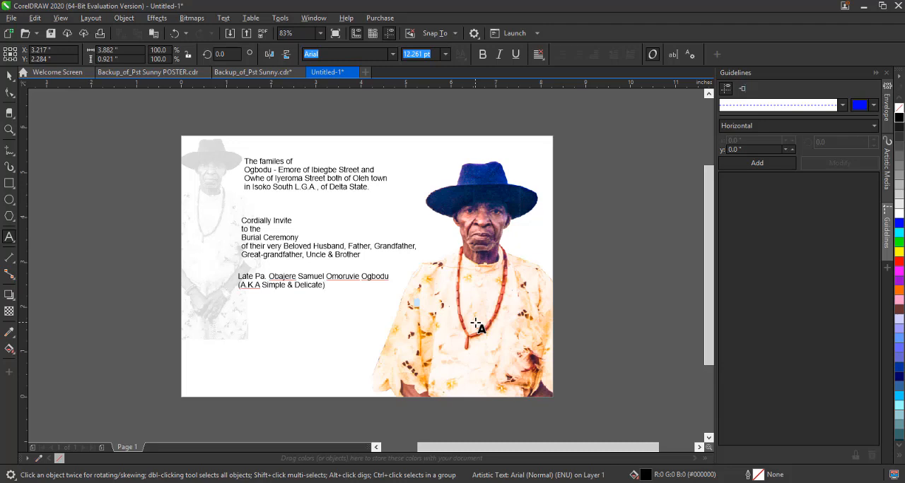
Add a third line reading "Who slept in the Lord on 6th June, 2021" below the nickname.
{"action": "key", "text": "Return"}
{"action": "type", "text": "Who slept in the Lord on 6th"}
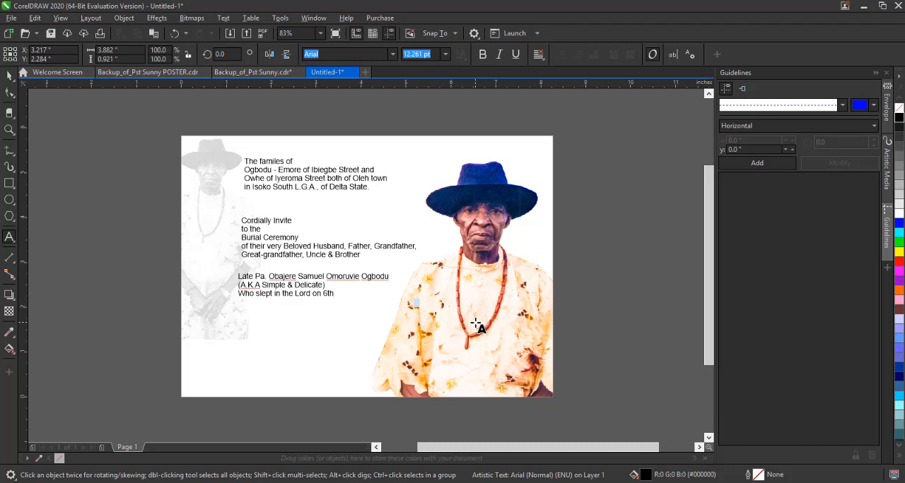
{"action": "type", "text": " June, 2021"}
Left-align the three text blocks with each other and move them together up and slightly left on the card.
{"action": "left_click", "coordinate": [10, 77]}
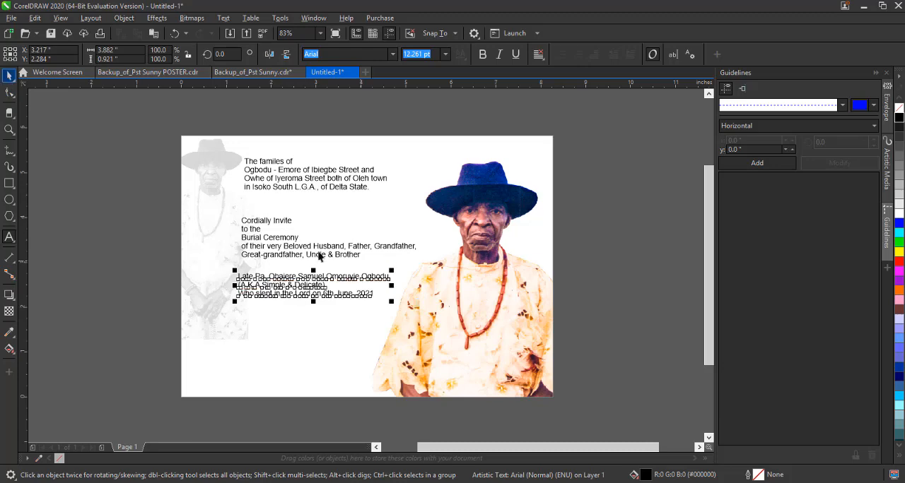
{"action": "left_click_drag", "start_coordinate": [166, 116], "coordinate": [433, 344]}
{"action": "key", "text": "l"}
{"action": "left_click_drag", "start_coordinate": [353, 244], "coordinate": [342, 226]}
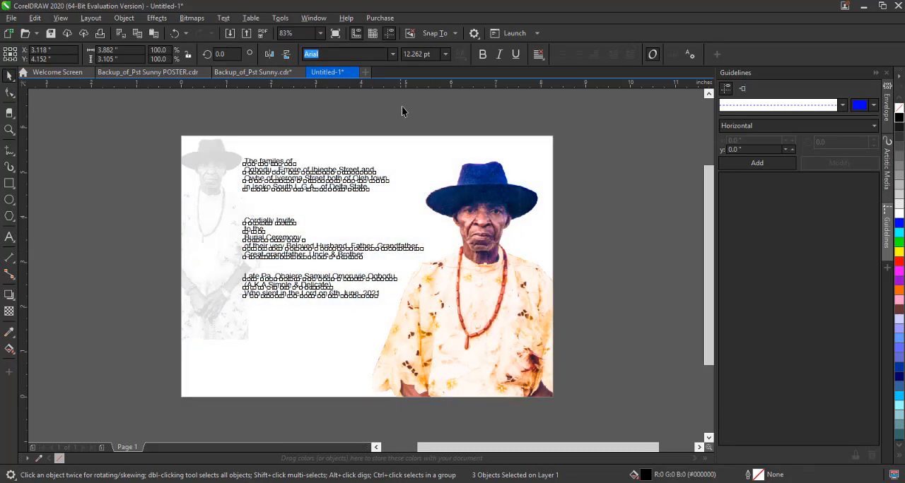
{"action": "left_click", "coordinate": [402, 107]}
Duplicate the deceased's name block below itself and replace the copy's content with the heading "Burial Arrangement".
{"action": "double_click", "coordinate": [326, 261]}
{"action": "left_click_drag", "start_coordinate": [328, 261], "coordinate": [312, 309]}
{"action": "right_click", "coordinate": [311, 309]}
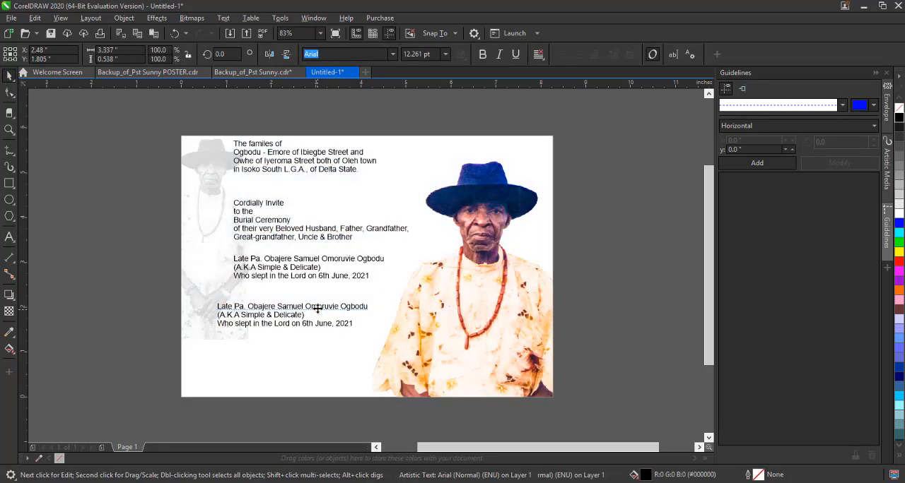
{"action": "key", "text": "F8"}
{"action": "type", "text": "Bur"}
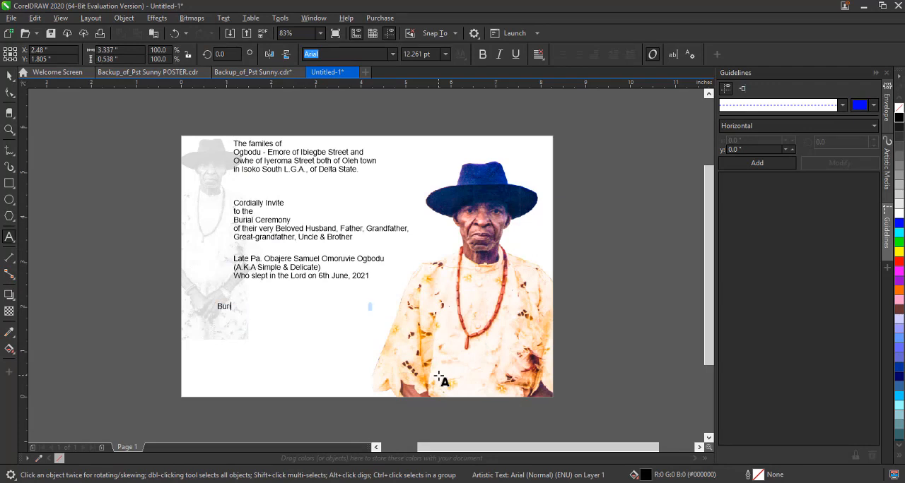
{"action": "type", "text": "ial Arrangement"}
{"action": "key", "text": "Return"}
Add the date line "Saturday 27th Novemeber, 2021" below the "Burial Arrangement" heading.
{"action": "type", "text": "Sal"}
{"action": "type", "text": "urda"}
{"action": "type", "text": "y 27th Nove"}
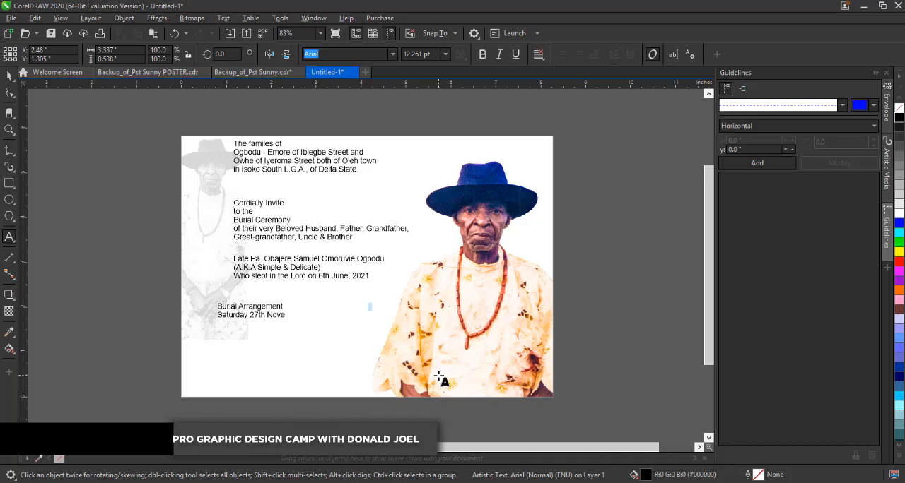
{"action": "type", "text": "meber, 2"}
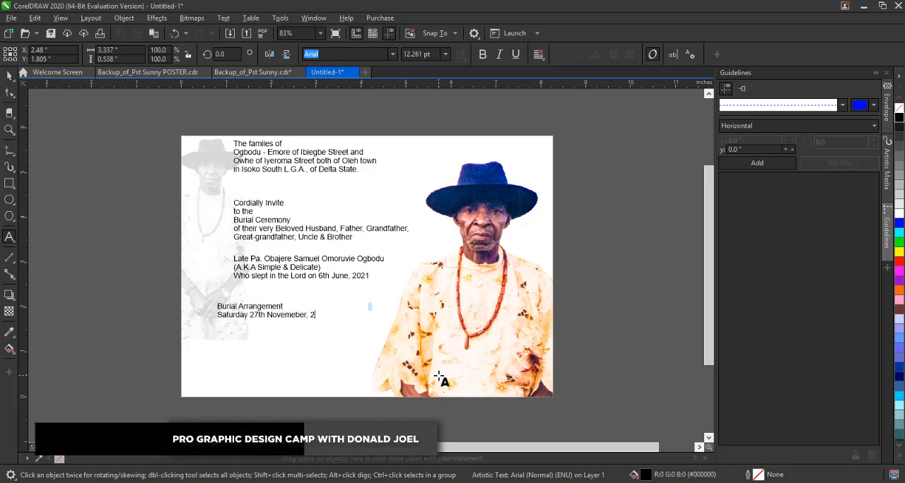
{"action": "type", "text": "021"}
{"action": "key", "text": "Return"}
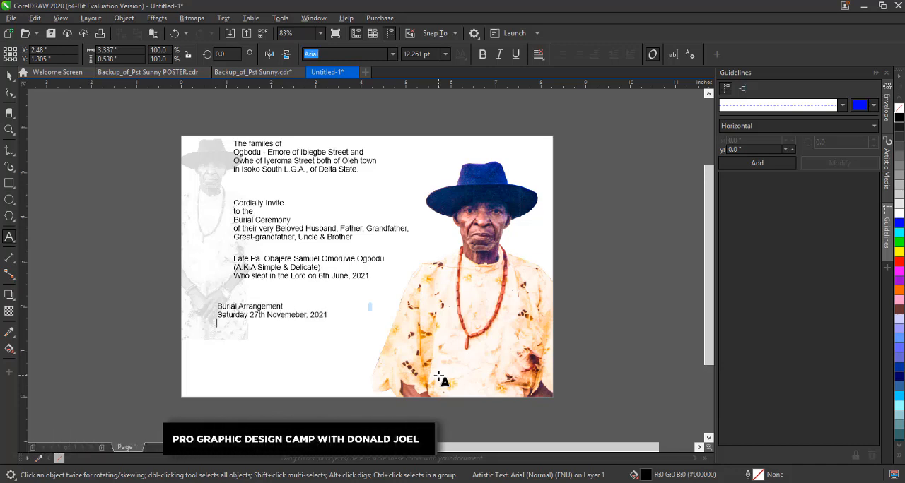
Add the entry "10:00am - Body leaves Oleh Central Hospital Mortuary" to the burial arrangement and correct the spelling of "Mortuary".
{"action": "type", "text": "10:00am"}
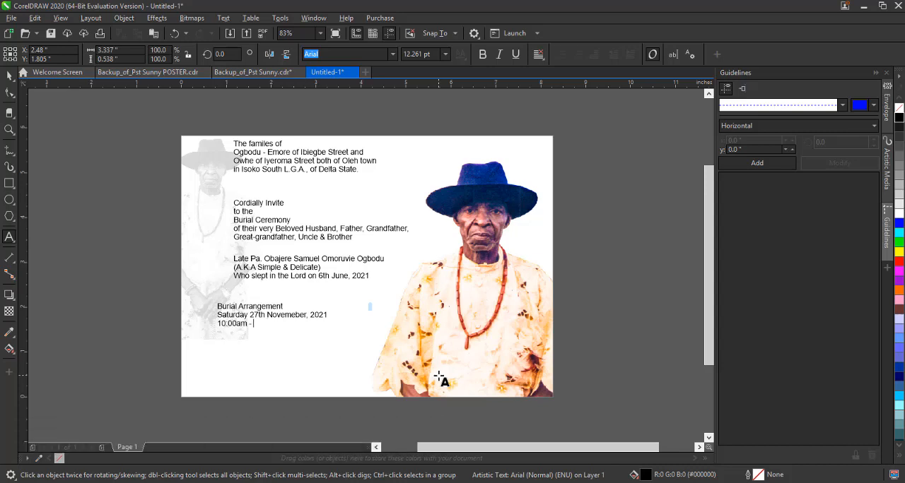
{"action": "type", "text": " - Body leaves Oleh Central Hospital Morturary"}
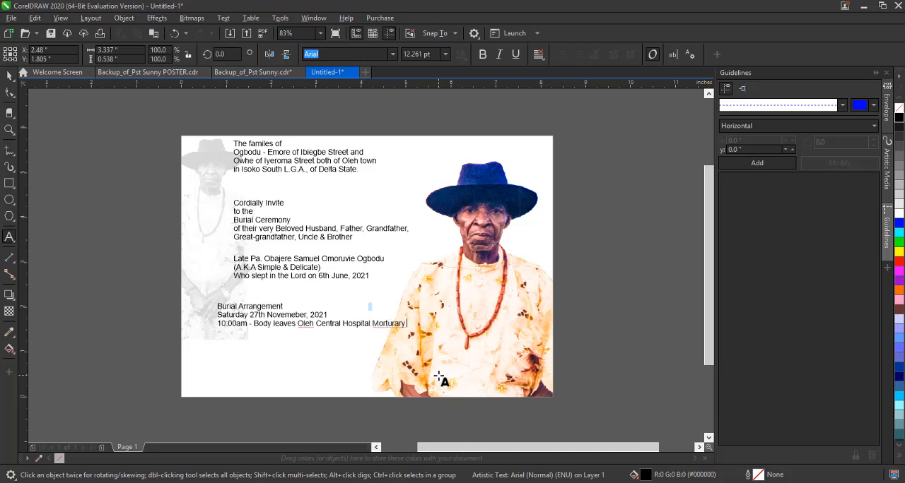
{"action": "right_click", "coordinate": [393, 325]}
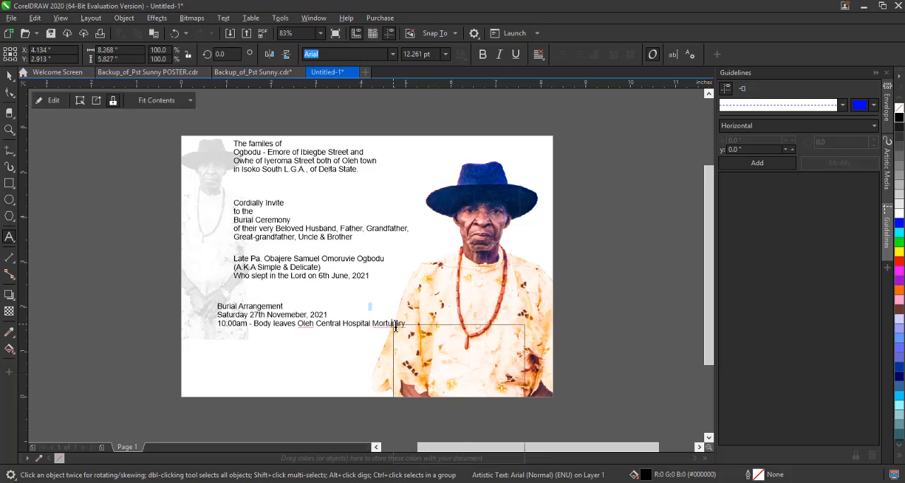
{"action": "left_click", "coordinate": [427, 398]}
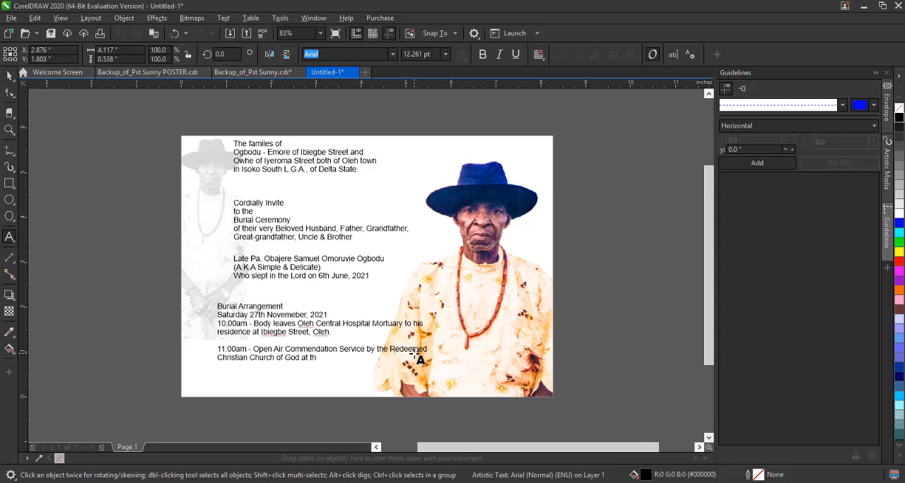
Finish the 11:00am service entry with "at the same venue." and add "11:30am - Interment" and "12:00noon - Entertainment of guest".
{"action": "type", "text": "e same venue."}
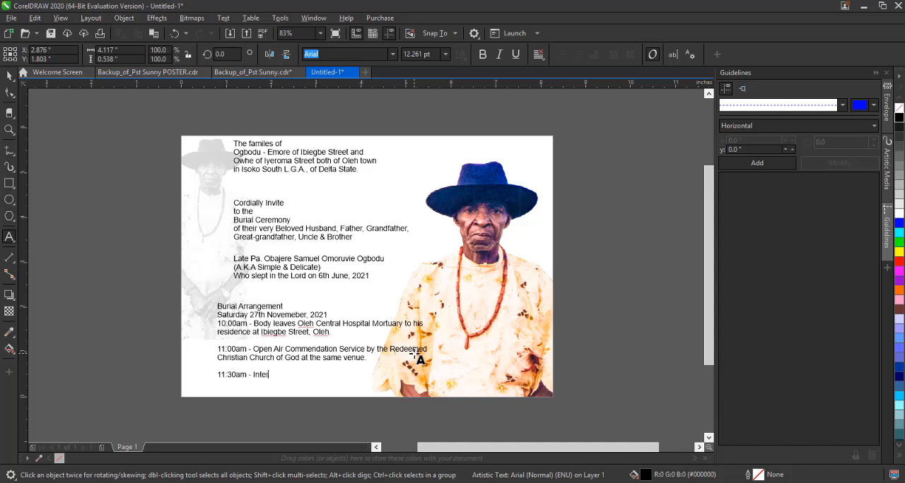
{"action": "type", "text": "ment"}
{"action": "type", "text": "ment of"}
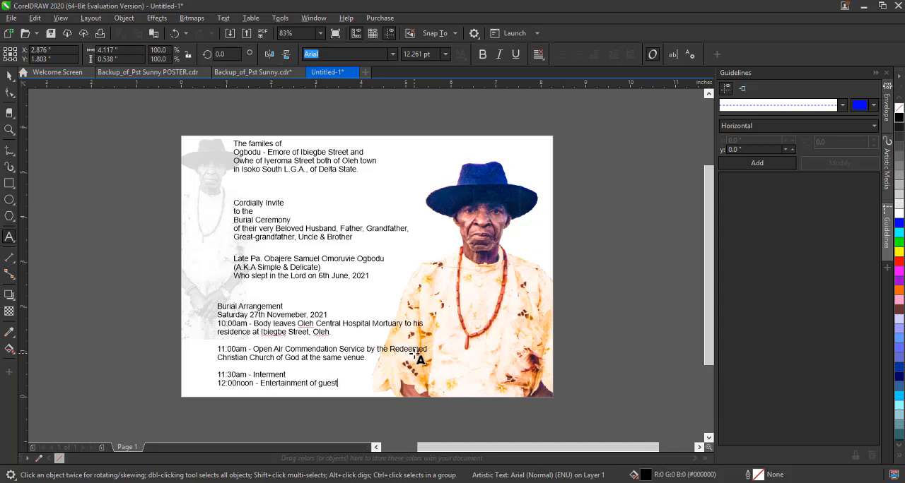
Left-align the burial arrangement text with the other three text blocks.
{"action": "left_click", "coordinate": [9, 76]}
{"action": "left_click_drag", "start_coordinate": [197, 113], "coordinate": [467, 396]}
{"action": "key", "text": "l"}
{"action": "left_click", "coordinate": [625, 335]}
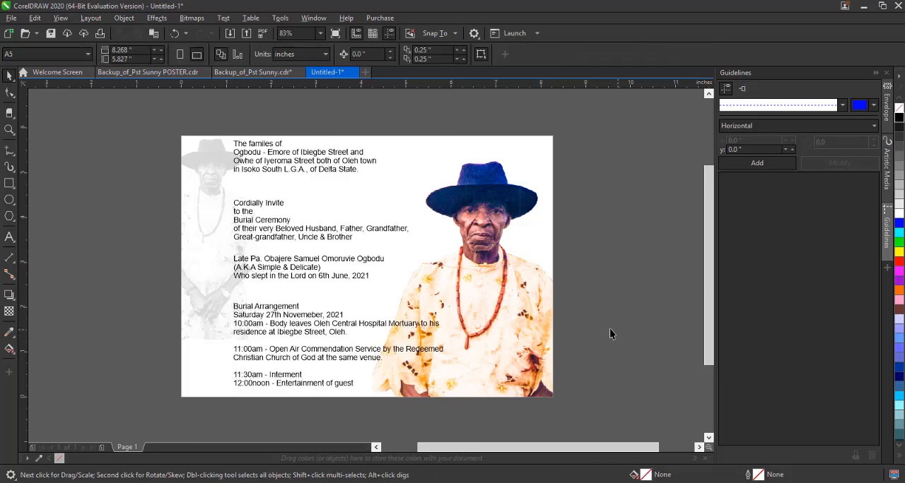
Move the burial arrangement block and the deceased's name block off the page, to the right of the card.
{"action": "left_click", "coordinate": [335, 335]}
{"action": "left_click_drag", "start_coordinate": [335, 335], "coordinate": [698, 334]}
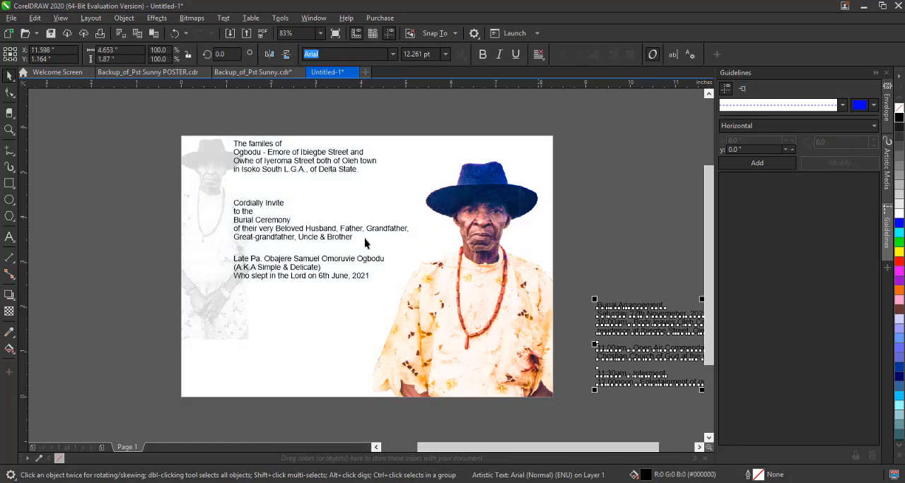
{"action": "left_click", "coordinate": [334, 231]}
{"action": "left_click_drag", "start_coordinate": [315, 260], "coordinate": [654, 269]}
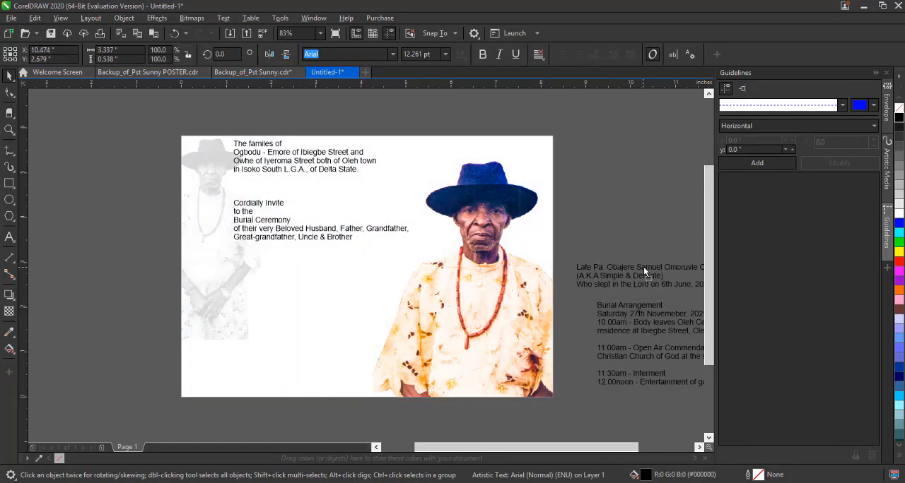
Shift the large portrait slightly to the right and move the families text down closer to the "Cordially Invite" block.
{"action": "left_click", "coordinate": [473, 278]}
{"action": "left_click_drag", "start_coordinate": [473, 279], "coordinate": [479, 279]}
{"action": "left_click", "coordinate": [324, 187]}
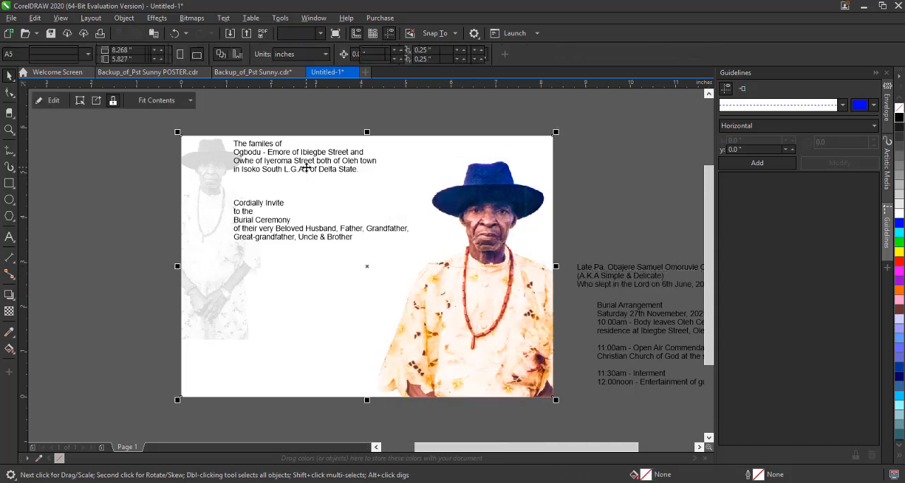
{"action": "left_click", "coordinate": [309, 157]}
{"action": "left_click_drag", "start_coordinate": [309, 157], "coordinate": [309, 168]}
Fill the card's background rectangle with pale yellow (#FFFF99).
{"action": "left_click", "coordinate": [311, 316]}
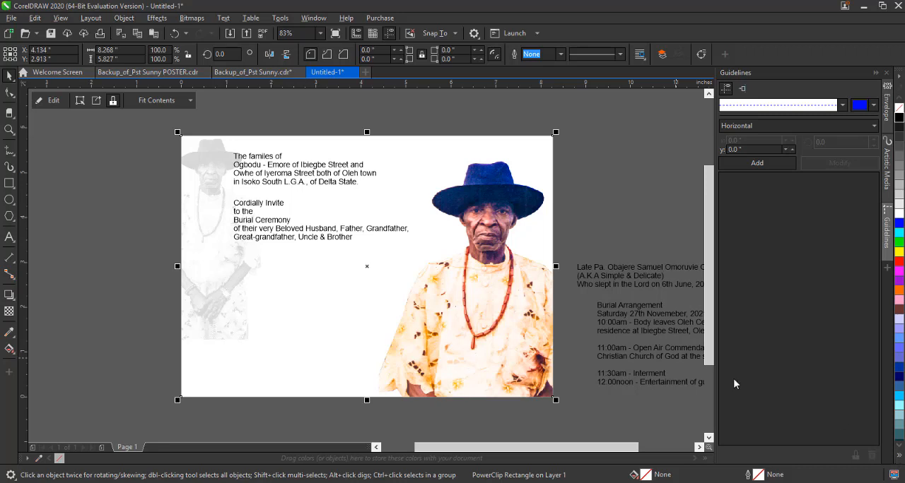
{"action": "left_click", "coordinate": [899, 456]}
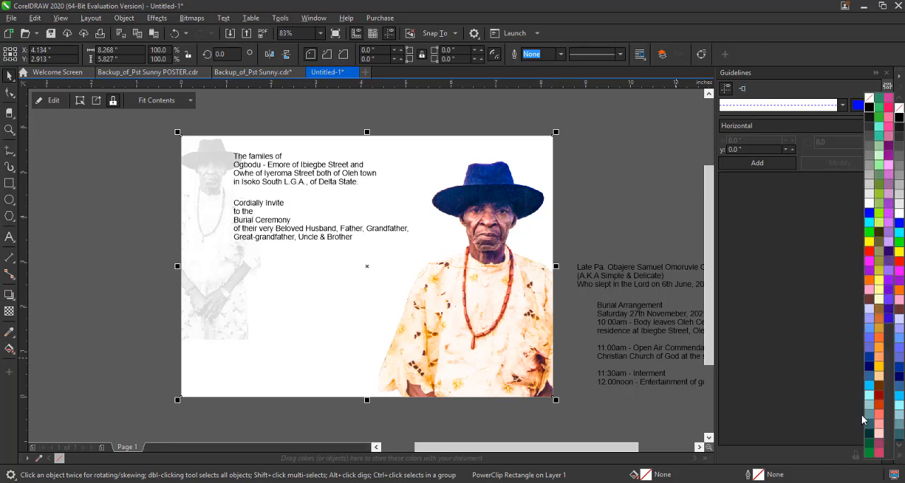
{"action": "left_click", "coordinate": [879, 332]}
{"action": "left_click", "coordinate": [898, 400]}
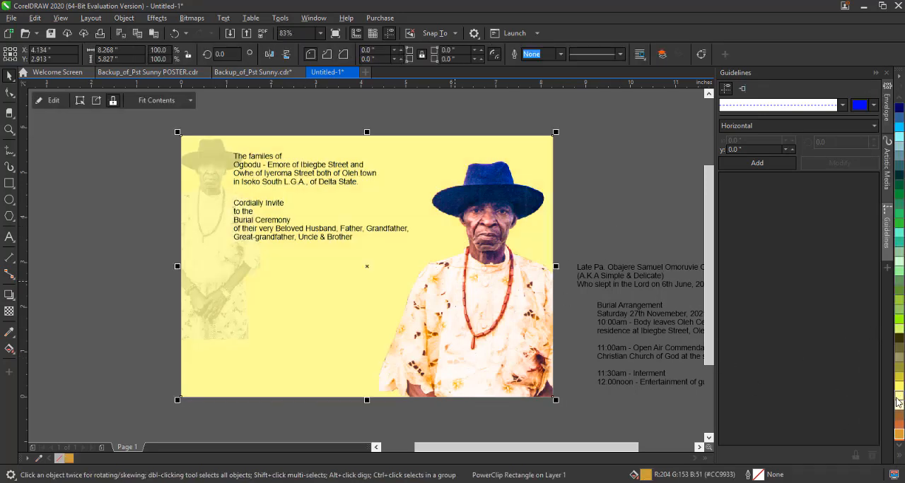
Apply a linear fountain fill to the background, fading from pale yellow at the card's upper-right corner to white near its centre.
{"action": "left_click", "coordinate": [8, 349]}
{"action": "left_click_drag", "start_coordinate": [528, 138], "coordinate": [367, 292]}
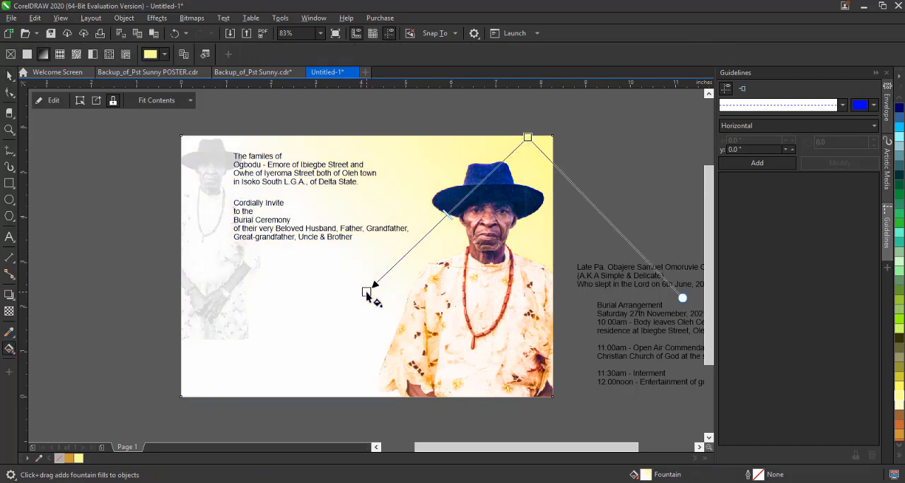
{"action": "left_click", "coordinate": [9, 75]}
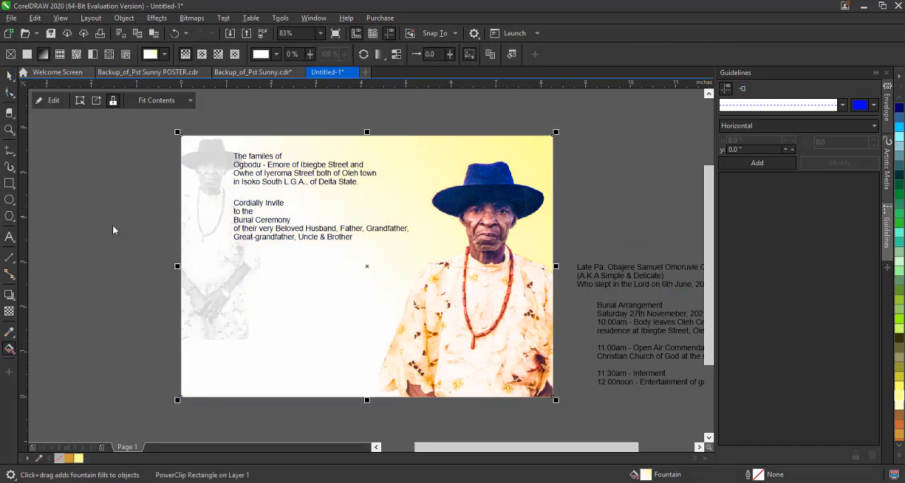
Inspect the portrait's hat and face on the card up close, switch to Photoshop and open photo54.psd.
{"action": "scroll", "coordinate": [509, 192], "scroll_direction": "up", "scroll_amount": 3}
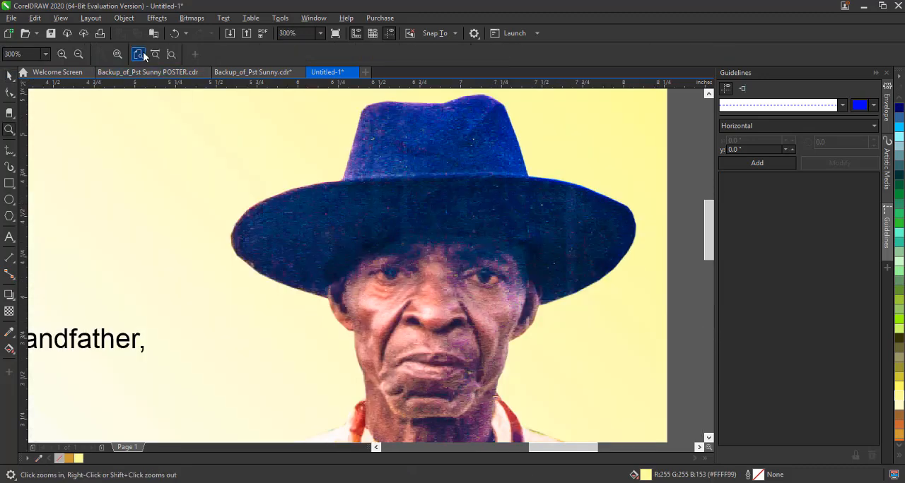
{"action": "scroll", "coordinate": [506, 201], "scroll_direction": "down", "scroll_amount": 3}
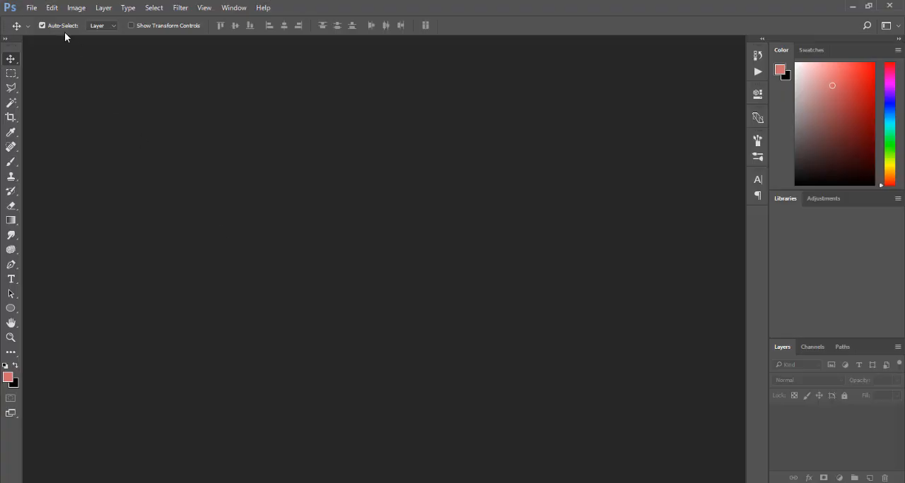
{"action": "left_click", "coordinate": [32, 7]}
{"action": "mouse_move", "coordinate": [99, 74]}
{"action": "left_click", "coordinate": [210, 73]}
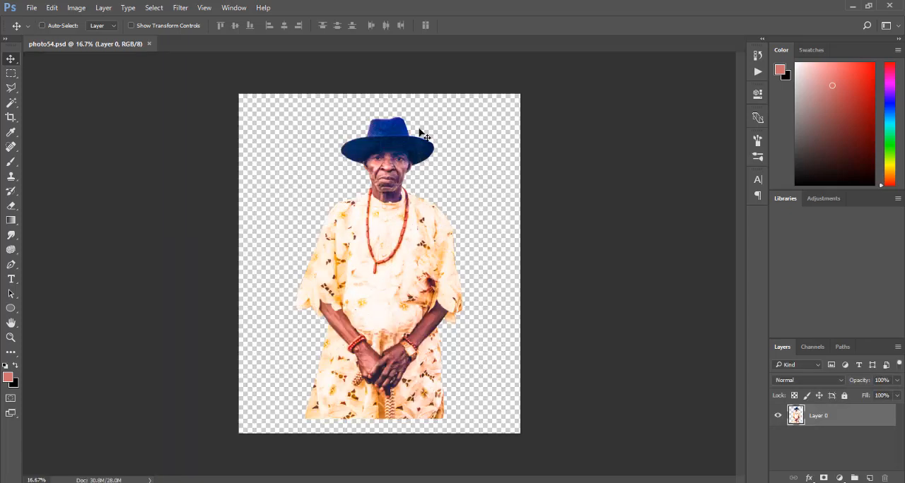
Examine the hat and face of the cut-out portrait up close and return to CorelDRAW.
{"action": "key", "text": "ctrl+plus"}
{"action": "key", "text": "ctrl+plus"}
{"action": "left_click_drag", "start_coordinate": [741, 222], "coordinate": [731, 155]}
{"action": "key", "text": "ctrl+plus"}
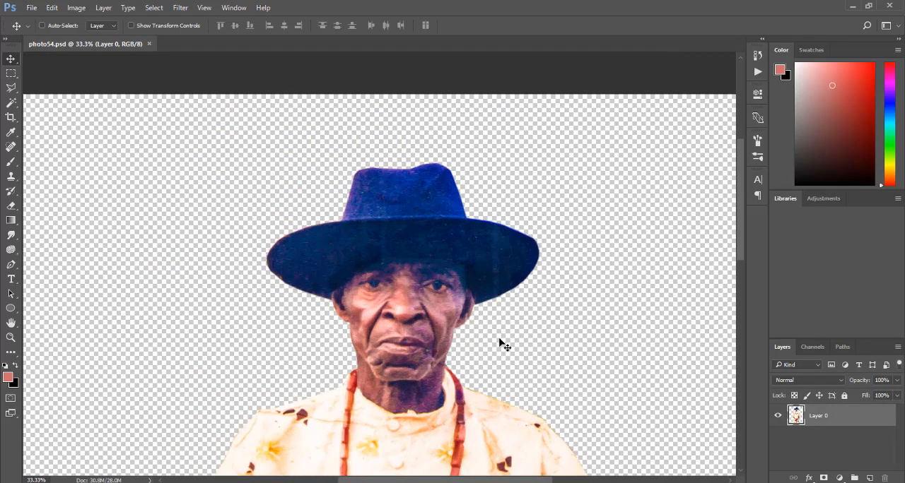
{"action": "key", "text": "ctrl+plus"}
{"action": "key", "text": "ctrl+plus"}
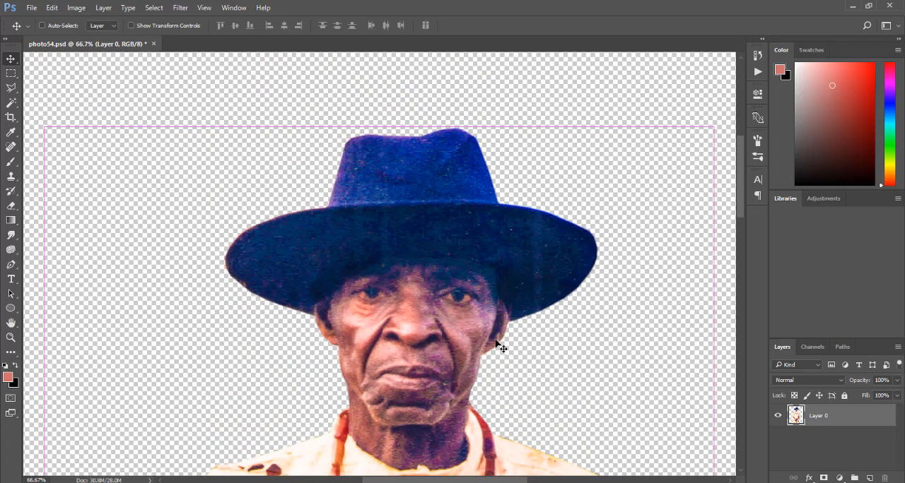
{"action": "key", "text": "ctrl+minus"}
{"action": "key", "text": "ctrl+minus"}
{"action": "key", "text": "ctrl+minus"}
{"action": "key", "text": "ctrl+minus"}
{"action": "key", "text": "ctrl+minus"}
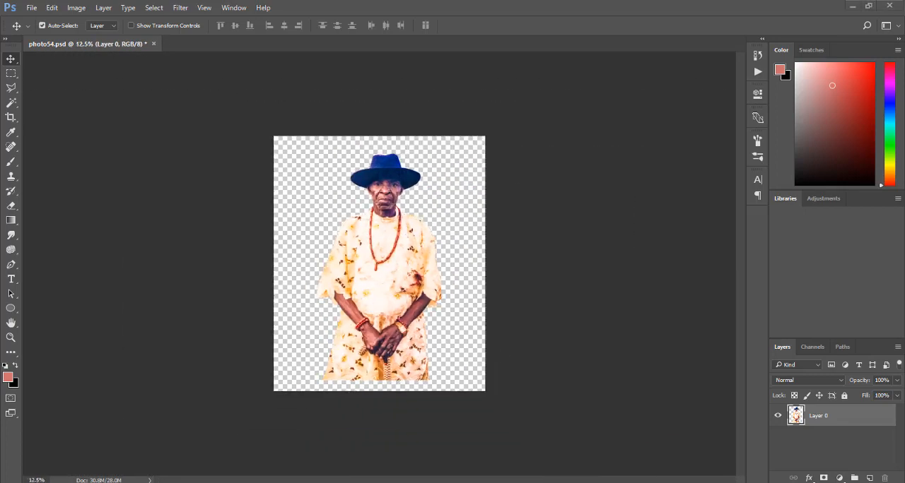
{"action": "left_click", "coordinate": [478, 430]}
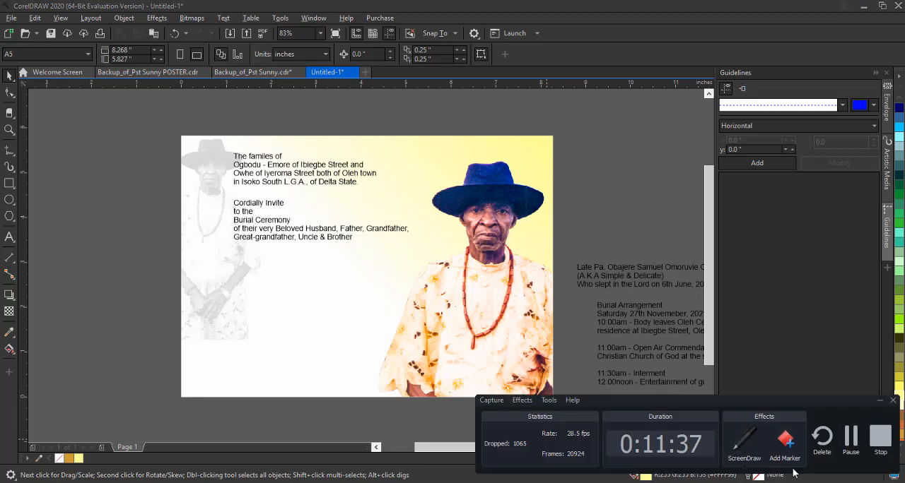
Extend the background's fountain fill beyond the card's lower-left corner, set its end colour to golden orange and shift the midpoint toward that end.
{"action": "left_click", "coordinate": [379, 324]}
{"action": "left_click", "coordinate": [9, 349]}
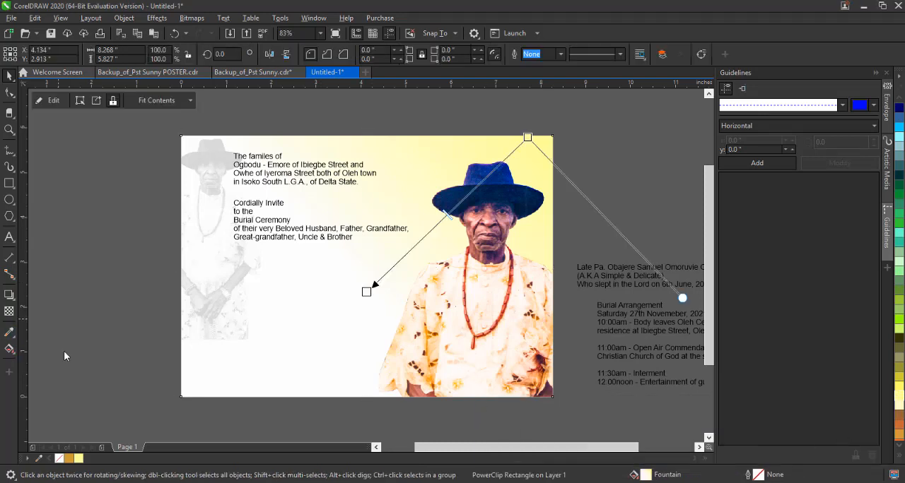
{"action": "left_click_drag", "start_coordinate": [366, 289], "coordinate": [259, 363]}
{"action": "left_click", "coordinate": [68, 460]}
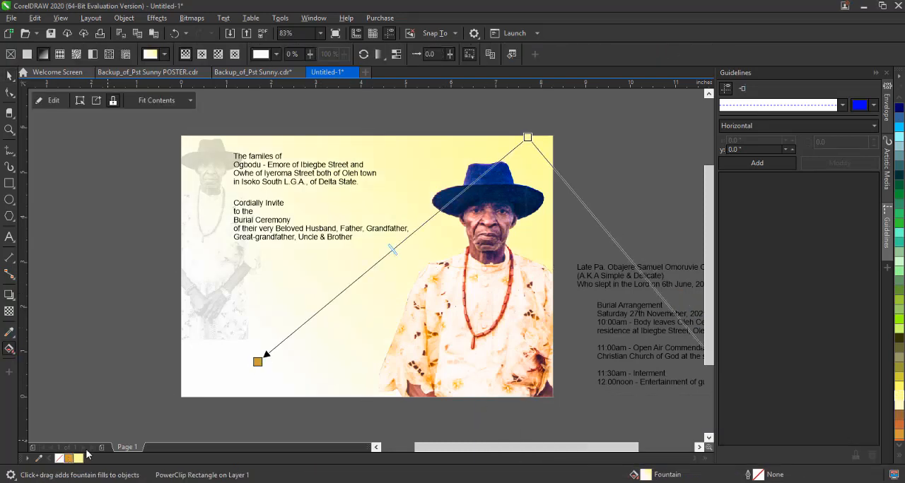
{"action": "left_click_drag", "start_coordinate": [393, 250], "coordinate": [311, 318]}
{"action": "left_click_drag", "start_coordinate": [258, 362], "coordinate": [156, 408]}
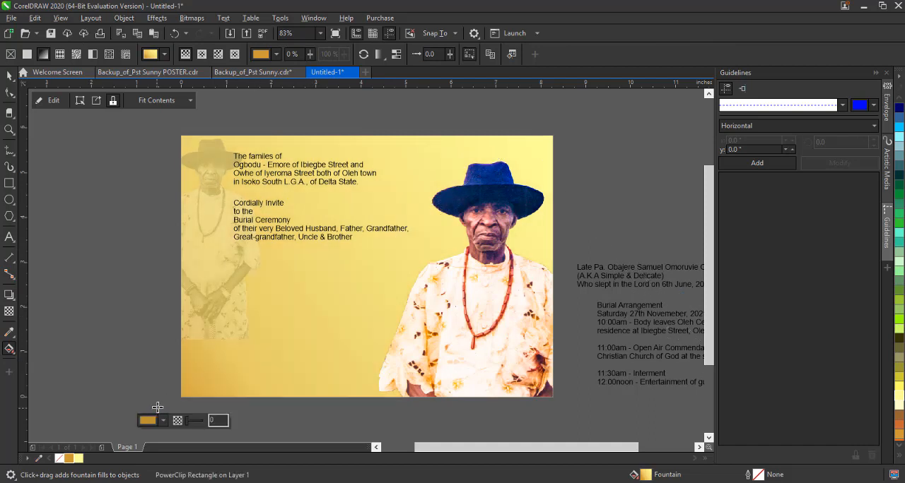
Change the background to an elliptical fountain fill, pale yellow centred on the portrait's face and golden orange beyond the card's lower-left corner.
{"action": "key", "text": "ctrl+z"}
{"action": "left_click", "coordinate": [201, 54]}
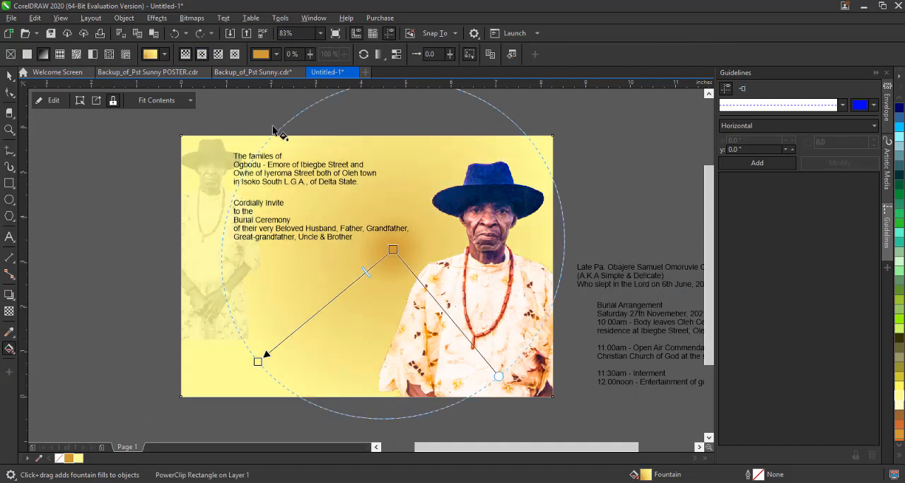
{"action": "left_click", "coordinate": [257, 362]}
{"action": "left_click", "coordinate": [393, 250]}
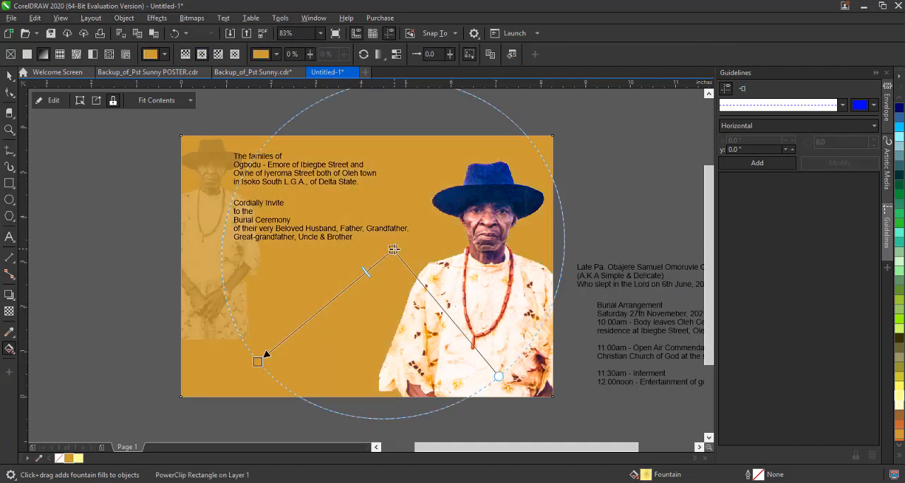
{"action": "left_click", "coordinate": [79, 460]}
{"action": "left_click_drag", "start_coordinate": [256, 362], "coordinate": [153, 417]}
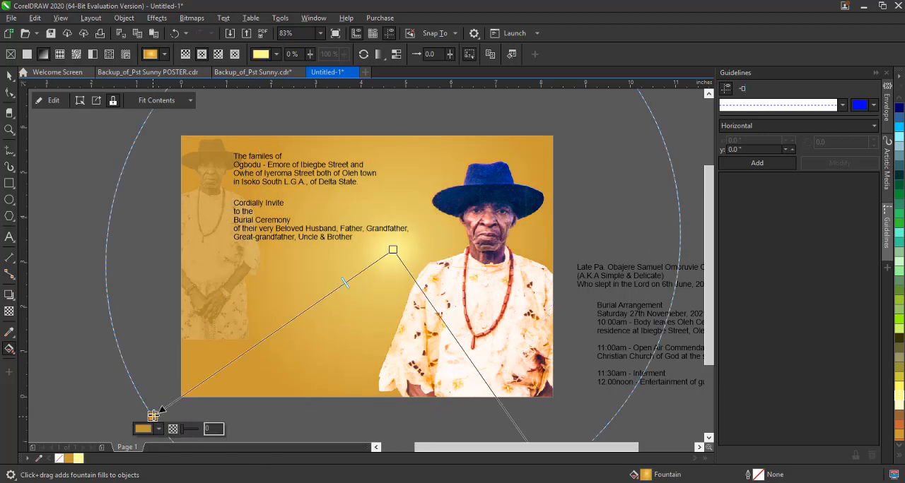
{"action": "left_click_drag", "start_coordinate": [393, 250], "coordinate": [468, 214]}
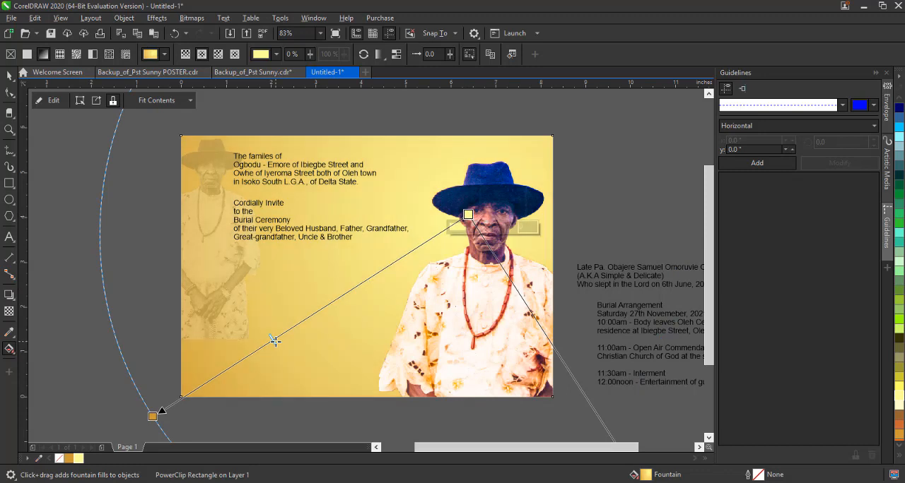
Set the faded portrait copy's transparency merge mode to Overlay and enlarge the copy to about 3.6 by 6.6 inches.
{"action": "key", "text": "space"}
{"action": "left_click", "coordinate": [207, 256], "text": "ctrl"}
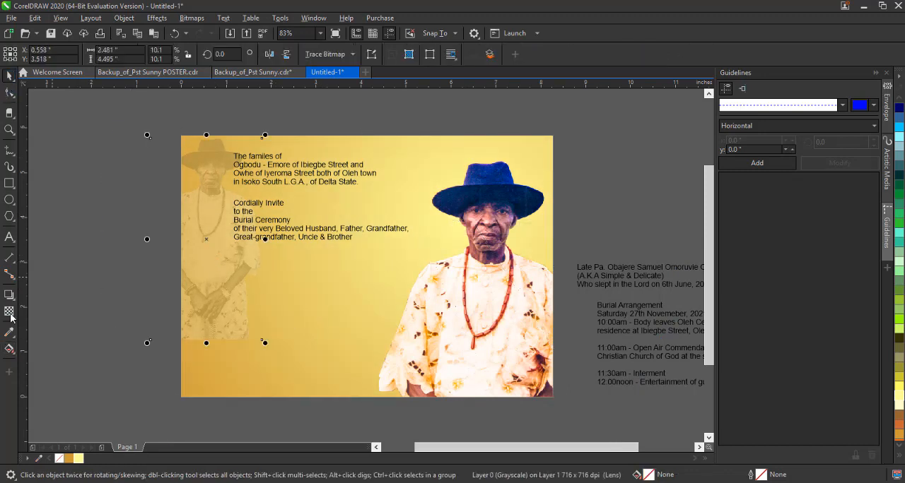
{"action": "left_click", "coordinate": [10, 312]}
{"action": "left_click", "coordinate": [176, 55]}
{"action": "left_click", "coordinate": [157, 281]}
{"action": "left_click", "coordinate": [10, 77]}
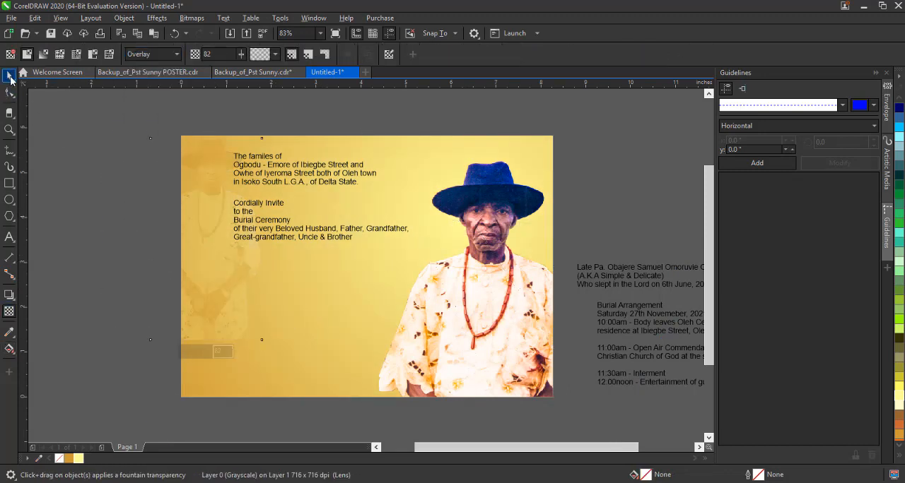
{"action": "mouse_move", "coordinate": [262, 340]}
{"action": "left_mouse_down"}
{"action": "mouse_move", "coordinate": [313, 432]}
{"action": "mouse_move", "coordinate": [244, 315]}
{"action": "left_mouse_up"}
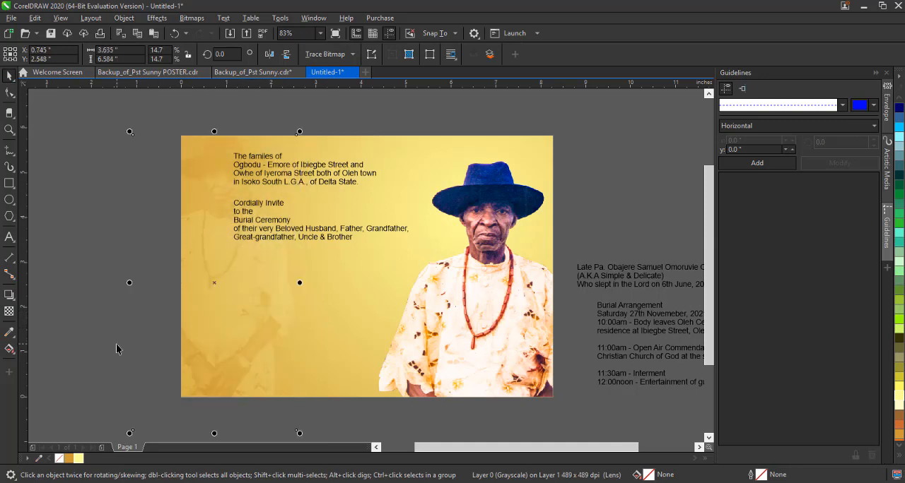
{"action": "left_click", "coordinate": [115, 346]}
Copy the round Age 60 Years badge from Backup_of_Pst Sunny.cdr and place it beside the invitation card, above the remaining text.
{"action": "left_click", "coordinate": [247, 70]}
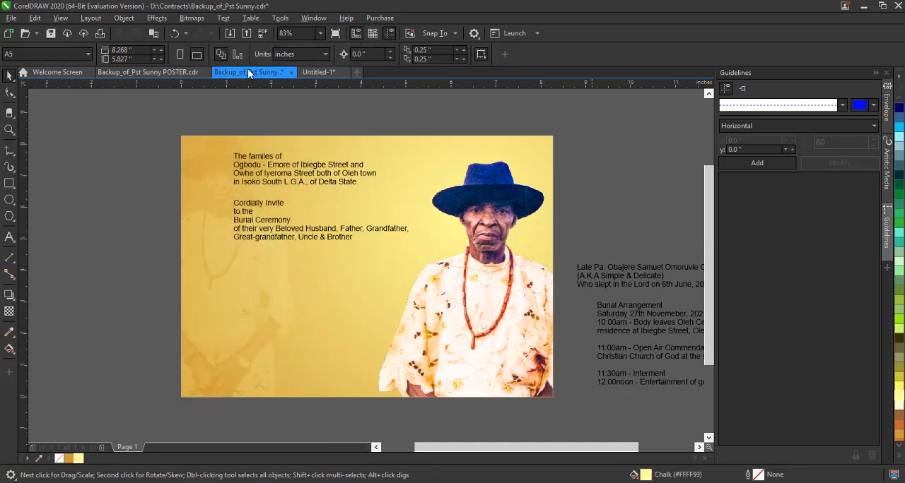
{"action": "left_click", "coordinate": [337, 360]}
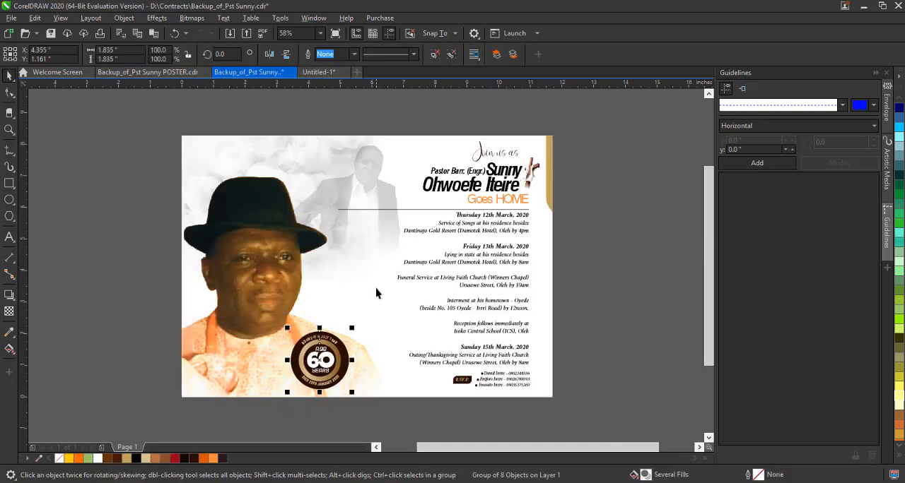
{"action": "left_click", "coordinate": [323, 71]}
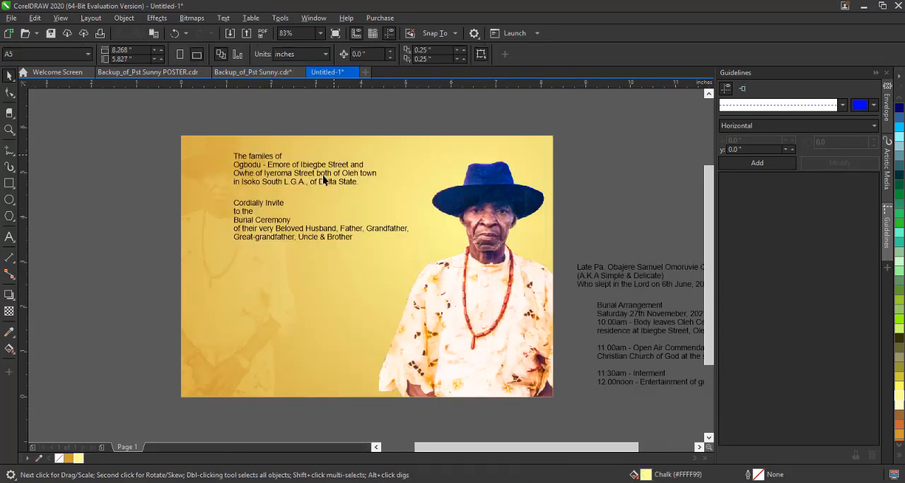
{"action": "key", "text": "ctrl+v"}
{"action": "left_click_drag", "start_coordinate": [325, 379], "coordinate": [636, 187]}
{"action": "left_click", "coordinate": [384, 113]}
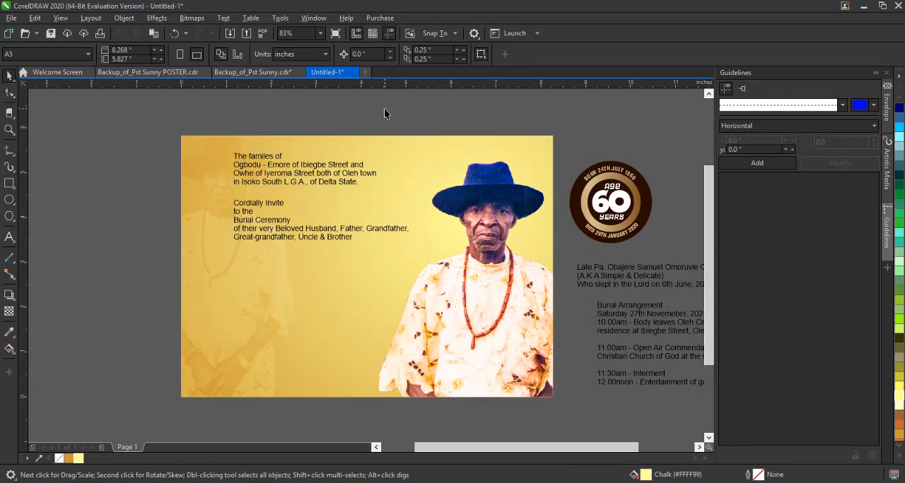
Bring in the gold gradient bar, dark brown shape and SECOND EDITION label from Hair Course.cdr, parking the shape and label beside the card.
{"action": "left_click", "coordinate": [249, 73]}
{"action": "left_click", "coordinate": [225, 74]}
{"action": "key", "text": "ctrl+v"}
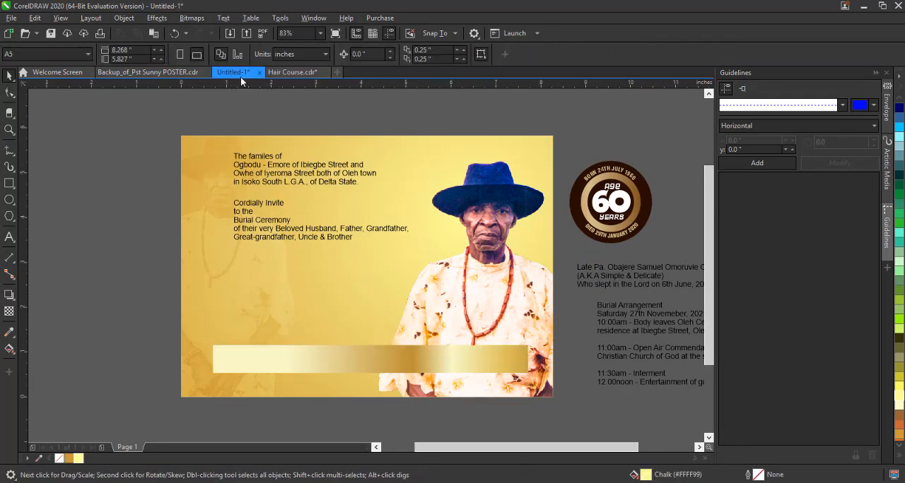
{"action": "key", "text": "ctrl+v"}
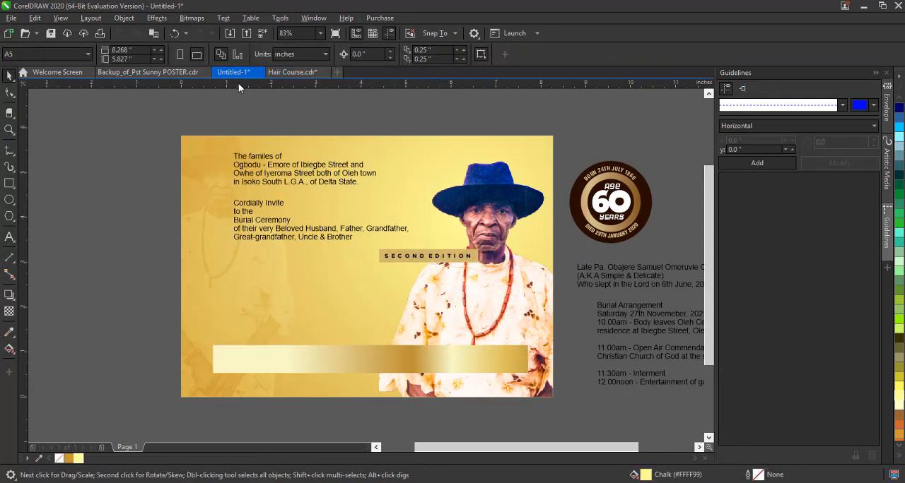
{"action": "key", "text": "ctrl+v"}
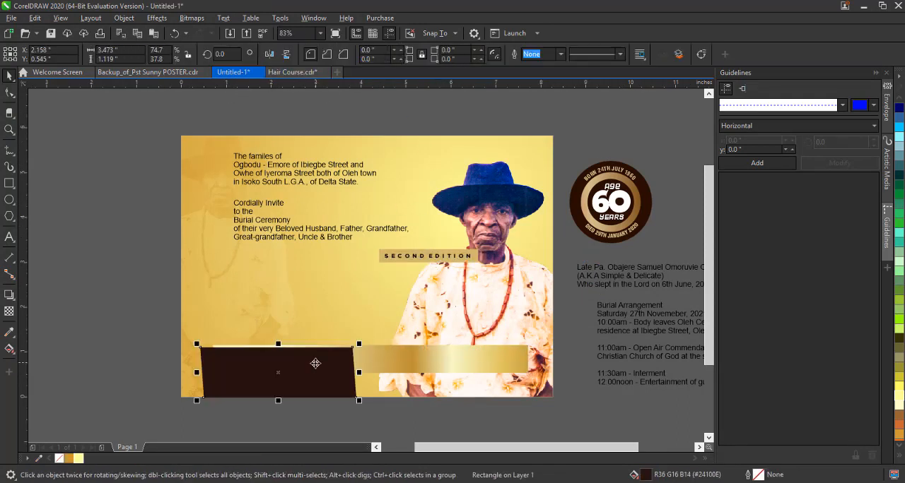
{"action": "left_click_drag", "start_coordinate": [313, 363], "coordinate": [135, 309]}
{"action": "left_click", "coordinate": [563, 252]}
{"action": "left_click_drag", "start_coordinate": [416, 258], "coordinate": [111, 254]}
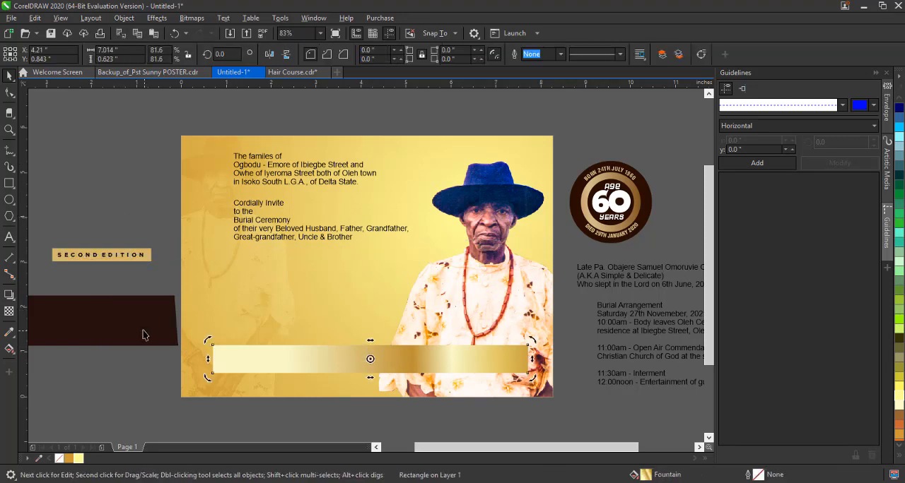
Place the dark brown shape across the middle of the card and stretch it to about 10 by 1.58 inches.
{"action": "left_click_drag", "start_coordinate": [172, 321], "coordinate": [559, 302]}
{"action": "left_click", "coordinate": [226, 303]}
{"action": "mouse_move", "coordinate": [361, 321]}
{"action": "left_mouse_down"}
{"action": "mouse_move", "coordinate": [338, 327]}
{"action": "mouse_move", "coordinate": [352, 326]}
{"action": "left_mouse_up"}
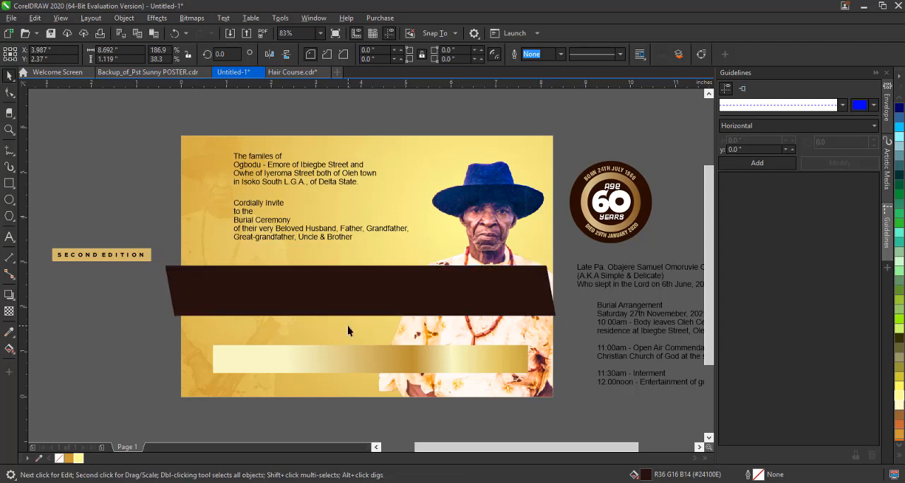
{"action": "left_click_drag", "start_coordinate": [389, 300], "coordinate": [400, 306]}
{"action": "left_click_drag", "start_coordinate": [562, 296], "coordinate": [594, 297]}
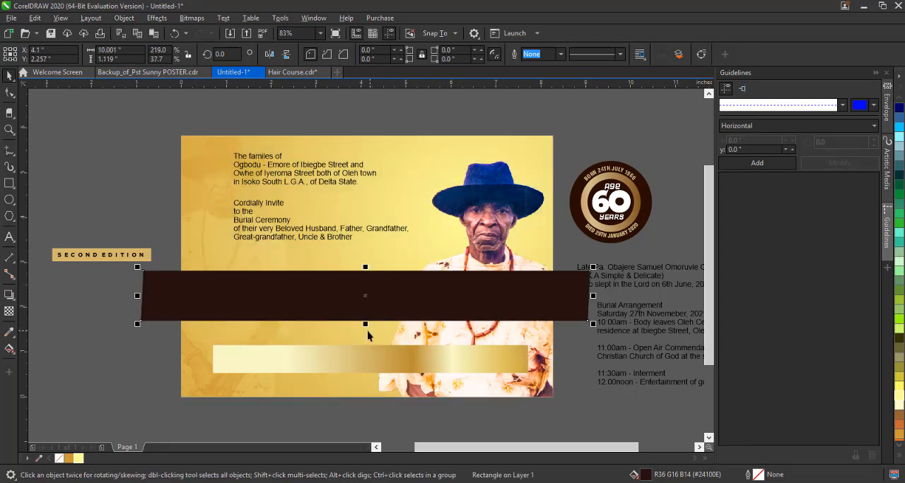
{"action": "left_click_drag", "start_coordinate": [365, 324], "coordinate": [365, 341]}
Scale the invitation text down to about 10.8 pt so it fits above the dark band.
{"action": "left_click_drag", "start_coordinate": [368, 249], "coordinate": [388, 232]}
{"action": "left_click", "coordinate": [348, 181]}
{"action": "left_click", "coordinate": [389, 229], "text": "shift"}
Duplicate the gold gradient bar to the dark band's upper and lower edges and bring the dark band to the front.
{"action": "left_click", "coordinate": [405, 294]}
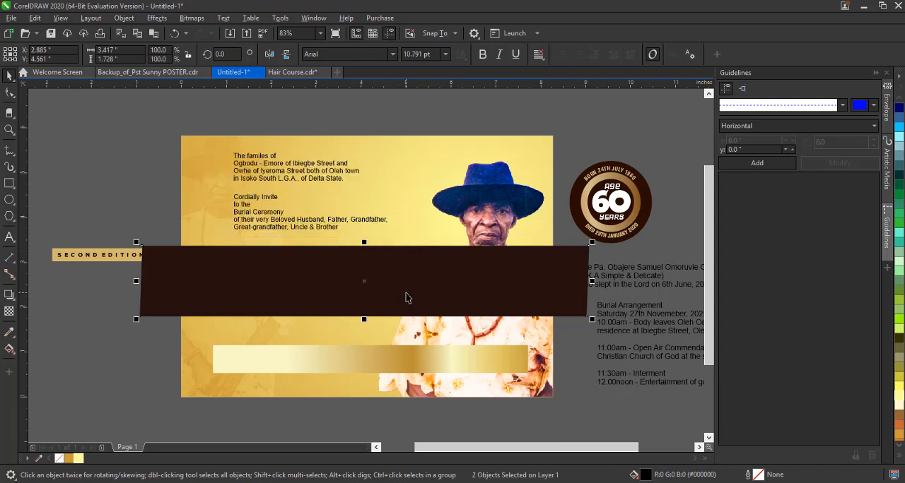
{"action": "left_click_drag", "start_coordinate": [400, 355], "coordinate": [323, 256]}
{"action": "right_click", "coordinate": [351, 319]}
{"action": "left_click", "coordinate": [318, 283]}
{"action": "key", "text": "shift+Page_Up"}
{"action": "left_click", "coordinate": [520, 299]}
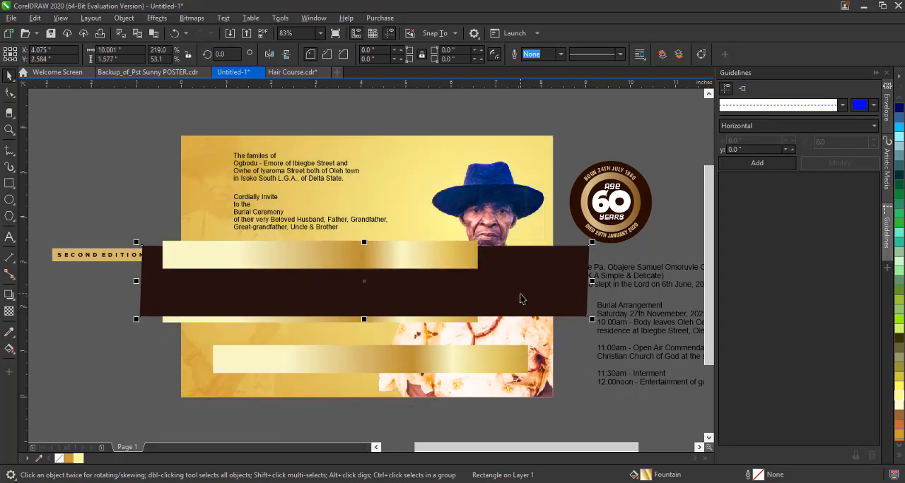
{"action": "key", "text": "shift+Page_Up"}
Stretch both gold edge strips past the card's right side and group them with the dark band.
{"action": "left_click", "coordinate": [462, 243]}
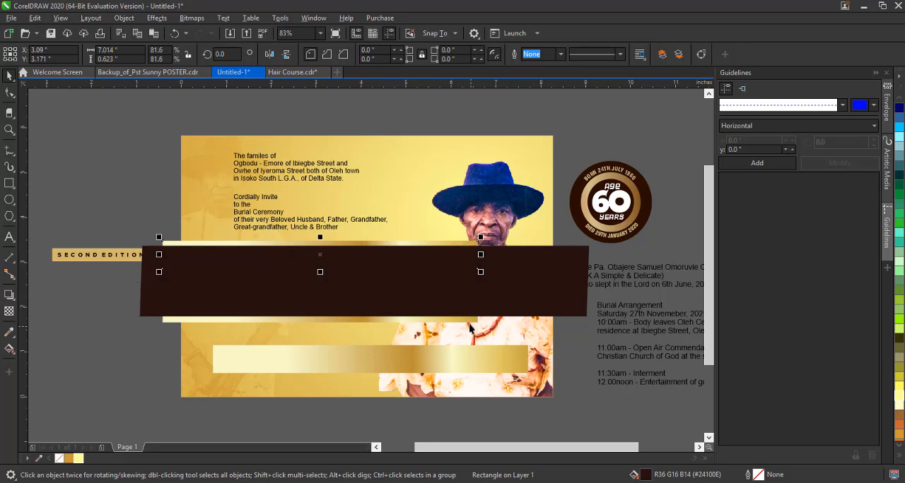
{"action": "left_click", "coordinate": [469, 324], "text": "shift"}
{"action": "left_click_drag", "start_coordinate": [481, 281], "coordinate": [599, 295]}
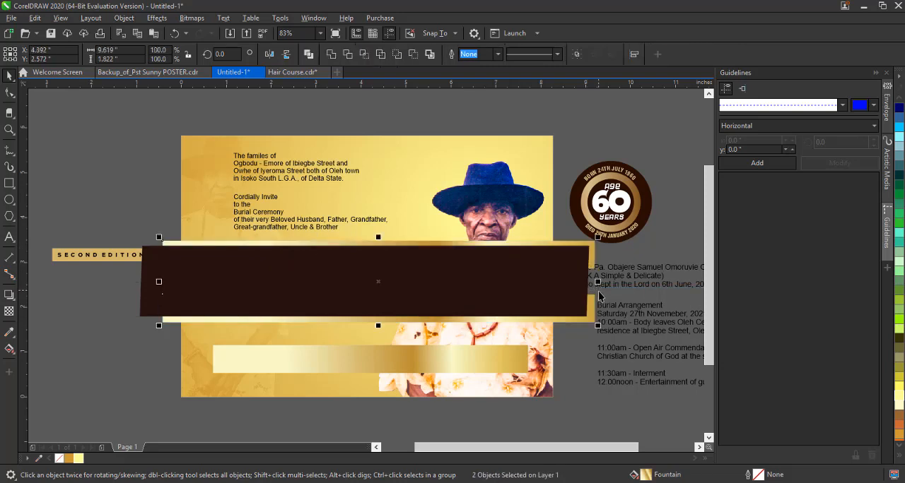
{"action": "left_click", "coordinate": [290, 272], "text": "shift"}
{"action": "left_click", "coordinate": [576, 55]}
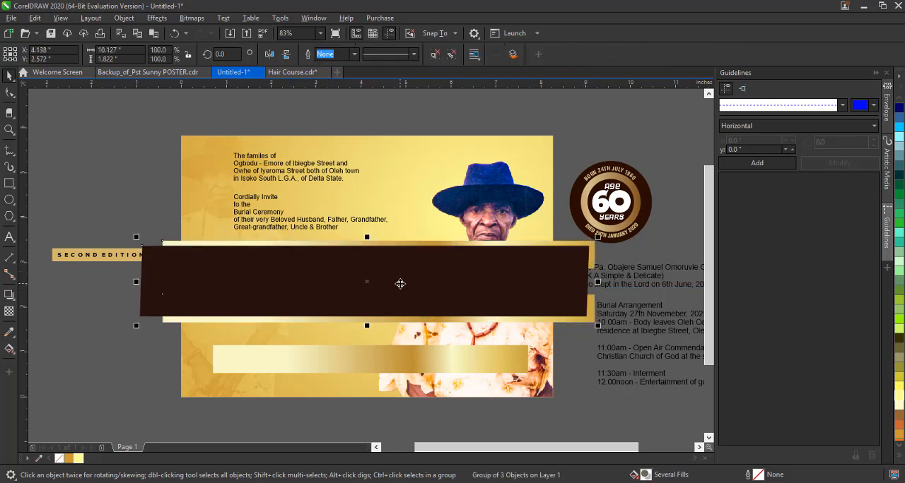
PowerClip the grouped band into the card background behind the portrait and nudge it slightly upward.
{"action": "right_click", "coordinate": [400, 283]}
{"action": "left_click", "coordinate": [466, 333]}
{"action": "left_click", "coordinate": [364, 337]}
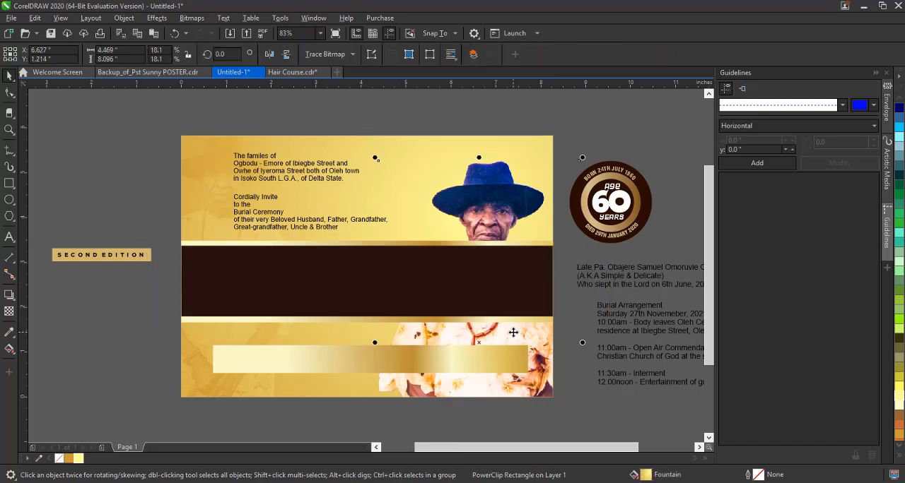
{"action": "left_click", "coordinate": [305, 293], "text": "ctrl"}
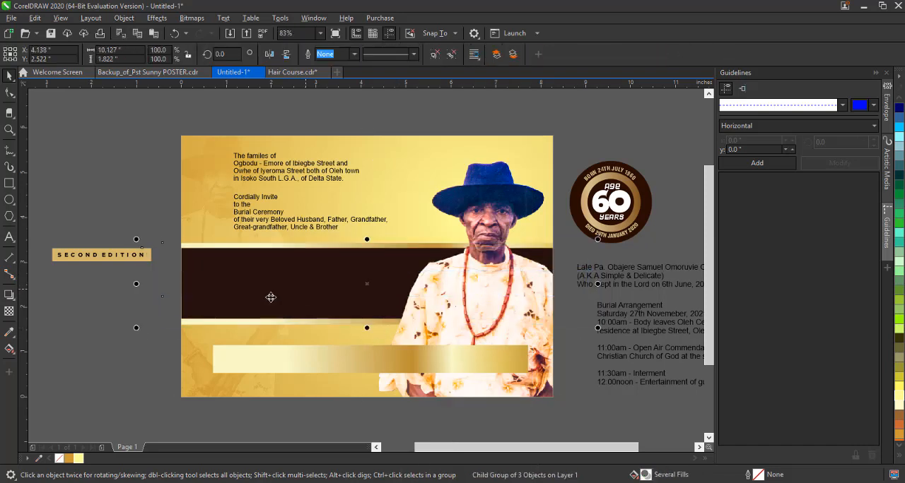
{"action": "left_click", "coordinate": [77, 349]}
{"action": "left_click_drag", "start_coordinate": [303, 270], "coordinate": [316, 267]}
{"action": "left_click", "coordinate": [138, 185]}
Ungroup the round badge and delete its birth line, Age 60 Years lettering and death line.
{"action": "left_click", "coordinate": [590, 191]}
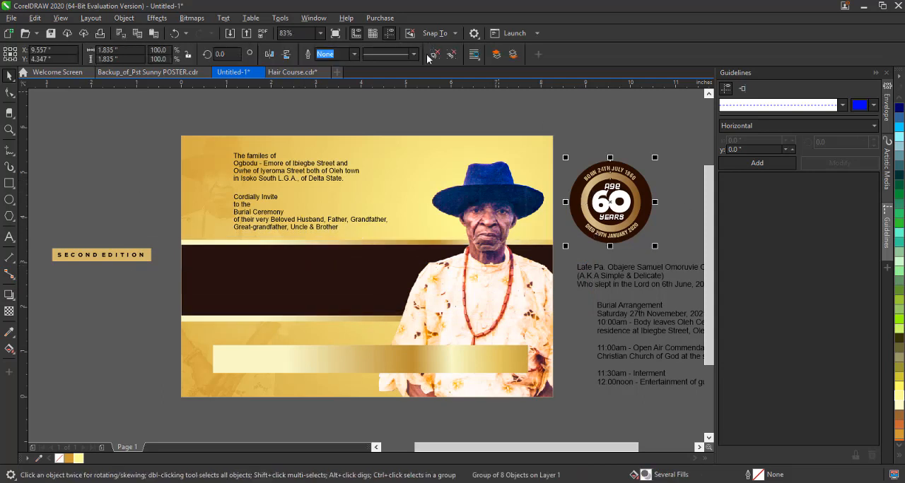
{"action": "left_click", "coordinate": [434, 55]}
{"action": "left_click", "coordinate": [672, 191]}
{"action": "left_click", "coordinate": [623, 171]}
{"action": "key", "text": "Delete"}
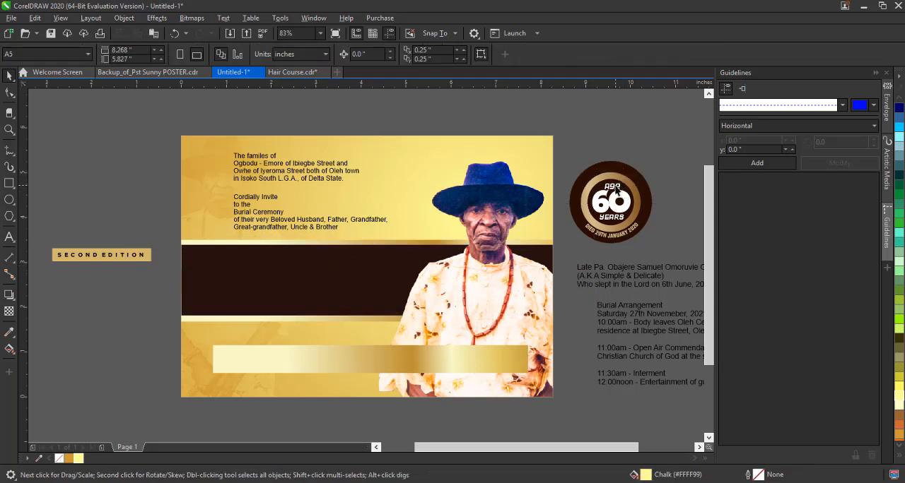
{"action": "left_click", "coordinate": [613, 186]}
{"action": "key", "text": "Delete"}
{"action": "left_click", "coordinate": [613, 203]}
{"action": "key", "text": "Delete"}
{"action": "left_click", "coordinate": [618, 237]}
{"action": "key", "text": "Delete"}
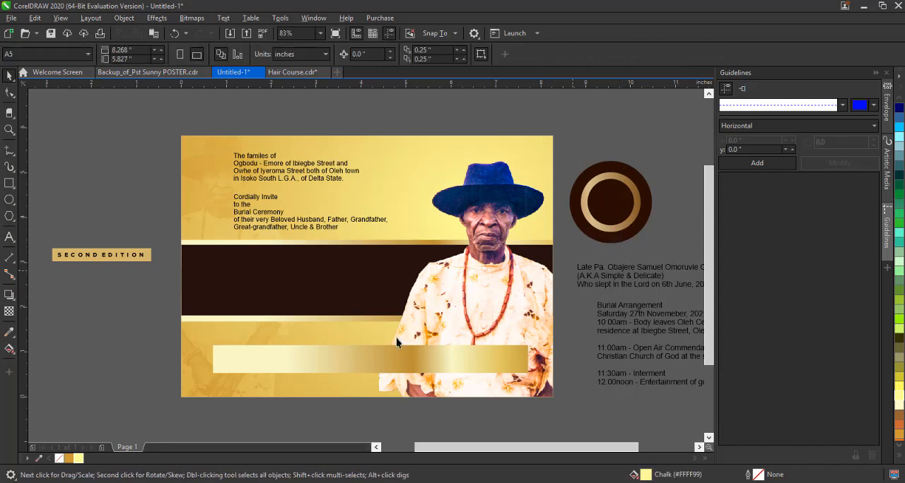
Copy the gold bar's fountain fill to the badge's ring and enlarge the ring, with its inner dark circle at about 1.17 inches.
{"action": "left_click_drag", "start_coordinate": [404, 362], "coordinate": [622, 185]}
{"action": "left_click", "coordinate": [641, 214]}
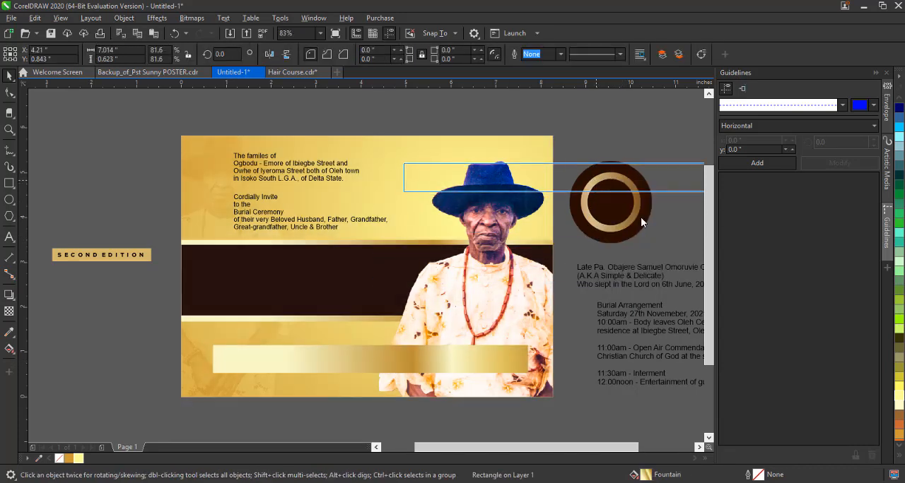
{"action": "left_click", "coordinate": [626, 180]}
{"action": "left_click", "coordinate": [622, 176]}
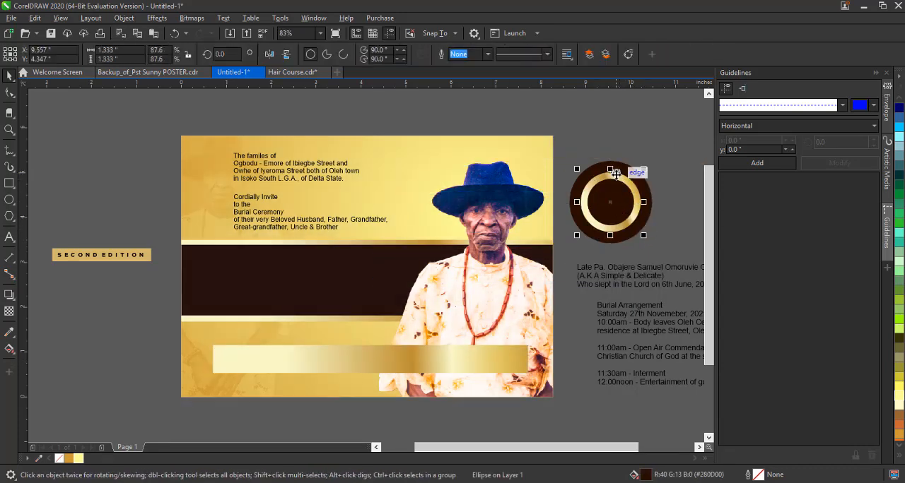
{"action": "left_click_drag", "start_coordinate": [644, 236], "coordinate": [639, 231]}
{"action": "left_click", "coordinate": [615, 216]}
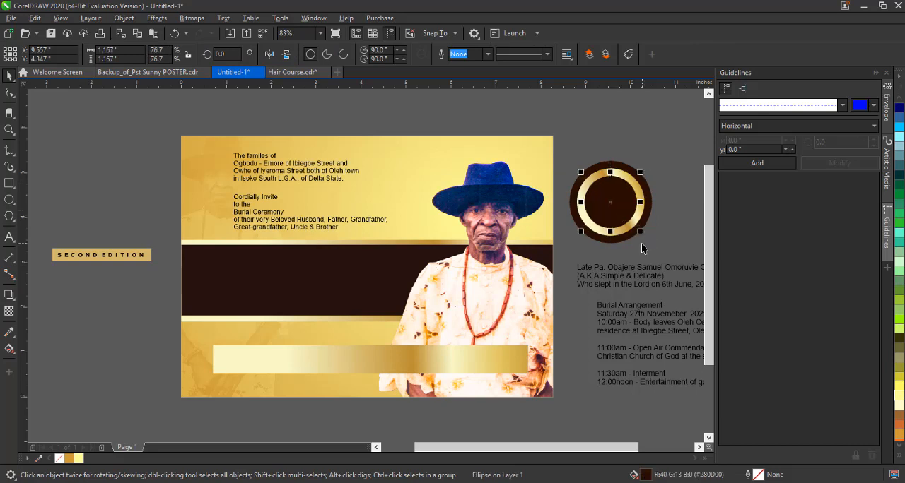
{"action": "left_click", "coordinate": [663, 205]}
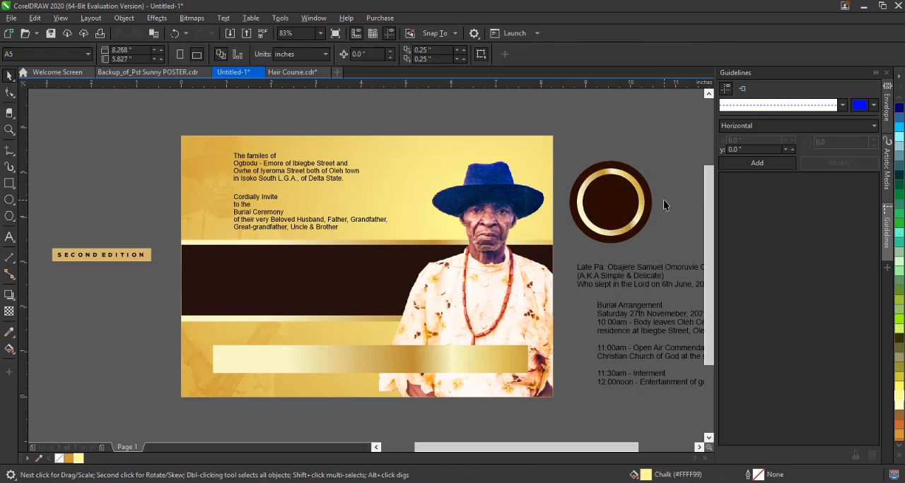
Separate the deceased's name line from the text beside the card and place it on the dark band.
{"action": "left_click", "coordinate": [670, 326]}
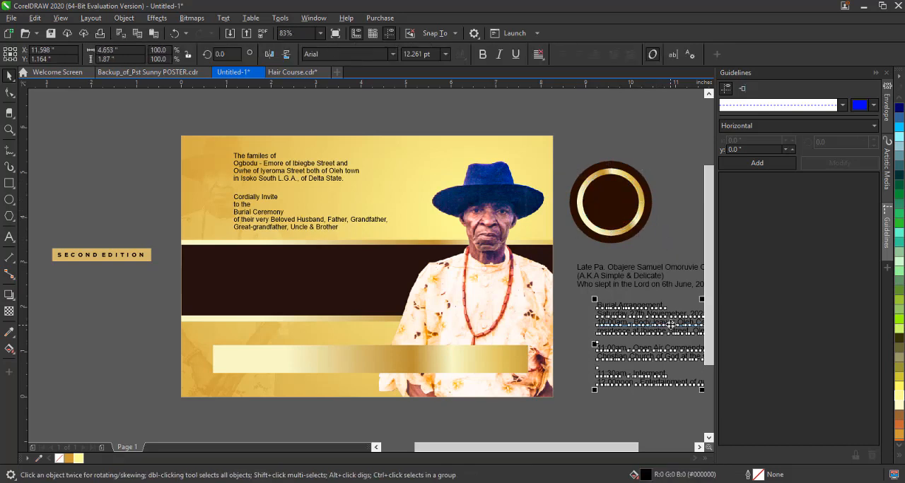
{"action": "left_click", "coordinate": [640, 271]}
{"action": "left_click", "coordinate": [637, 277]}
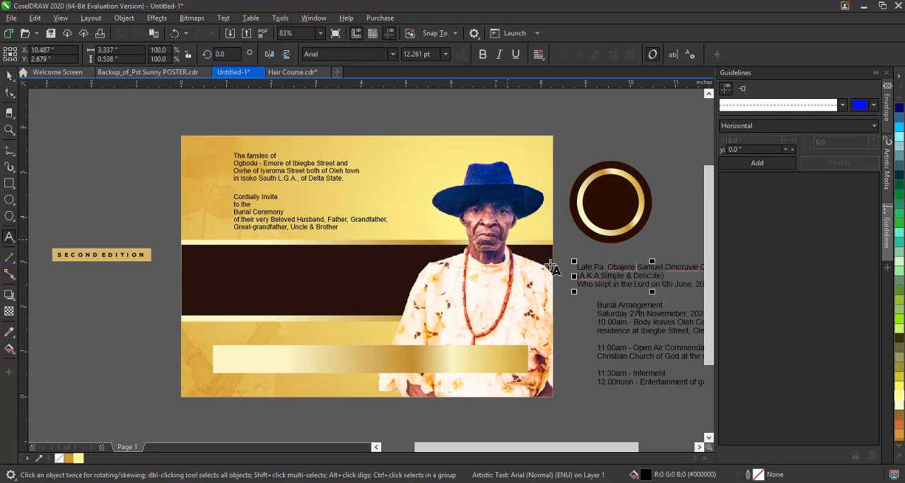
{"action": "left_click_drag", "start_coordinate": [614, 270], "coordinate": [244, 279]}
Sample the band's dark brown with the Color Eyedropper so it joins the document colours.
{"action": "left_click", "coordinate": [366, 293], "text": "ctrl"}
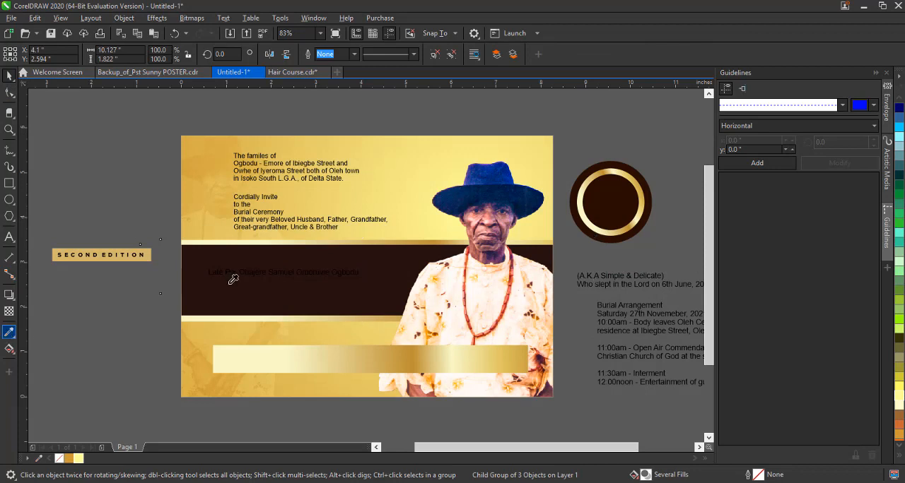
{"action": "left_click", "coordinate": [204, 198]}
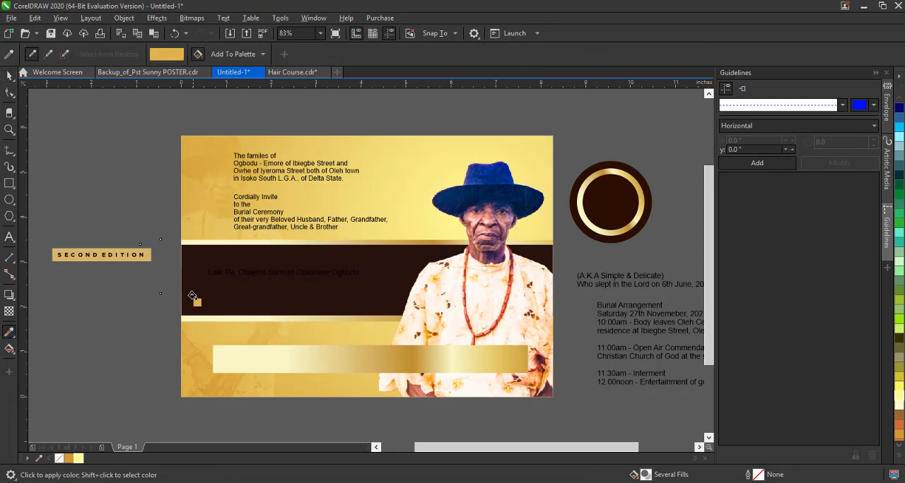
{"action": "left_click", "coordinate": [8, 76]}
{"action": "left_click", "coordinate": [10, 332]}
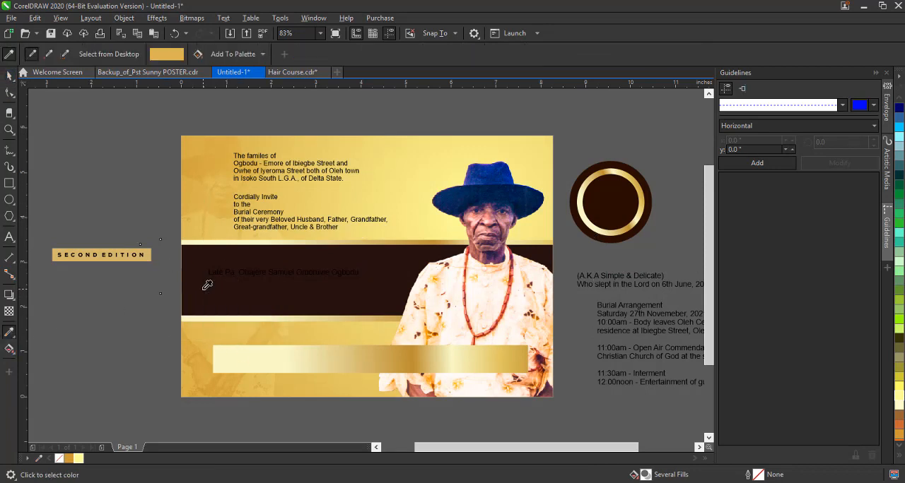
{"action": "left_click", "coordinate": [203, 290]}
{"action": "left_click", "coordinate": [145, 250]}
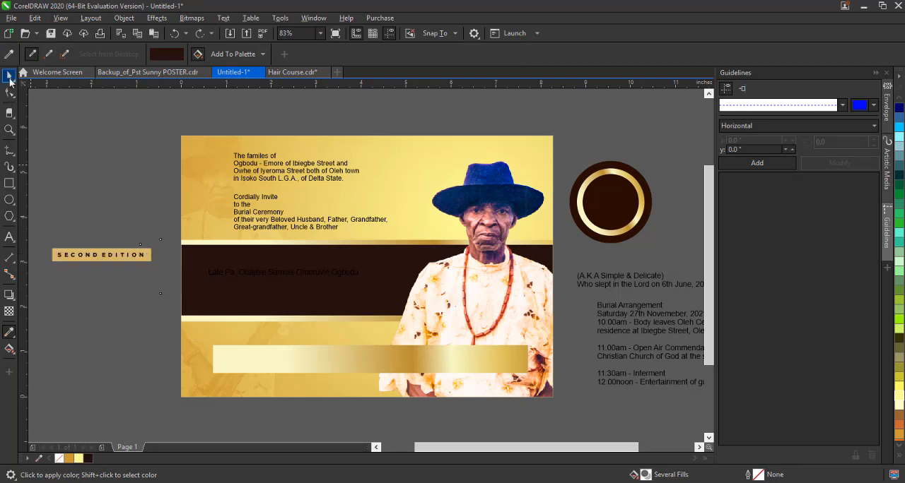
Recolour the band's dark rectangle with a slightly lighter brown, #331C15.
{"action": "left_click", "coordinate": [9, 77]}
{"action": "left_click", "coordinate": [252, 296]}
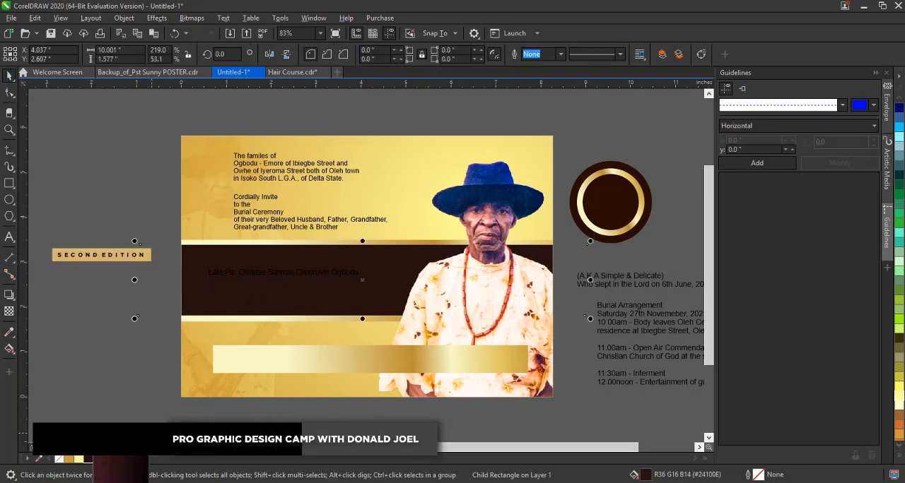
{"action": "left_click", "coordinate": [98, 459]}
{"action": "key", "text": "ctrl+z"}
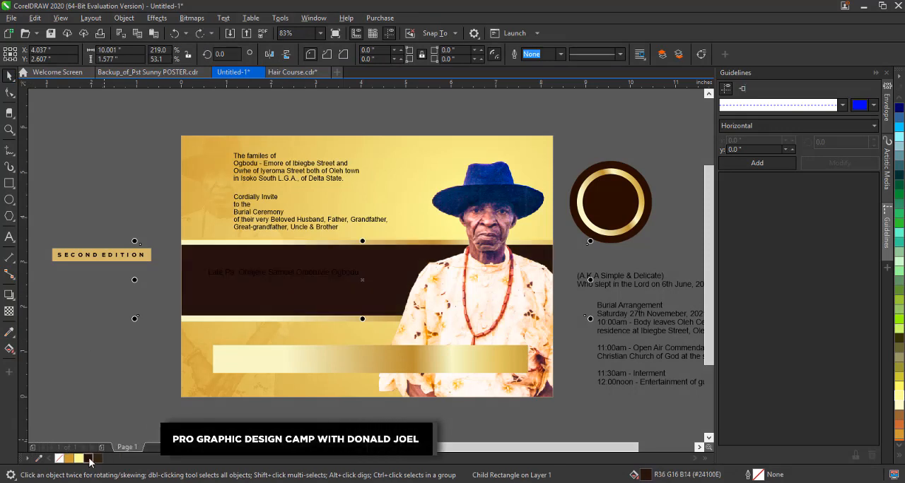
{"action": "key", "text": "ctrl+shift+z"}
{"action": "left_click", "coordinate": [78, 360]}
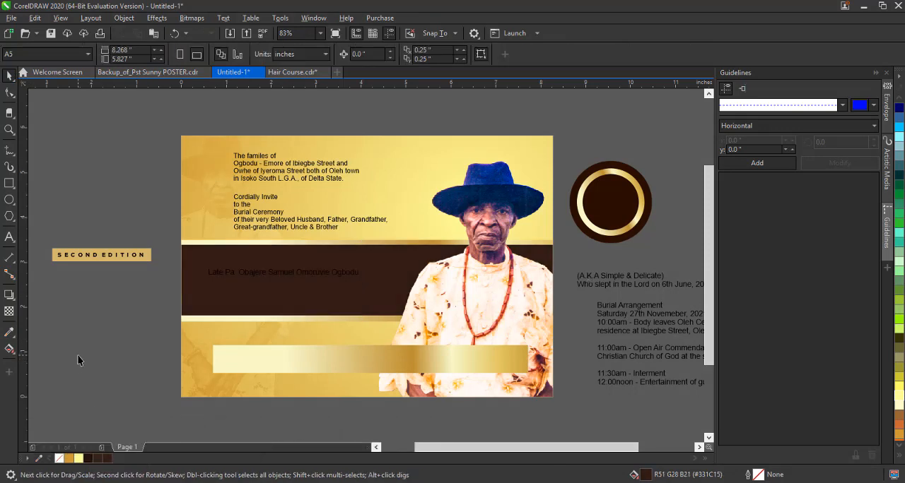
Fill the name line on the band with Chalk yellow (#FFFF99), enlarge it to about 22.95 pt and move it up slightly.
{"action": "left_click", "coordinate": [252, 276]}
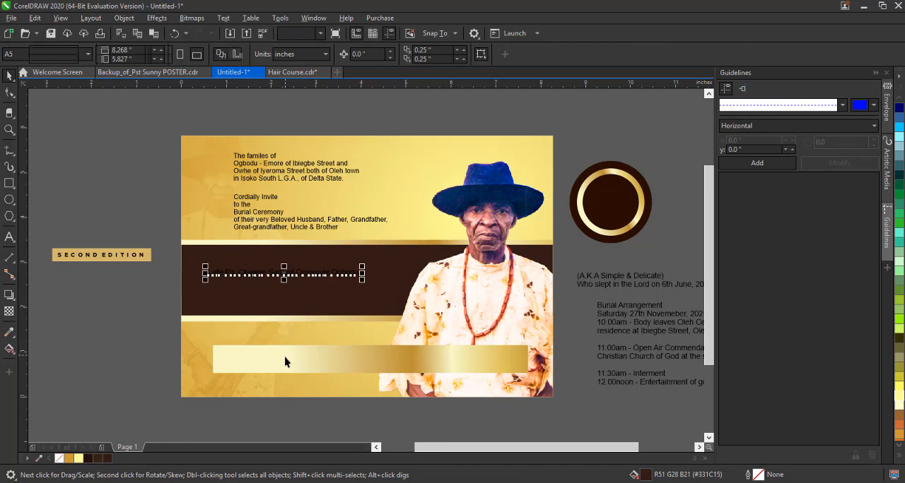
{"action": "left_click", "coordinate": [236, 362]}
{"action": "left_click", "coordinate": [277, 276]}
{"action": "left_click", "coordinate": [79, 458]}
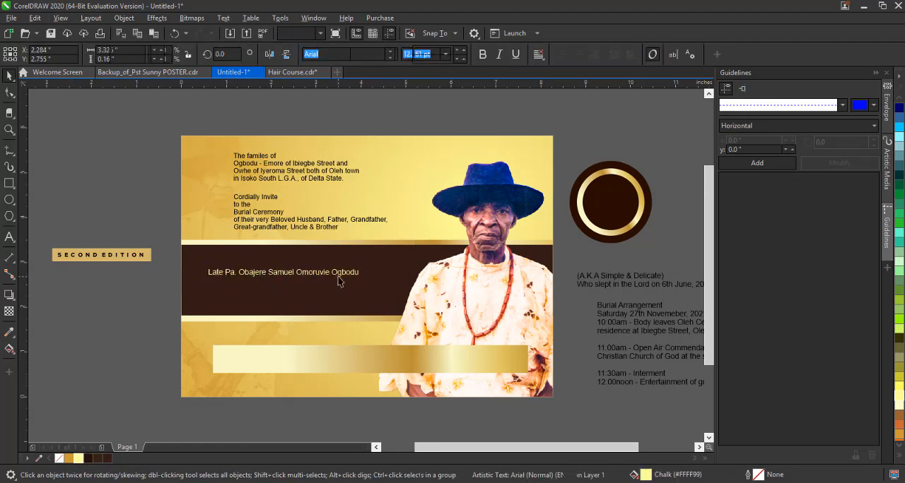
{"action": "left_click_drag", "start_coordinate": [362, 280], "coordinate": [492, 286]}
{"action": "left_click_drag", "start_coordinate": [267, 277], "coordinate": [302, 263]}
Break the deceased's name into two lines, with the last two names on the second line.
{"action": "double_click", "coordinate": [302, 263]}
{"action": "key", "text": "Return"}
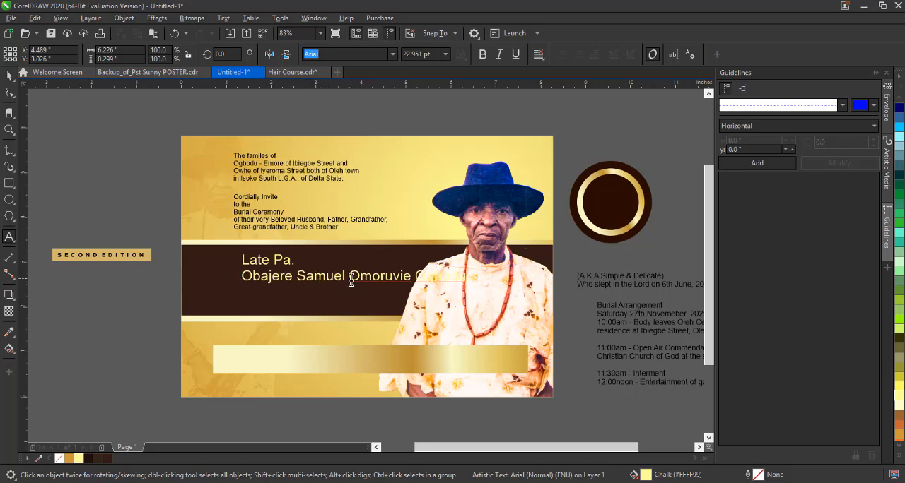
{"action": "key", "text": "BackSpace"}
{"action": "left_click", "coordinate": [407, 260]}
{"action": "key", "text": "Return"}
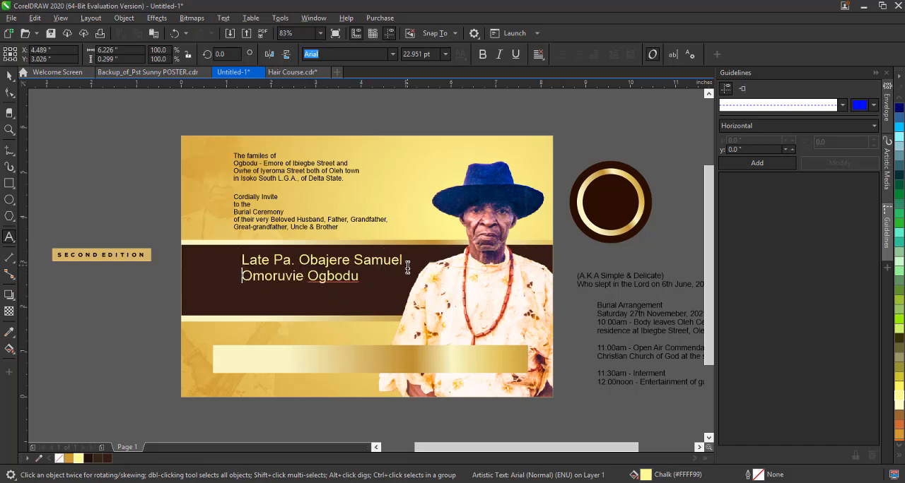
Enlarge the two-line name to about 28.73 pt and position it on the dark band beside the portrait.
{"action": "left_click", "coordinate": [10, 73]}
{"action": "left_click_drag", "start_coordinate": [368, 263], "coordinate": [425, 302]}
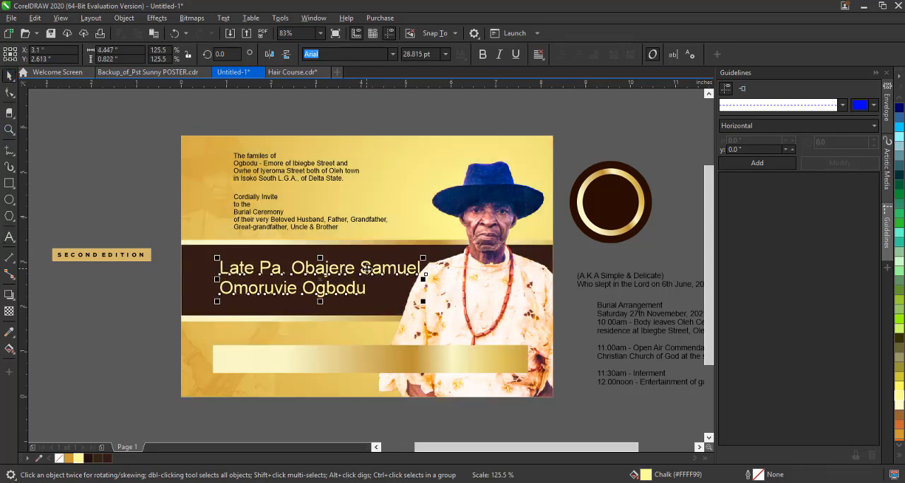
{"action": "left_click_drag", "start_coordinate": [366, 269], "coordinate": [358, 263]}
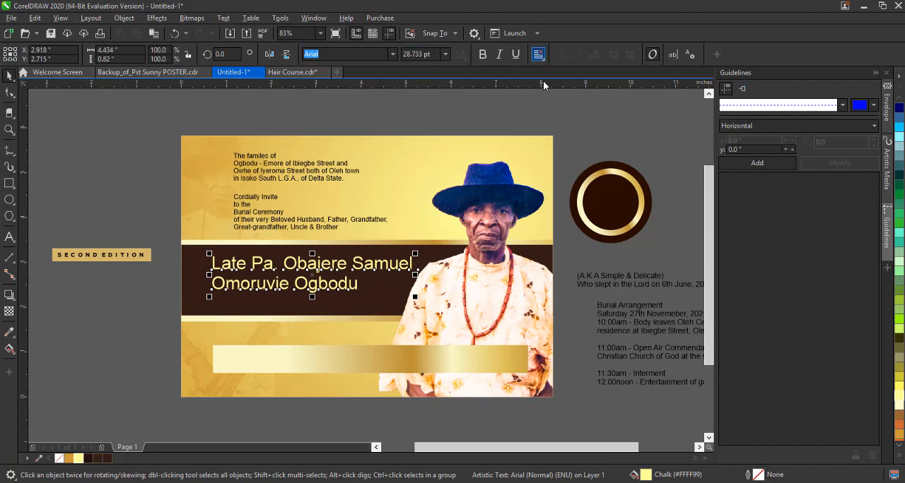
{"action": "left_click", "coordinate": [541, 82]}
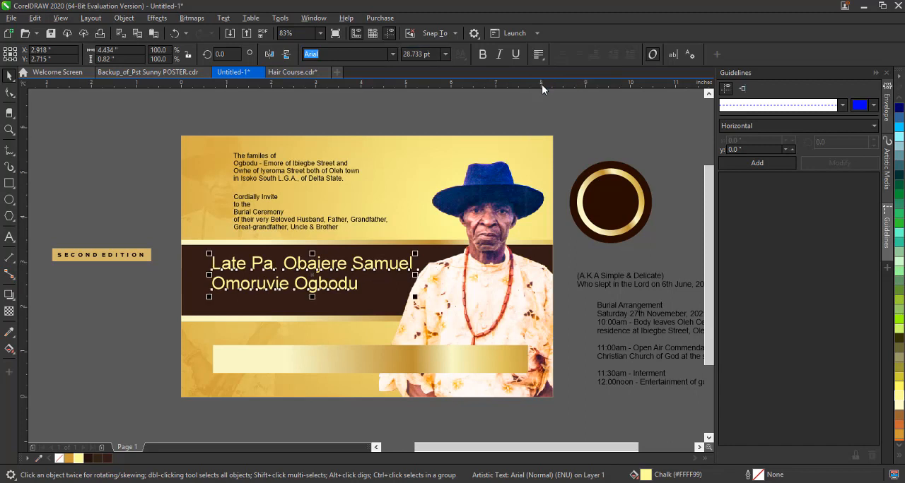
{"action": "left_click", "coordinate": [367, 264]}
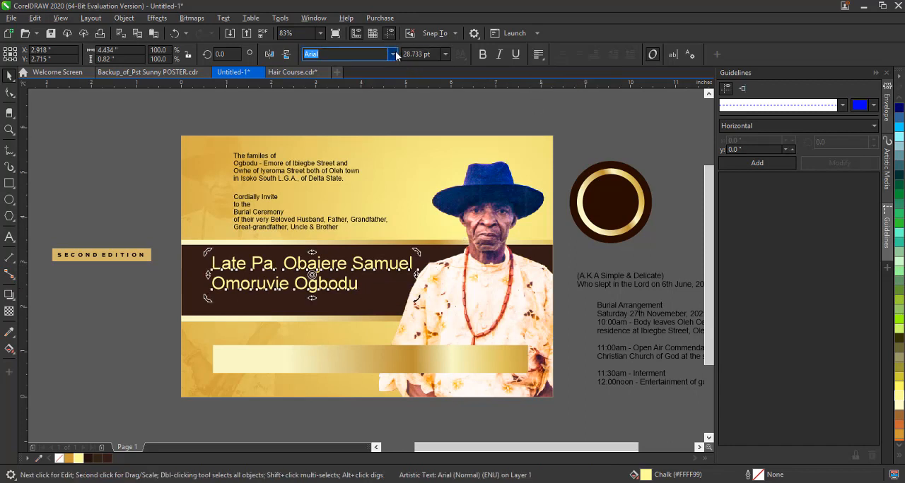
Set the name in Gotham Ultra, then tighten its line spacing and scale it down to clear the portrait.
{"action": "left_click", "coordinate": [395, 52]}
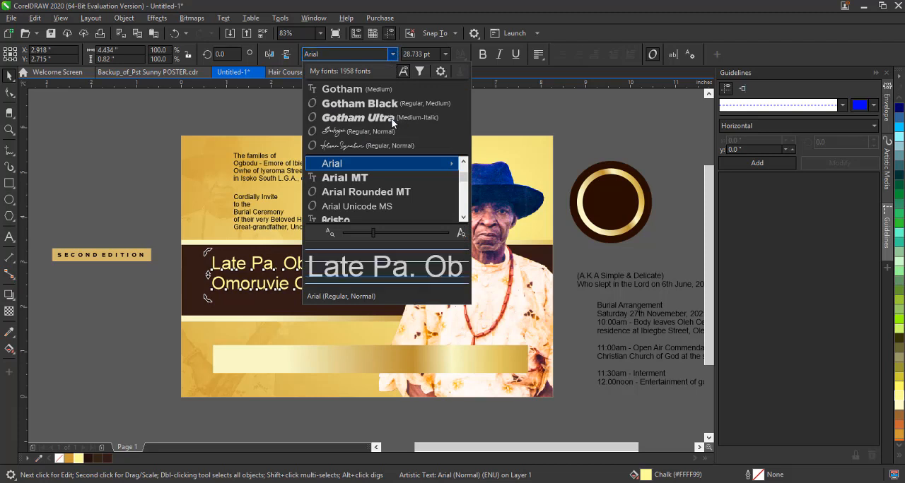
{"action": "left_click", "coordinate": [393, 122]}
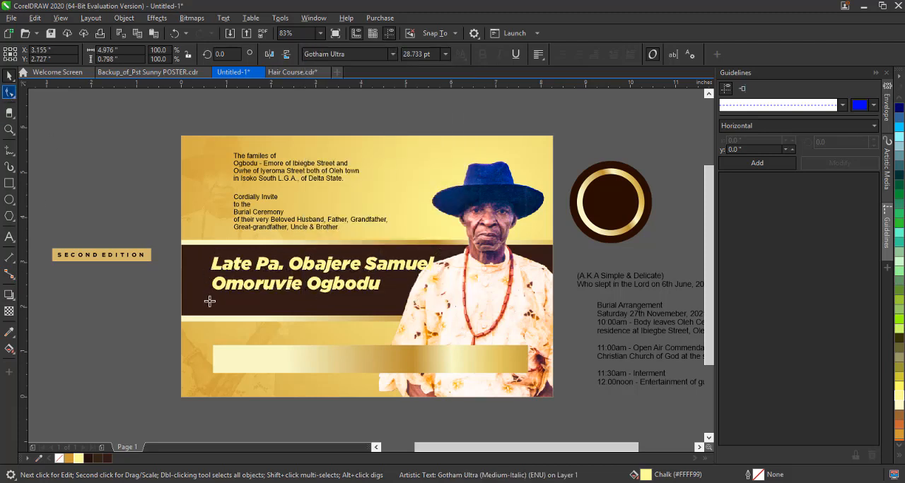
{"action": "left_click", "coordinate": [10, 92]}
{"action": "key", "text": "space"}
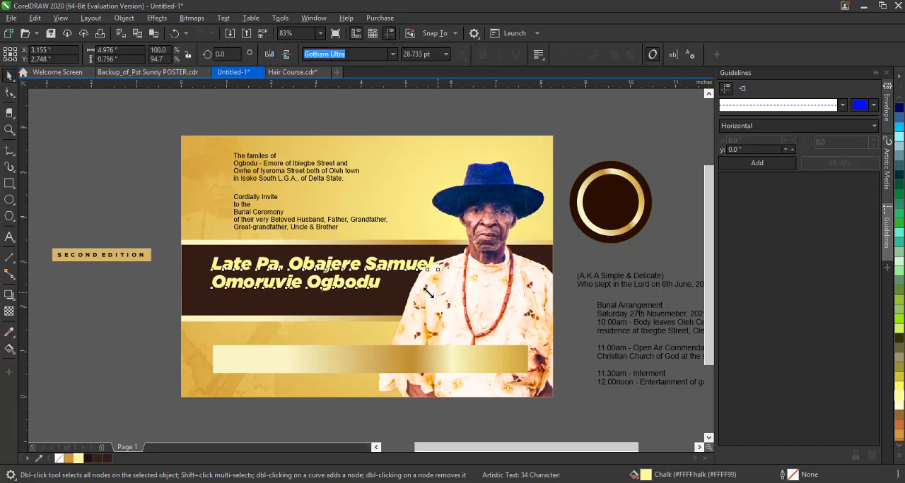
{"action": "left_click_drag", "start_coordinate": [439, 293], "coordinate": [422, 290]}
{"action": "left_click_drag", "start_coordinate": [359, 270], "coordinate": [354, 274]}
Copy the gold bar's fountain fill to the name text.
{"action": "left_click", "coordinate": [378, 352]}
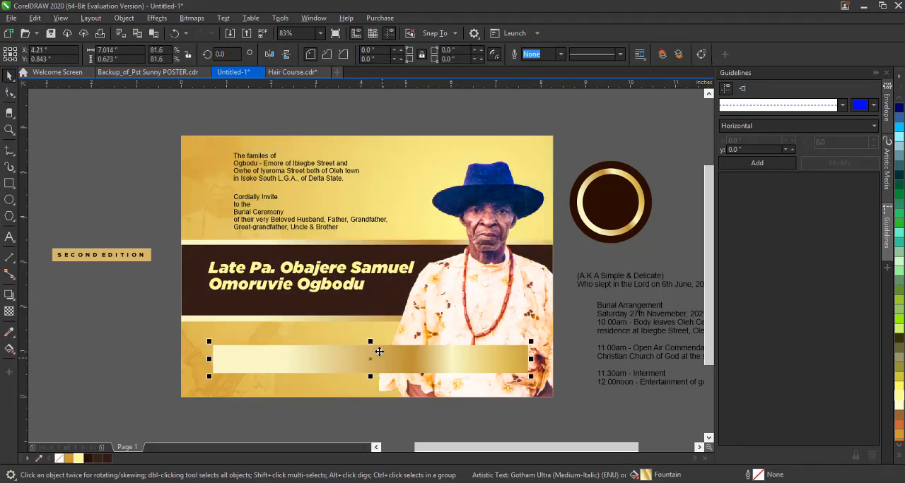
{"action": "left_click_drag", "start_coordinate": [381, 358], "coordinate": [335, 273]}
{"action": "left_click", "coordinate": [394, 309]}
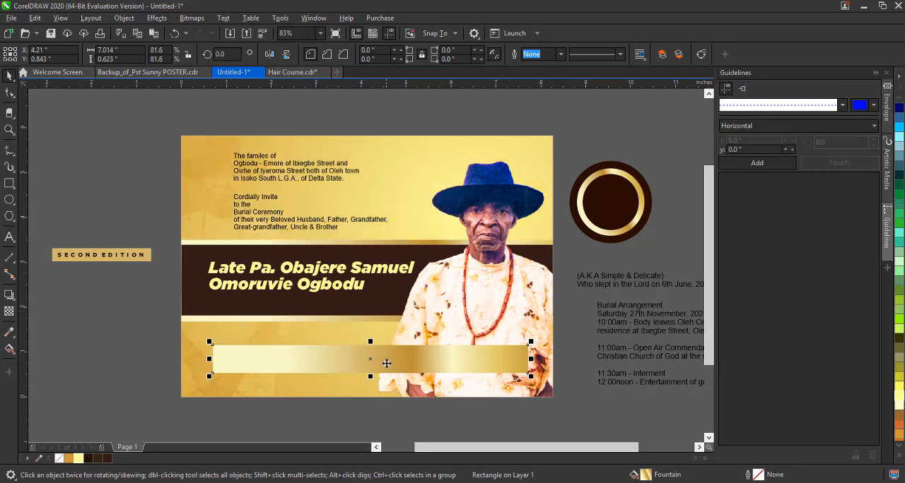
{"action": "key", "text": "ctrl+z"}
{"action": "left_click_drag", "start_coordinate": [384, 363], "coordinate": [323, 270]}
{"action": "left_click", "coordinate": [379, 334]}
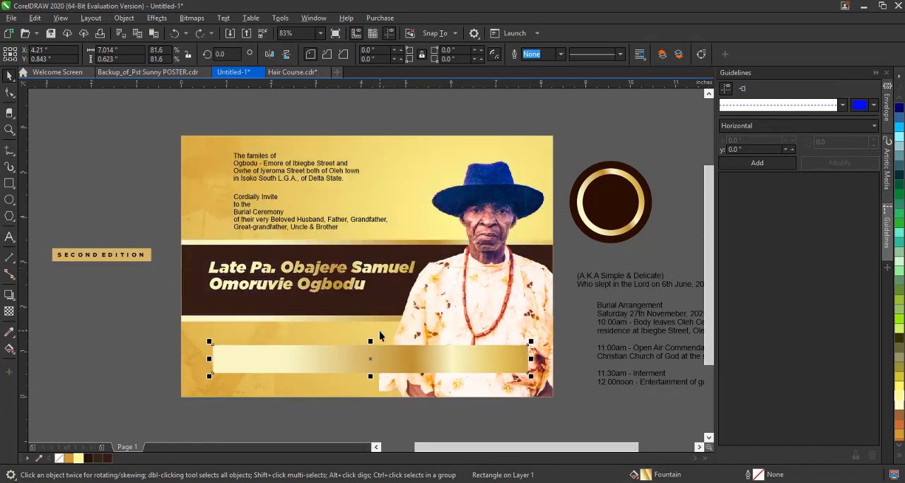
Enlarge the name to about 27.32 pt and shift it slightly within the dark band.
{"action": "left_click", "coordinate": [352, 285]}
{"action": "left_click_drag", "start_coordinate": [421, 256], "coordinate": [397, 265]}
{"action": "left_click", "coordinate": [130, 330]}
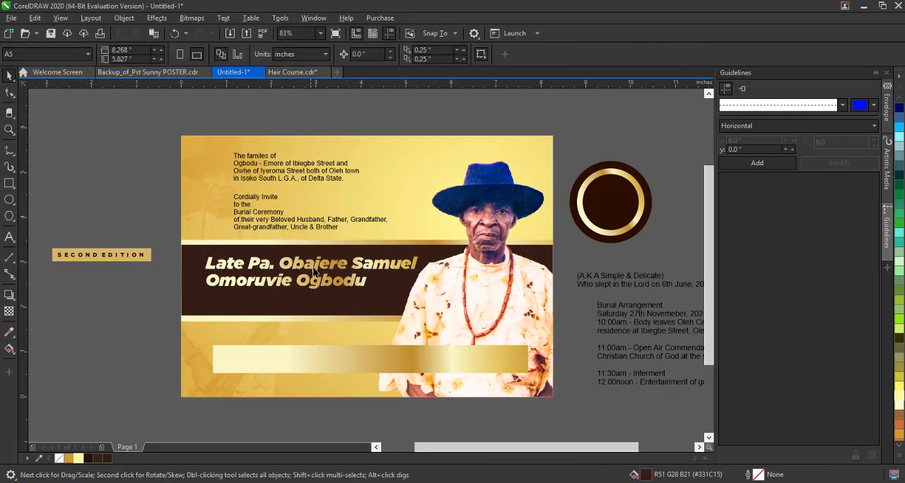
{"action": "left_click_drag", "start_coordinate": [317, 268], "coordinate": [320, 269]}
{"action": "left_click", "coordinate": [134, 321]}
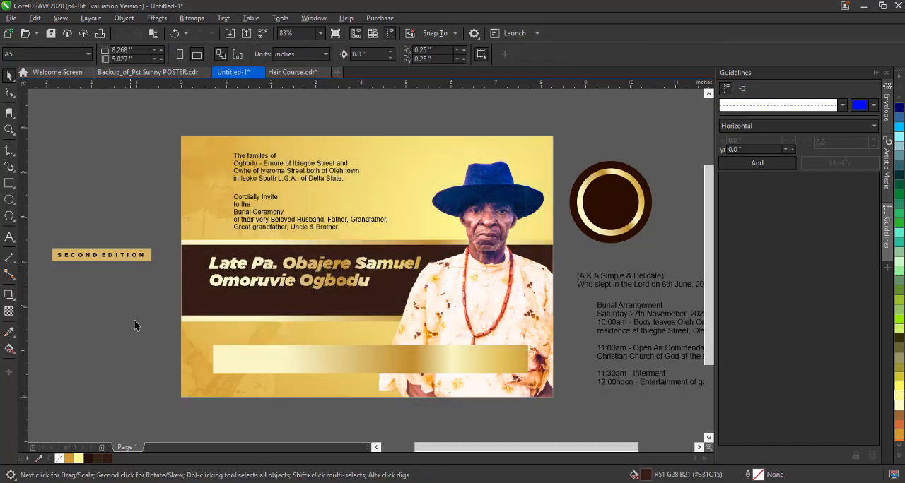
Move the gold rectangle behind SECOND EDITION beneath the name and stretch it to about 3.56 by 0.21 inches.
{"action": "left_click", "coordinate": [613, 278]}
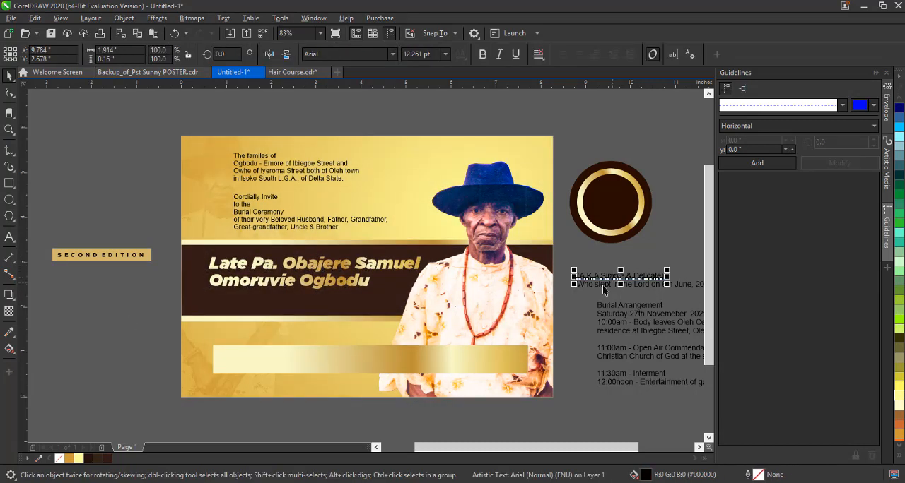
{"action": "left_click_drag", "start_coordinate": [146, 260], "coordinate": [369, 298]}
{"action": "left_click_drag", "start_coordinate": [289, 307], "coordinate": [305, 306]}
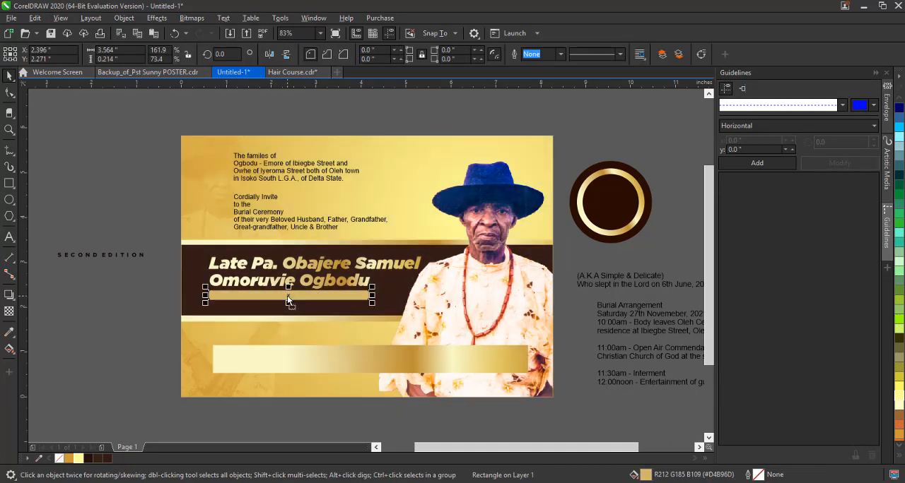
Change the name's font to Trajan Pro 3 Bold.
{"action": "left_click", "coordinate": [294, 280]}
{"action": "left_click", "coordinate": [391, 54]}
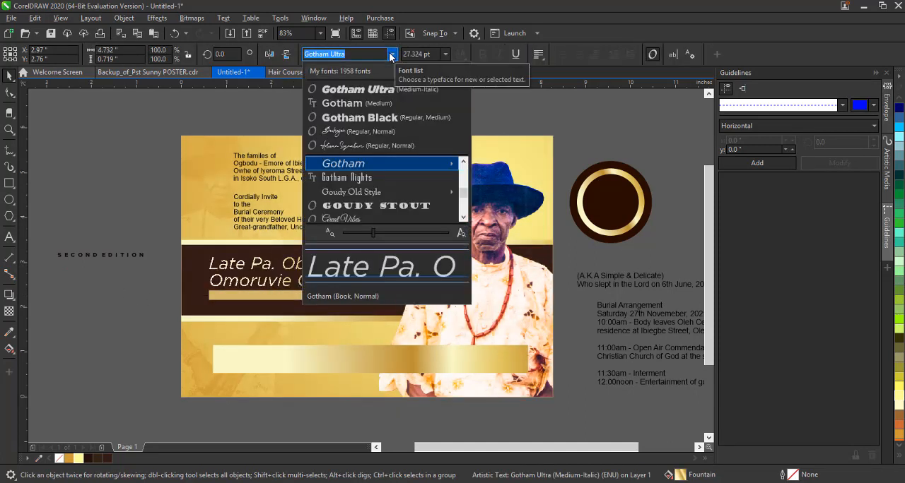
{"action": "type", "text": "traj"}
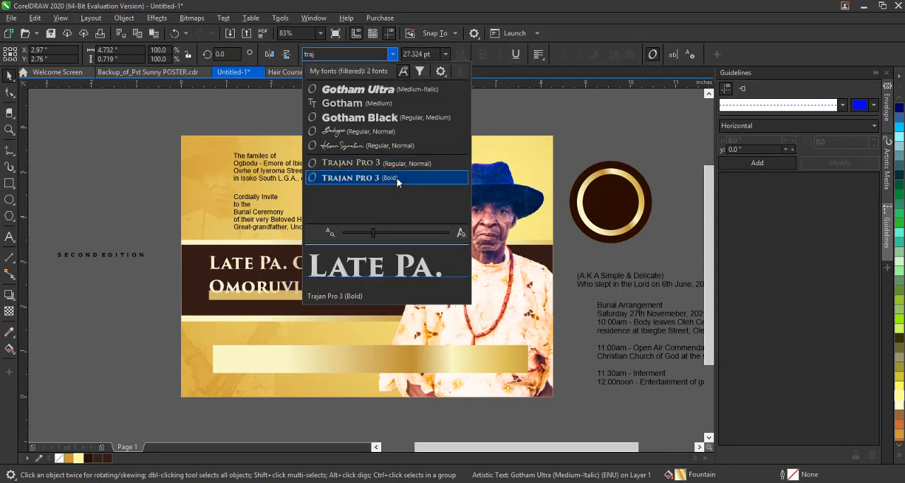
{"action": "left_click", "coordinate": [397, 179]}
{"action": "left_click", "coordinate": [116, 200]}
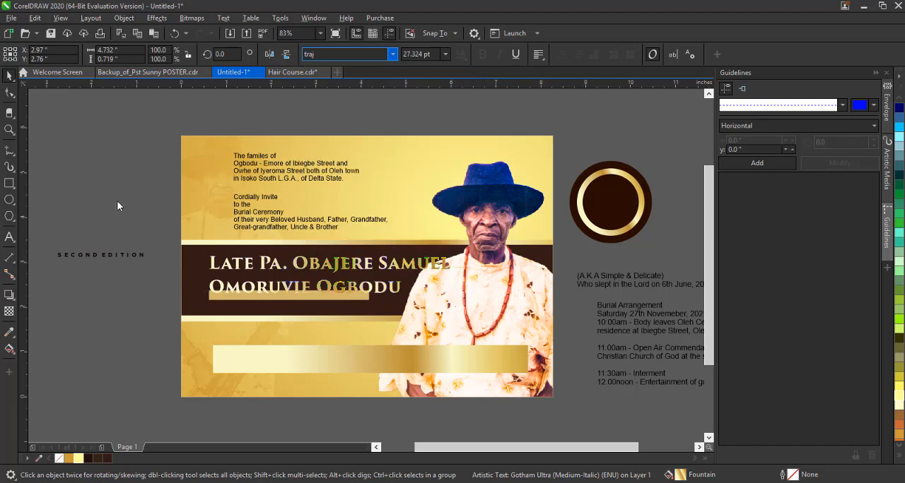
Tighten the name's line spacing and scale it down to about 23.38 pt to fit beside the portrait.
{"action": "left_click", "coordinate": [358, 269]}
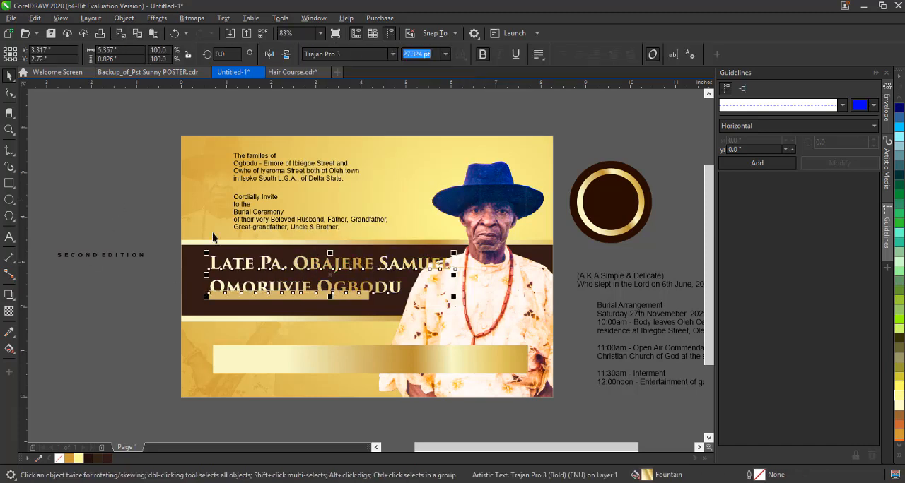
{"action": "left_click", "coordinate": [9, 96]}
{"action": "left_click_drag", "start_coordinate": [202, 301], "coordinate": [203, 295]}
{"action": "key", "text": "space"}
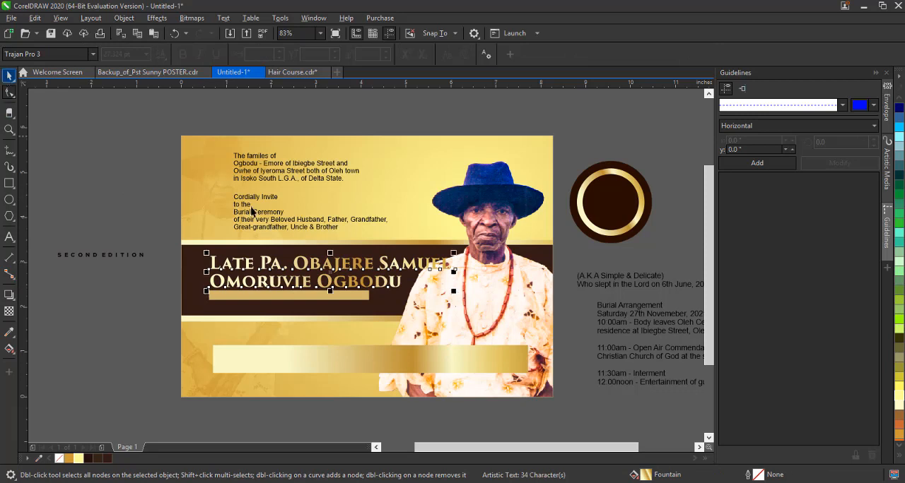
{"action": "left_click_drag", "start_coordinate": [454, 291], "coordinate": [420, 286]}
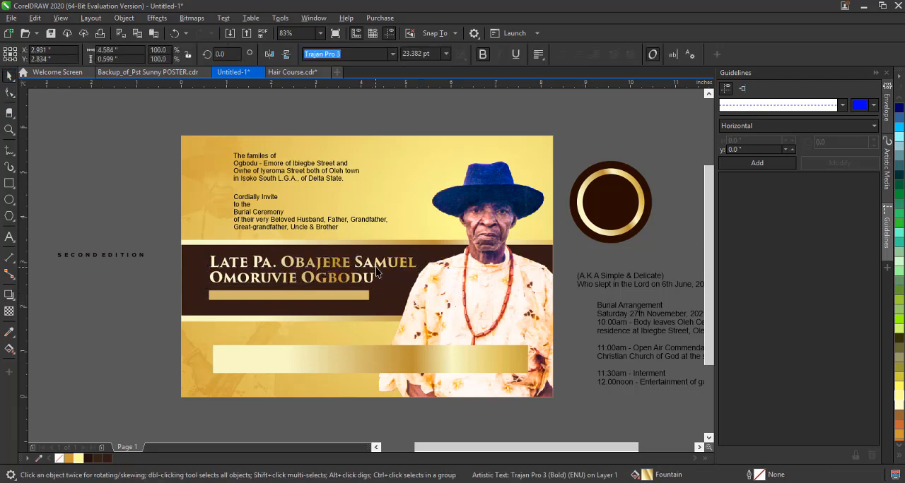
Try changing the name text to uppercase.
{"action": "left_click", "coordinate": [223, 18]}
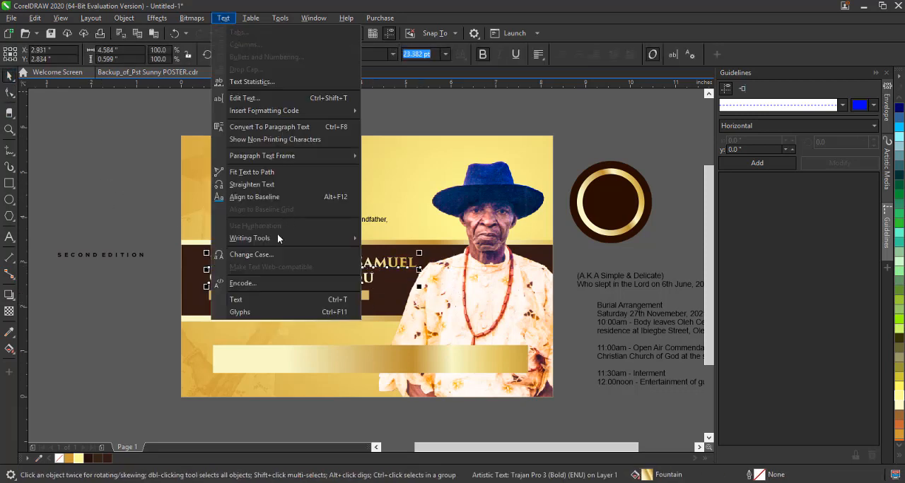
{"action": "left_click", "coordinate": [254, 252]}
{"action": "left_click", "coordinate": [418, 229]}
{"action": "left_click", "coordinate": [439, 281]}
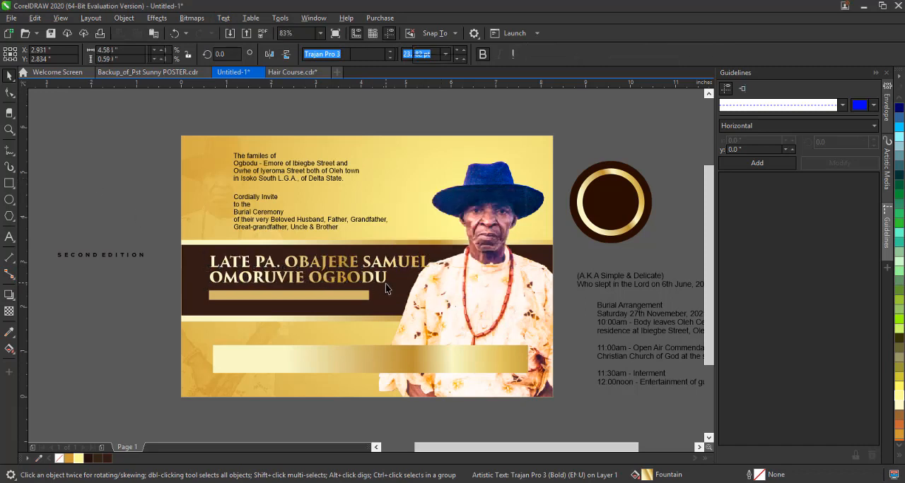
{"action": "key", "text": "ctrl+z"}
Move the thin gold strip up against the name's second line and shorten its length.
{"action": "left_click_drag", "start_coordinate": [284, 304], "coordinate": [297, 299]}
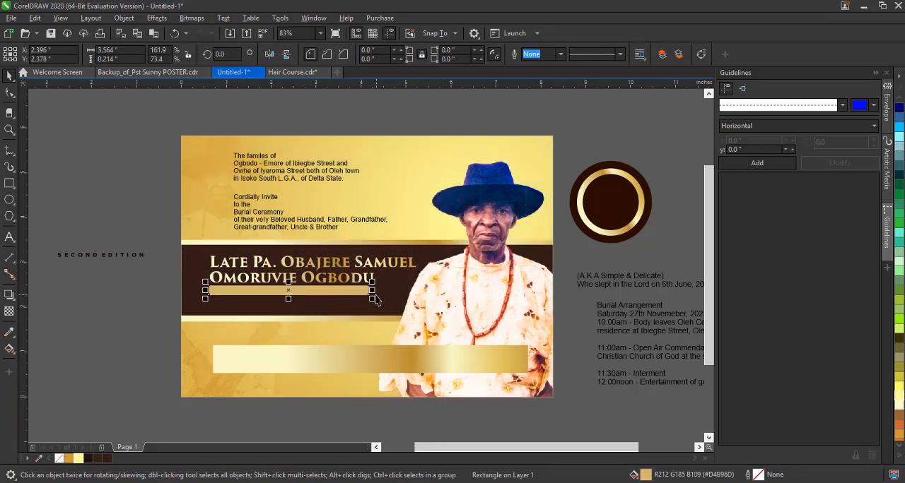
{"action": "left_click_drag", "start_coordinate": [374, 295], "coordinate": [345, 294]}
Place the A.K.A. line on the thin gold strip and copy the SECOND EDITION lettering's Gotham Black text style to it.
{"action": "left_click_drag", "start_coordinate": [629, 281], "coordinate": [291, 300]}
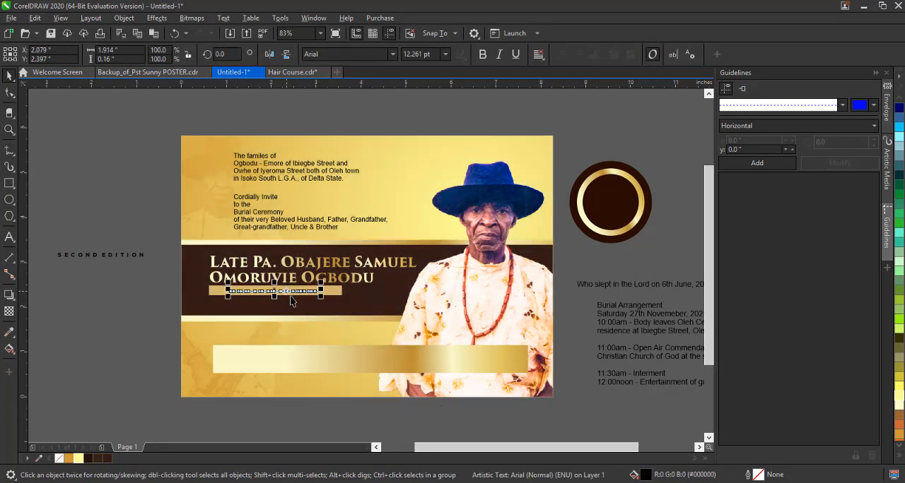
{"action": "left_click_drag", "start_coordinate": [102, 256], "coordinate": [315, 302]}
{"action": "left_click", "coordinate": [312, 382]}
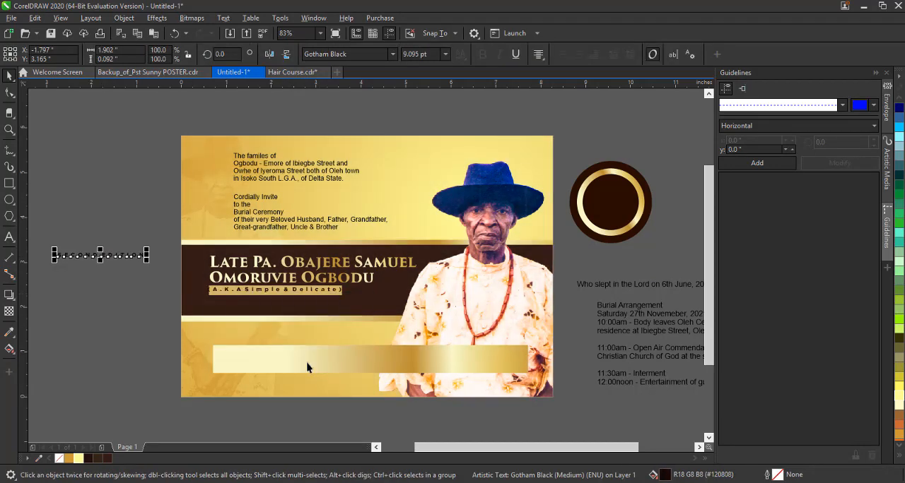
Convert the A.K.A. line to uppercase and tighten its letter spacing so it fits within the thin gold strip.
{"action": "scroll", "coordinate": [266, 292], "scroll_direction": "up", "scroll_amount": 2}
{"action": "left_click", "coordinate": [265, 291]}
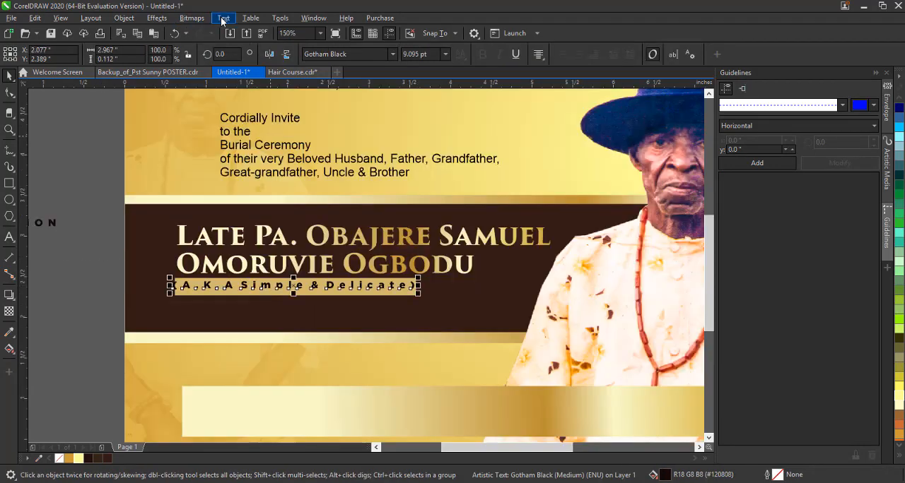
{"action": "left_click", "coordinate": [223, 19]}
{"action": "left_click", "coordinate": [266, 255]}
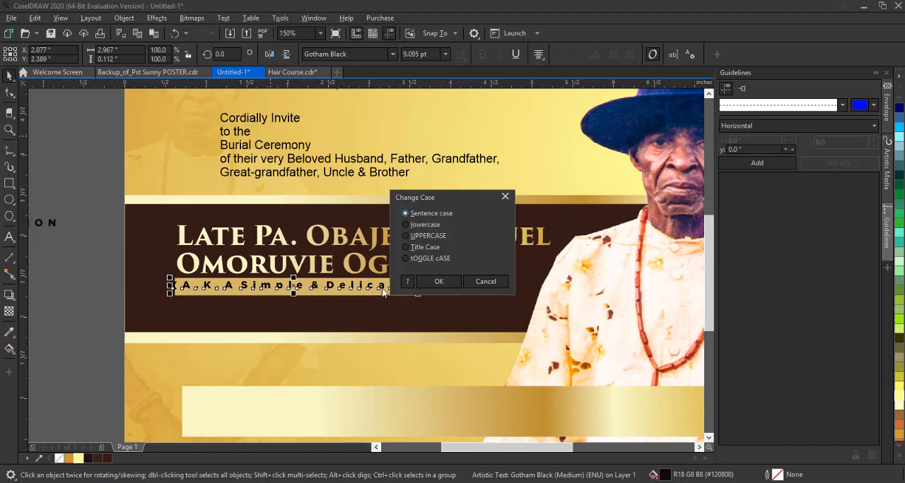
{"action": "left_click", "coordinate": [438, 282]}
{"action": "key", "text": "F10"}
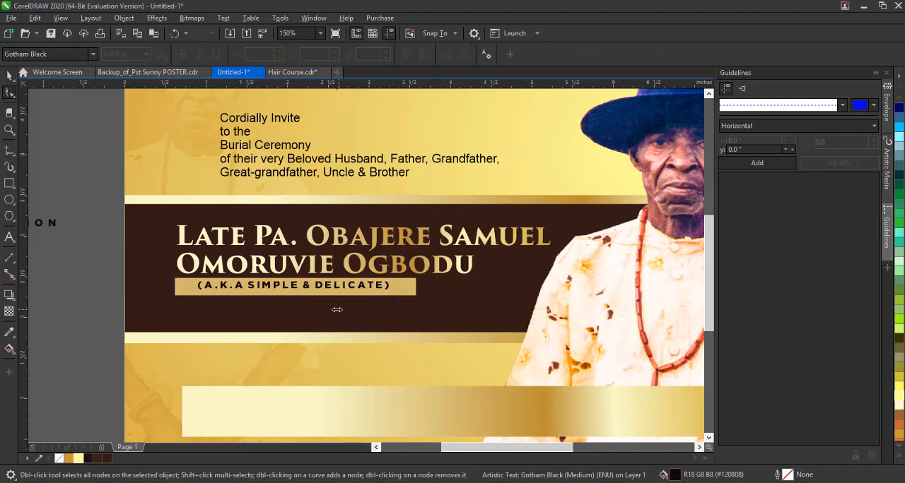
{"action": "left_click_drag", "start_coordinate": [337, 310], "coordinate": [335, 310]}
{"action": "key", "text": "space"}
{"action": "left_click", "coordinate": [92, 271]}
Center the A.K.A. line on the thin gold strip beneath the name.
{"action": "left_click", "coordinate": [376, 287]}
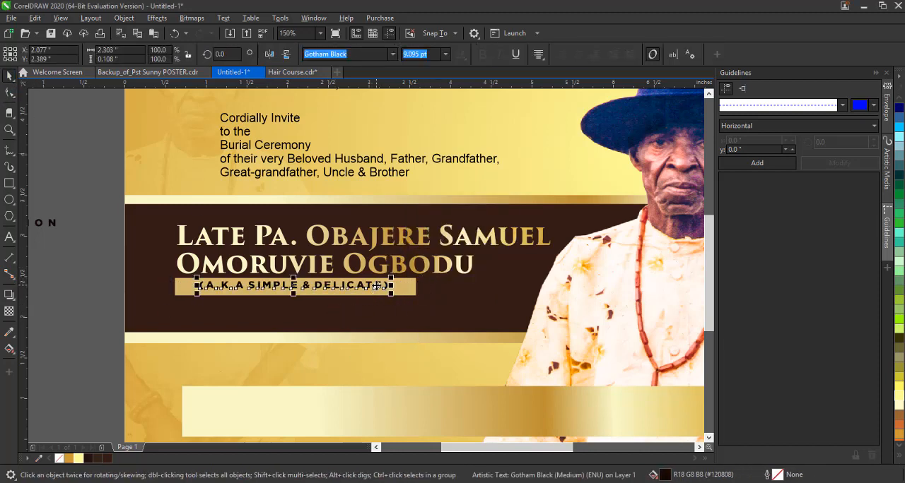
{"action": "left_click_drag", "start_coordinate": [377, 289], "coordinate": [379, 291]}
{"action": "left_click", "coordinate": [408, 290], "text": "shift"}
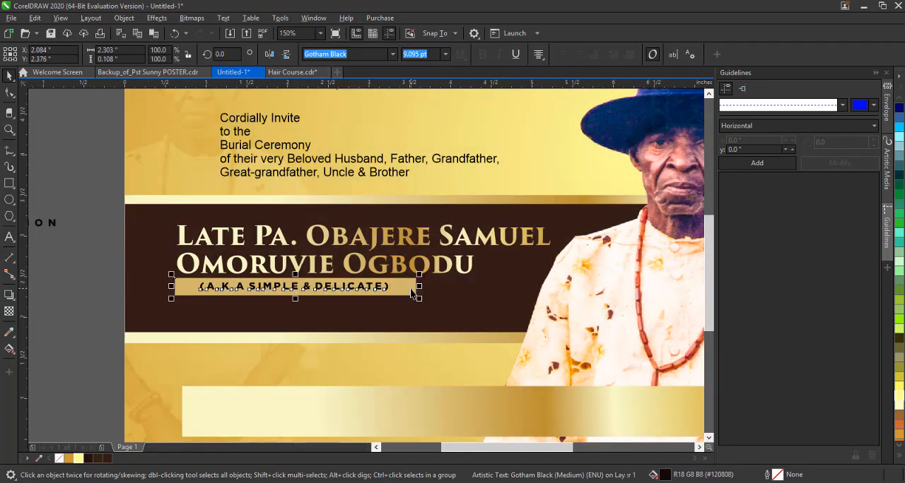
{"action": "left_click", "coordinate": [82, 296]}
{"action": "key", "text": "z"}
{"action": "left_click", "coordinate": [138, 54]}
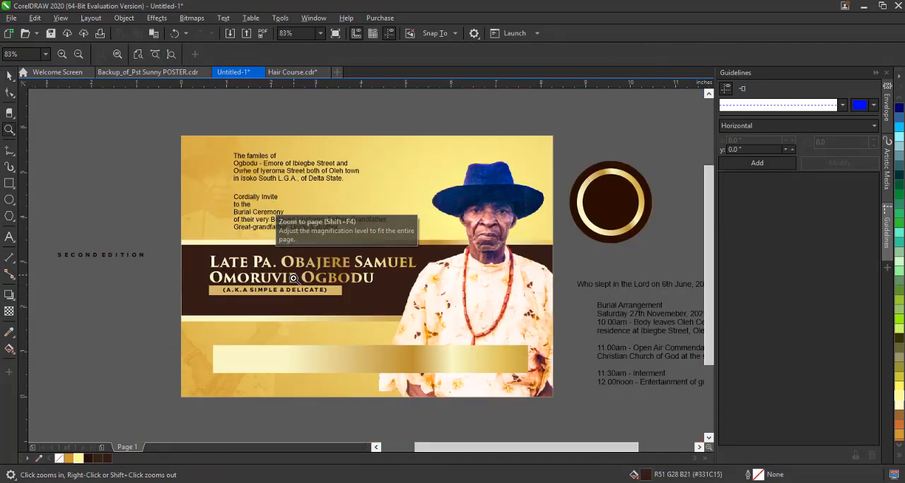
{"action": "left_click", "coordinate": [10, 77]}
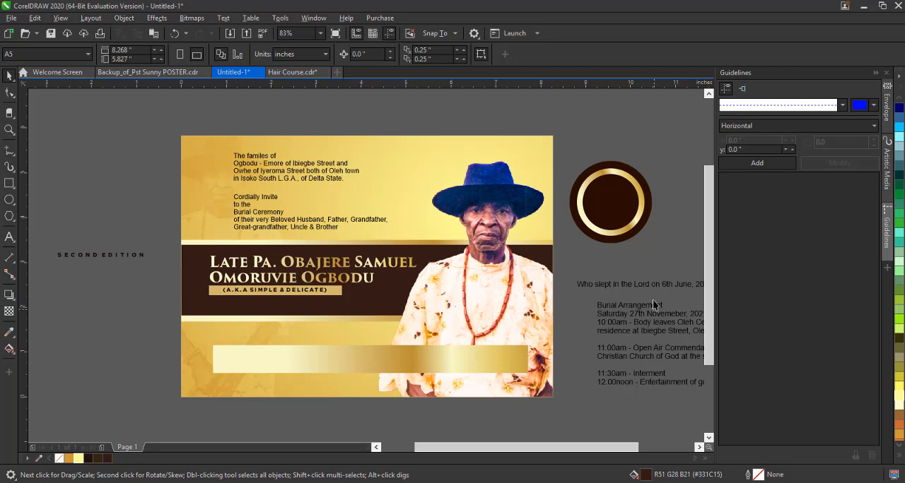
Place the "Who slept in the Lord" line in the dark band below the alias strip and copy the wide gold bar's gradient fill to it.
{"action": "left_click_drag", "start_coordinate": [682, 286], "coordinate": [285, 306]}
{"action": "left_click", "coordinate": [79, 460]}
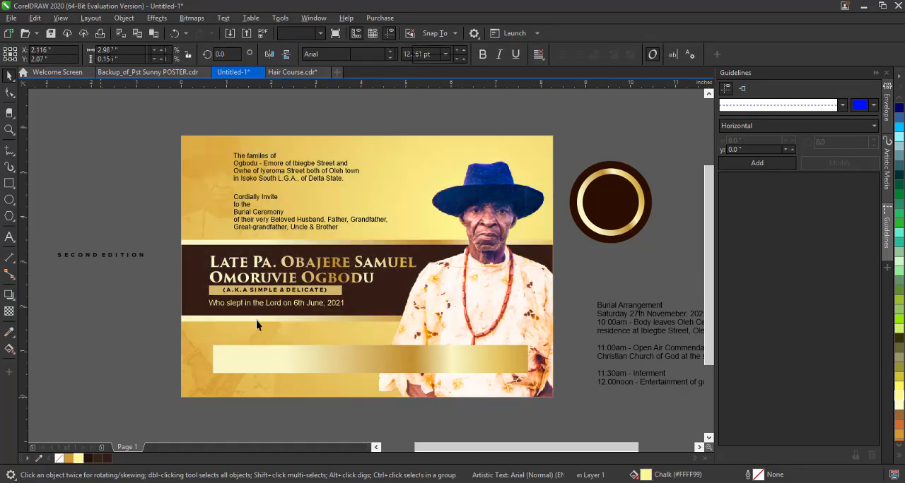
{"action": "key", "text": "Escape"}
{"action": "left_click_drag", "start_coordinate": [339, 359], "coordinate": [302, 304]}
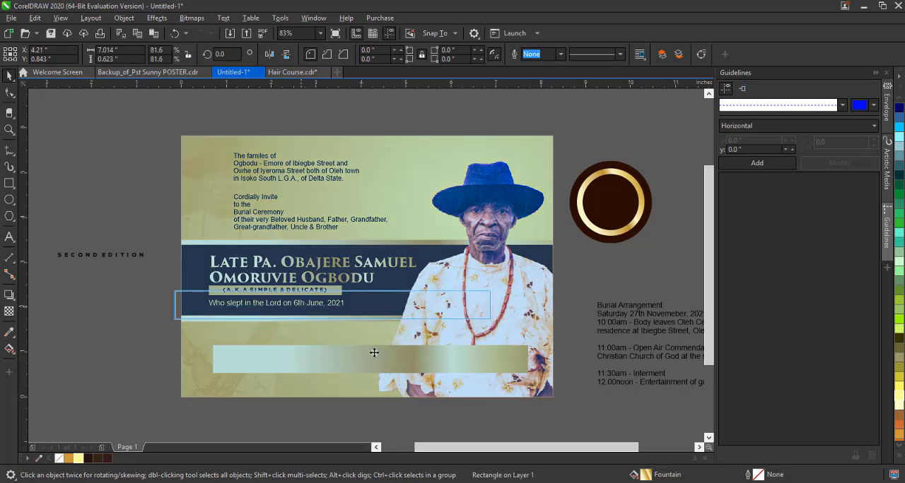
{"action": "left_click", "coordinate": [367, 376]}
Left-align the "Who slept in the Lord" line, set it to Gotham Black and scale it to fit beside the portrait.
{"action": "left_click", "coordinate": [343, 304]}
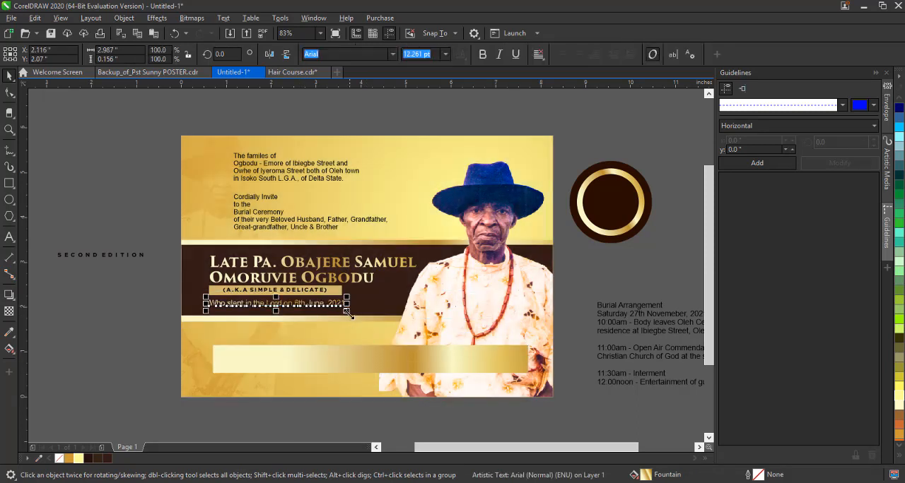
{"action": "left_click_drag", "start_coordinate": [346, 311], "coordinate": [383, 326]}
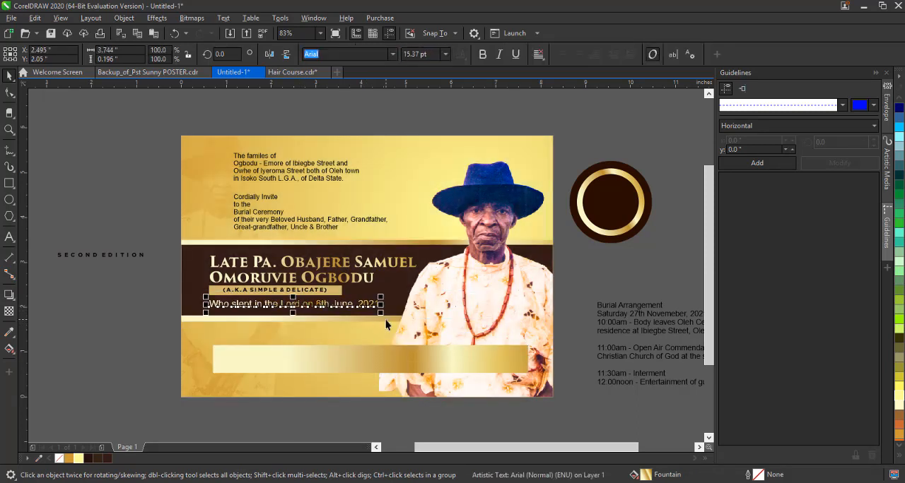
{"action": "left_click", "coordinate": [542, 60]}
{"action": "left_click", "coordinate": [545, 82]}
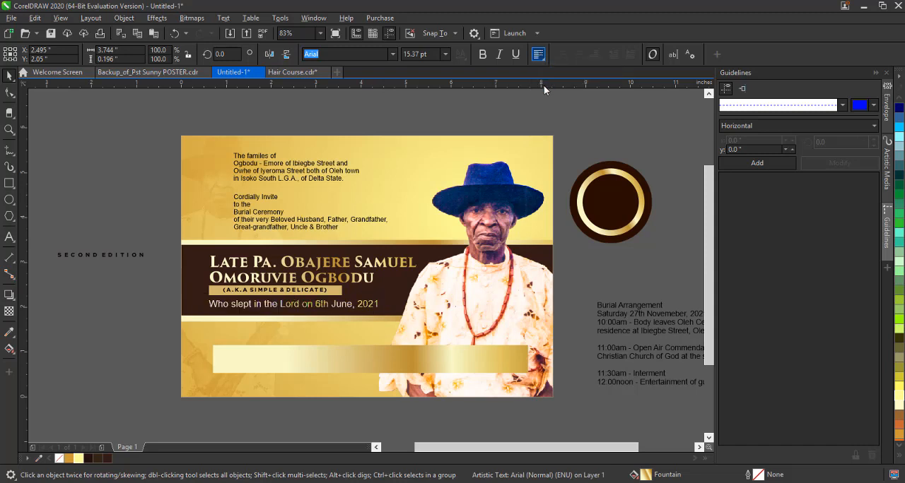
{"action": "left_click", "coordinate": [394, 56]}
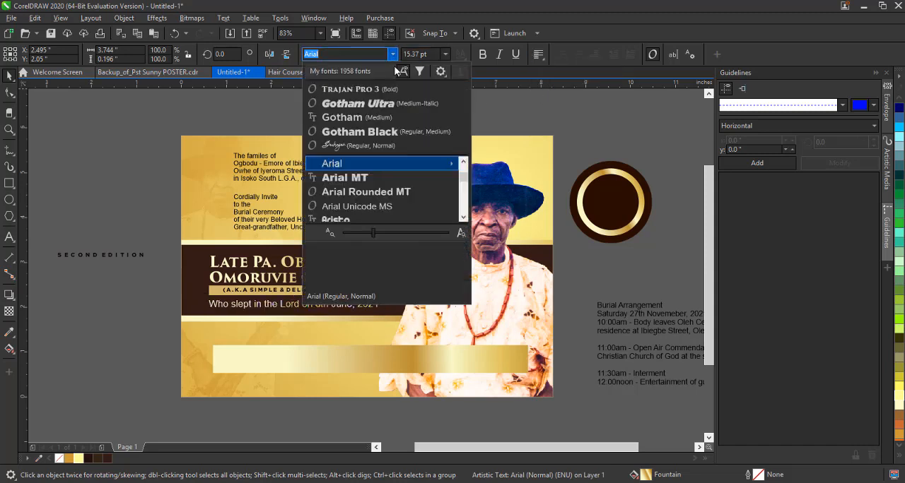
{"action": "left_click", "coordinate": [392, 133]}
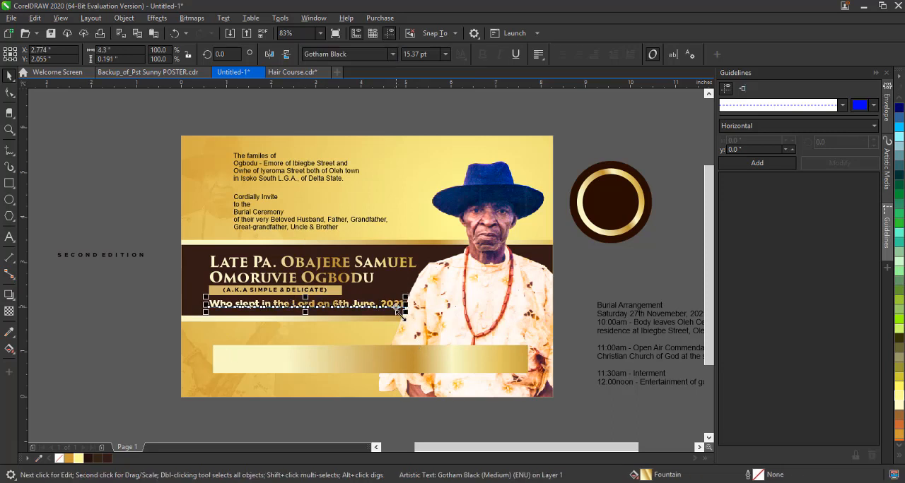
{"action": "left_click_drag", "start_coordinate": [404, 313], "coordinate": [361, 327]}
{"action": "left_click", "coordinate": [584, 245]}
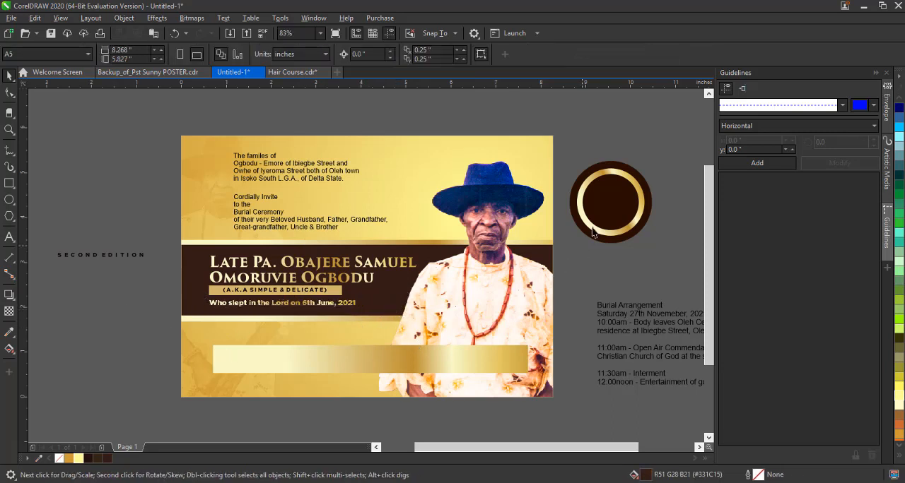
Move the circular badge onto the dark band's lower edge beside the portrait and scale it down to about 1.375 in.
{"action": "left_click_drag", "start_coordinate": [528, 295], "coordinate": [528, 296]}
{"action": "left_click_drag", "start_coordinate": [617, 203], "coordinate": [421, 316]}
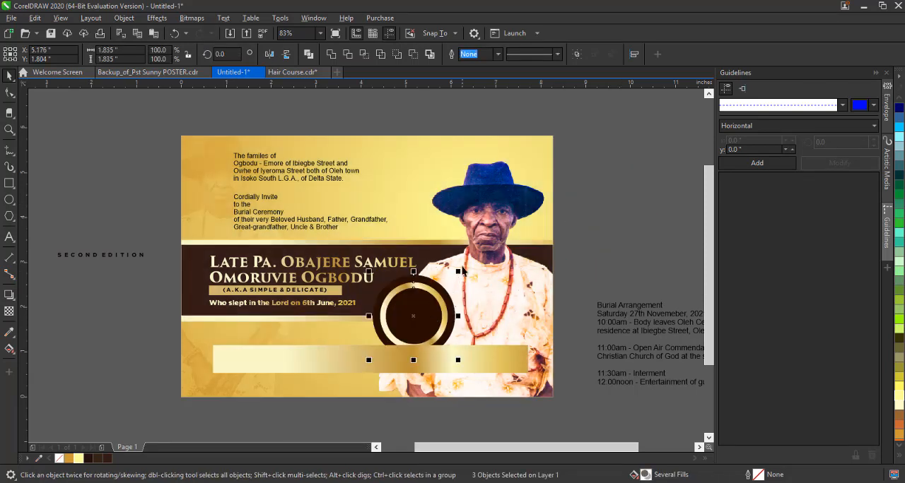
{"action": "left_click_drag", "start_coordinate": [460, 269], "coordinate": [420, 300]}
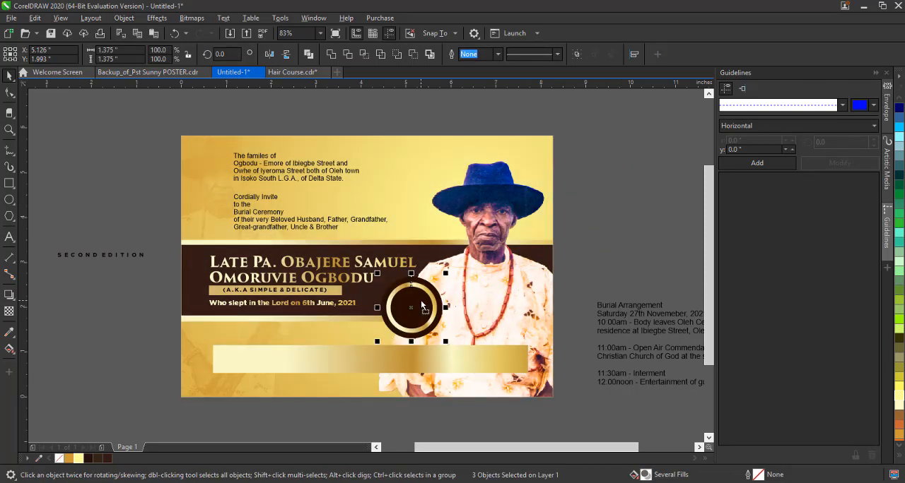
{"action": "left_click", "coordinate": [559, 267]}
Mirror the badge's gold gradient circle vertically.
{"action": "left_click", "coordinate": [428, 296]}
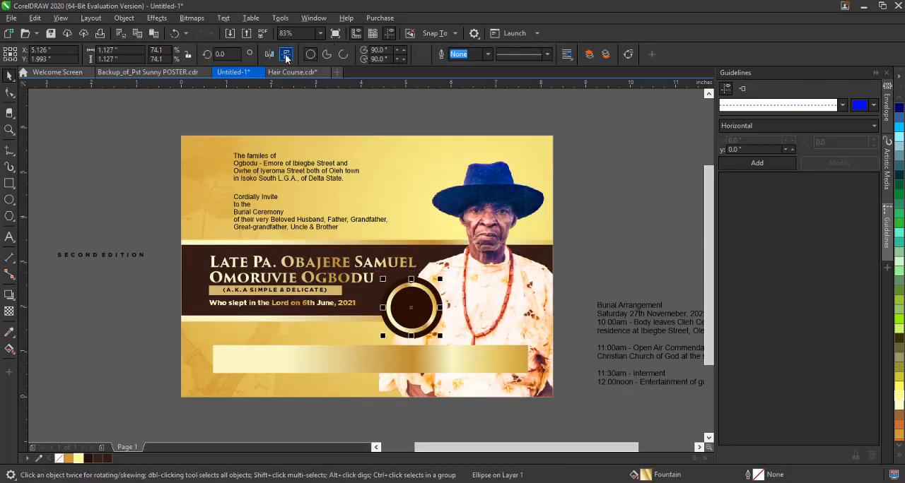
{"action": "left_click", "coordinate": [286, 56]}
{"action": "left_click", "coordinate": [405, 382]}
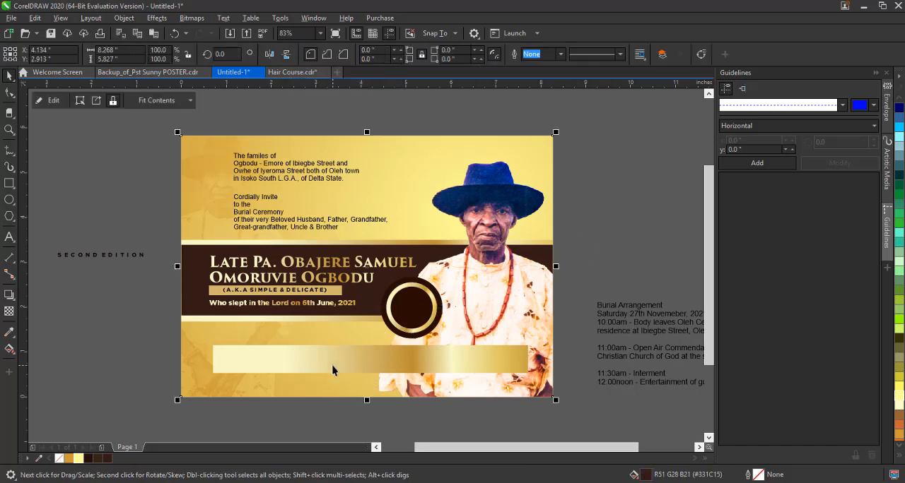
Clear the wide gold bar and the SECOND EDITION lettering from the layout, and nudge the name, alias and date lines slightly left.
{"action": "left_click_drag", "start_coordinate": [333, 370], "coordinate": [606, 199]}
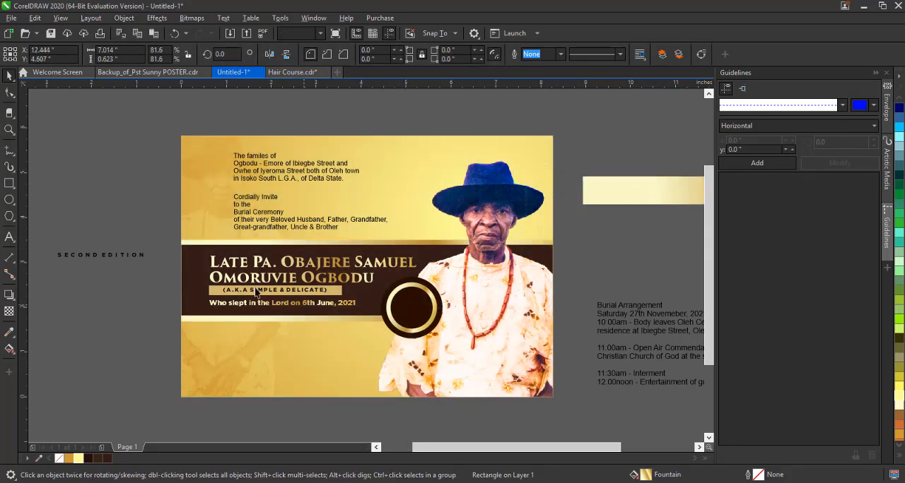
{"action": "left_click_drag", "start_coordinate": [154, 229], "coordinate": [431, 336]}
{"action": "left_click_drag", "start_coordinate": [206, 252], "coordinate": [202, 250]}
{"action": "left_click", "coordinate": [100, 255]}
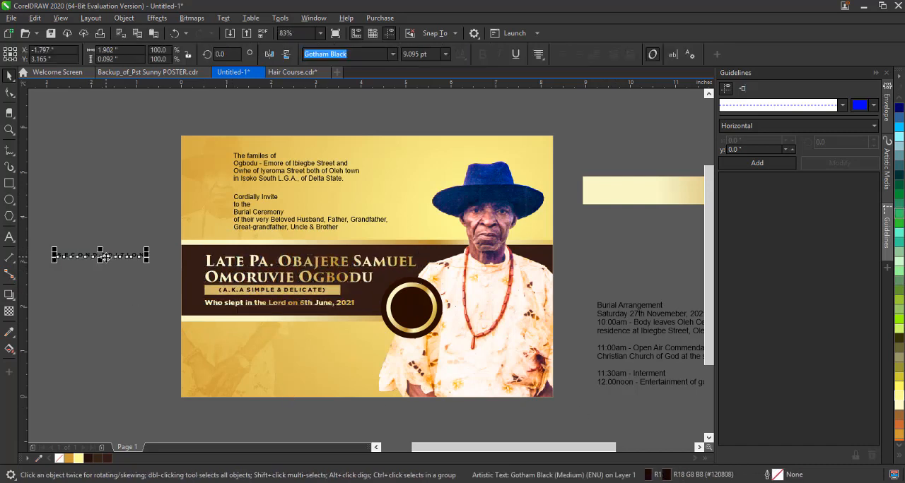
{"action": "key", "text": "Delete"}
Move the burial arrangement text onto the card below the dark band and left-align it.
{"action": "left_click_drag", "start_coordinate": [655, 315], "coordinate": [261, 336]}
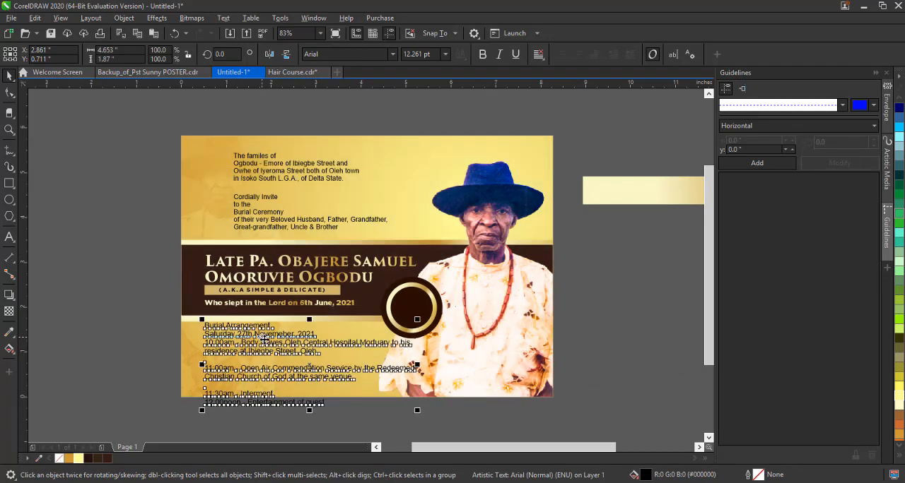
{"action": "left_click", "coordinate": [539, 55]}
{"action": "left_click", "coordinate": [543, 81]}
{"action": "left_click", "coordinate": [347, 433]}
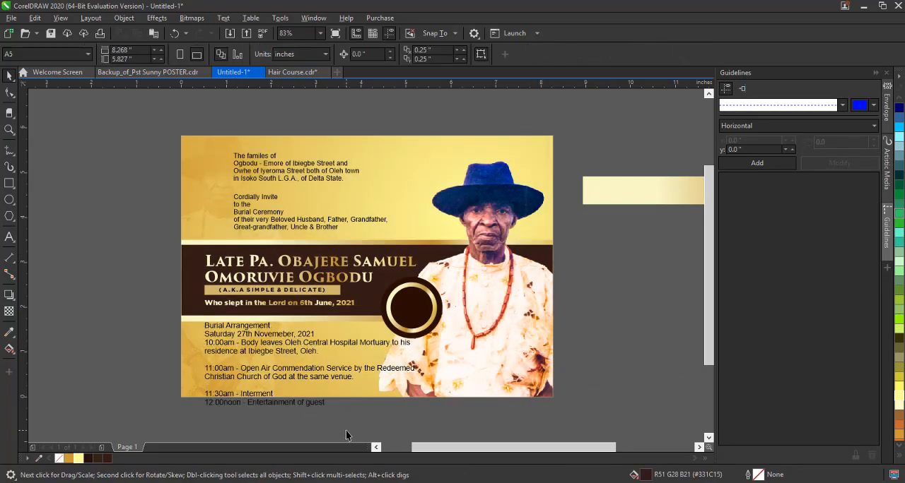
{"action": "left_click", "coordinate": [354, 377]}
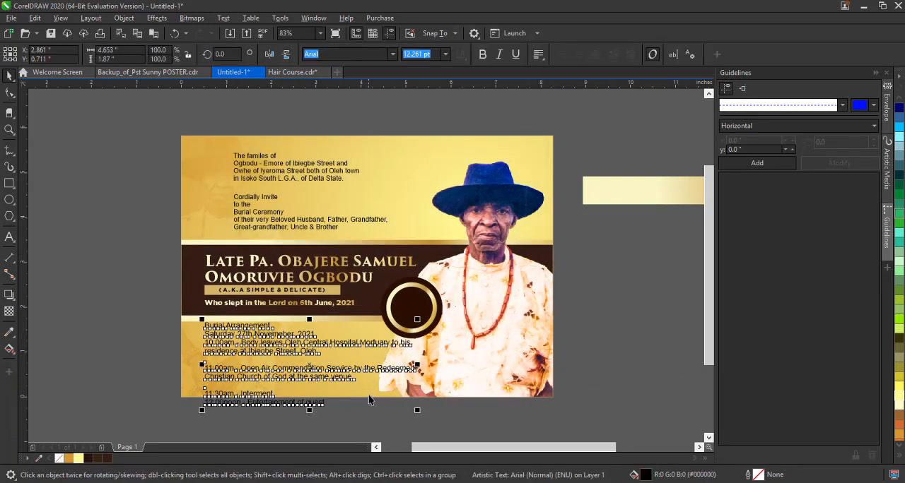
{"action": "left_click_drag", "start_coordinate": [413, 410], "coordinate": [375, 401]}
{"action": "key", "text": "ctrl+z"}
Set the burial arrangement text to Times New Roman and scale it down to about 10.25 pt to fit below the dark band.
{"action": "left_click", "coordinate": [393, 54]}
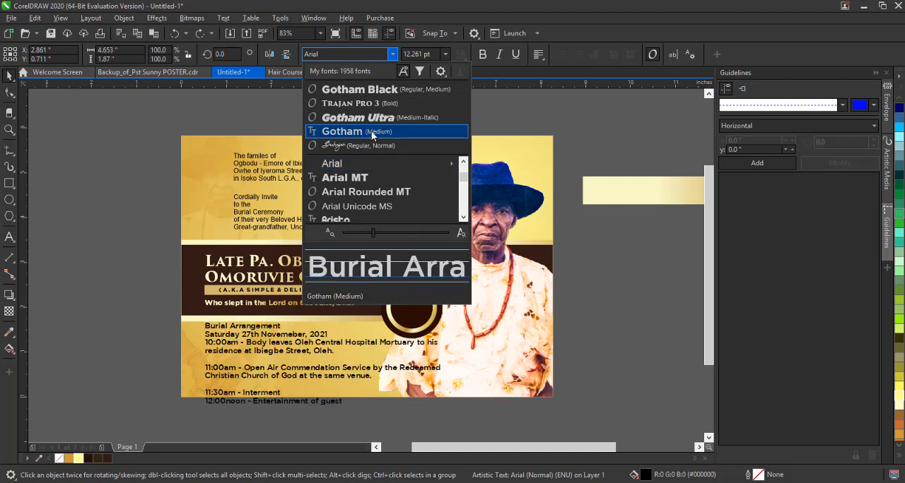
{"action": "left_click", "coordinate": [371, 132]}
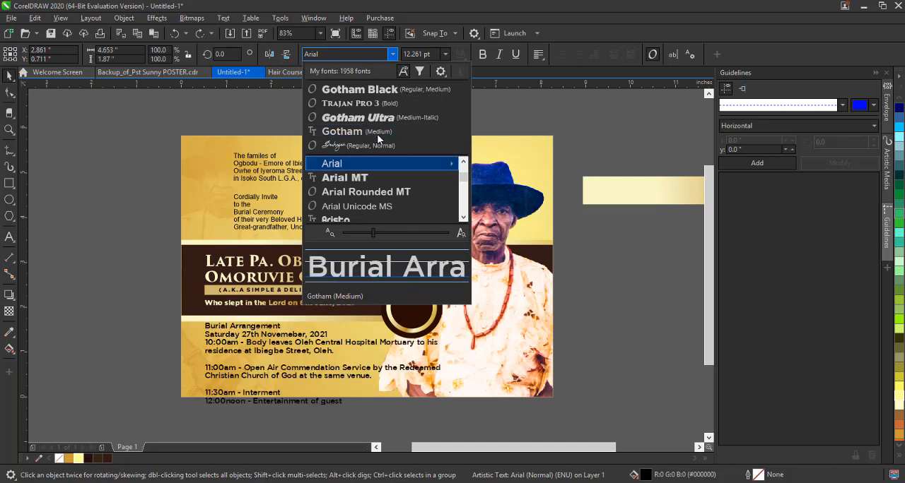
{"action": "scroll", "coordinate": [385, 164], "scroll_direction": "down", "scroll_amount": 3}
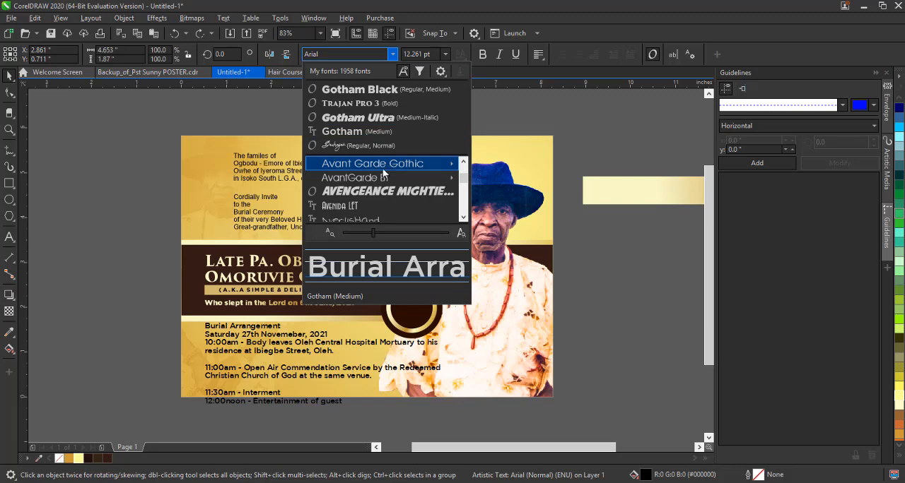
{"action": "key", "text": "i"}
{"action": "key", "text": "t"}
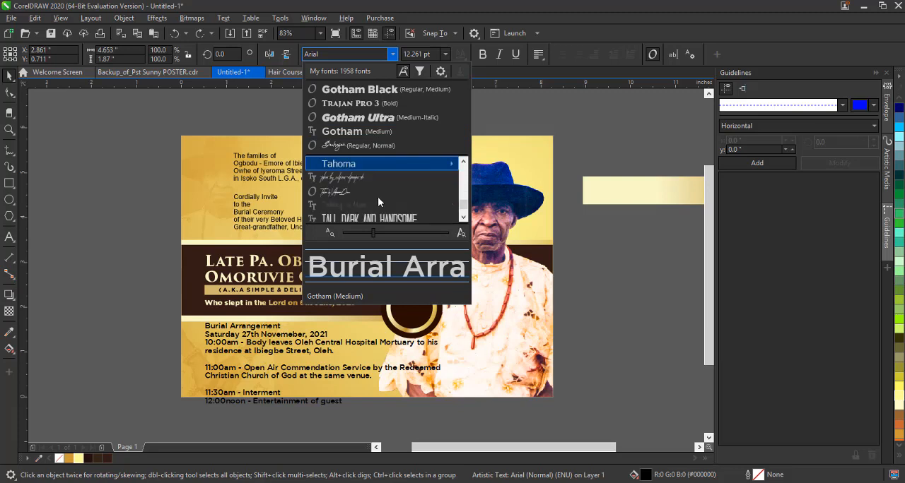
{"action": "key", "text": "e"}
{"action": "scroll", "coordinate": [380, 175], "scroll_direction": "down", "scroll_amount": 1}
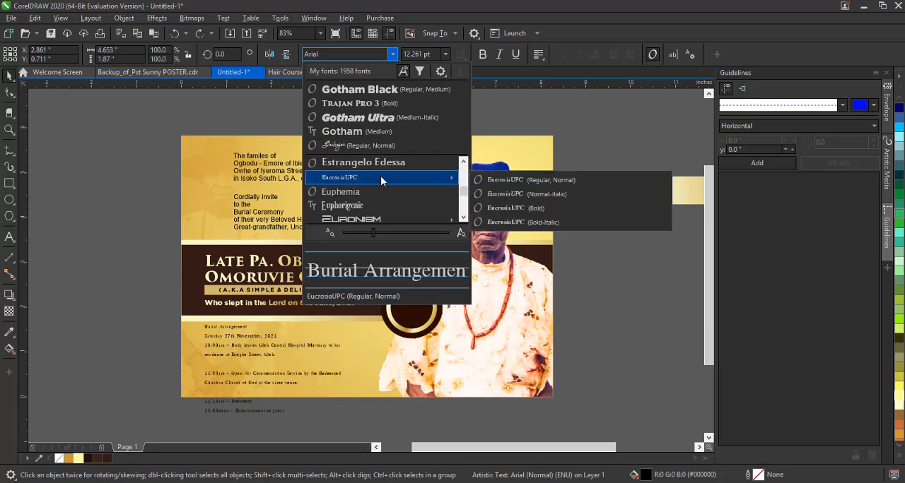
{"action": "key", "text": "t"}
{"action": "key", "text": "i"}
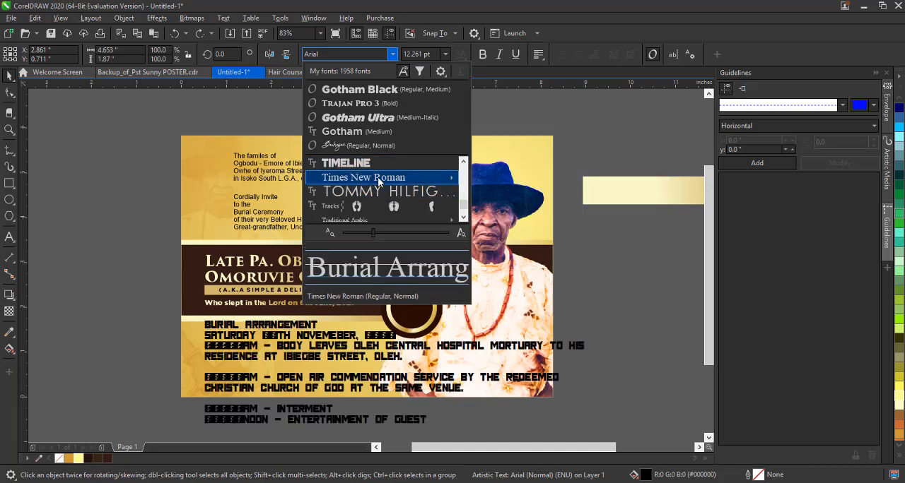
{"action": "mouse_move", "coordinate": [378, 177]}
{"action": "left_click", "coordinate": [536, 178]}
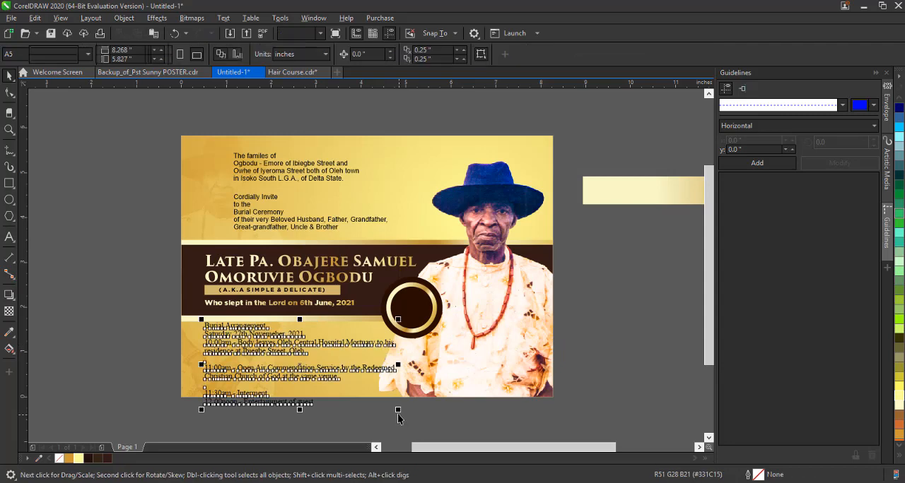
{"action": "left_click_drag", "start_coordinate": [381, 406], "coordinate": [370, 401]}
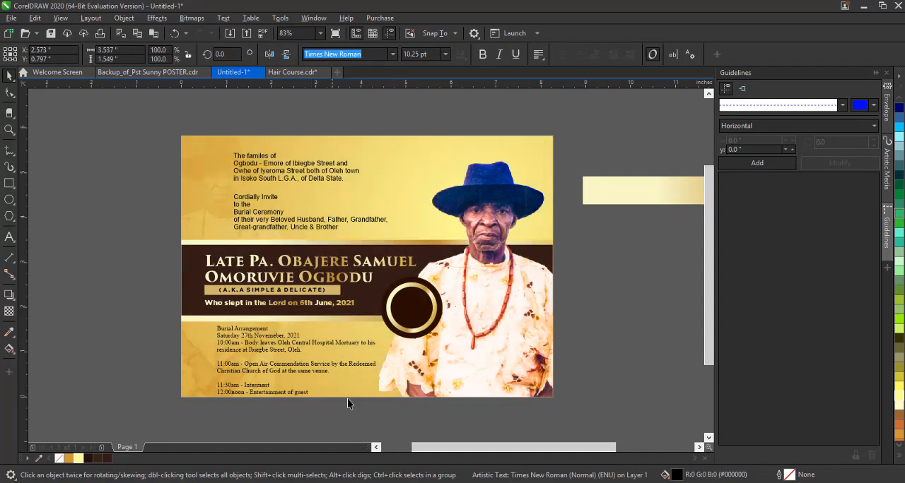
Change both invitation text blocks above the dark band to Times New Roman.
{"action": "left_click_drag", "start_coordinate": [195, 103], "coordinate": [427, 237]}
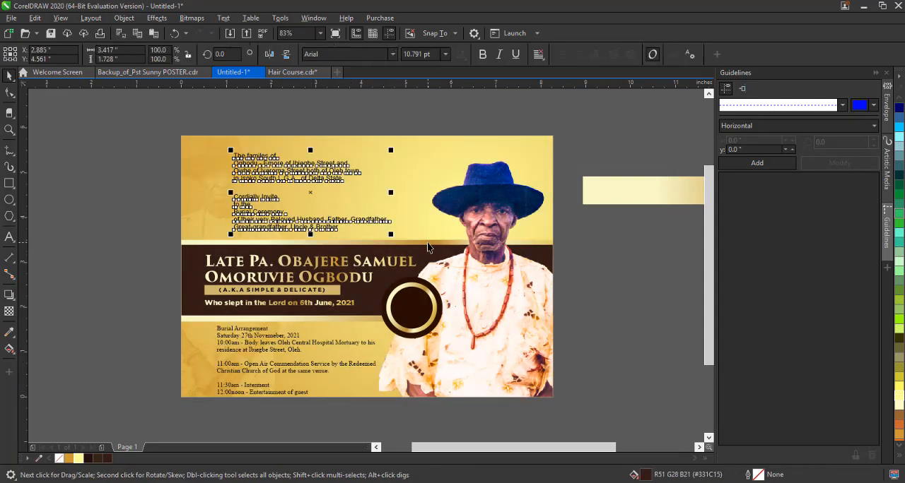
{"action": "left_click", "coordinate": [393, 55]}
{"action": "left_click", "coordinate": [386, 89]}
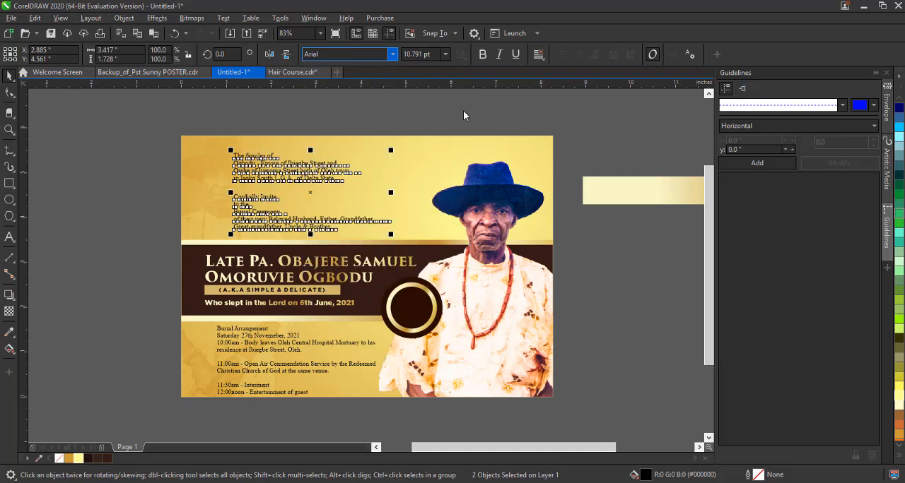
{"action": "left_click", "coordinate": [423, 320]}
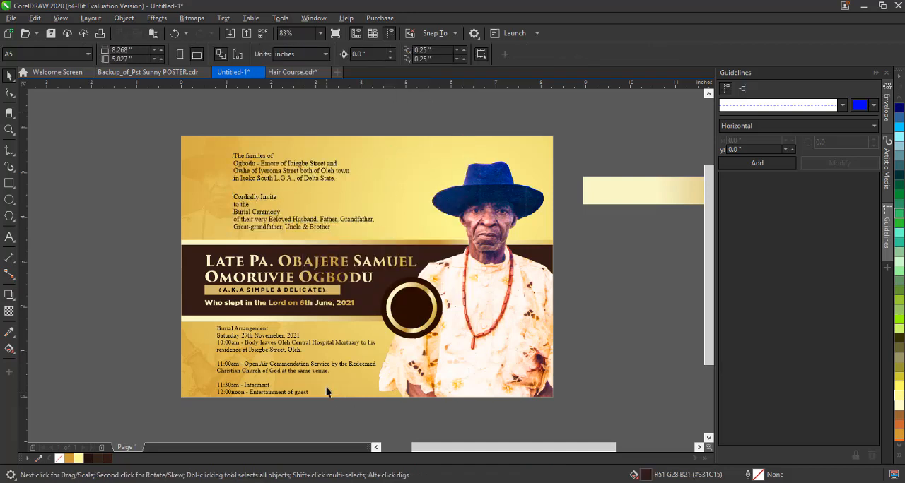
{"action": "left_click", "coordinate": [322, 242]}
{"action": "left_click", "coordinate": [323, 242], "text": "ctrl"}
{"action": "left_click_drag", "start_coordinate": [323, 243], "coordinate": [325, 247]}
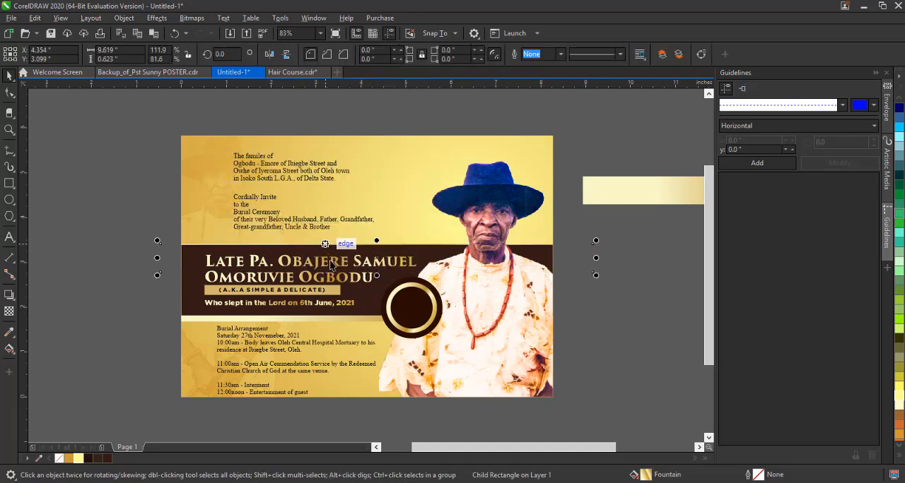
{"action": "key", "text": "ctrl+z"}
Nudge the first invitation text block slightly up and shift the man's portrait slightly right toward the card's edge.
{"action": "left_click", "coordinate": [304, 201]}
{"action": "left_click_drag", "start_coordinate": [311, 178], "coordinate": [311, 175]}
{"action": "left_click", "coordinate": [244, 338]}
{"action": "left_click", "coordinate": [244, 339]}
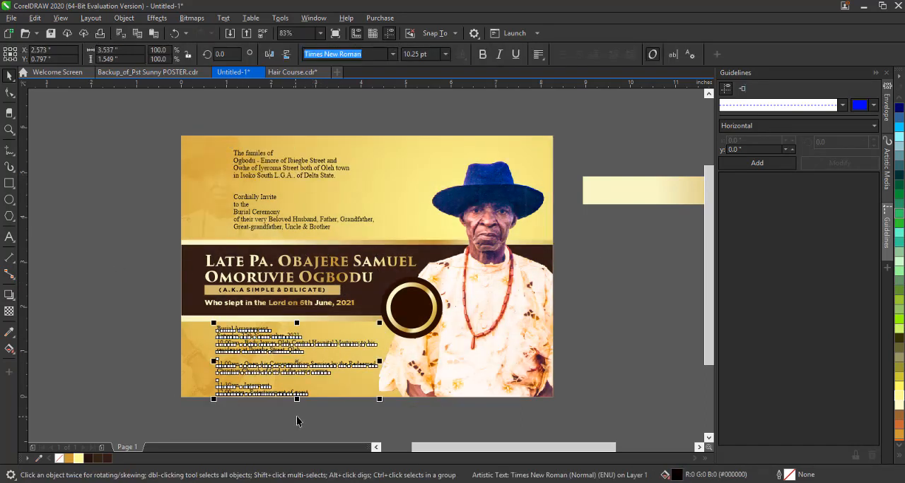
{"action": "left_click", "coordinate": [484, 349]}
{"action": "left_click_drag", "start_coordinate": [485, 349], "coordinate": [524, 346]}
{"action": "left_click", "coordinate": [614, 345]}
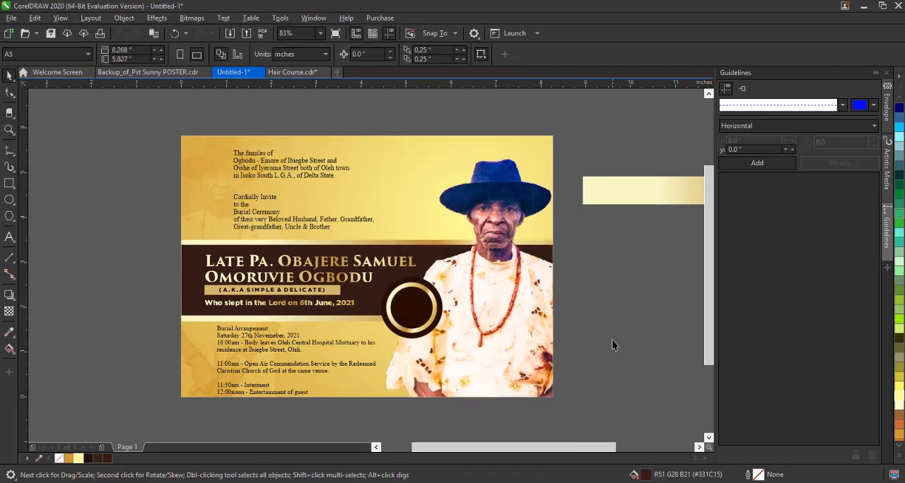
Cut the Burial Arrangement heading out of the arrangement text and paste it as a separate text below the card.
{"action": "scroll", "coordinate": [275, 407], "scroll_direction": "up", "scroll_amount": 3}
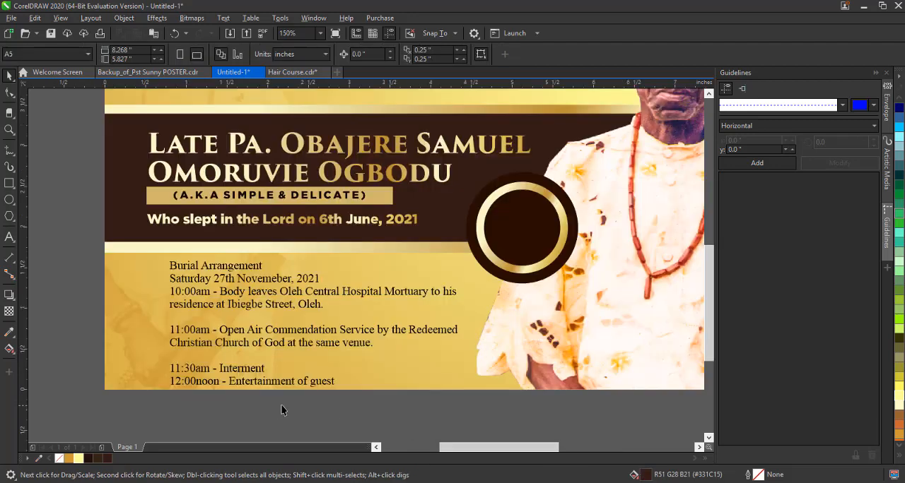
{"action": "double_click", "coordinate": [240, 279]}
{"action": "left_click_drag", "start_coordinate": [263, 266], "coordinate": [128, 264]}
{"action": "key", "text": "ctrl+c"}
{"action": "key", "text": "Delete"}
{"action": "key", "text": "Delete"}
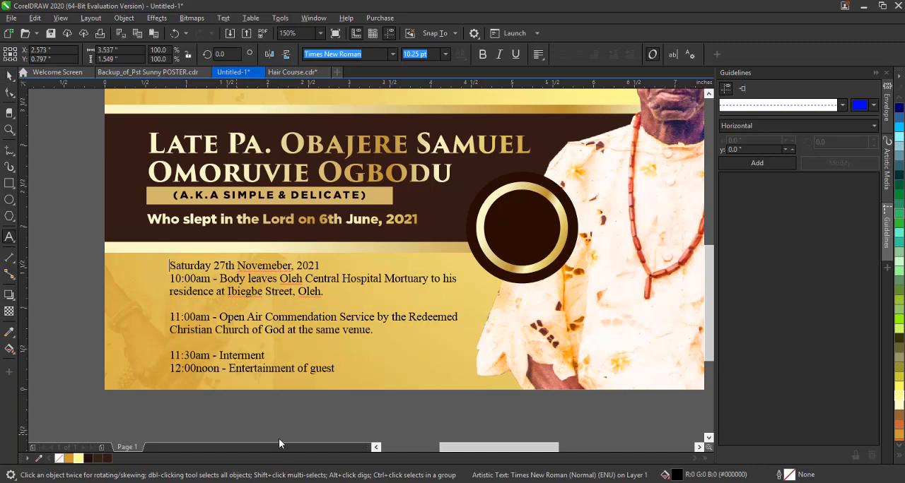
{"action": "key", "text": "ctrl+v"}
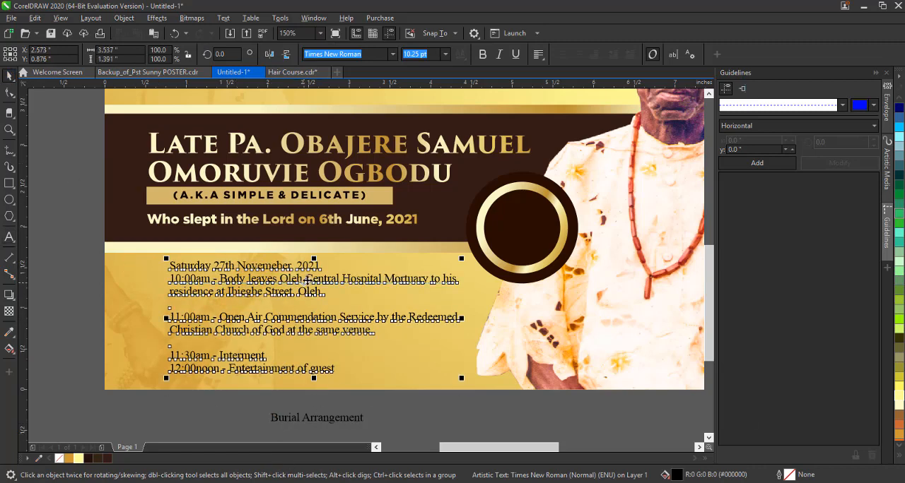
Move the burial arrangement text left to line up with the name lines and scale it down to about 9.65 pt.
{"action": "left_click_drag", "start_coordinate": [307, 276], "coordinate": [286, 283]}
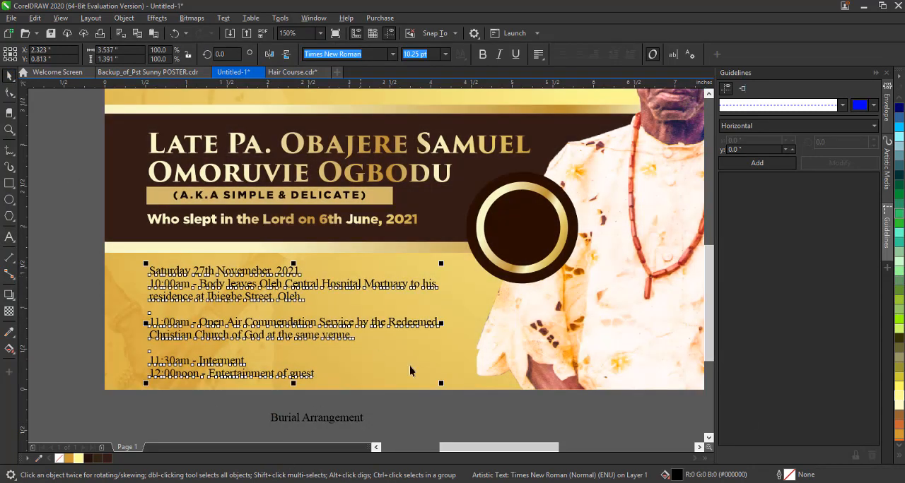
{"action": "left_click_drag", "start_coordinate": [429, 381], "coordinate": [413, 375]}
{"action": "key", "text": "z"}
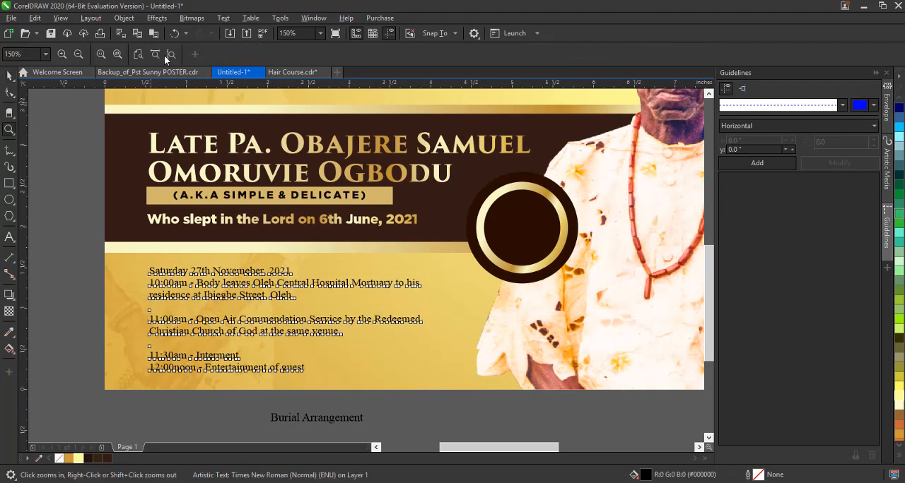
{"action": "key", "text": "shift+F4"}
{"action": "left_click", "coordinate": [9, 76]}
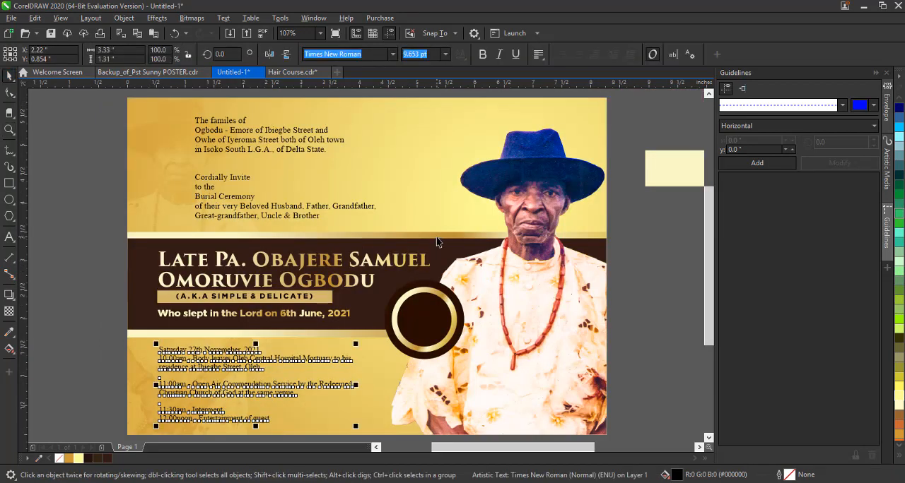
Inside the card's PowerClip, raise the dark band with its gold strips slightly, shorten it to about 1.6 inches high and group the pieces.
{"action": "left_click", "coordinate": [436, 242]}
{"action": "left_click", "coordinate": [146, 217], "text": "ctrl"}
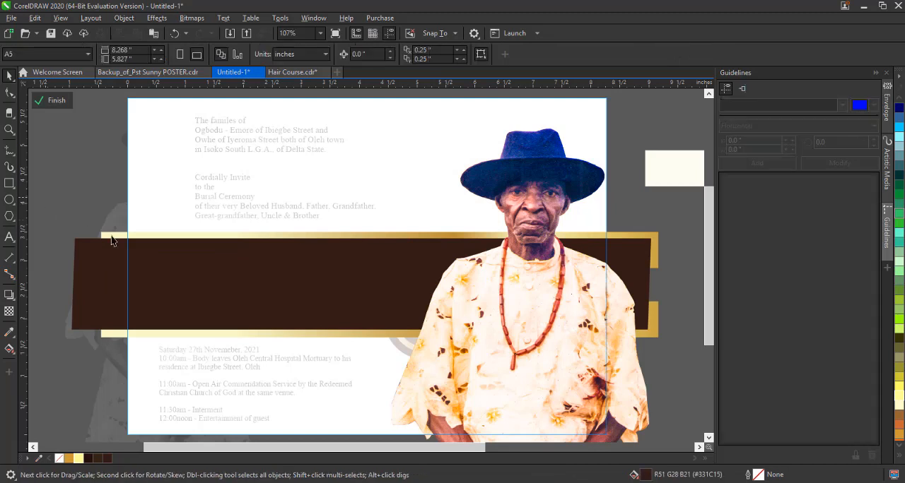
{"action": "left_click_drag", "start_coordinate": [44, 198], "coordinate": [684, 371]}
{"action": "left_click_drag", "start_coordinate": [366, 284], "coordinate": [366, 275]}
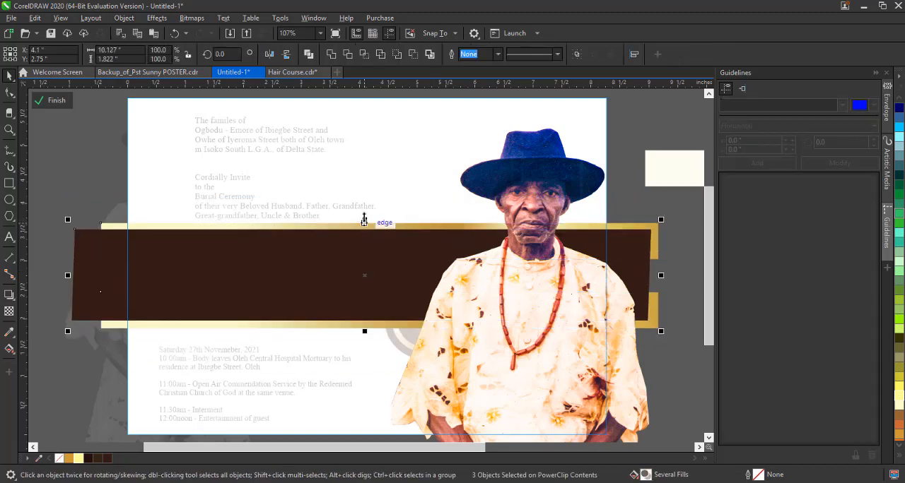
{"action": "left_click_drag", "start_coordinate": [364, 220], "coordinate": [364, 227]}
{"action": "left_click_drag", "start_coordinate": [365, 291], "coordinate": [364, 292]}
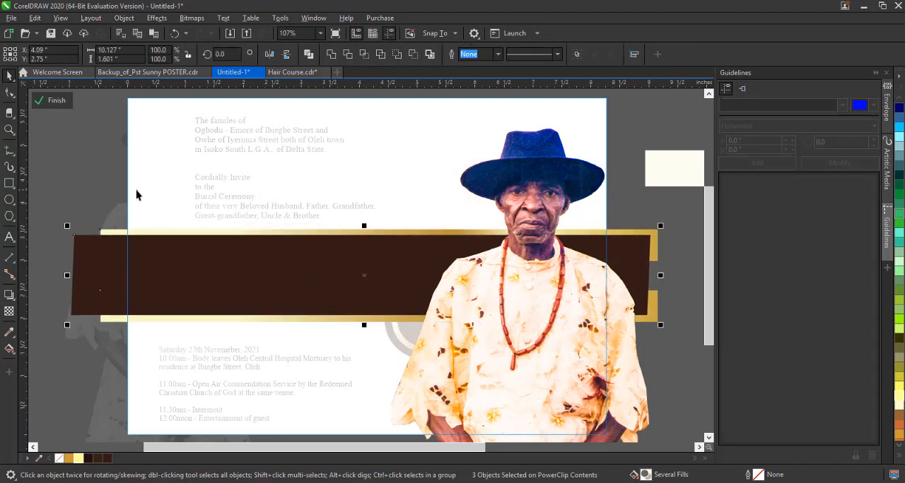
{"action": "key", "text": "ctrl+g"}
{"action": "left_click", "coordinate": [54, 107]}
Shift the burial arrangement text slightly up and right, and raise the name, alias and date lines to fit within the dark band.
{"action": "left_click", "coordinate": [90, 162]}
{"action": "left_click_drag", "start_coordinate": [293, 359], "coordinate": [307, 349]}
{"action": "left_click_drag", "start_coordinate": [98, 211], "coordinate": [436, 346]}
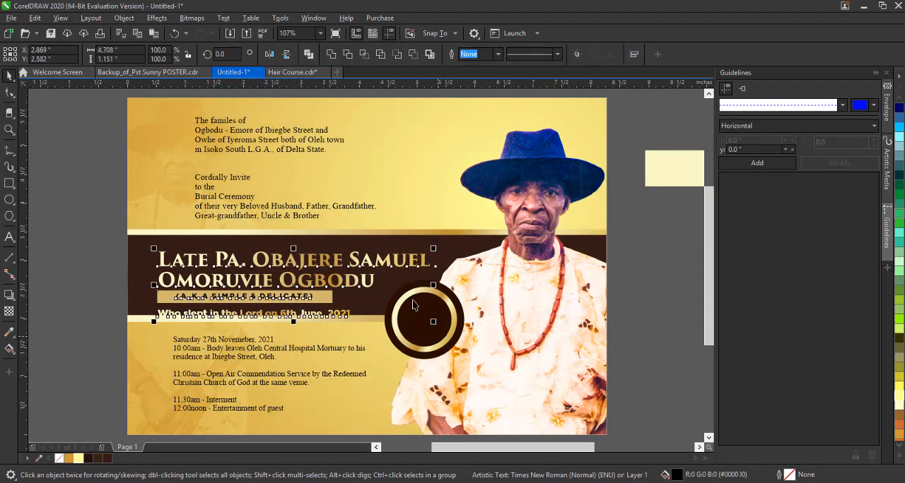
{"action": "left_click_drag", "start_coordinate": [398, 260], "coordinate": [399, 256]}
{"action": "left_click", "coordinate": [111, 295]}
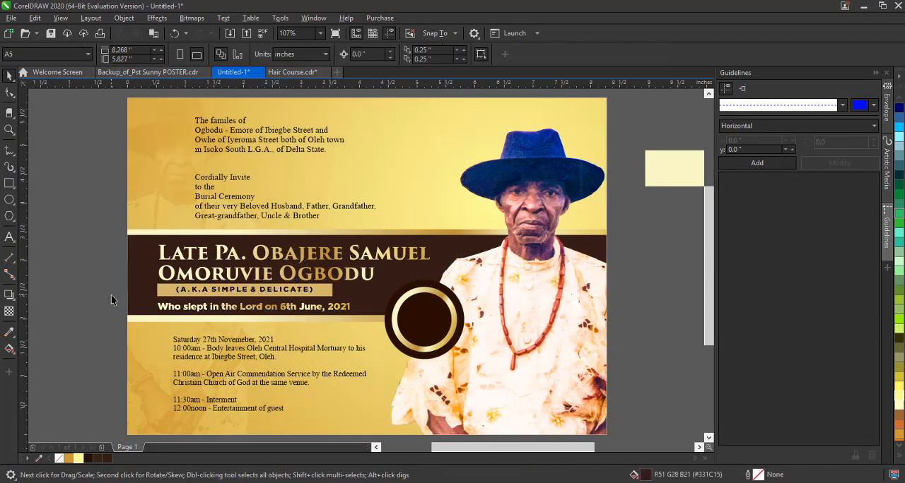
Scale the alias strip, its text and the date line down together to about 2.95 inches wide.
{"action": "left_click", "coordinate": [369, 283]}
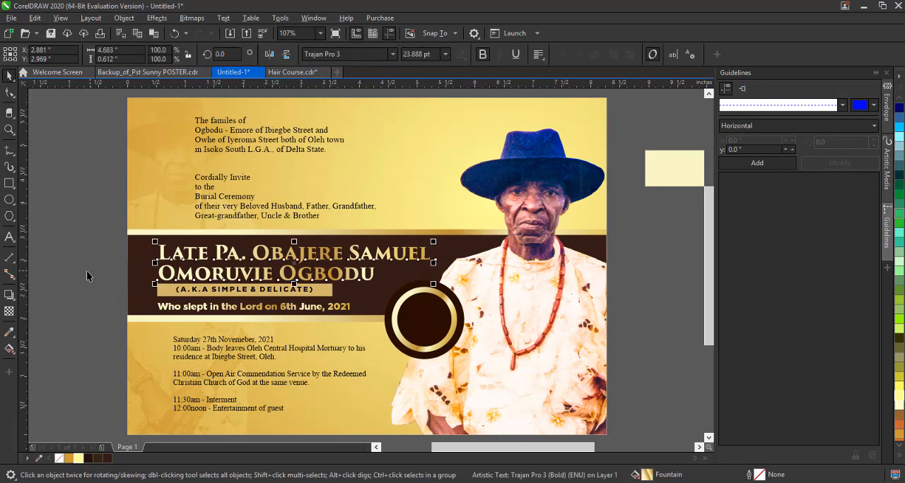
{"action": "left_click_drag", "start_coordinate": [88, 272], "coordinate": [334, 319]}
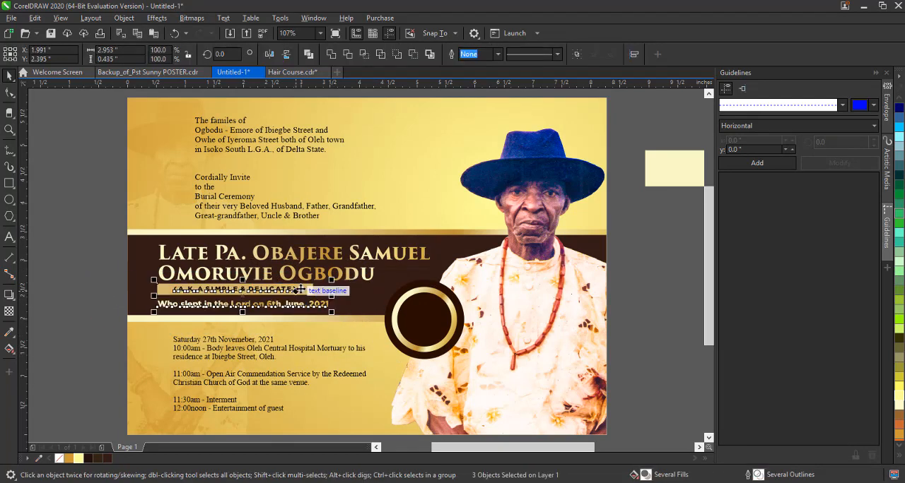
{"action": "left_click_drag", "start_coordinate": [300, 289], "coordinate": [305, 288]}
{"action": "key", "text": "ctrl+z"}
Scale the round gold-ringed badge down slightly and reposition it over the dark band's lower edge beside the portrait.
{"action": "left_click", "coordinate": [410, 329]}
{"action": "left_click_drag", "start_coordinate": [663, 234], "coordinate": [353, 394]}
{"action": "left_click_drag", "start_coordinate": [467, 362], "coordinate": [459, 355]}
{"action": "mouse_move", "coordinate": [430, 322]}
{"action": "left_mouse_down"}
{"action": "mouse_move", "coordinate": [434, 313]}
{"action": "mouse_move", "coordinate": [444, 332]}
{"action": "left_mouse_up"}
{"action": "key", "text": "F2"}
{"action": "key", "text": "F3"}
{"action": "left_click", "coordinate": [9, 76]}
{"action": "left_click", "coordinate": [571, 343]}
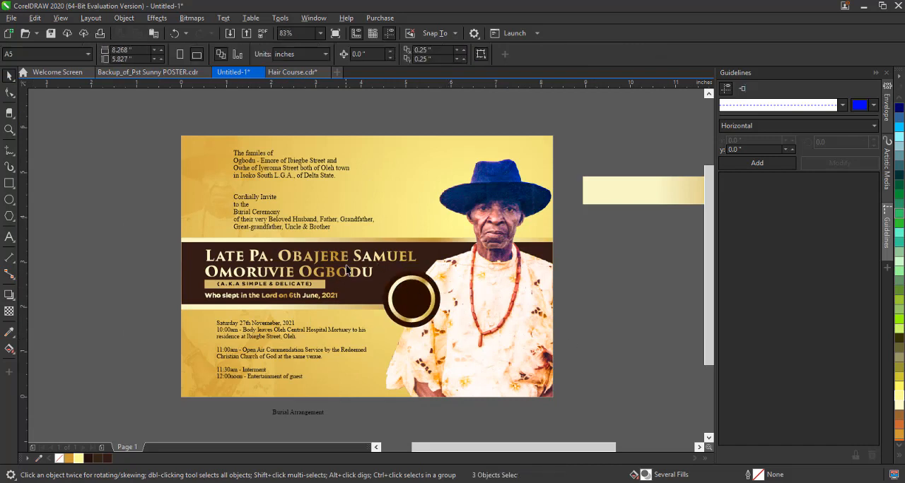
Enlarge the two name lines slightly so they extend further across the dark band toward the portrait.
{"action": "left_click", "coordinate": [401, 257]}
{"action": "left_click_drag", "start_coordinate": [422, 246], "coordinate": [429, 241]}
{"action": "left_click", "coordinate": [140, 285]}
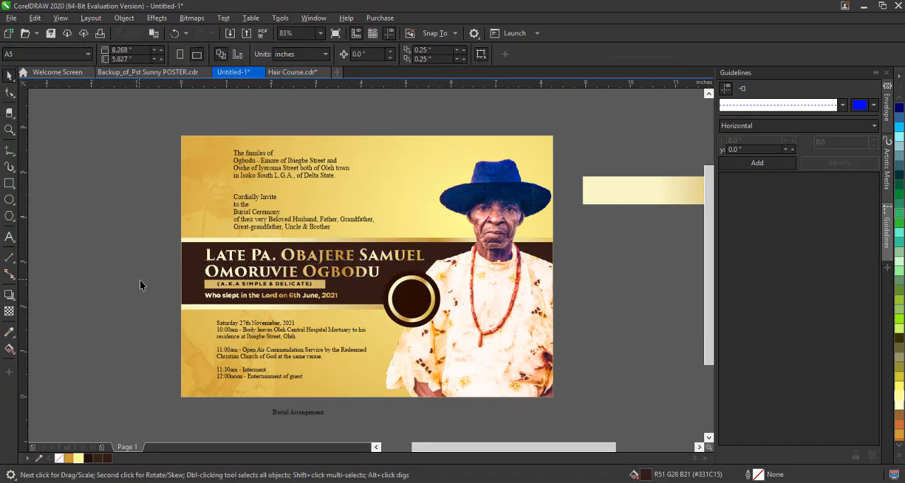
{"action": "left_click_drag", "start_coordinate": [378, 311], "coordinate": [376, 310]}
{"action": "left_click", "coordinate": [70, 321]}
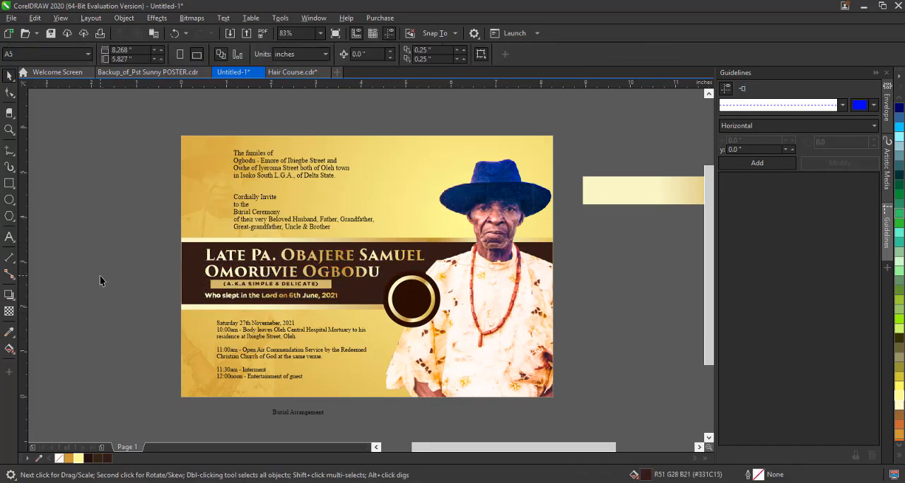
Add a mirrored copy of the alias strip's rectangle at its right end as a small block about 0.34 inches wide.
{"action": "scroll", "coordinate": [323, 289], "scroll_direction": "up", "scroll_amount": 2}
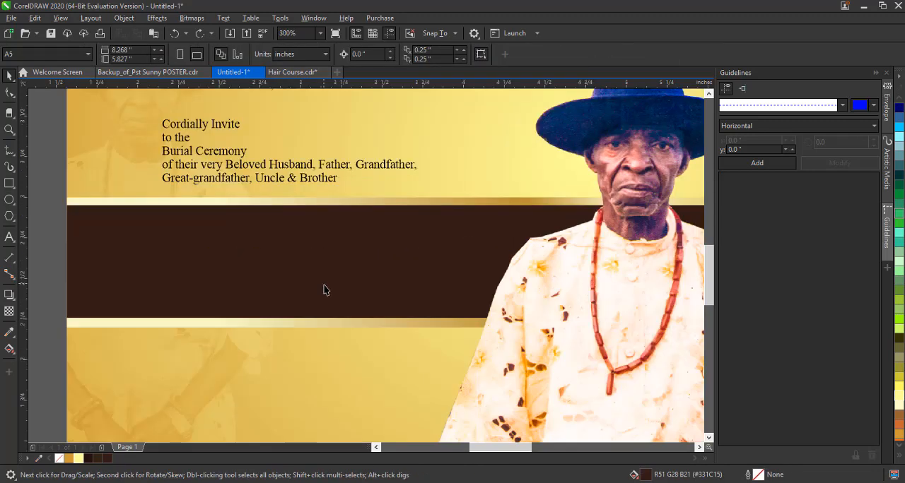
{"action": "left_click", "coordinate": [327, 287]}
{"action": "scroll", "coordinate": [357, 291], "scroll_direction": "down", "scroll_amount": 1}
{"action": "left_click_drag", "start_coordinate": [123, 282], "coordinate": [369, 286]}
{"action": "right_click", "coordinate": [366, 285]}
{"action": "left_click", "coordinate": [358, 283]}
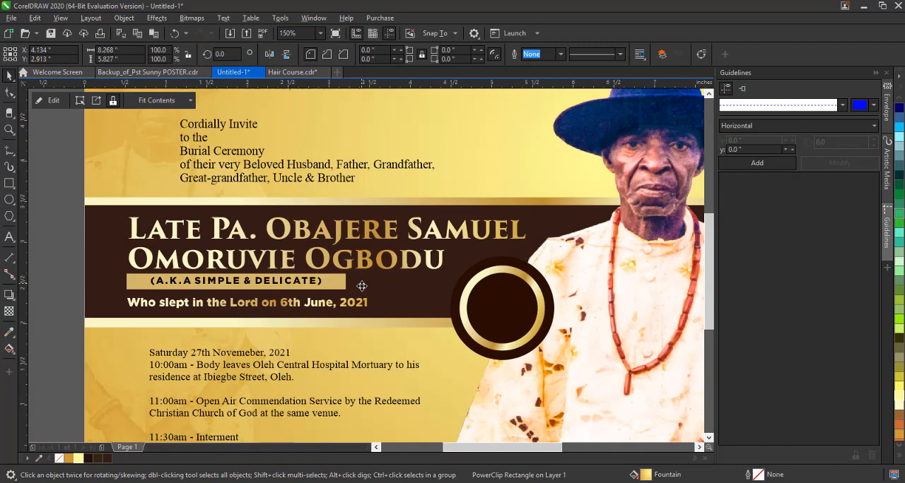
{"action": "left_click", "coordinate": [358, 282]}
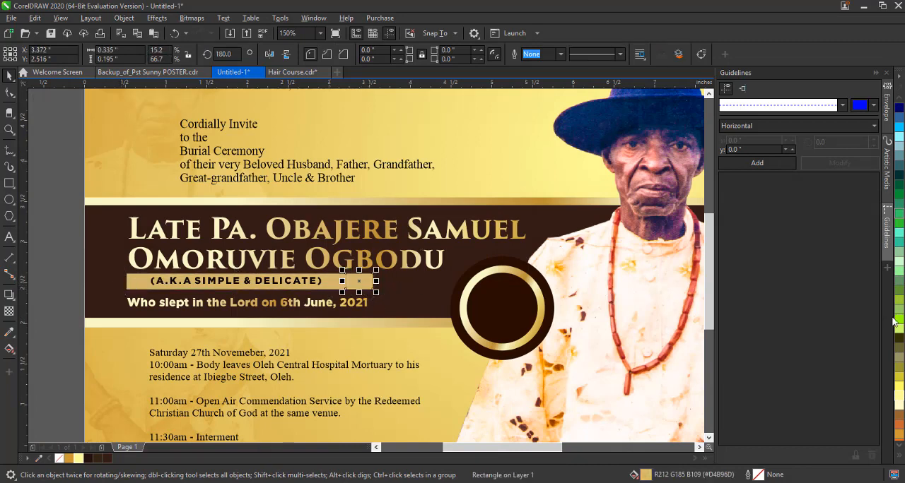
Try gold and yellow fills on the small block beside the alias strip, and settle on orange (#FF6600).
{"action": "left_click", "coordinate": [899, 435]}
{"action": "left_click", "coordinate": [899, 459]}
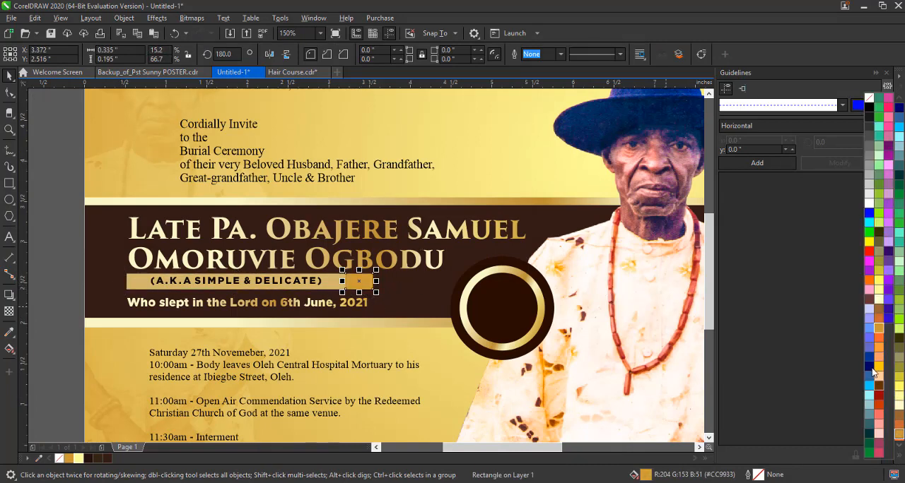
{"action": "left_click", "coordinate": [878, 366]}
{"action": "left_click", "coordinate": [901, 456]}
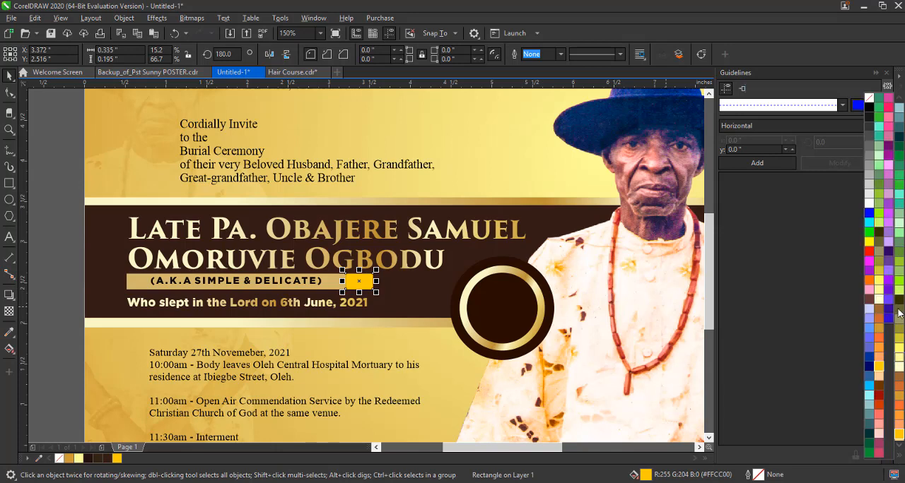
{"action": "left_click", "coordinate": [870, 283]}
{"action": "key", "text": "Escape"}
{"action": "key", "text": "shift+F4"}
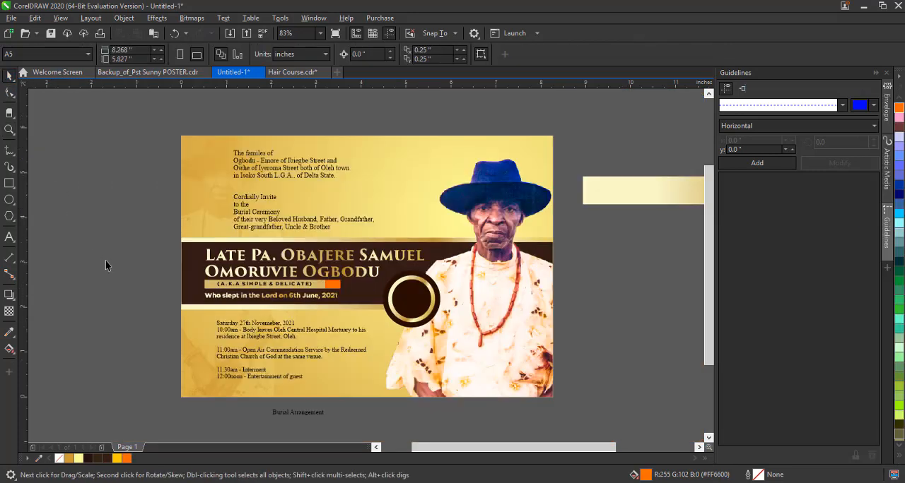
Scale the burial arrangement text up to about 10.2 pt and change its font to Montserrat Regular.
{"action": "left_click", "coordinate": [281, 333]}
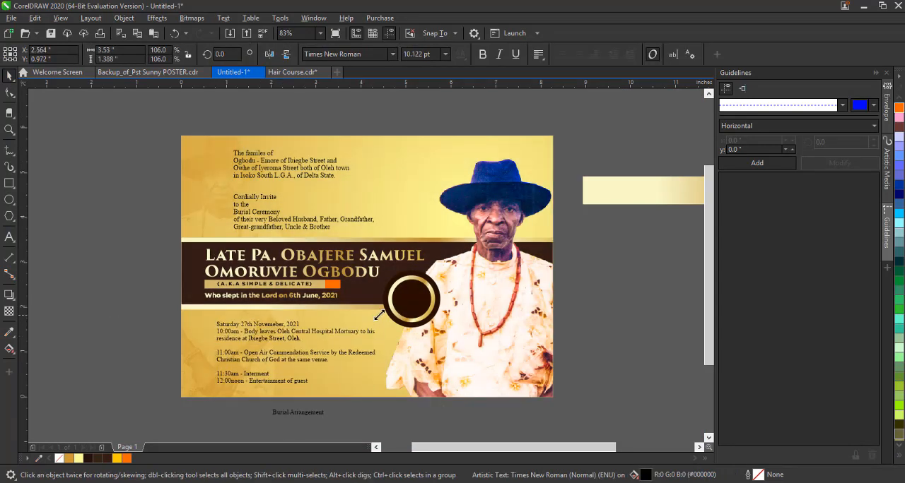
{"action": "key", "text": "Escape"}
{"action": "scroll", "coordinate": [252, 390], "scroll_direction": "up", "scroll_amount": 3}
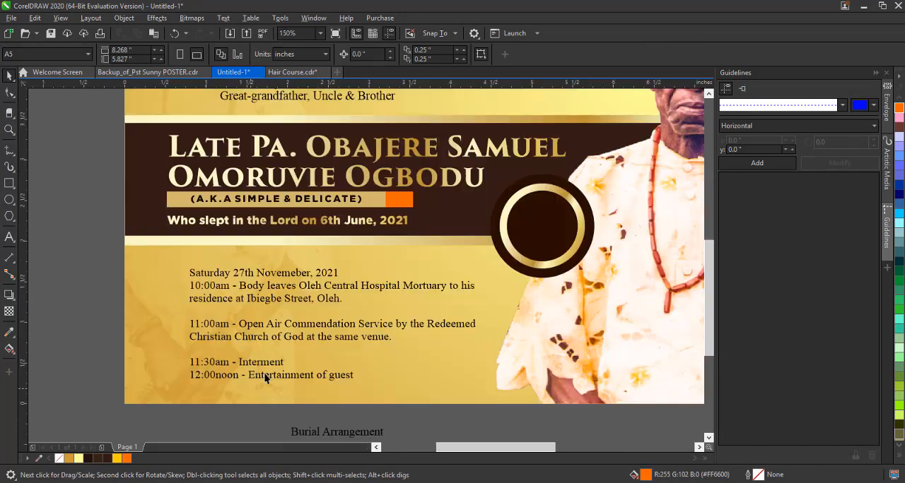
{"action": "left_click", "coordinate": [262, 376]}
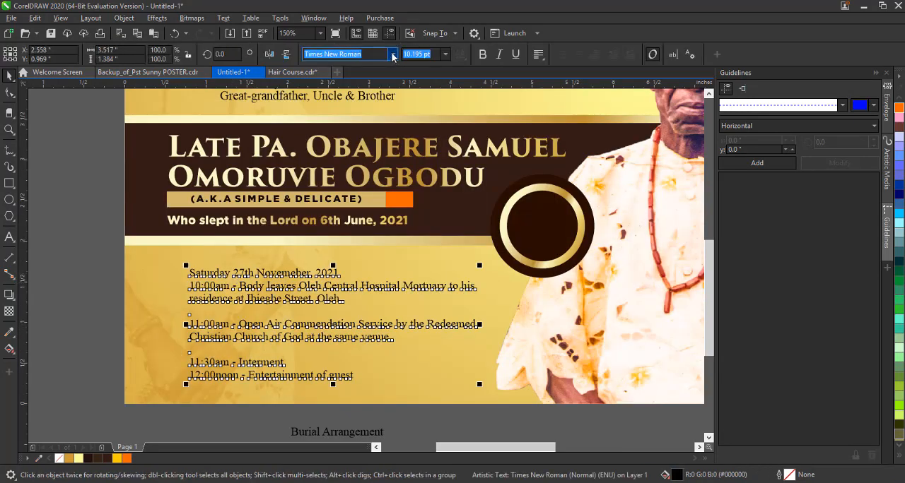
{"action": "left_click", "coordinate": [392, 54]}
{"action": "type", "text": "mon"}
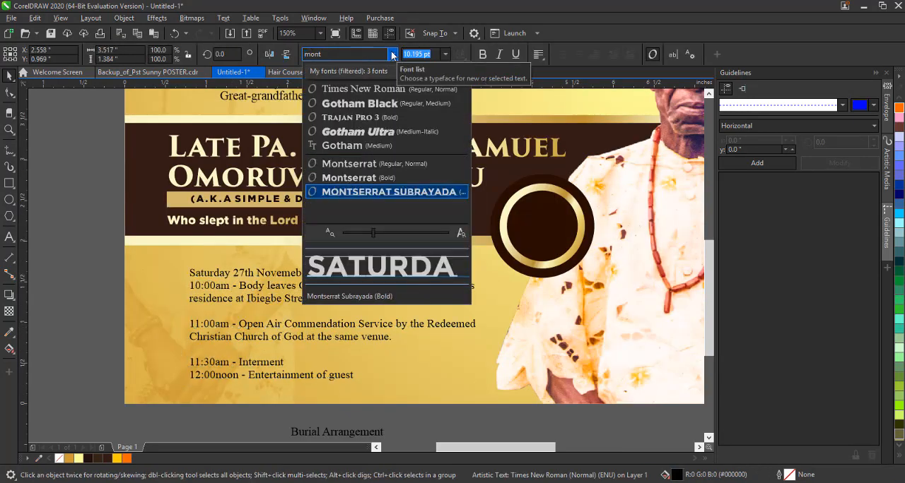
{"action": "type", "text": "t"}
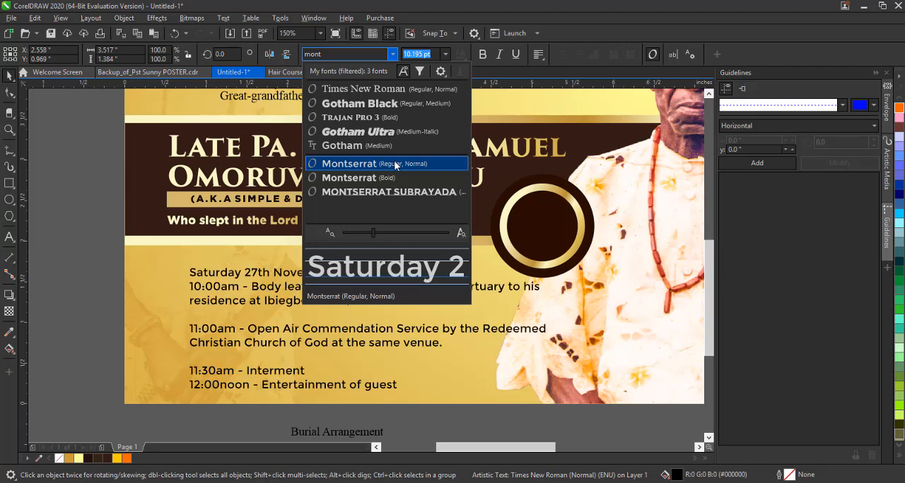
{"action": "left_click", "coordinate": [395, 164]}
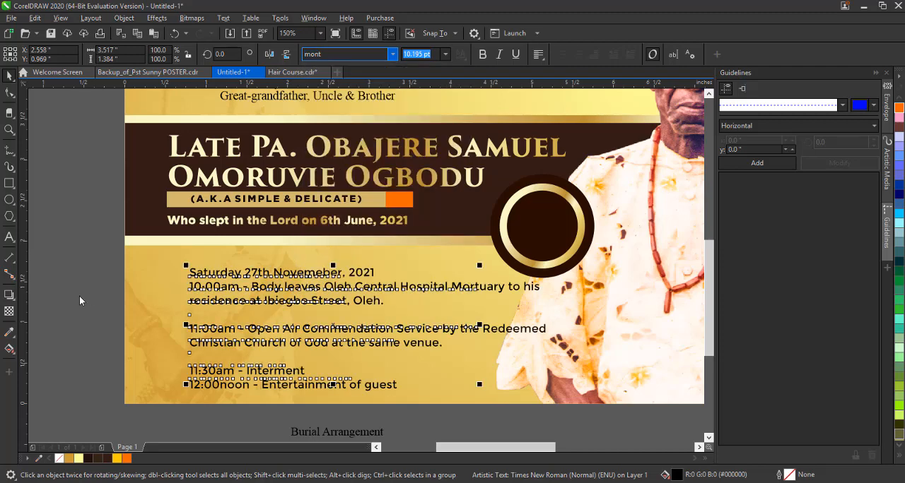
Rewrap the 10:00am entry so its second line starts with "Mortuary to his" and runs on into the residence text.
{"action": "double_click", "coordinate": [455, 289]}
{"action": "key", "text": "Return"}
{"action": "key", "text": "End"}
{"action": "key", "text": "Delete"}
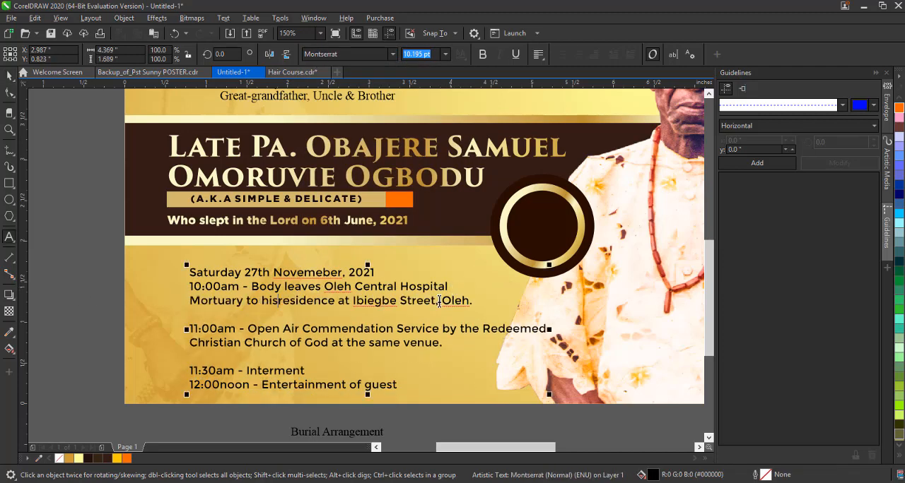
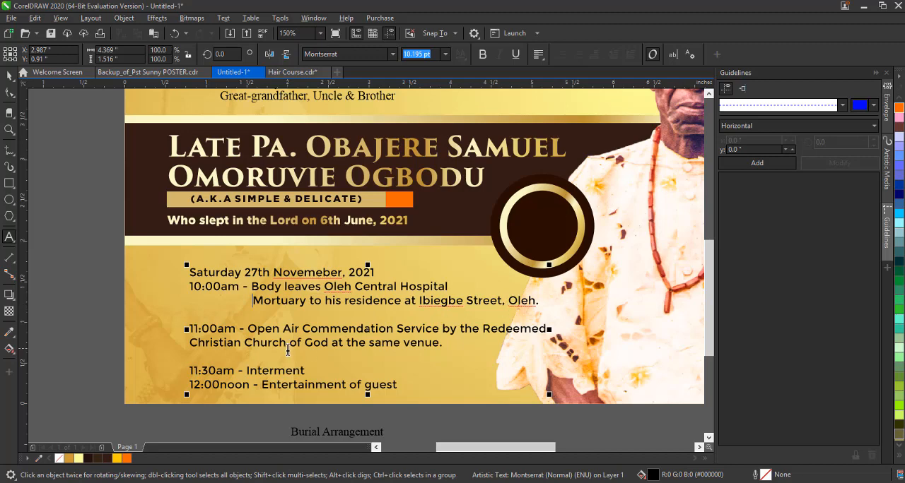
Rewrap the 11:00am entry so its second line starts with "Redeemed Christian Church", and remove the indent before "Mortuary to his residence".
{"action": "key", "text": "Return"}
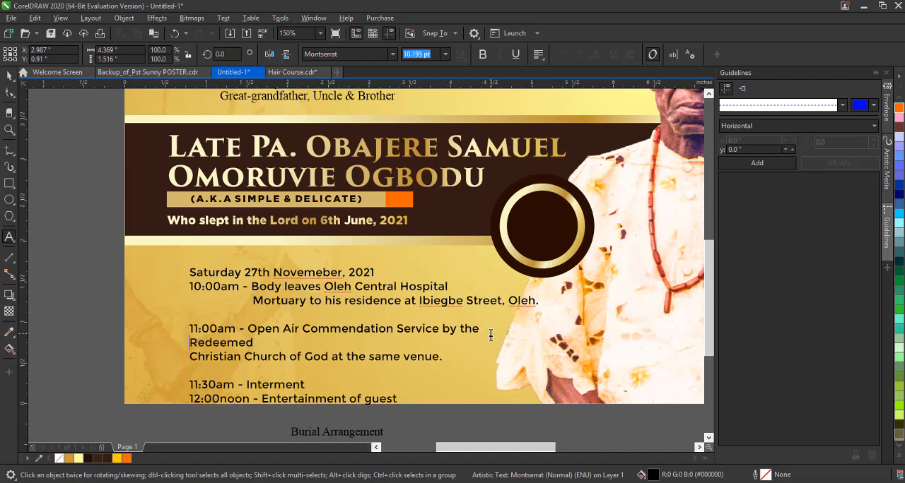
{"action": "key", "text": "BackSpace"}
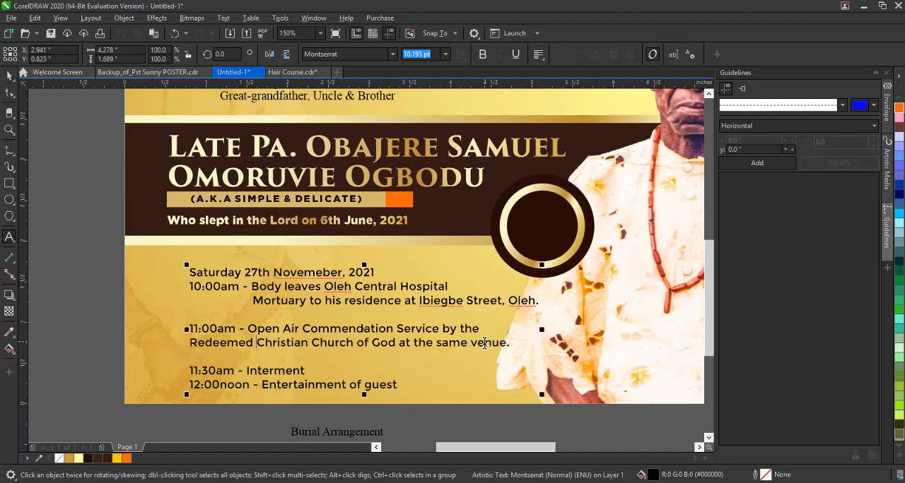
{"action": "key", "text": "BackSpace"}
{"action": "key", "text": "BackSpace"}
{"action": "key", "text": "BackSpace"}
{"action": "key", "text": "BackSpace"}
{"action": "key", "text": "BackSpace"}
{"action": "key", "text": "BackSpace"}
{"action": "key", "text": "BackSpace"}
{"action": "key", "text": "BackSpace"}
{"action": "key", "text": "BackSpace"}
{"action": "key", "text": "BackSpace"}
{"action": "key", "text": "BackSpace"}
{"action": "key", "text": "BackSpace"}
{"action": "key", "text": "BackSpace"}
{"action": "key", "text": "BackSpace"}
{"action": "key", "text": "BackSpace"}
{"action": "key", "text": "BackSpace"}
{"action": "key", "text": "BackSpace"}
{"action": "key", "text": "BackSpace"}
{"action": "key", "text": "BackSpace"}
{"action": "key", "text": "BackSpace"}
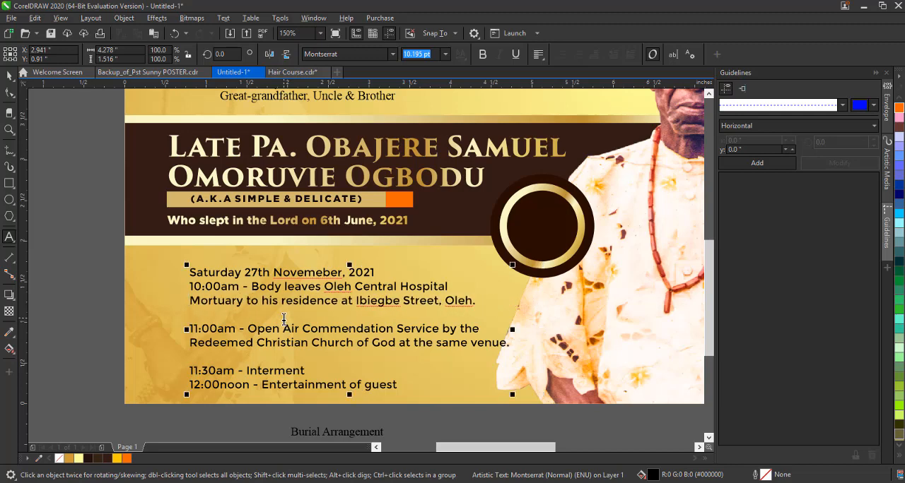
Remove the blank lines above the 11:00am and 11:30am entries.
{"action": "key", "text": "BackSpace"}
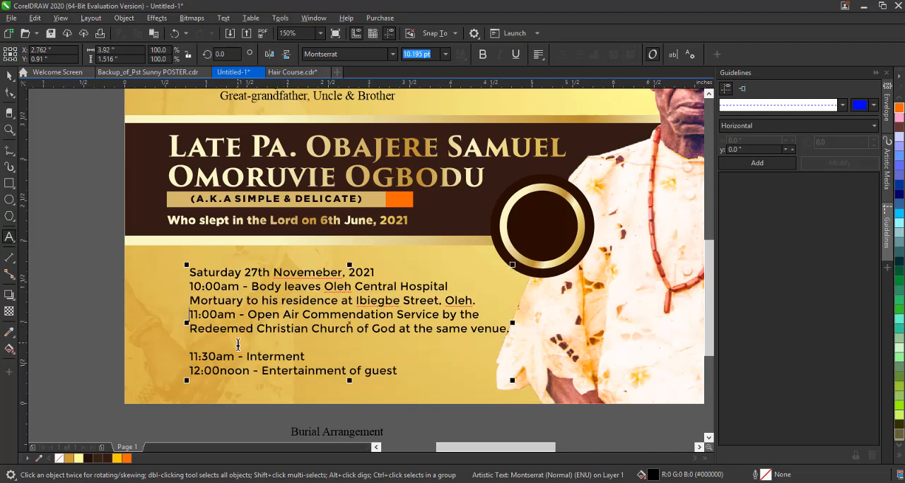
{"action": "left_click", "coordinate": [191, 357]}
{"action": "key", "text": "BackSpace"}
Move the burial arrangement text slightly left in line with the name above and scale it up to about 10.5 pt.
{"action": "left_click", "coordinate": [9, 76]}
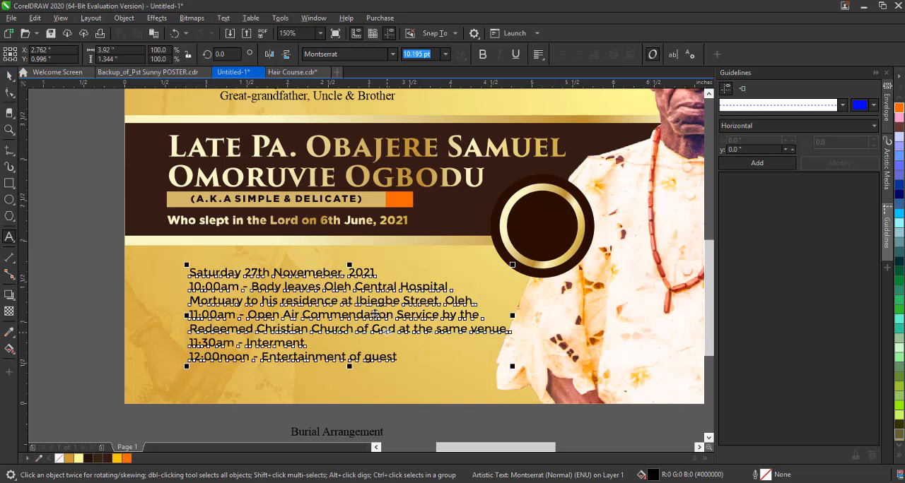
{"action": "left_click_drag", "start_coordinate": [378, 291], "coordinate": [362, 292]}
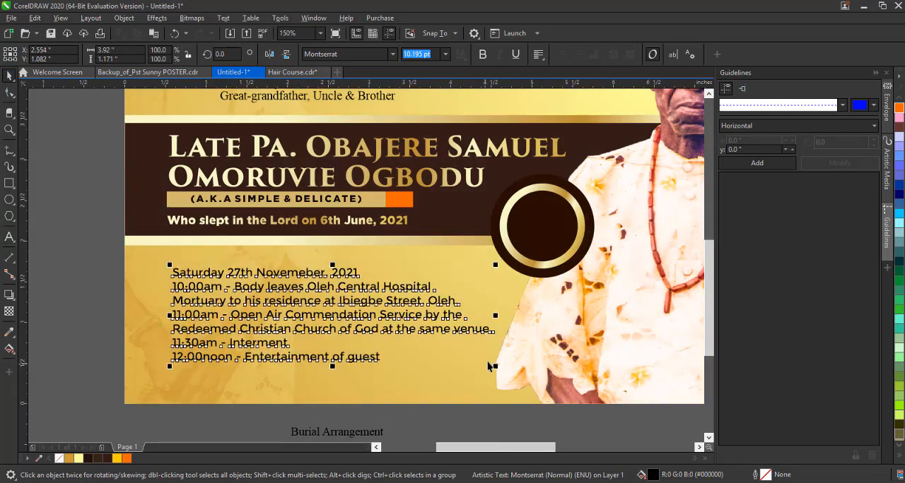
{"action": "left_click_drag", "start_coordinate": [494, 367], "coordinate": [504, 374]}
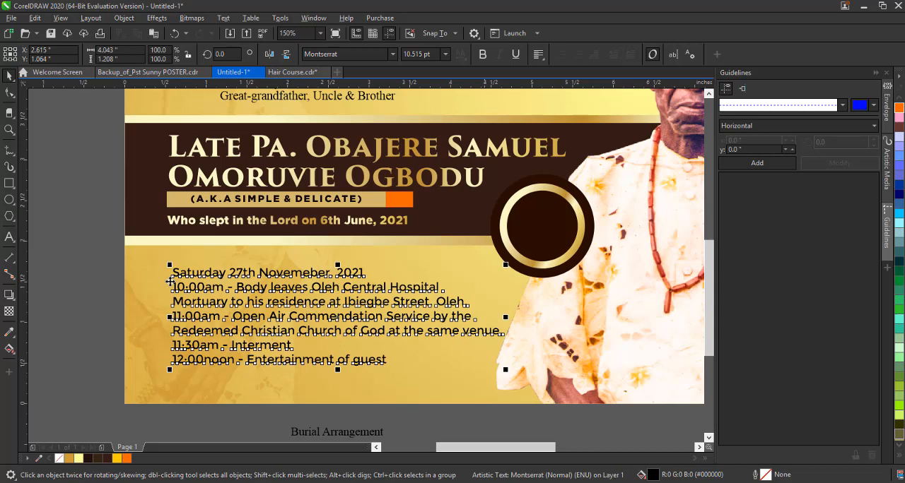
{"action": "left_click", "coordinate": [108, 259]}
Set the date line "Saturday 27th Novemeber, 2021" in Gotham Black at 12 pt.
{"action": "double_click", "coordinate": [362, 274]}
{"action": "left_click_drag", "start_coordinate": [365, 275], "coordinate": [153, 276]}
{"action": "left_click", "coordinate": [392, 55]}
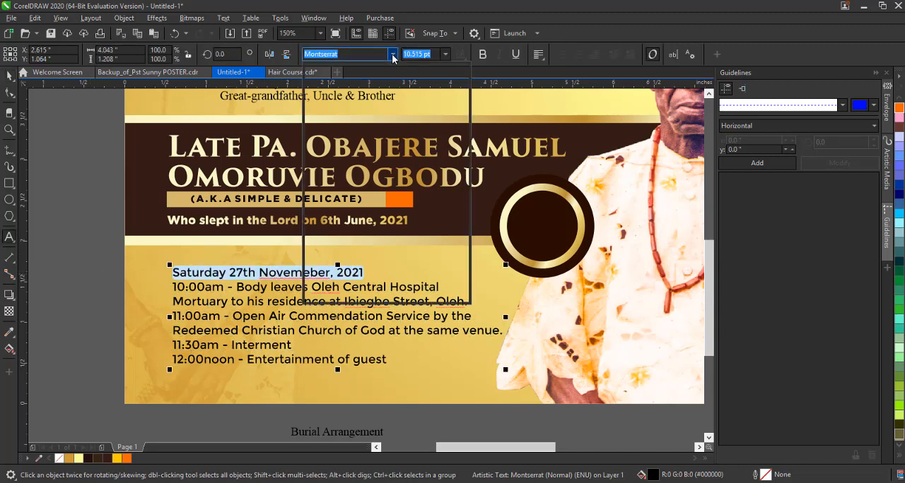
{"action": "key", "text": "Escape"}
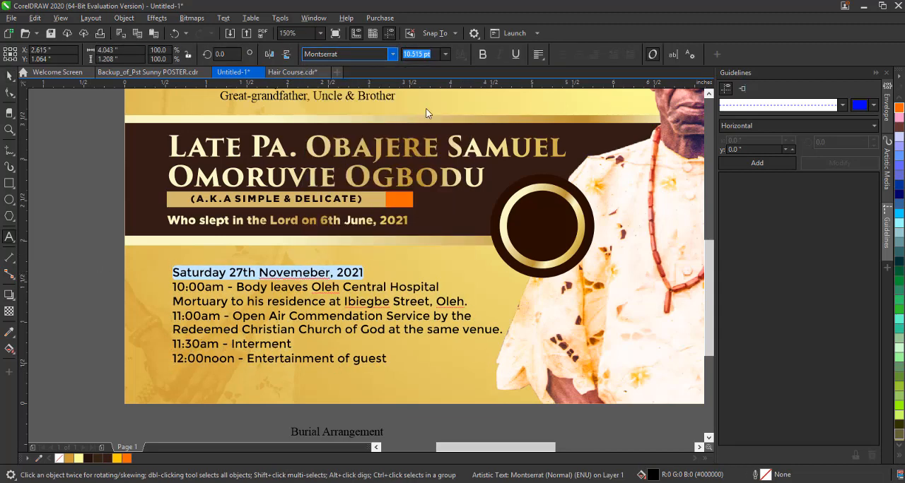
{"action": "left_click", "coordinate": [446, 54]}
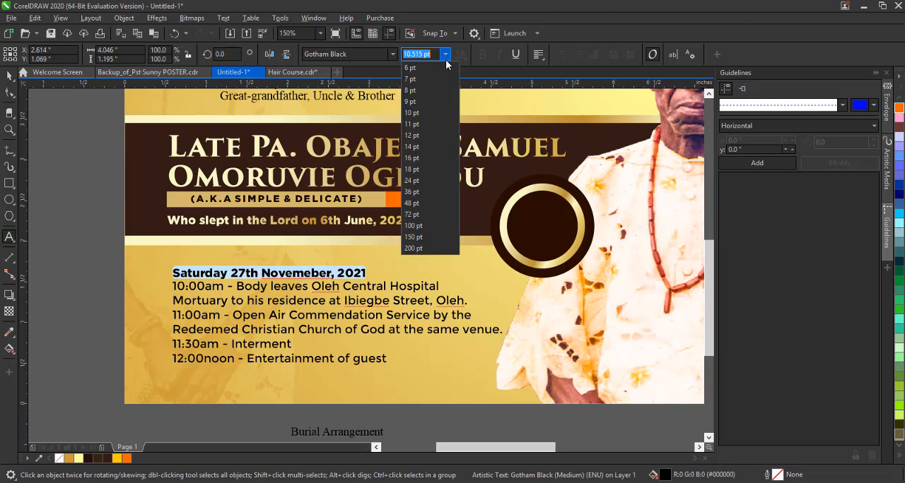
{"action": "left_click", "coordinate": [432, 136]}
Change the 10:00am and 11:00am times to a heavy bold font.
{"action": "left_click_drag", "start_coordinate": [225, 287], "coordinate": [161, 288]}
{"action": "left_click", "coordinate": [394, 55]}
{"action": "left_click", "coordinate": [382, 91]}
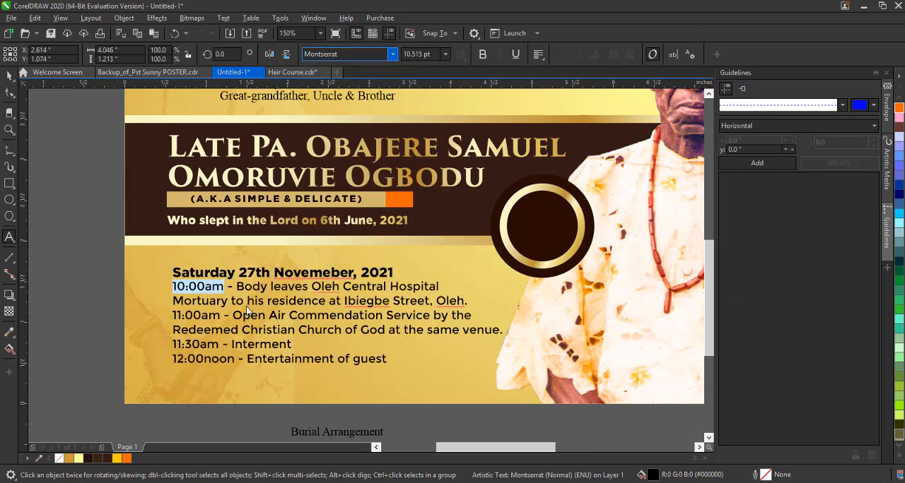
{"action": "left_click_drag", "start_coordinate": [225, 316], "coordinate": [161, 315]}
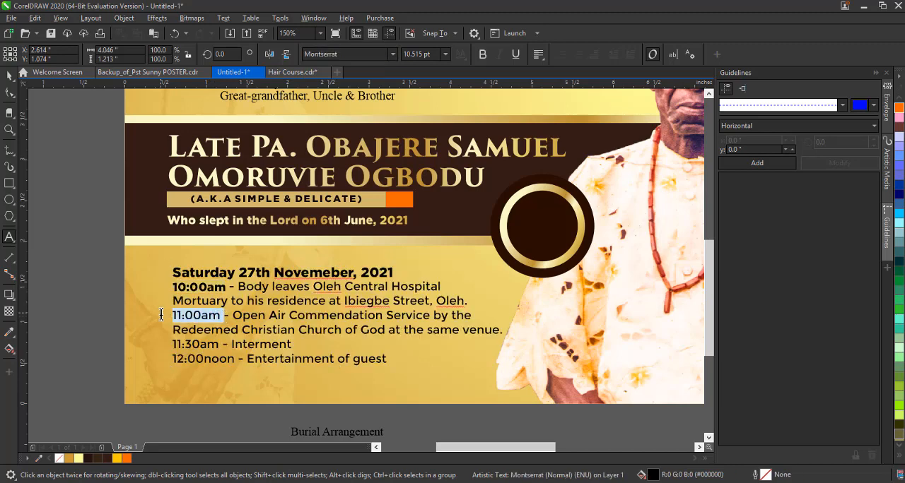
{"action": "left_click", "coordinate": [392, 55]}
{"action": "left_click", "coordinate": [392, 91]}
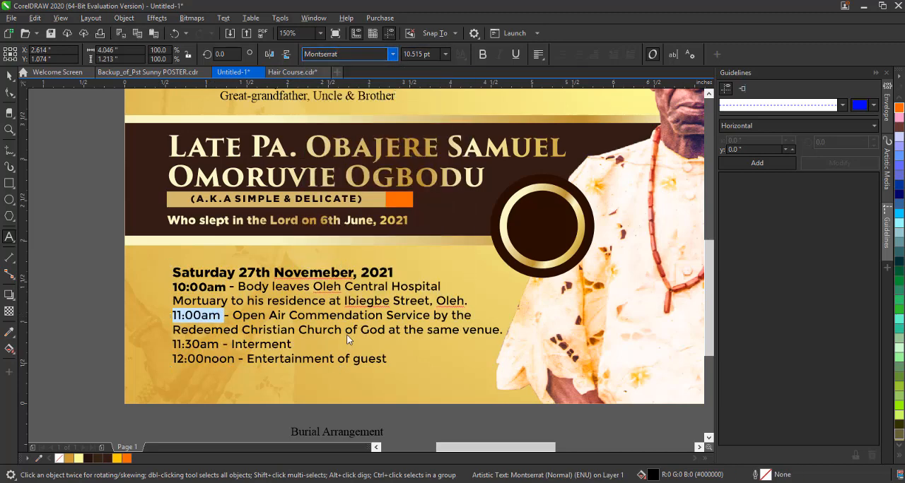
Change the words "Open Air Commendation Service" to the same heavy bold font as the times.
{"action": "left_click_drag", "start_coordinate": [234, 316], "coordinate": [431, 316]}
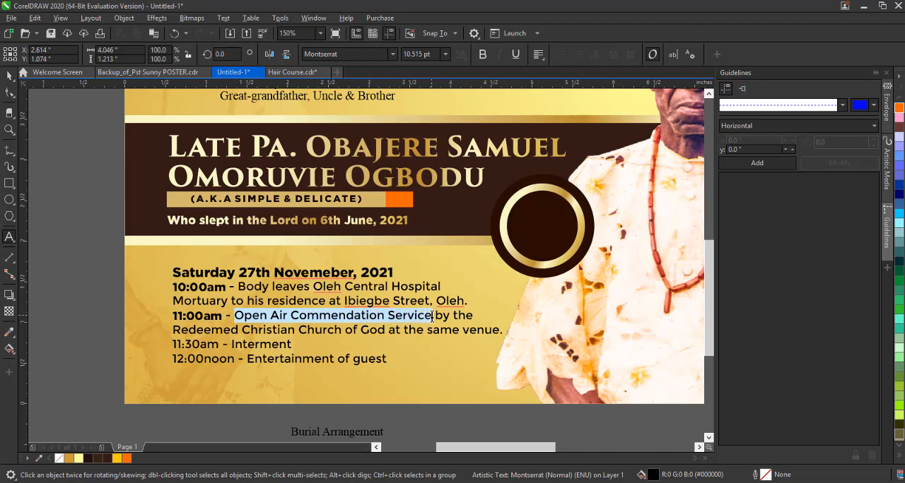
{"action": "left_click", "coordinate": [393, 54]}
{"action": "left_click", "coordinate": [384, 91]}
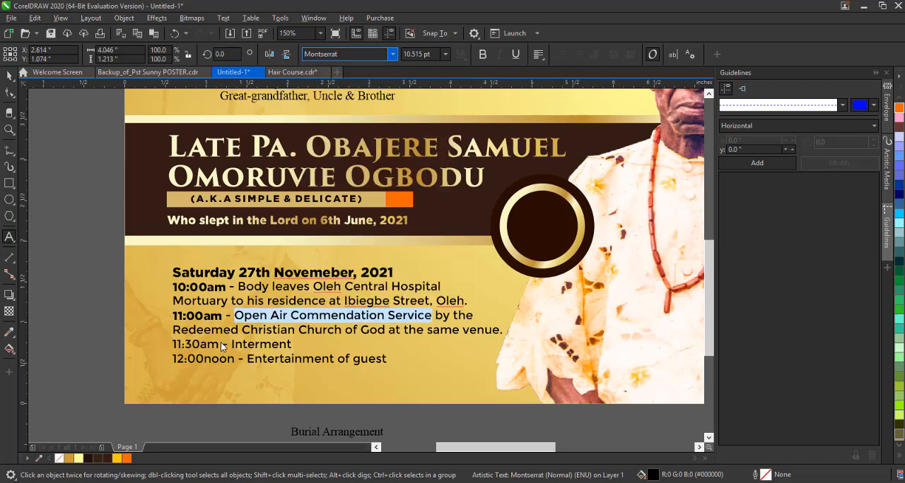
Change the 11:30am and 12:00noon times to the heavy bold font.
{"action": "double_click", "coordinate": [212, 344]}
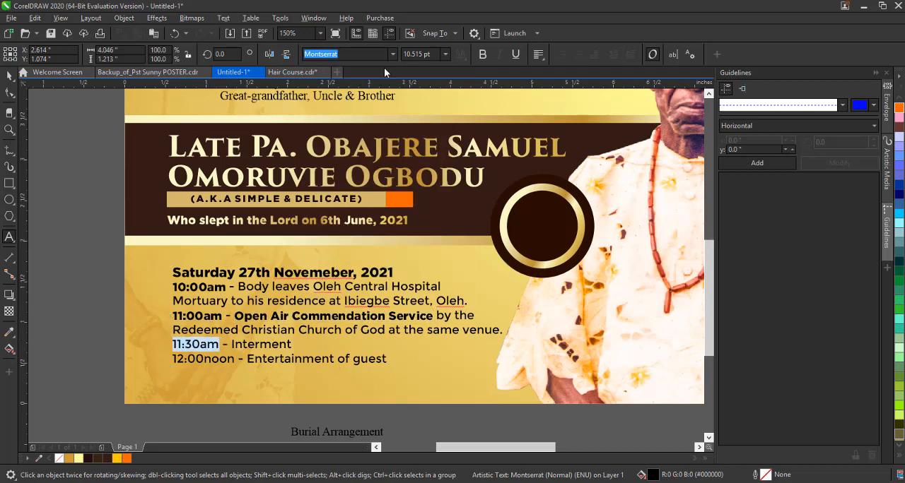
{"action": "left_click", "coordinate": [392, 55]}
{"action": "left_click", "coordinate": [393, 92]}
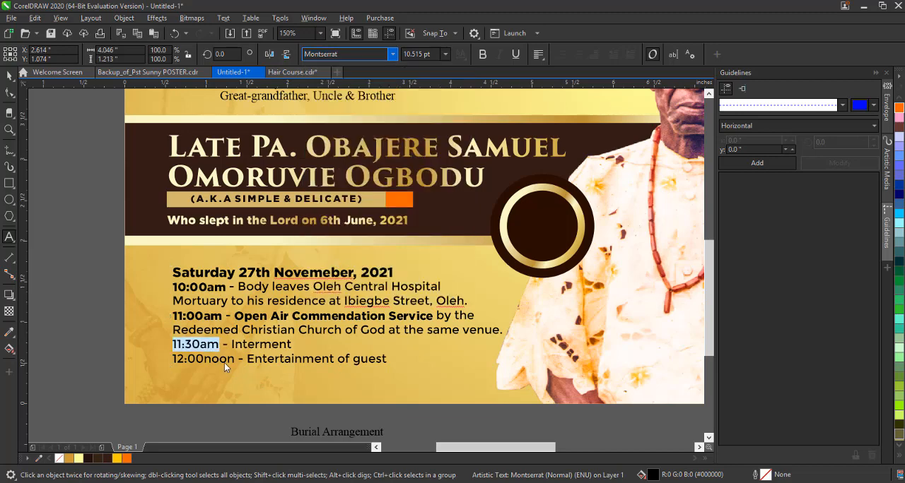
{"action": "double_click", "coordinate": [224, 360]}
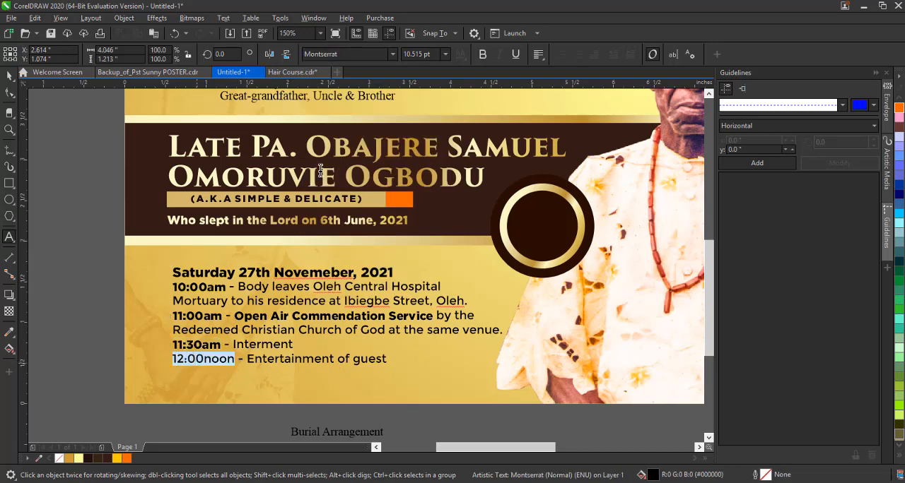
{"action": "left_click", "coordinate": [393, 55]}
{"action": "left_click", "coordinate": [394, 95]}
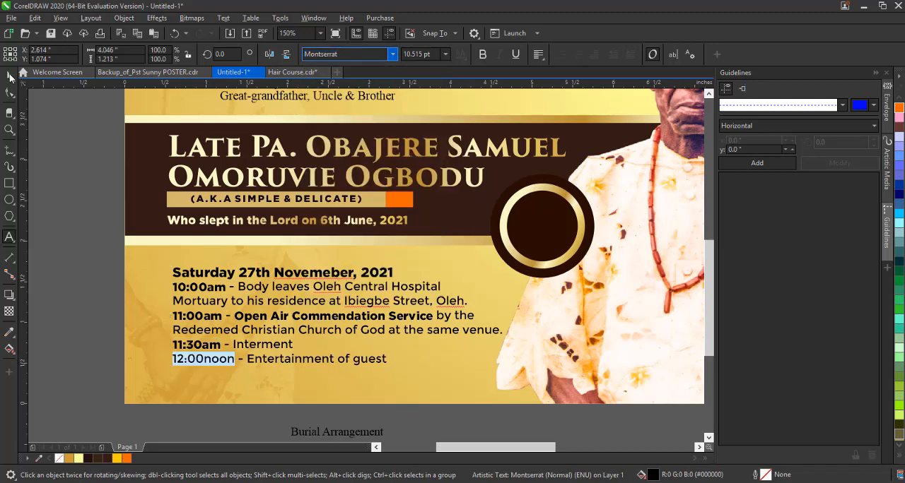
Slightly increase the line spacing of the burial arrangement text.
{"action": "left_click", "coordinate": [9, 92]}
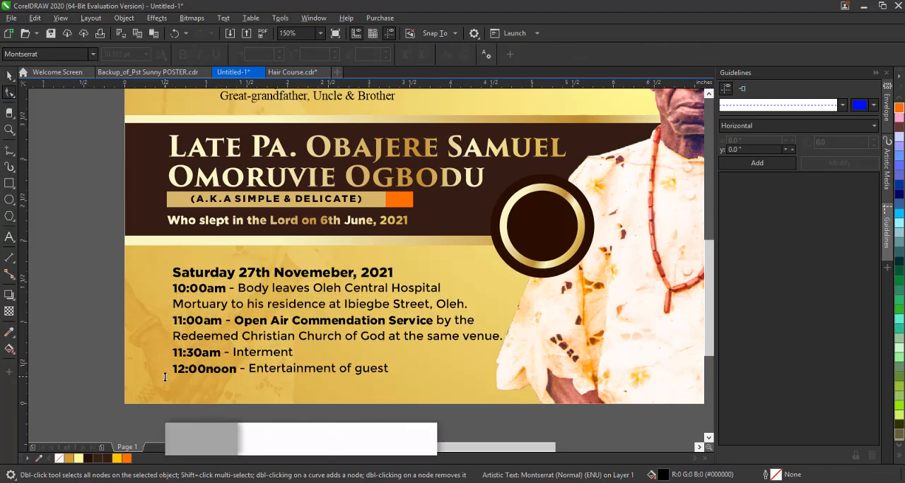
{"action": "key", "text": "space"}
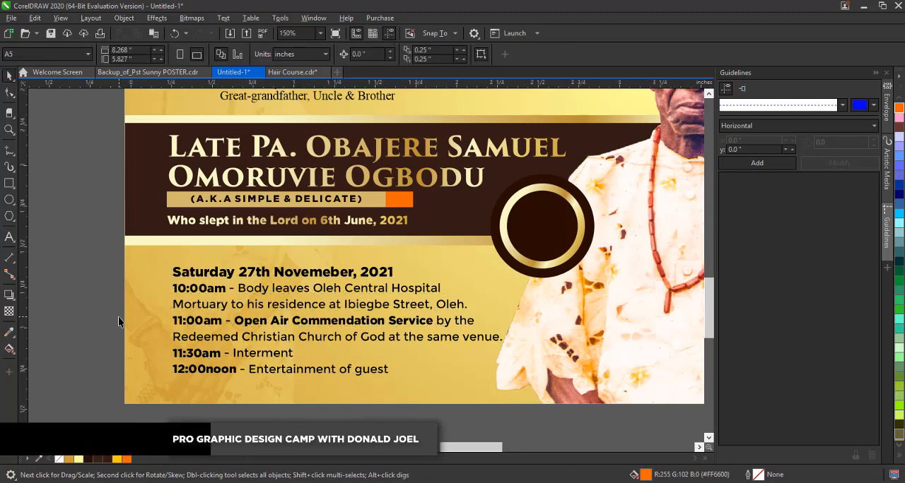
Draw a small orange rectangle about 0.05 by 0.08 inches as a bullet in front of the 10:00am entry.
{"action": "scroll", "coordinate": [118, 316], "scroll_direction": "up", "scroll_amount": 2}
{"action": "scroll", "coordinate": [279, 280], "scroll_direction": "up", "scroll_amount": 2}
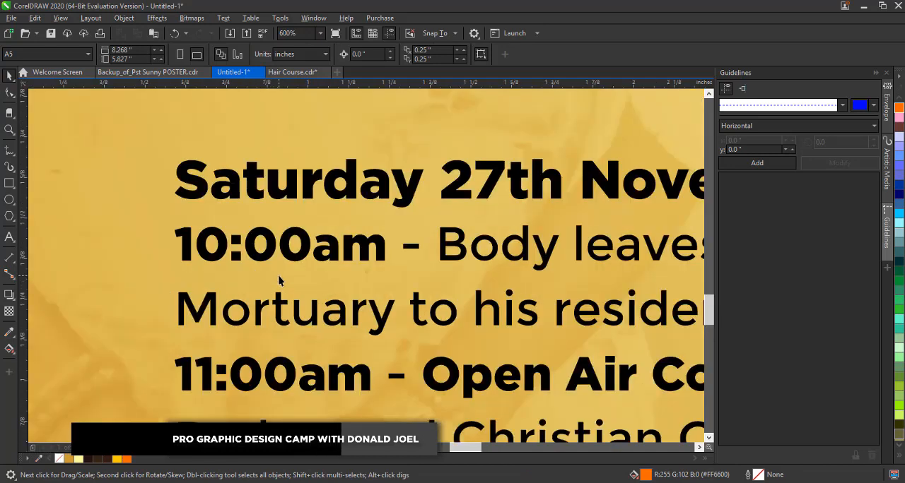
{"action": "key", "text": "F6"}
{"action": "left_click_drag", "start_coordinate": [147, 232], "coordinate": [172, 263]}
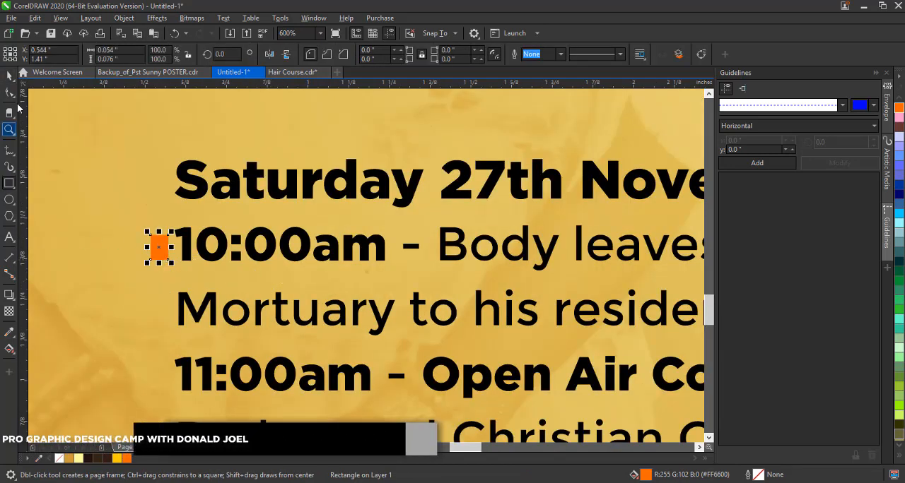
Copy the orange bullet in front of the 11:00am, 11:30am and 12:00noon entries.
{"action": "scroll", "coordinate": [290, 200], "scroll_direction": "down", "scroll_amount": 2}
{"action": "key", "text": "space"}
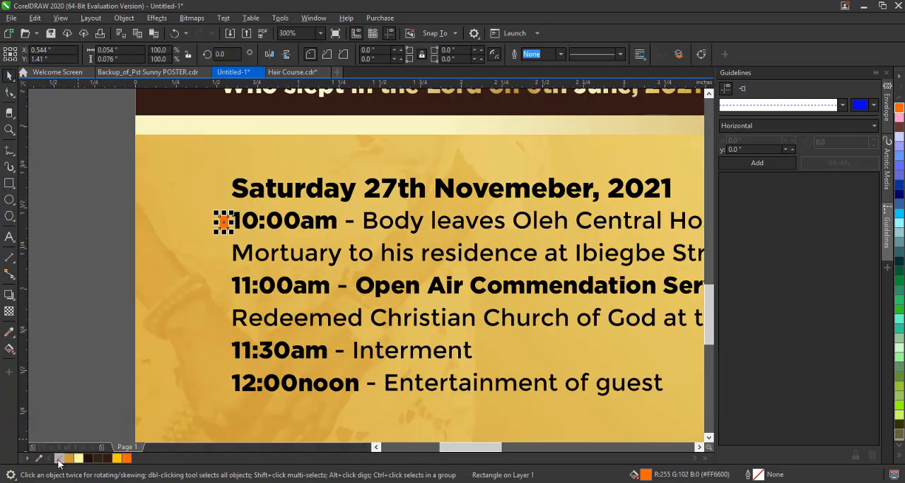
{"action": "left_click_drag", "start_coordinate": [223, 223], "coordinate": [225, 386]}
{"action": "scroll", "coordinate": [225, 386], "scroll_direction": "up", "scroll_amount": 2}
{"action": "scroll", "coordinate": [254, 362], "scroll_direction": "down", "scroll_amount": 2}
Left-align the four orange bullets and shift them slightly left, away from the times.
{"action": "left_click_drag", "start_coordinate": [130, 165], "coordinate": [275, 400]}
{"action": "key", "text": "l"}
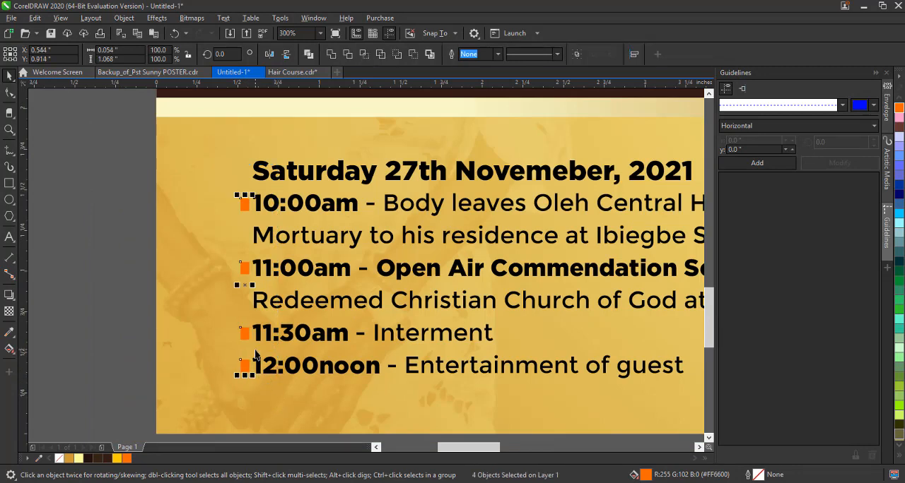
{"action": "left_click_drag", "start_coordinate": [242, 267], "coordinate": [238, 267]}
Try dark brown fills on the four bullets, first #332615 and finally #24100E.
{"action": "key", "text": "z"}
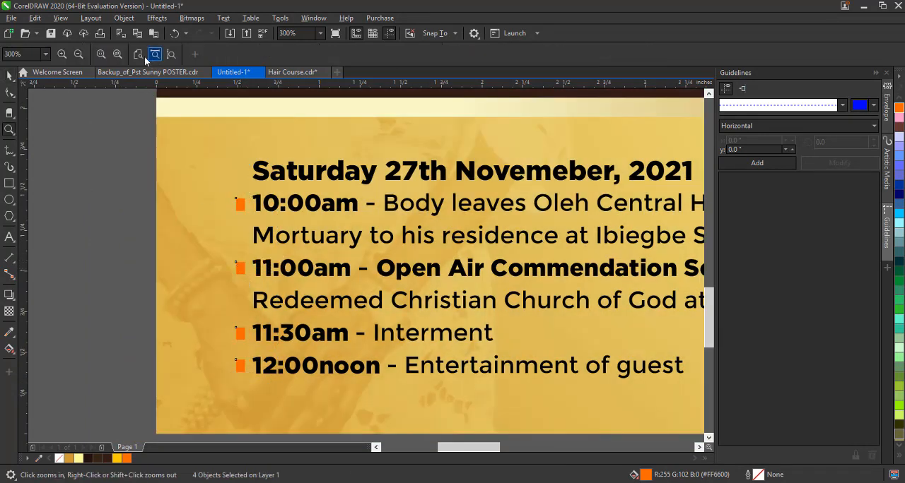
{"action": "left_click", "coordinate": [148, 57]}
{"action": "left_click", "coordinate": [10, 76]}
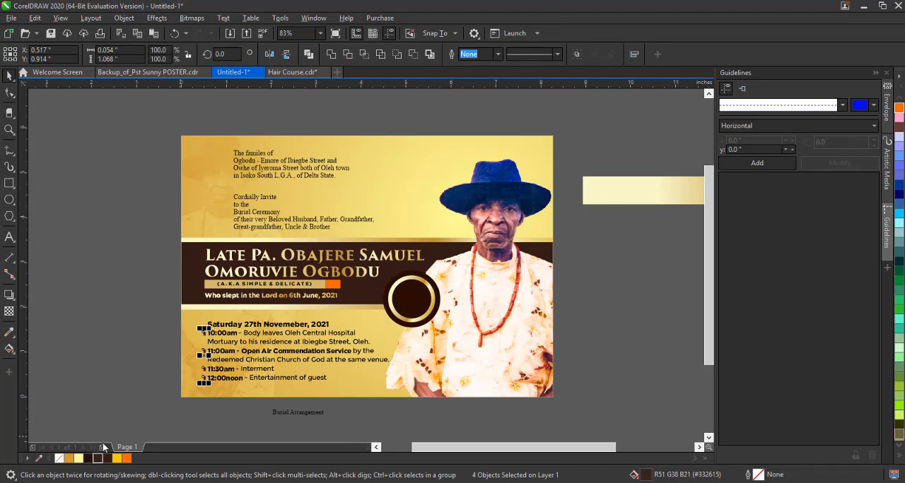
{"action": "left_click", "coordinate": [106, 353]}
{"action": "key", "text": "ctrl+z"}
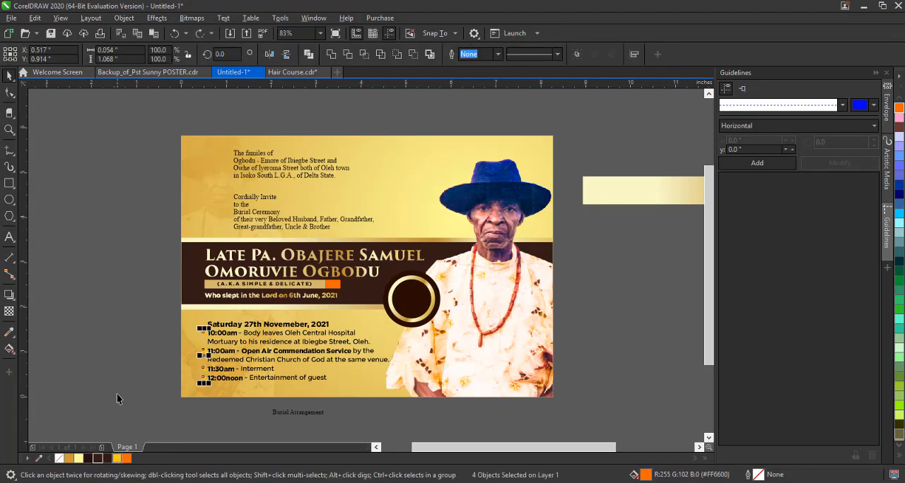
{"action": "left_click", "coordinate": [117, 394]}
{"action": "key", "text": "ctrl+z"}
{"action": "left_click", "coordinate": [88, 459]}
{"action": "left_click", "coordinate": [94, 382]}
{"action": "key", "text": "ctrl+z"}
{"action": "left_click", "coordinate": [105, 383]}
{"action": "left_click", "coordinate": [200, 33]}
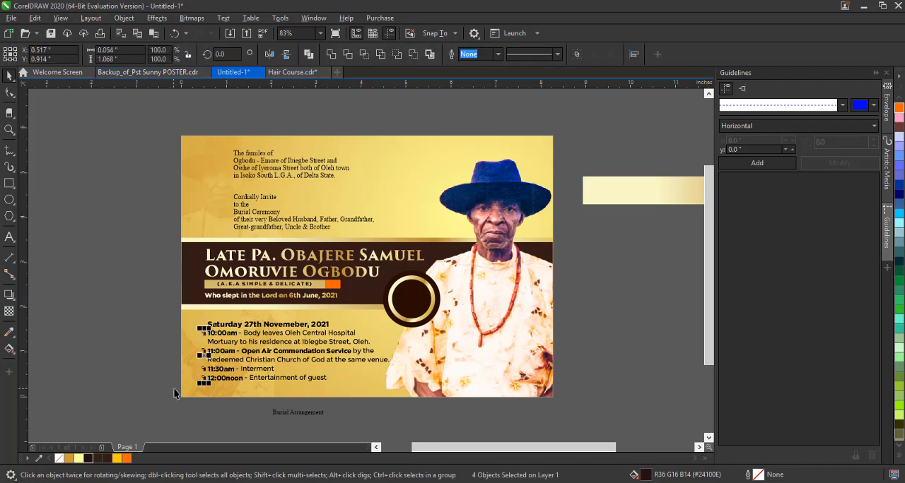
Shorten the bullets in front of the time entries so they are roughly square.
{"action": "scroll", "coordinate": [202, 386], "scroll_direction": "up", "scroll_amount": 3}
{"action": "left_click", "coordinate": [229, 221]}
{"action": "left_click", "coordinate": [239, 198]}
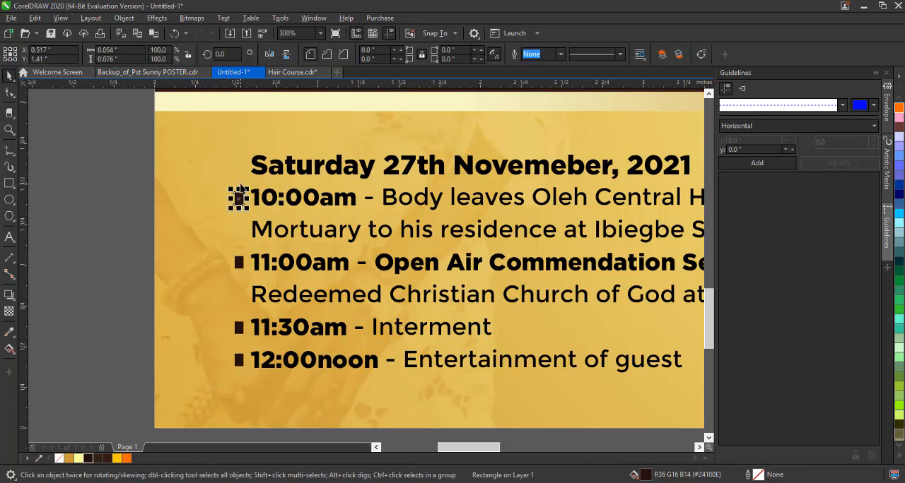
{"action": "scroll", "coordinate": [243, 203], "scroll_direction": "up", "scroll_amount": 3}
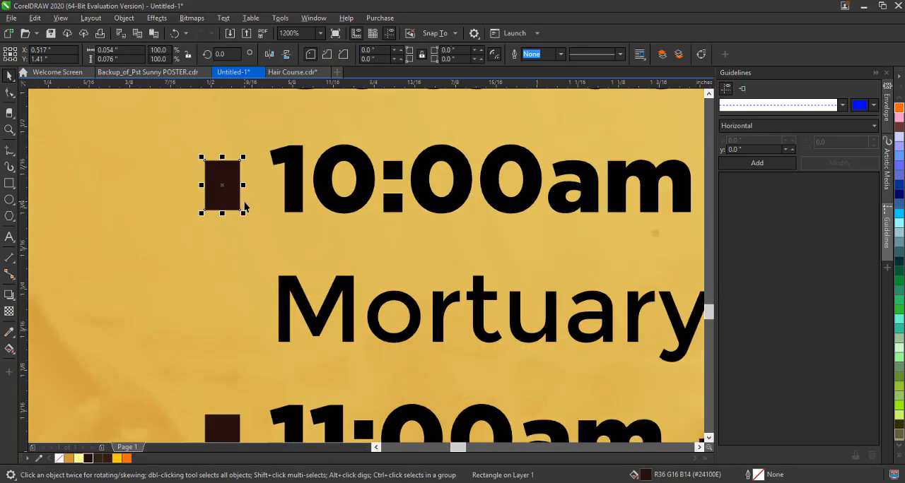
{"action": "left_click", "coordinate": [175, 33]}
{"action": "left_click", "coordinate": [199, 33]}
{"action": "left_click", "coordinate": [331, 182]}
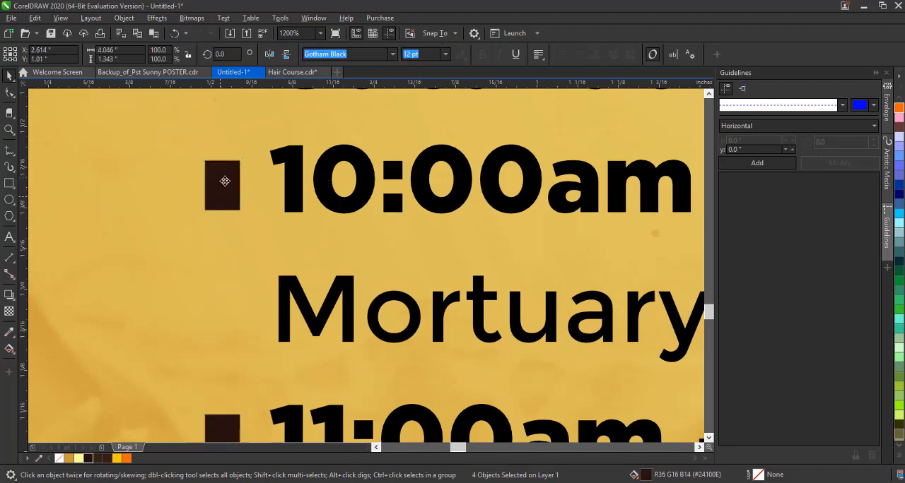
{"action": "left_click", "coordinate": [224, 181]}
{"action": "left_click_drag", "start_coordinate": [222, 157], "coordinate": [223, 165]}
{"action": "scroll", "coordinate": [231, 255], "scroll_direction": "down", "scroll_amount": 3}
{"action": "left_click", "coordinate": [240, 286]}
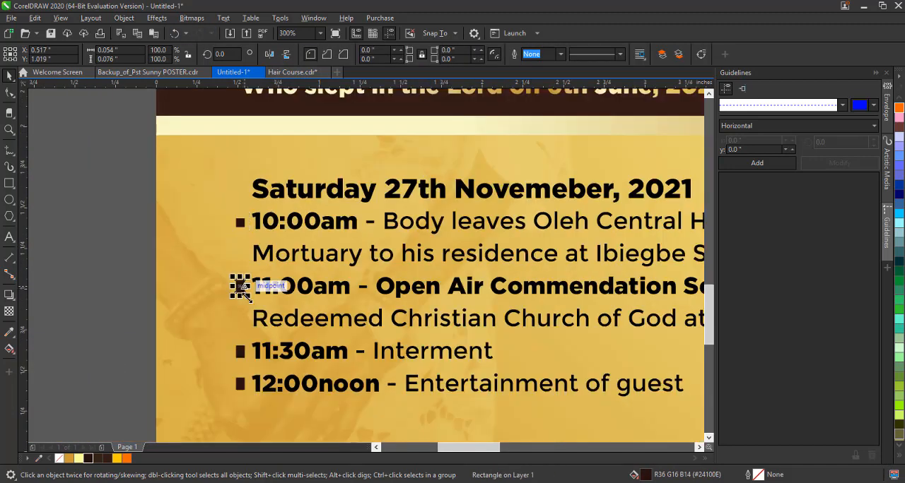
Fill all four bullets with golden brown (#9A5700) and deselect them.
{"action": "left_click_drag", "start_coordinate": [129, 182], "coordinate": [284, 416]}
{"action": "left_click_drag", "start_coordinate": [126, 460], "coordinate": [183, 467]}
{"action": "key", "text": "z"}
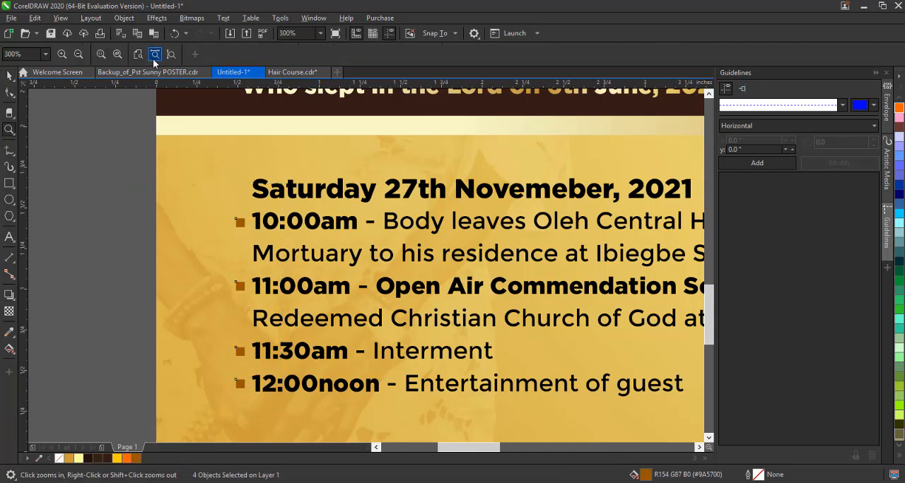
{"action": "left_click", "coordinate": [153, 58]}
{"action": "left_click", "coordinate": [9, 76]}
{"action": "left_click", "coordinate": [61, 206]}
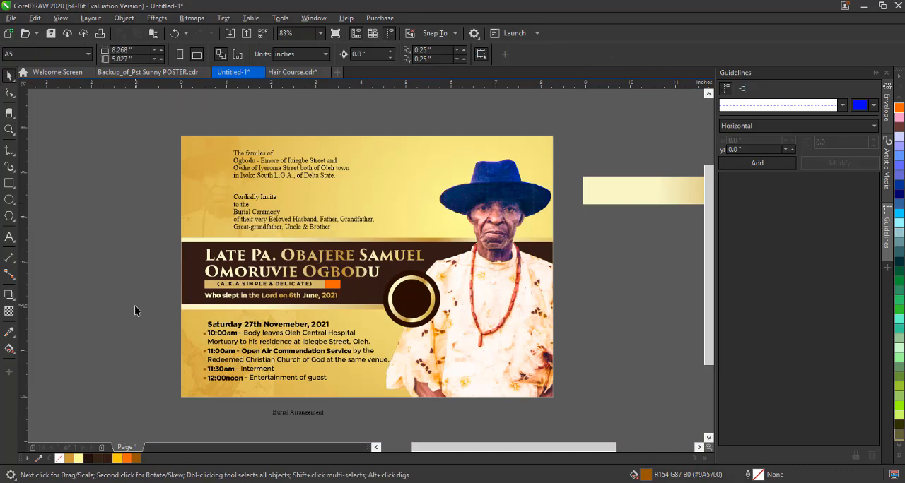
Move the Burial Arrangement text onto the card just above the date line and set its font to Gotham Black.
{"action": "left_click_drag", "start_coordinate": [301, 419], "coordinate": [240, 317]}
{"action": "scroll", "coordinate": [240, 317], "scroll_direction": "up", "scroll_amount": 3}
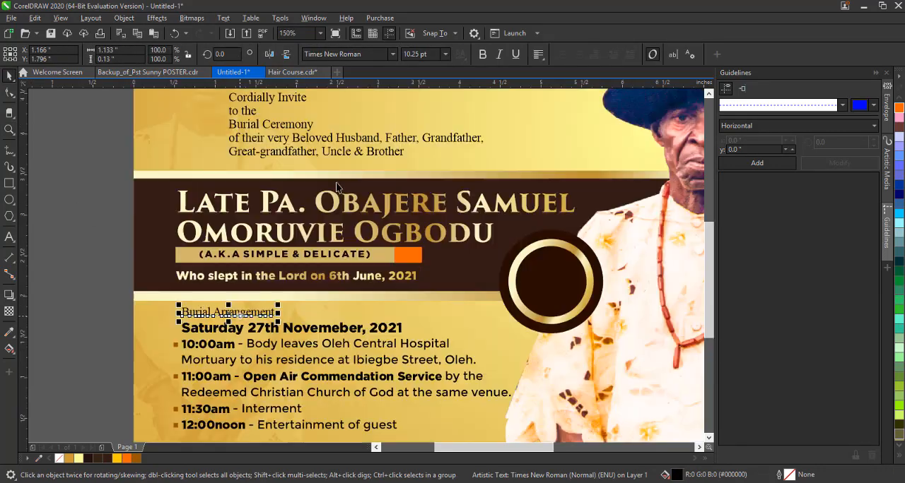
{"action": "left_click", "coordinate": [395, 55]}
{"action": "left_click", "coordinate": [392, 90]}
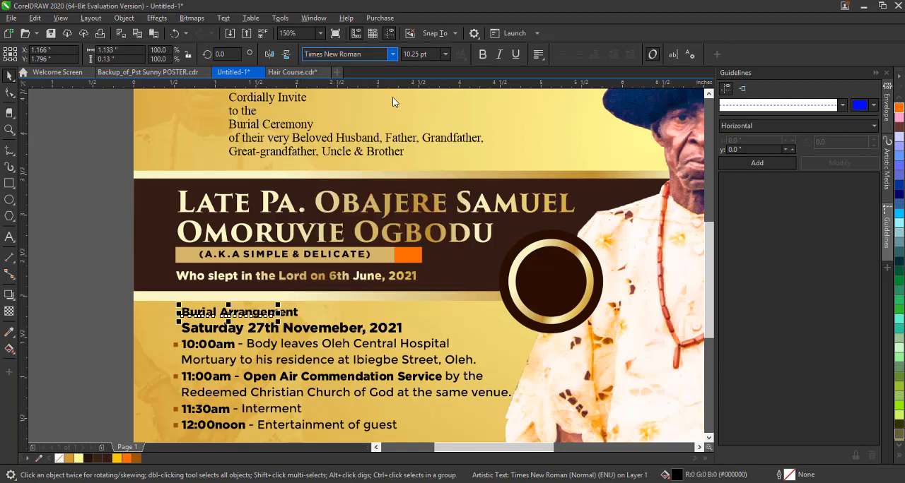
Convert the Burial Arrangement heading to uppercase and scale it down to about 8.6 pt.
{"action": "left_click", "coordinate": [223, 17]}
{"action": "left_click", "coordinate": [278, 255]}
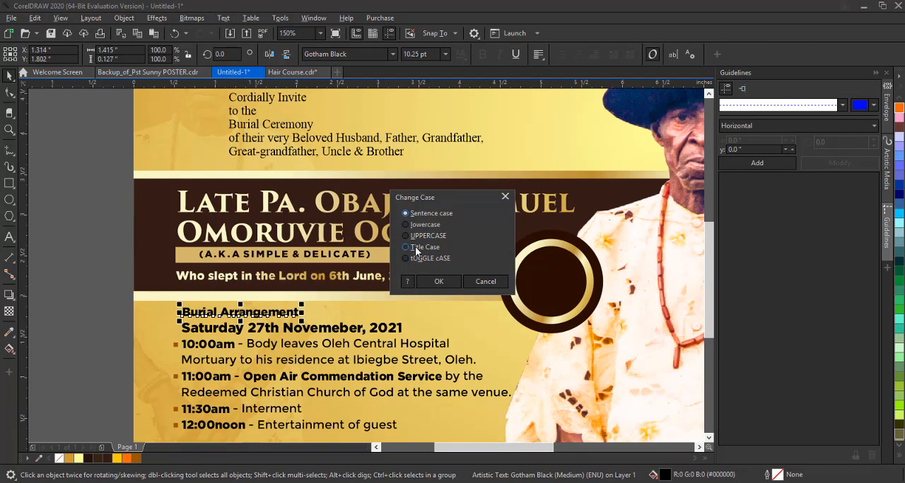
{"action": "left_click", "coordinate": [439, 282]}
{"action": "left_click_drag", "start_coordinate": [327, 321], "coordinate": [294, 312]}
Fill the BURIAL ARRANGEMENT heading with reddish brown #7E3000 and widen its letter spacing to roughly the width of the schedule text.
{"action": "left_click", "coordinate": [136, 459]}
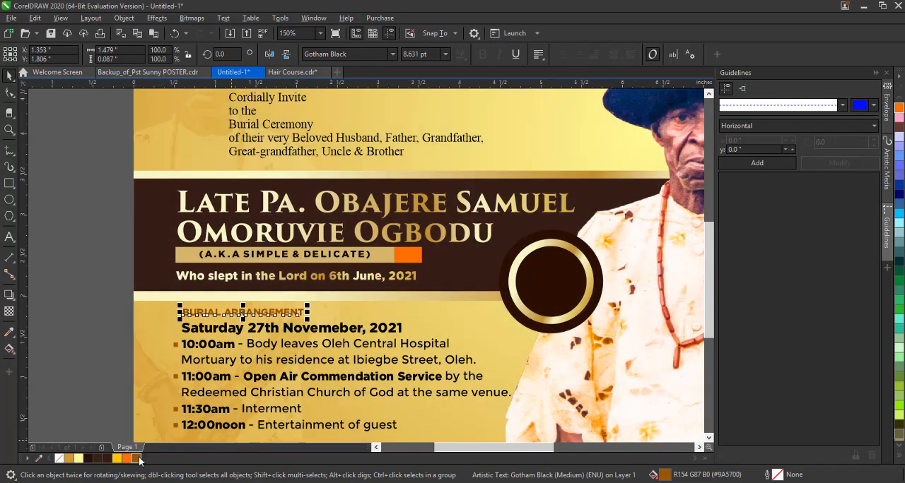
{"action": "left_click_drag", "start_coordinate": [140, 458], "coordinate": [179, 467]}
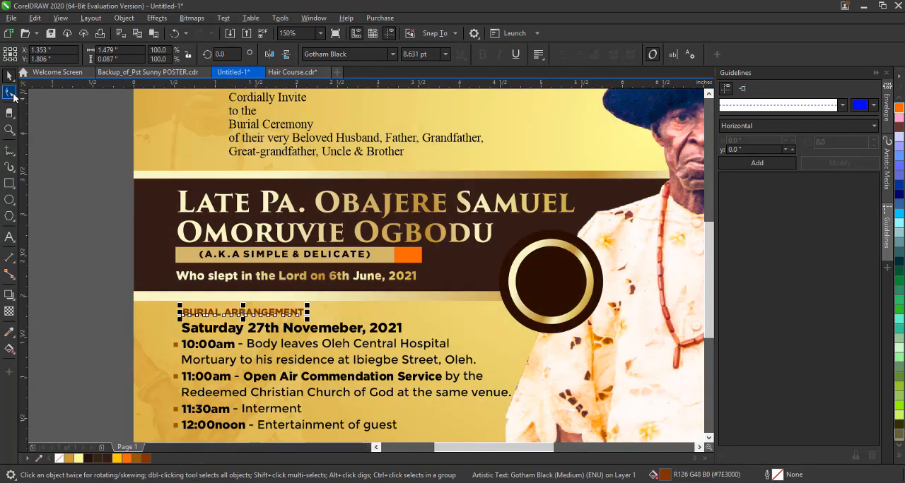
{"action": "left_click", "coordinate": [13, 96]}
{"action": "left_click_drag", "start_coordinate": [309, 319], "coordinate": [497, 320]}
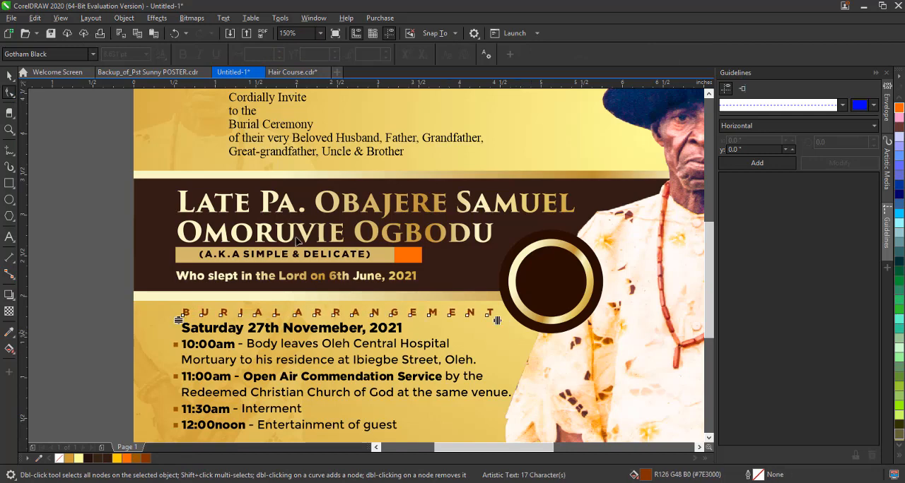
{"action": "left_click", "coordinate": [11, 76]}
{"action": "key", "text": "F4"}
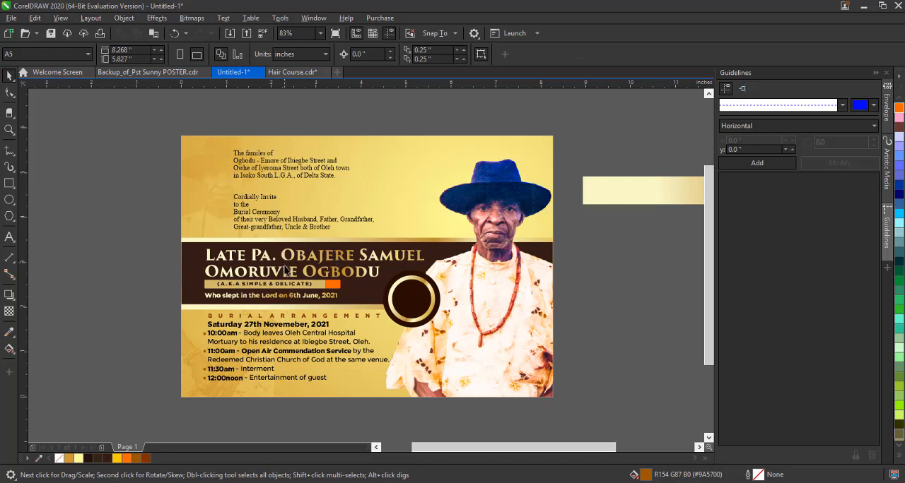
Move the spare gold gradient bar to the card's lower-right edge and PowerClip it inside the card.
{"action": "left_click_drag", "start_coordinate": [616, 191], "coordinate": [479, 396]}
{"action": "right_click", "coordinate": [500, 391]}
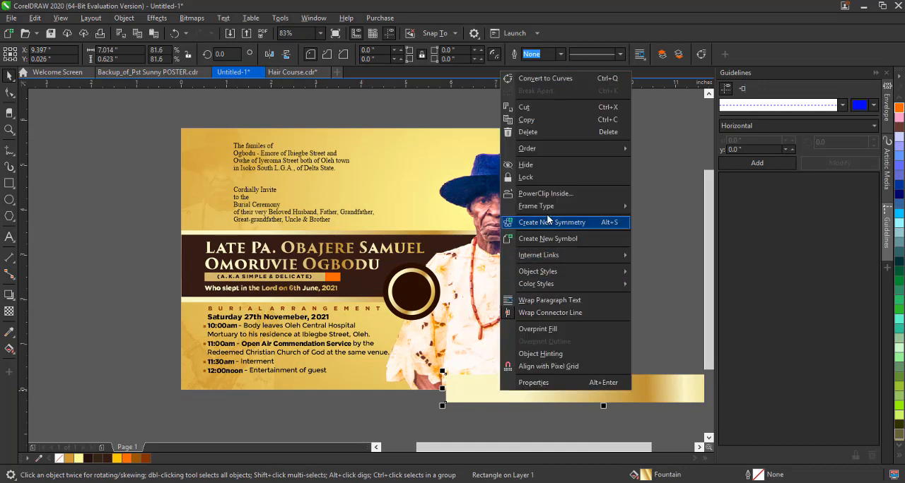
{"action": "left_click", "coordinate": [587, 193]}
{"action": "left_click", "coordinate": [523, 331]}
Round the clipped gold bar's upper-left corner with the Shape tool and mirror the bar horizontally.
{"action": "left_click_drag", "start_coordinate": [538, 385], "coordinate": [444, 390]}
{"action": "key", "text": "ctrl+z"}
{"action": "left_click", "coordinate": [8, 94]}
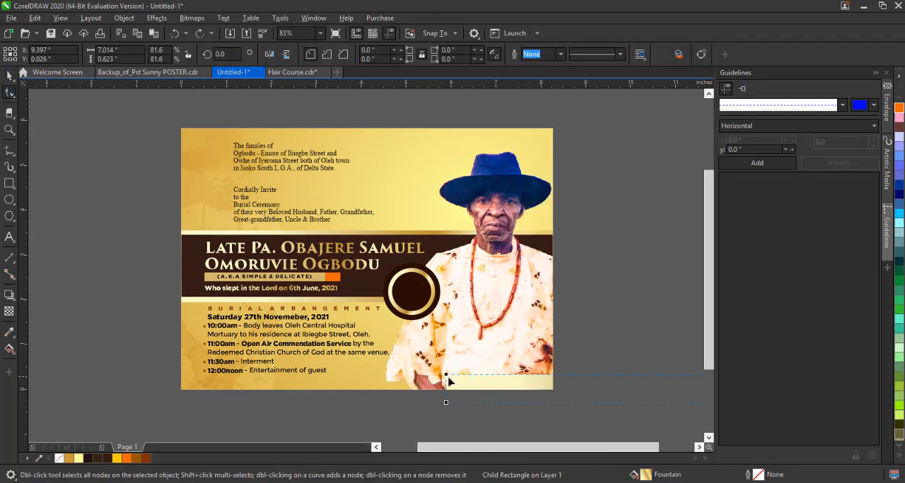
{"action": "key", "text": "space"}
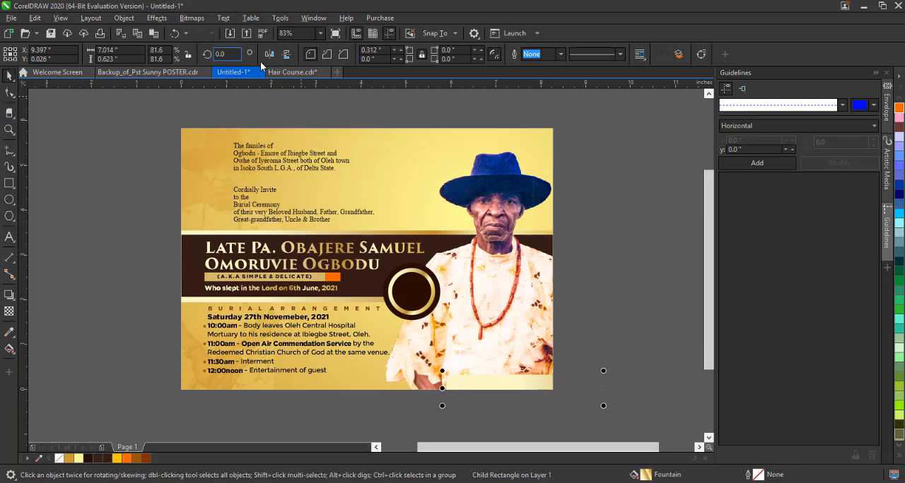
{"action": "left_click", "coordinate": [270, 55]}
Round the mirrored bar's upper-left corner and shift the bar slightly down along the card's bottom edge.
{"action": "left_click", "coordinate": [8, 94]}
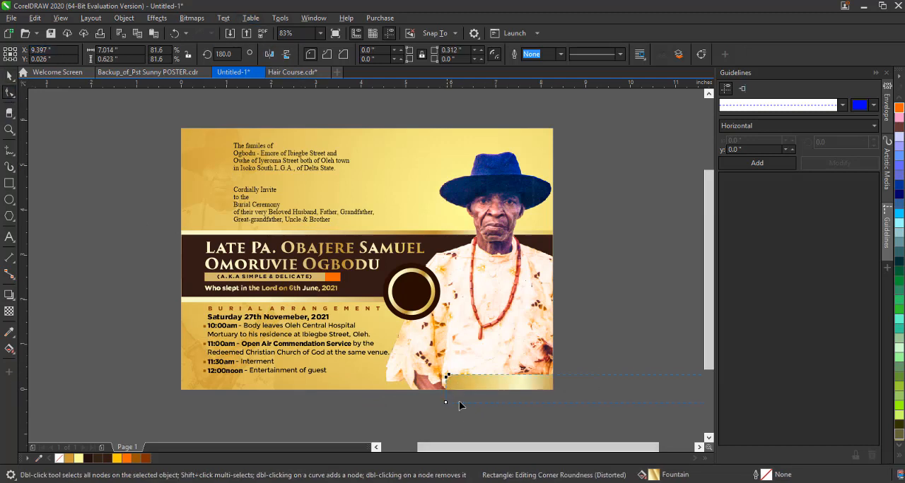
{"action": "left_click", "coordinate": [10, 77]}
{"action": "left_click", "coordinate": [92, 203]}
{"action": "left_click_drag", "start_coordinate": [504, 381], "coordinate": [510, 388]}
{"action": "left_click", "coordinate": [617, 256]}
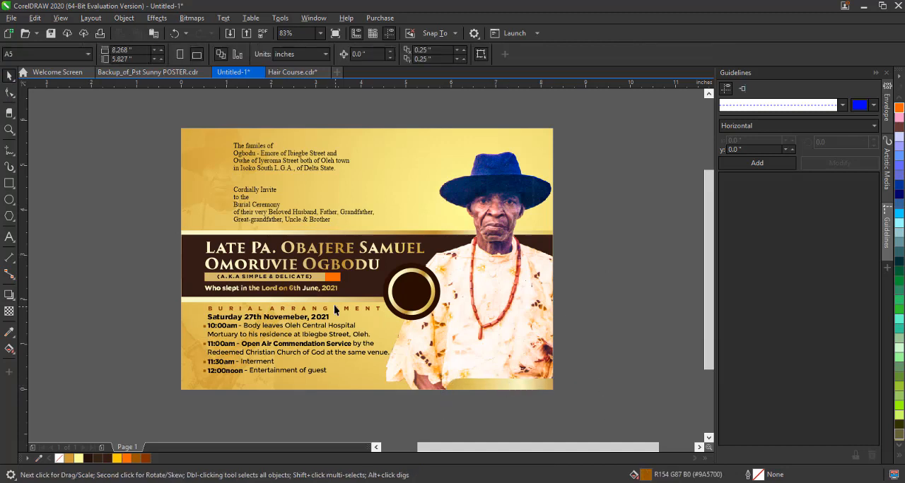
Group the burial arrangement heading, schedule text and bullets, and shrink the group slightly to about 4.04 inches wide.
{"action": "left_click", "coordinate": [317, 294]}
{"action": "left_click", "coordinate": [319, 289]}
{"action": "left_click", "coordinate": [310, 404]}
{"action": "left_click_drag", "start_coordinate": [153, 285], "coordinate": [402, 392]}
{"action": "left_click_drag", "start_coordinate": [107, 297], "coordinate": [387, 376]}
{"action": "key", "text": "ctrl+g"}
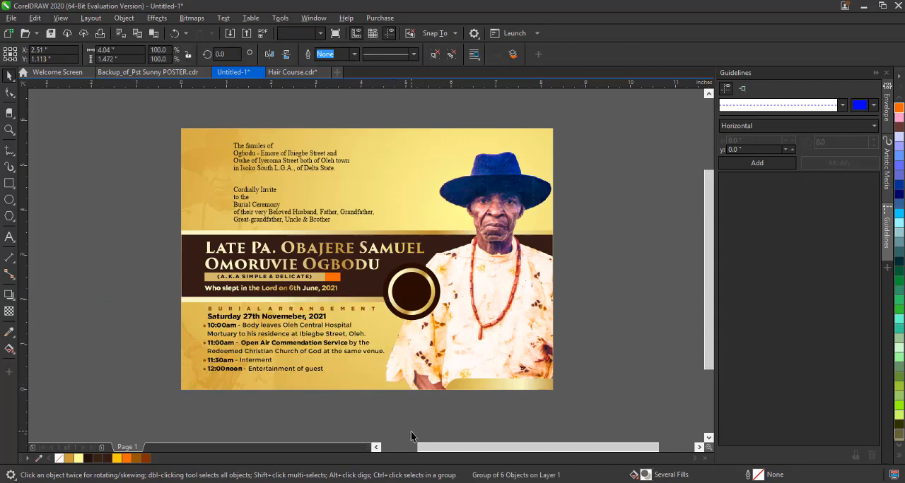
{"action": "left_click", "coordinate": [412, 433]}
{"action": "left_click", "coordinate": [314, 355]}
{"action": "key", "text": "Escape"}
{"action": "key", "text": "z"}
{"action": "left_click", "coordinate": [172, 55]}
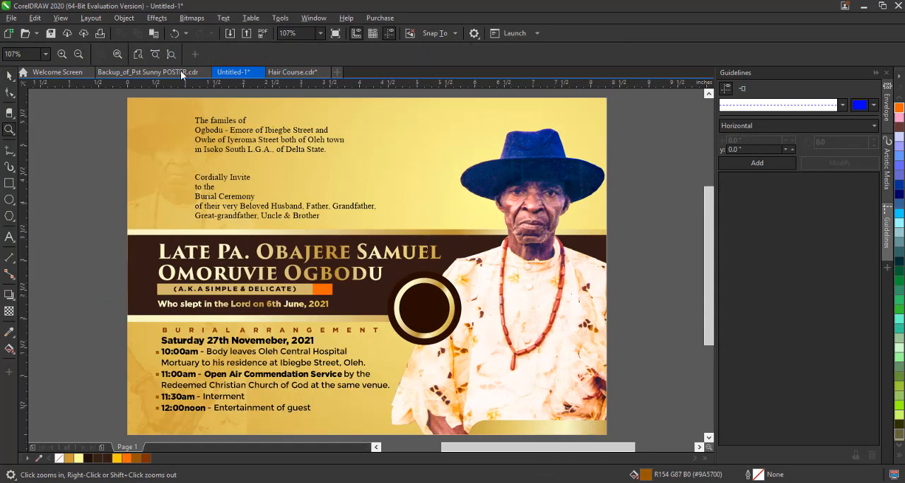
{"action": "left_click", "coordinate": [144, 55]}
{"action": "key", "text": "space"}
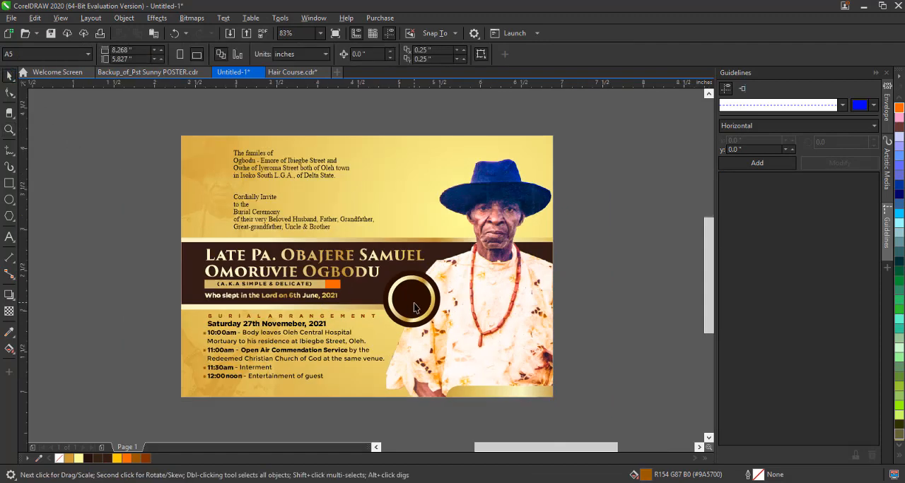
Duplicate the "Who slept in the Lord" line toward the round badge and replace the copy's text with 102.
{"action": "scroll", "coordinate": [410, 309], "scroll_direction": "up", "scroll_amount": 3}
{"action": "left_click", "coordinate": [238, 345]}
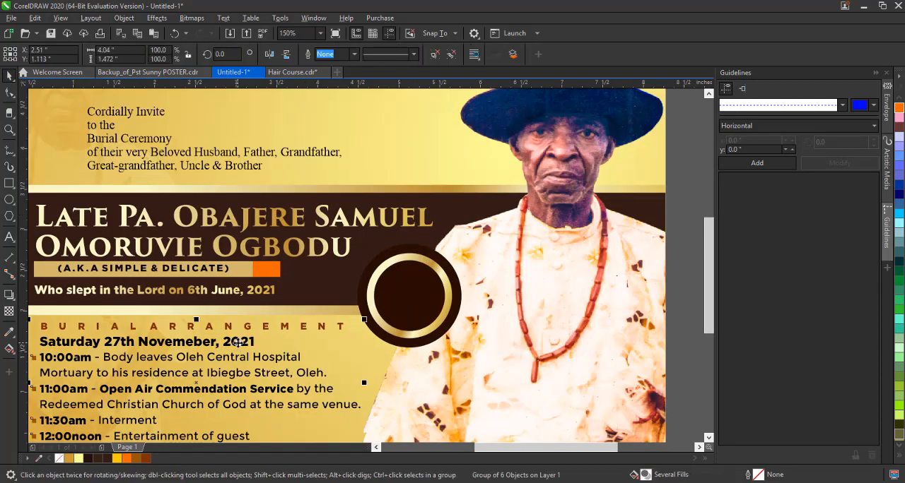
{"action": "left_click_drag", "start_coordinate": [218, 290], "coordinate": [409, 297]}
{"action": "right_click", "coordinate": [409, 296]}
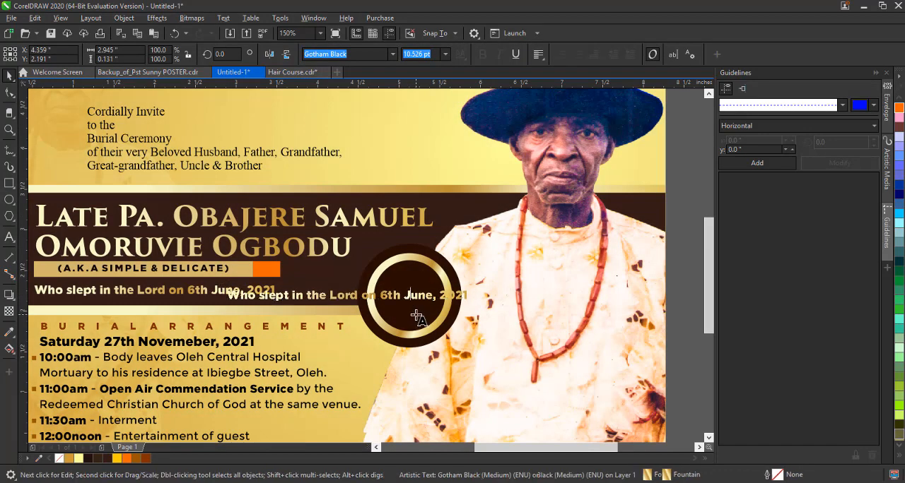
{"action": "key", "text": "F8"}
{"action": "key", "text": "ctrl+a"}
{"action": "key", "text": "BackSpace"}
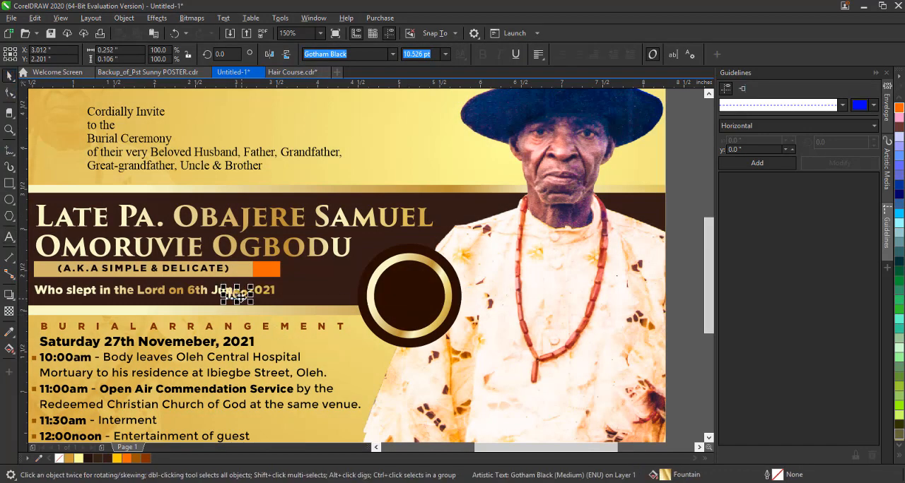
Place the enlarged 102 in the middle of the badge and scale the dark inner circle up to about 0.95 inches.
{"action": "left_click_drag", "start_coordinate": [240, 297], "coordinate": [432, 293]}
{"action": "left_click", "coordinate": [423, 314]}
{"action": "left_click_drag", "start_coordinate": [449, 256], "coordinate": [453, 253]}
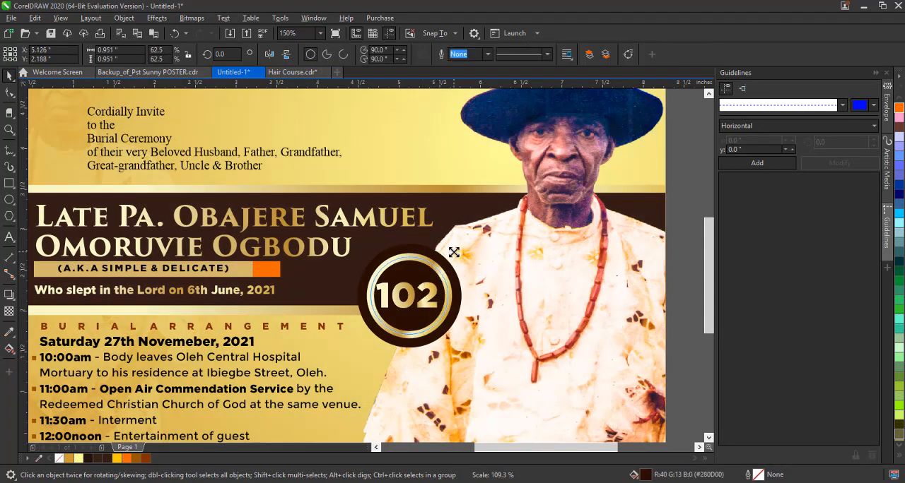
Duplicate the 102 text above and below itself in the badge and change the copies to Aged and Years.
{"action": "left_click", "coordinate": [433, 313]}
{"action": "left_click_drag", "start_coordinate": [440, 316], "coordinate": [427, 274]}
{"action": "left_click", "coordinate": [430, 301]}
{"action": "right_click", "coordinate": [428, 274]}
{"action": "key", "text": "F8"}
{"action": "key", "text": "ctrl+a"}
{"action": "type", "text": "A"}
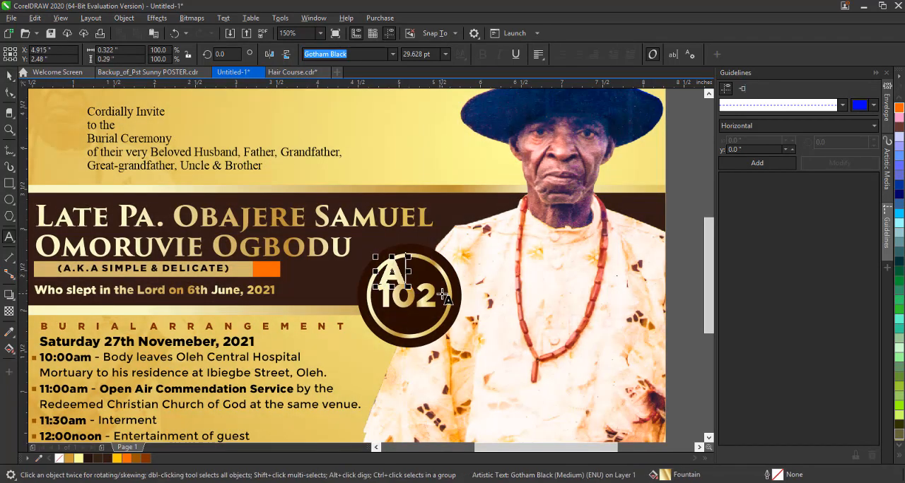
{"action": "type", "text": "ged"}
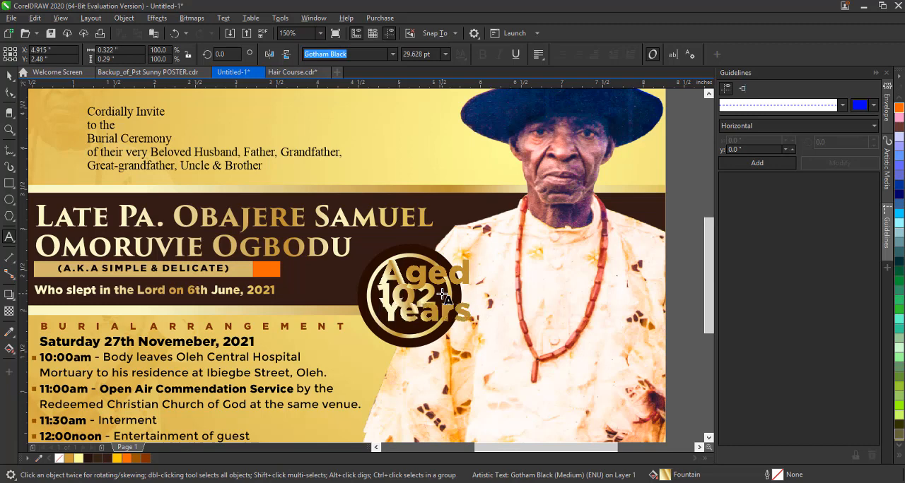
Shrink the Aged and Years texts to fit inside the gold ring and centre them above and below 102.
{"action": "key", "text": "ctrl+space"}
{"action": "left_click", "coordinate": [442, 321]}
{"action": "left_click_drag", "start_coordinate": [474, 326], "coordinate": [445, 317]}
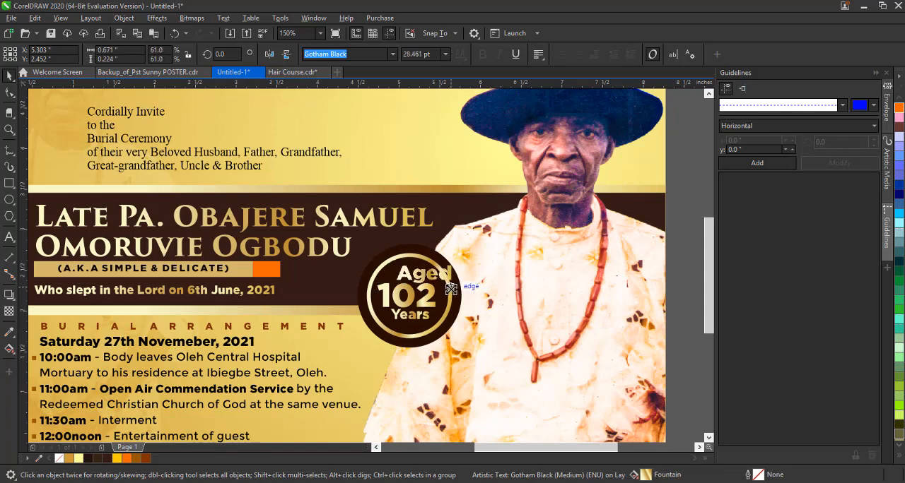
{"action": "left_click_drag", "start_coordinate": [450, 289], "coordinate": [429, 266]}
{"action": "left_click", "coordinate": [429, 295], "text": "shift"}
{"action": "left_click", "coordinate": [422, 316], "text": "shift"}
{"action": "key", "text": "c"}
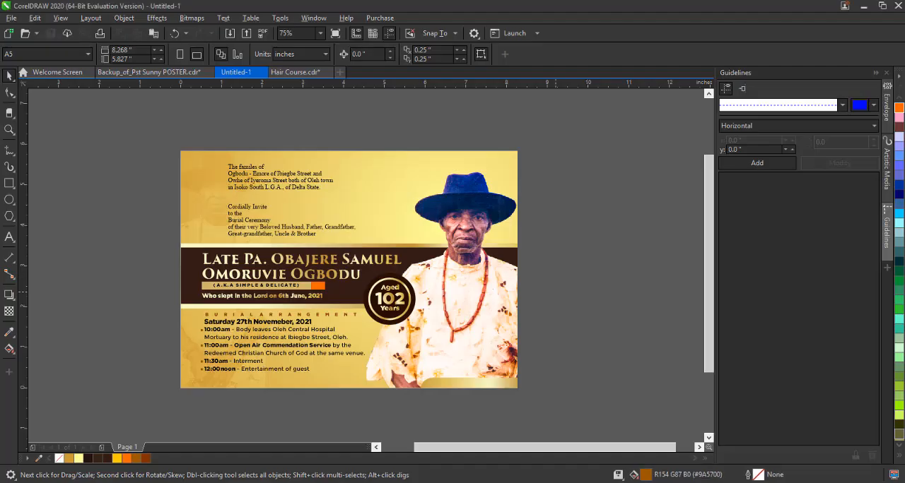
Try the Ashley Crawford font on the badge's 102 text.
{"action": "scroll", "coordinate": [330, 271], "scroll_direction": "up", "scroll_amount": 2}
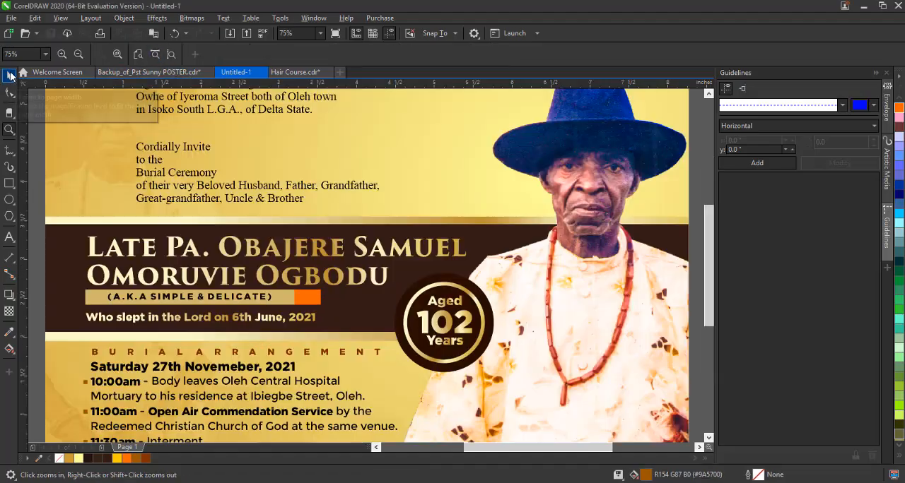
{"action": "double_click", "coordinate": [449, 323]}
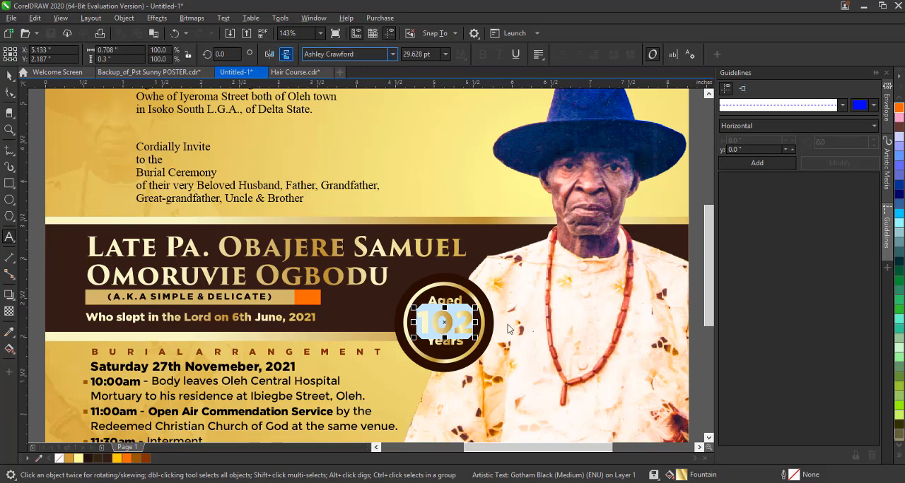
{"action": "left_click", "coordinate": [9, 76]}
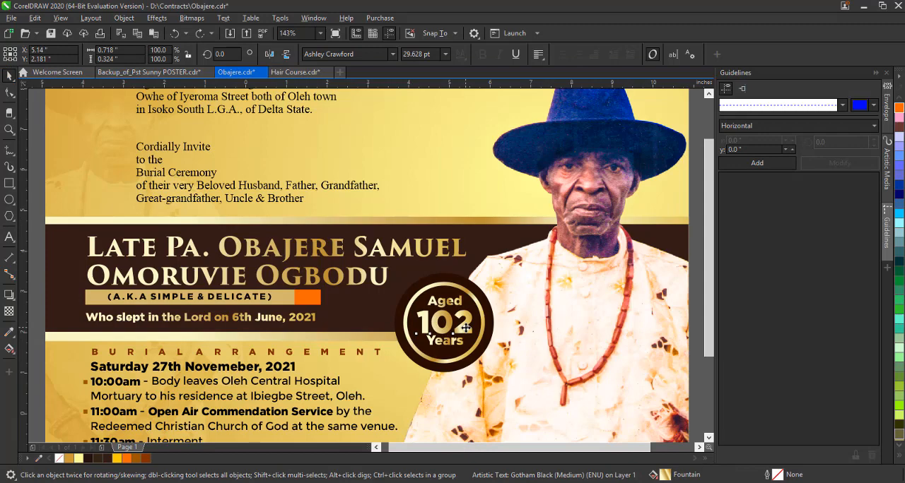
Convert the badge's Years text to uppercase and centre it beneath 102.
{"action": "scroll", "coordinate": [466, 327], "scroll_direction": "down", "scroll_amount": 3}
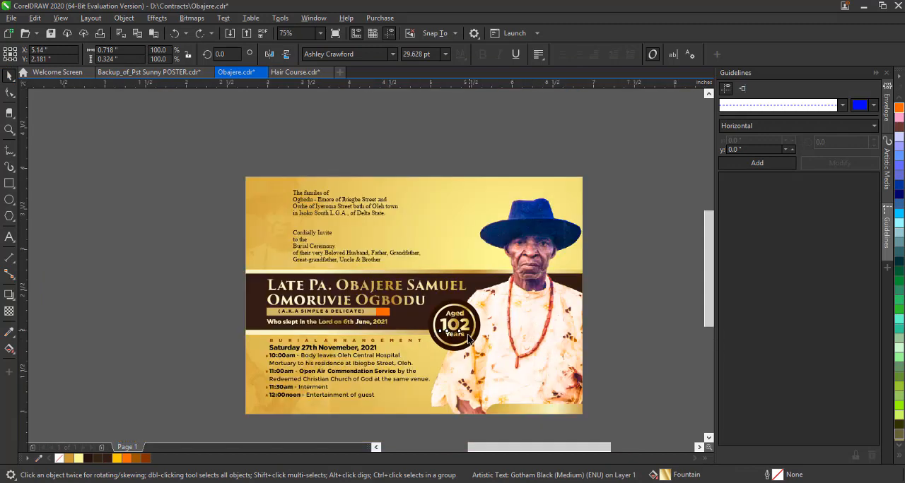
{"action": "scroll", "coordinate": [445, 325], "scroll_direction": "up", "scroll_amount": 5}
{"action": "left_click", "coordinate": [434, 337]}
{"action": "left_click", "coordinate": [222, 20]}
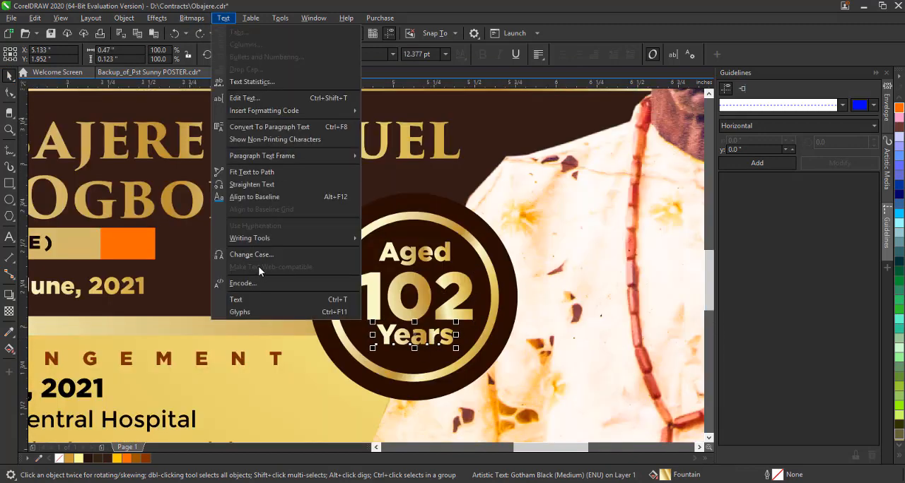
{"action": "left_click", "coordinate": [251, 254]}
{"action": "left_click", "coordinate": [434, 283]}
{"action": "left_click_drag", "start_coordinate": [453, 343], "coordinate": [445, 342]}
{"action": "left_click", "coordinate": [454, 316], "text": "shift"}
{"action": "left_click", "coordinate": [538, 54]}
{"action": "left_click", "coordinate": [556, 95]}
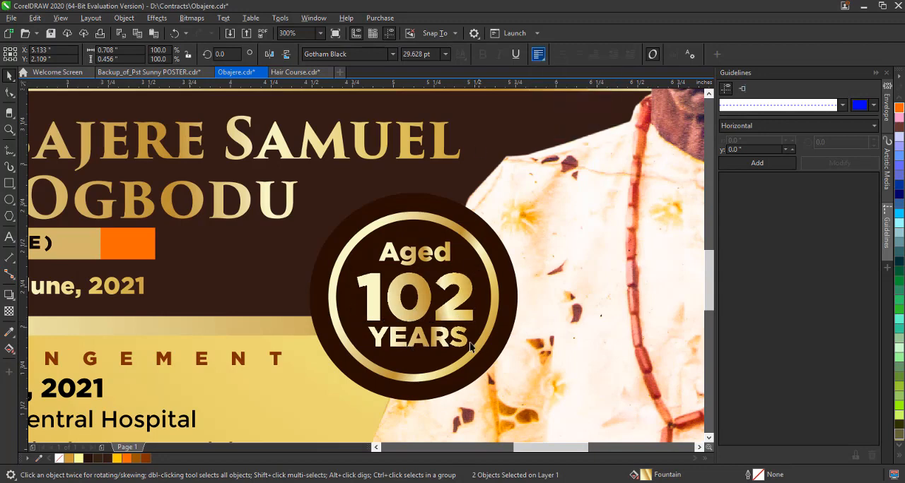
{"action": "left_click", "coordinate": [491, 311], "text": "shift"}
Convert the badge's Aged text to uppercase and move it slightly down toward 102.
{"action": "left_click", "coordinate": [425, 253]}
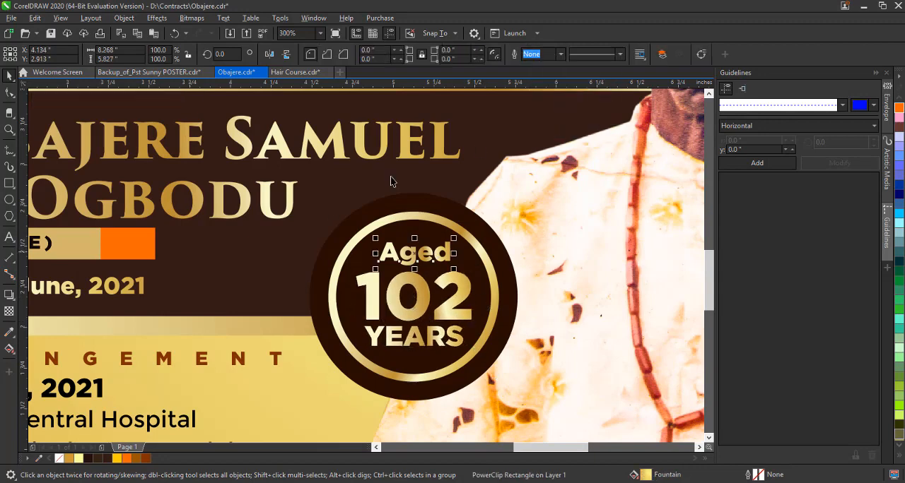
{"action": "left_click", "coordinate": [223, 18]}
{"action": "left_click", "coordinate": [262, 258]}
{"action": "left_click", "coordinate": [406, 236]}
{"action": "left_click", "coordinate": [438, 282]}
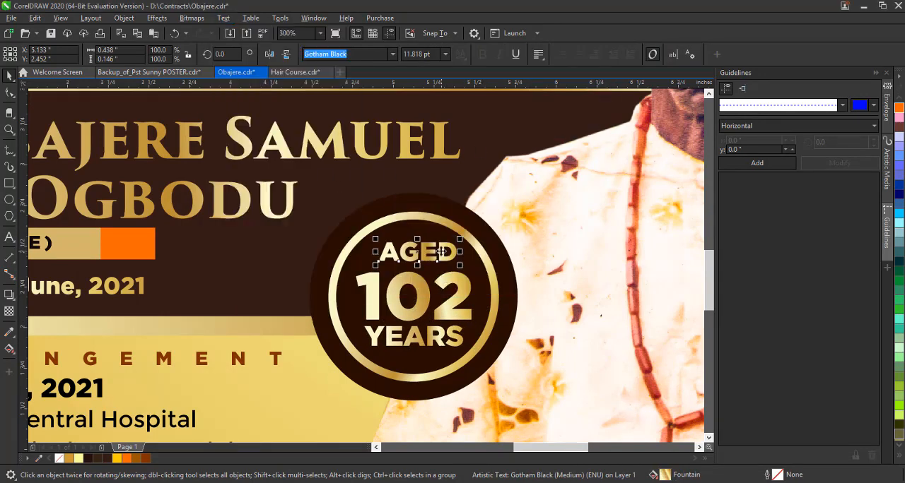
{"action": "left_click_drag", "start_coordinate": [438, 252], "coordinate": [441, 259]}
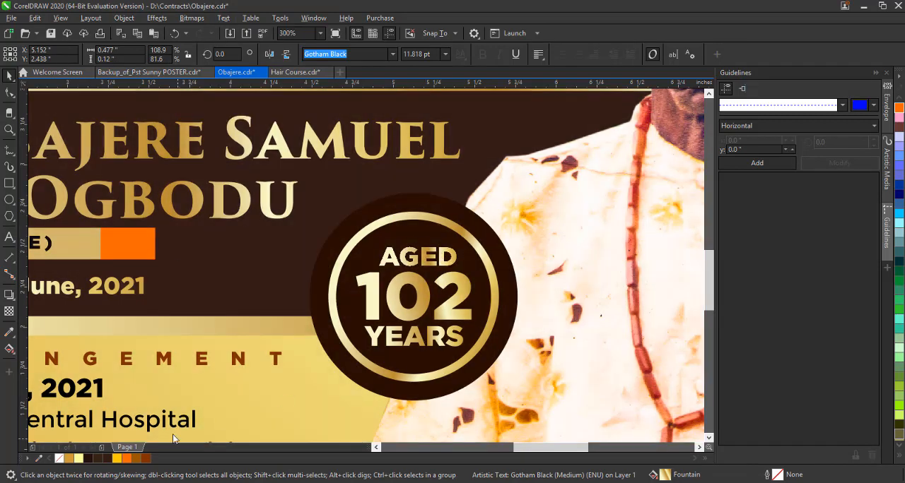
Recolour the orange block at the end of the alias strip with reddish brown #7E3000.
{"action": "left_click", "coordinate": [127, 243]}
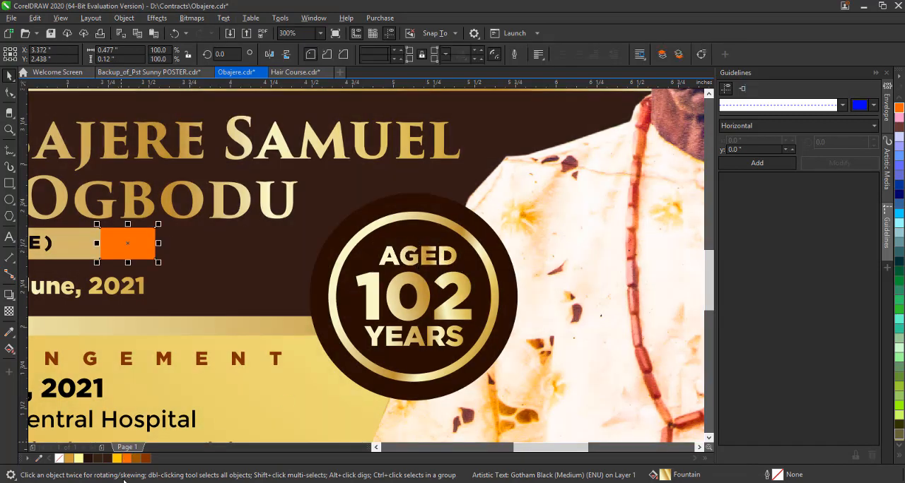
{"action": "left_click", "coordinate": [135, 458]}
{"action": "left_click", "coordinate": [145, 458]}
Group the badge's AGED, 102 and YEARS texts with the gold ring and PowerClip the group inside the dark circle.
{"action": "left_click", "coordinate": [439, 258]}
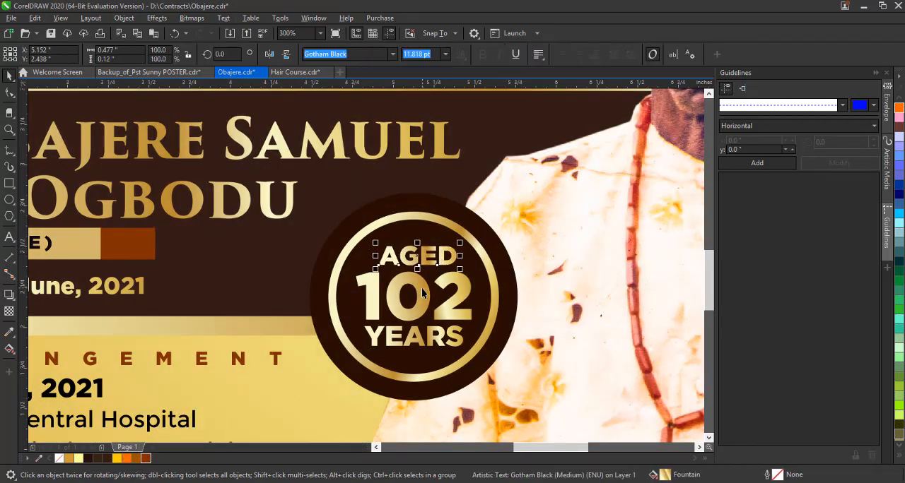
{"action": "left_click", "coordinate": [422, 298], "text": "shift"}
{"action": "left_click", "coordinate": [418, 338], "text": "shift"}
{"action": "left_click", "coordinate": [419, 221], "text": "shift"}
{"action": "left_click_drag", "start_coordinate": [416, 228], "coordinate": [546, 259]}
{"action": "key", "text": "ctrl+z"}
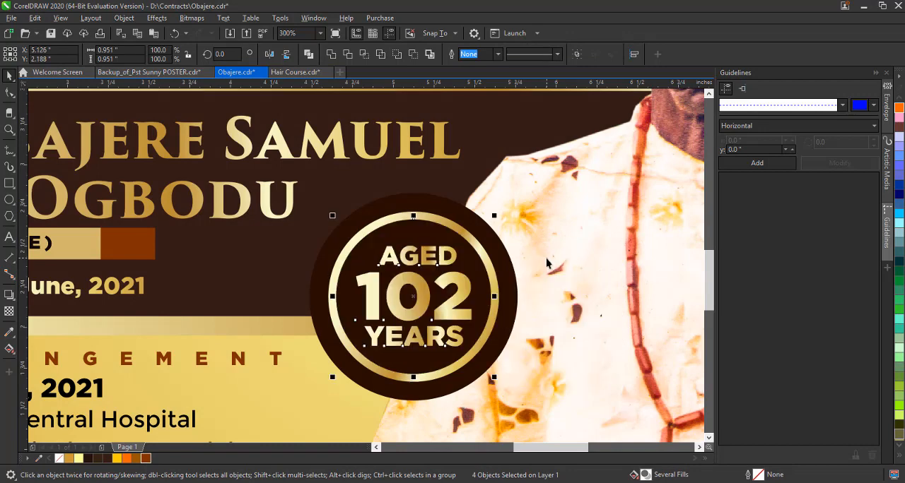
{"action": "left_click", "coordinate": [455, 233]}
{"action": "left_click", "coordinate": [451, 222], "text": "shift"}
{"action": "right_click", "coordinate": [451, 221]}
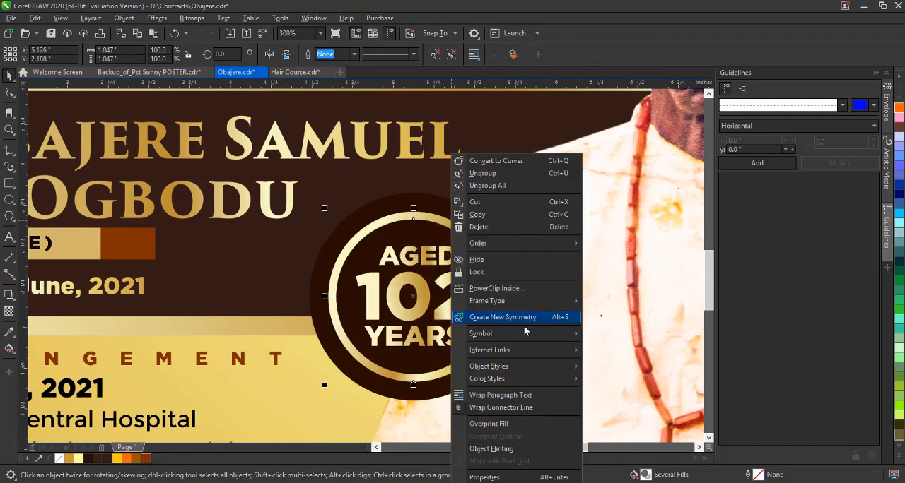
{"action": "left_click", "coordinate": [524, 326]}
Draw a rectangle about 0.91 by 1.60 inches over the badge's left half and fill it with Chalk #FFFF99.
{"action": "left_click", "coordinate": [9, 184]}
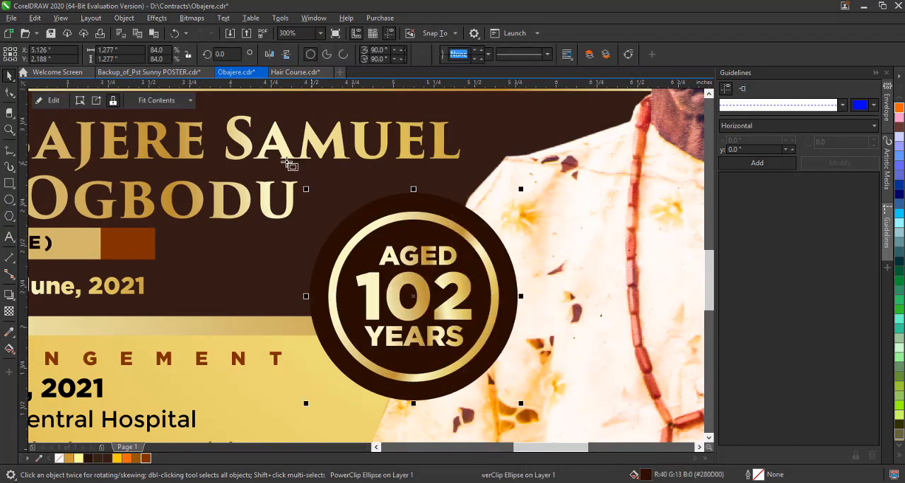
{"action": "mouse_move", "coordinate": [267, 156]}
{"action": "left_mouse_down"}
{"action": "mouse_move", "coordinate": [422, 412]}
{"action": "mouse_move", "coordinate": [419, 423]}
{"action": "left_mouse_up"}
{"action": "key", "text": "space"}
{"action": "left_click", "coordinate": [79, 459]}
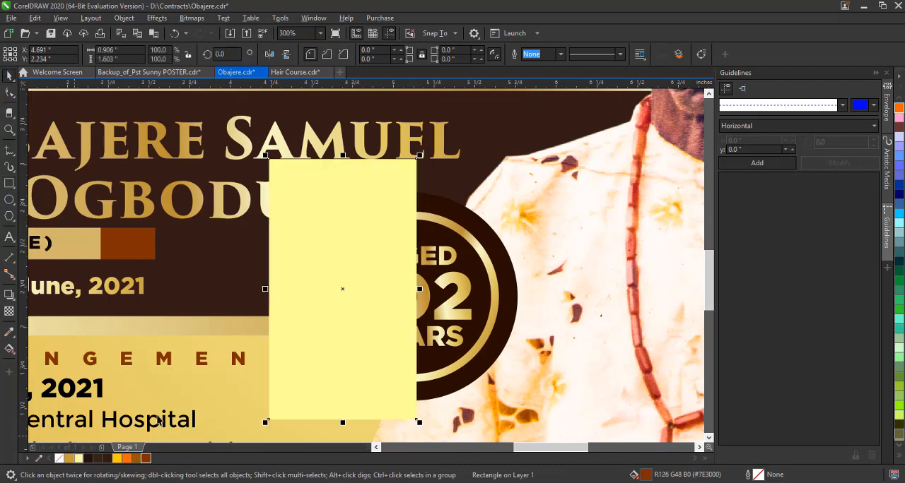
Nudge the pale yellow rectangle slightly up and skew it horizontally so that its upper edge slants toward the portrait.
{"action": "left_click", "coordinate": [334, 266]}
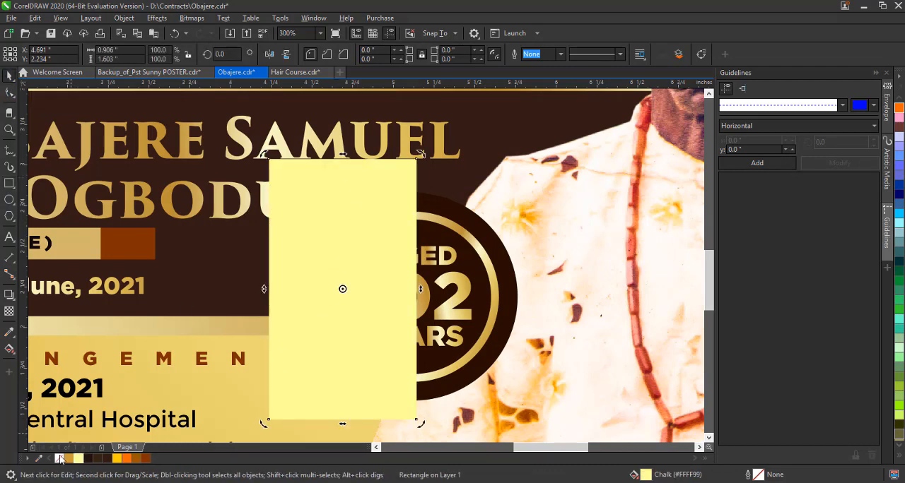
{"action": "left_click", "coordinate": [383, 261]}
{"action": "left_click_drag", "start_coordinate": [340, 199], "coordinate": [339, 196]}
{"action": "left_click", "coordinate": [345, 208]}
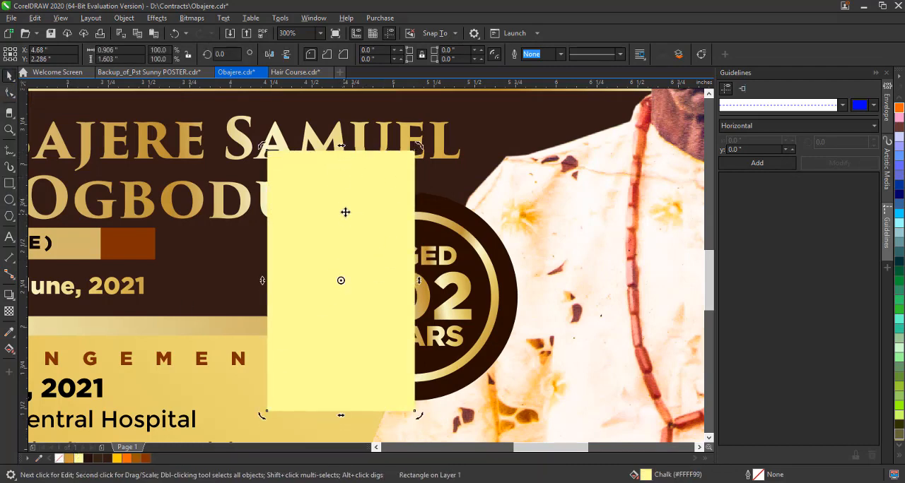
{"action": "left_click_drag", "start_coordinate": [343, 150], "coordinate": [413, 150]}
PowerClip the slanted pale yellow shape inside the badge's dark circle, covering its left part.
{"action": "right_click", "coordinate": [429, 209]}
{"action": "left_click", "coordinate": [480, 287]}
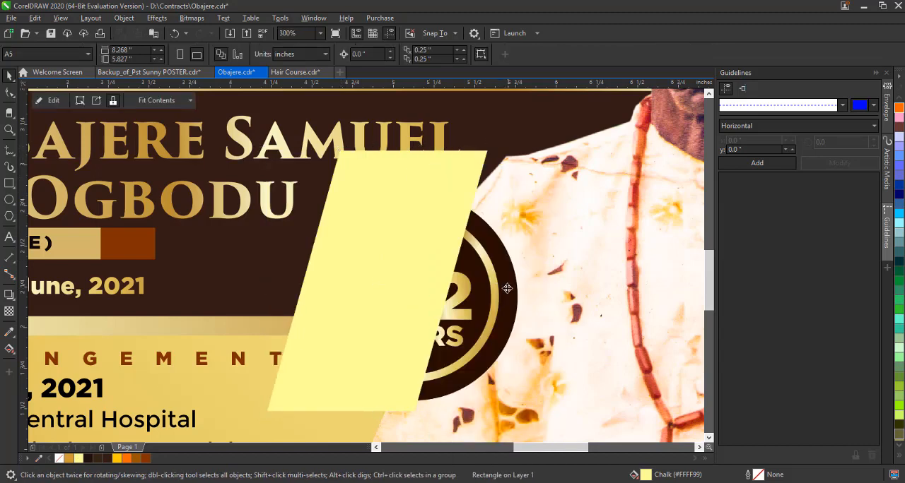
{"action": "left_click", "coordinate": [505, 287]}
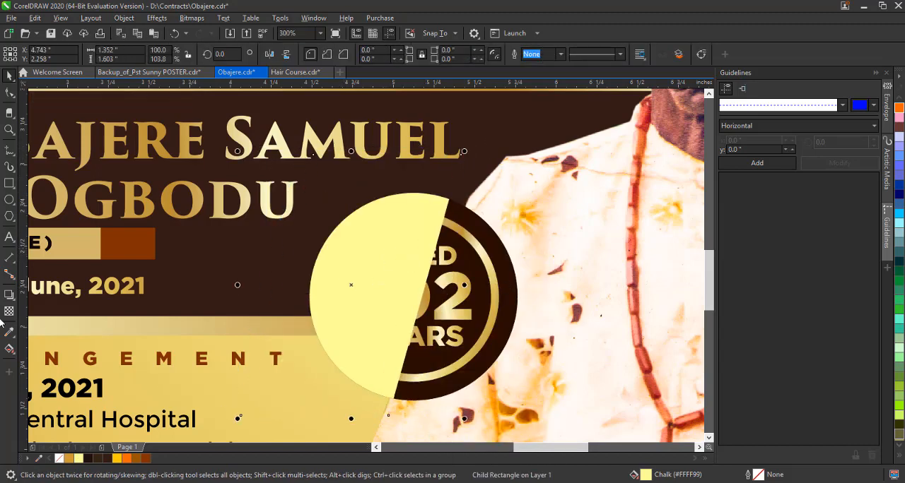
Apply a transparency to the slanted shape clipped in the badge, turning it into a subtle sheen.
{"action": "left_click", "coordinate": [9, 311]}
{"action": "left_click", "coordinate": [27, 54]}
{"action": "left_click_drag", "start_coordinate": [241, 56], "coordinate": [245, 75]}
{"action": "key", "text": "z"}
{"action": "left_click", "coordinate": [168, 57]}
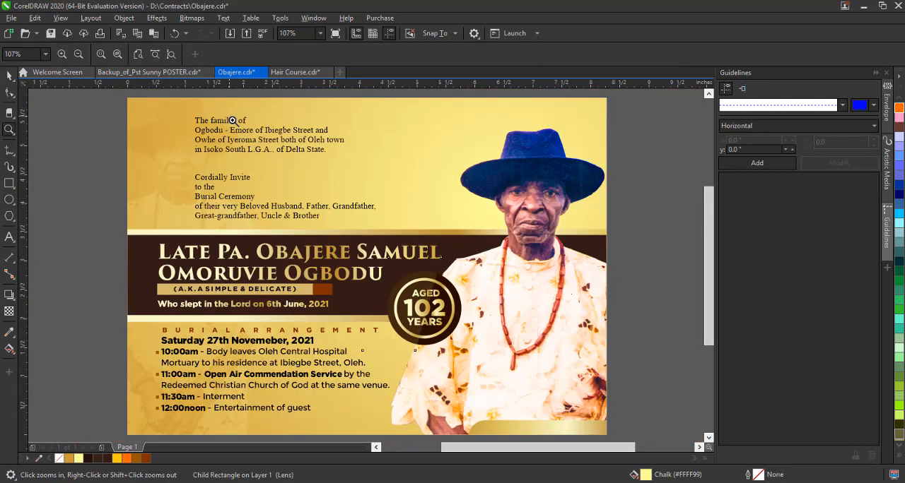
{"action": "left_click", "coordinate": [10, 75]}
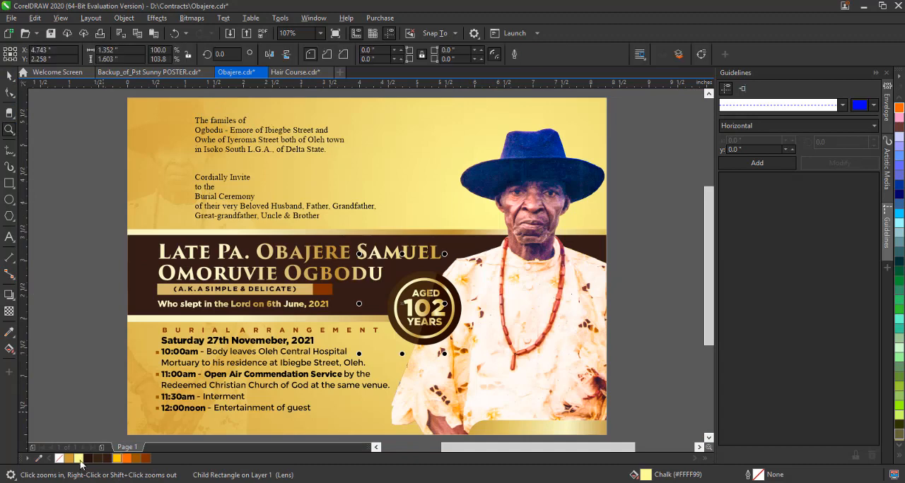
Recolour the badge's transparent slanted shape white and deselect it.
{"action": "left_click", "coordinate": [899, 460]}
{"action": "left_click", "coordinate": [867, 204]}
{"action": "left_click", "coordinate": [628, 337]}
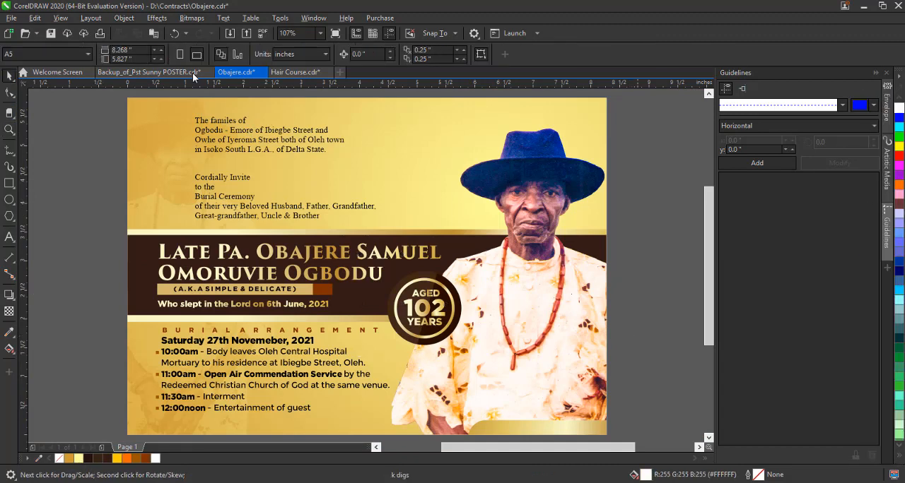
Add a slightly offset copy of the gold corner shape beneath the portrait and fill it with brown #9A5700.
{"action": "key", "text": "z"}
{"action": "left_click", "coordinate": [136, 57]}
{"action": "left_click", "coordinate": [9, 75]}
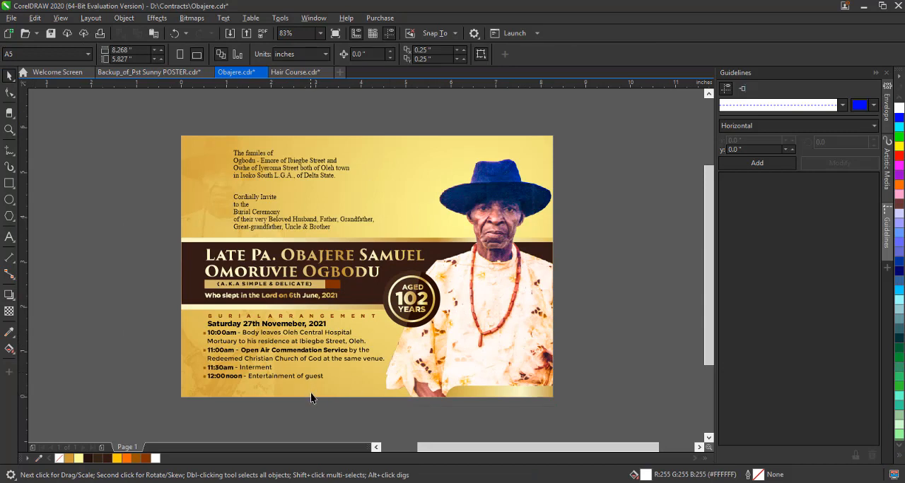
{"action": "left_click_drag", "start_coordinate": [517, 394], "coordinate": [526, 398]}
{"action": "left_click", "coordinate": [137, 459]}
{"action": "key", "text": "Escape"}
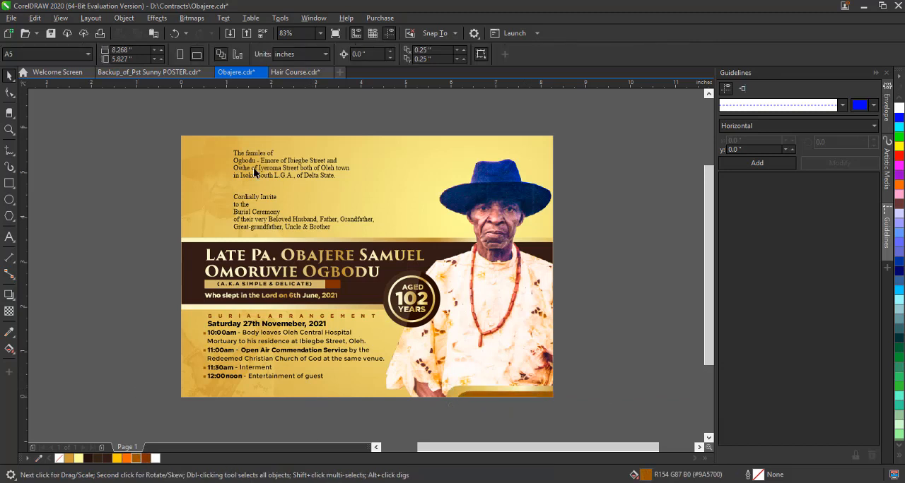
Set the opening families paragraph in Montserrat and join its second line to the first.
{"action": "left_click", "coordinate": [260, 347]}
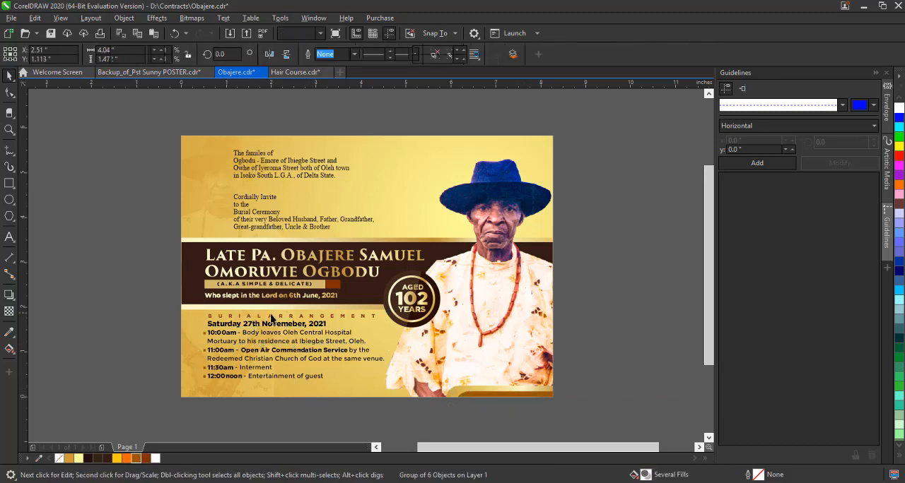
{"action": "left_click", "coordinate": [269, 173]}
{"action": "scroll", "coordinate": [272, 172], "scroll_direction": "up", "scroll_amount": 2}
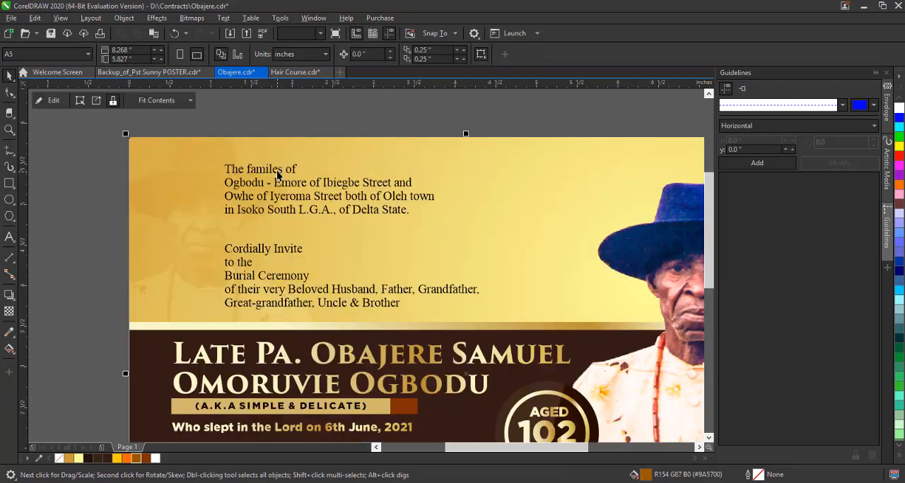
{"action": "left_click", "coordinate": [392, 55]}
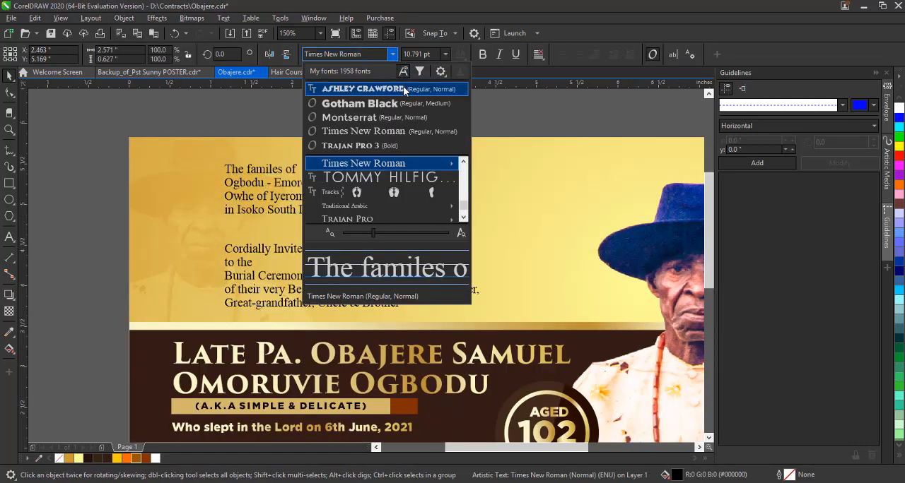
{"action": "left_click", "coordinate": [387, 118]}
{"action": "double_click", "coordinate": [226, 185]}
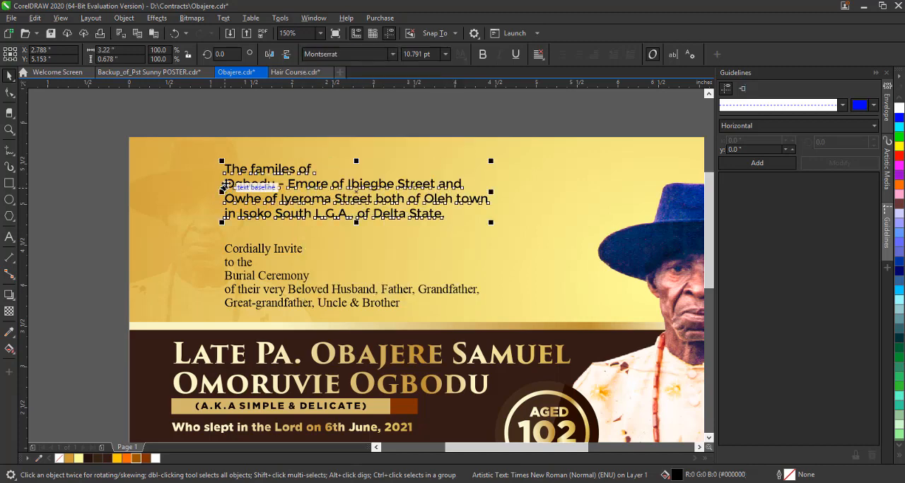
{"action": "key", "text": "BackSpace"}
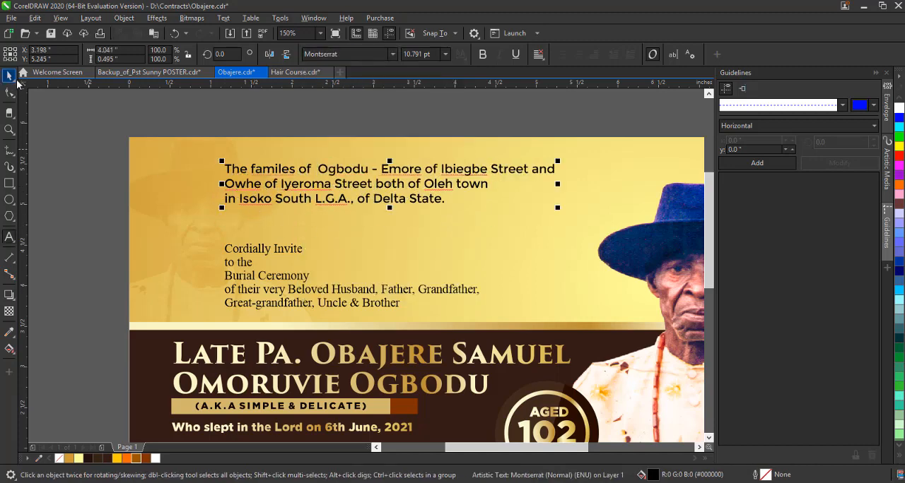
Set the two family names in the opening paragraph in Gotham Black to emphasise them.
{"action": "left_click", "coordinate": [9, 236]}
{"action": "left_click_drag", "start_coordinate": [317, 170], "coordinate": [425, 175]}
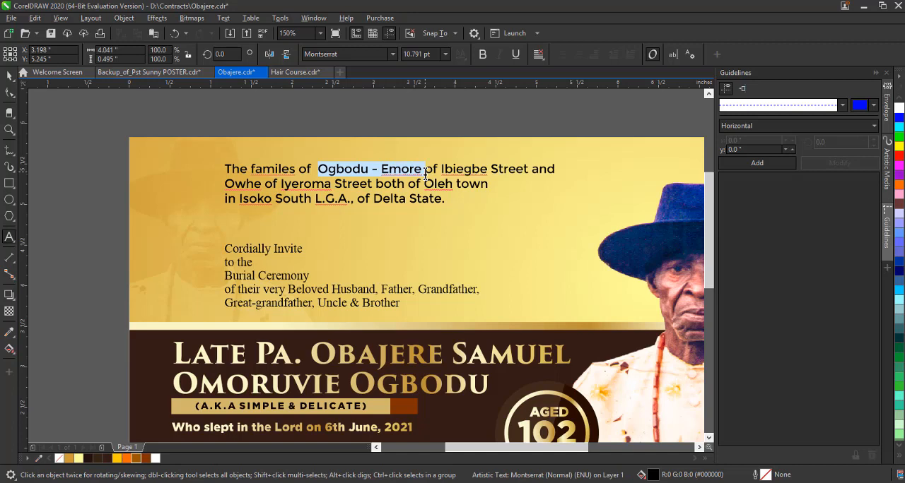
{"action": "left_click", "coordinate": [393, 54]}
{"action": "key", "text": "Escape"}
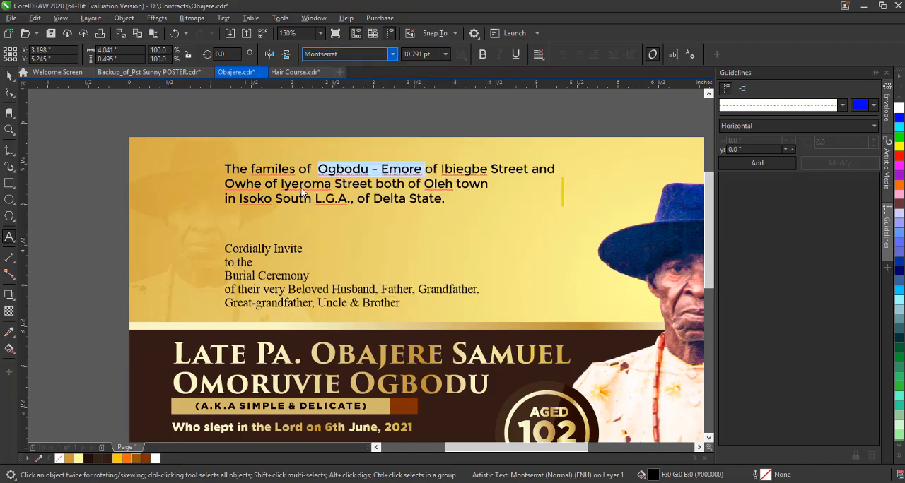
{"action": "left_click", "coordinate": [442, 171]}
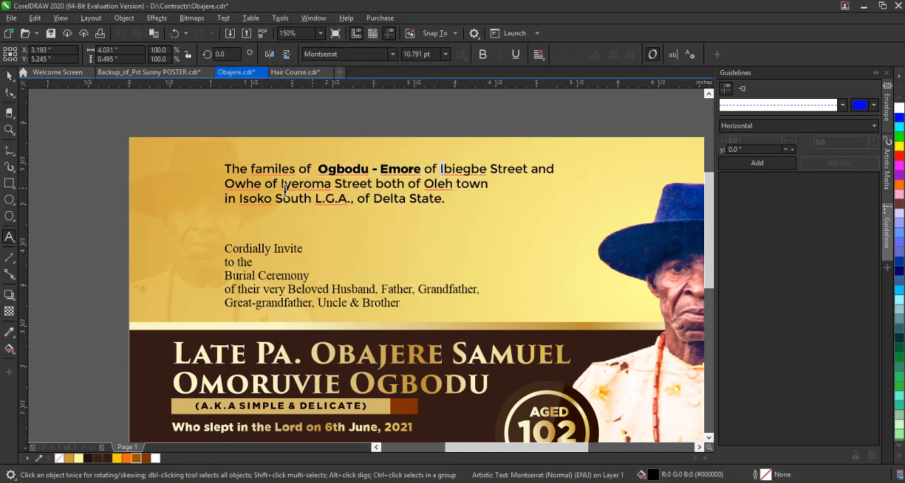
{"action": "left_click_drag", "start_coordinate": [262, 184], "coordinate": [214, 187]}
{"action": "left_click", "coordinate": [393, 54]}
{"action": "left_click", "coordinate": [381, 91]}
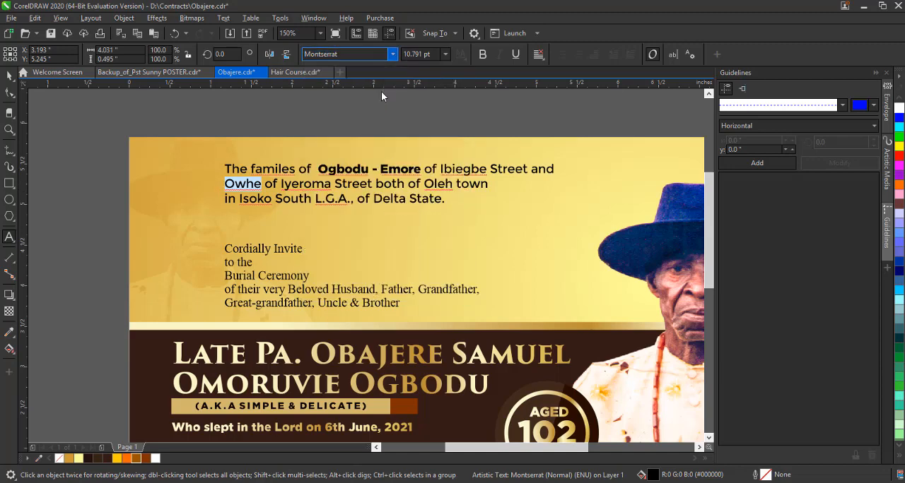
{"action": "left_click", "coordinate": [10, 77]}
Separate the Cordially Invite line from the lower invitation text and move it up beneath the families paragraph.
{"action": "left_click", "coordinate": [282, 248]}
{"action": "scroll", "coordinate": [336, 183], "scroll_direction": "down", "scroll_amount": 2}
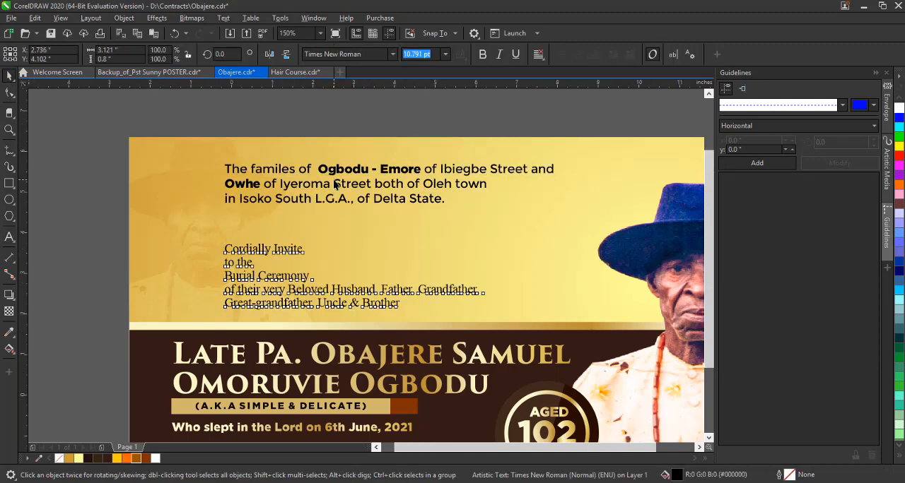
{"action": "left_click", "coordinate": [201, 187]}
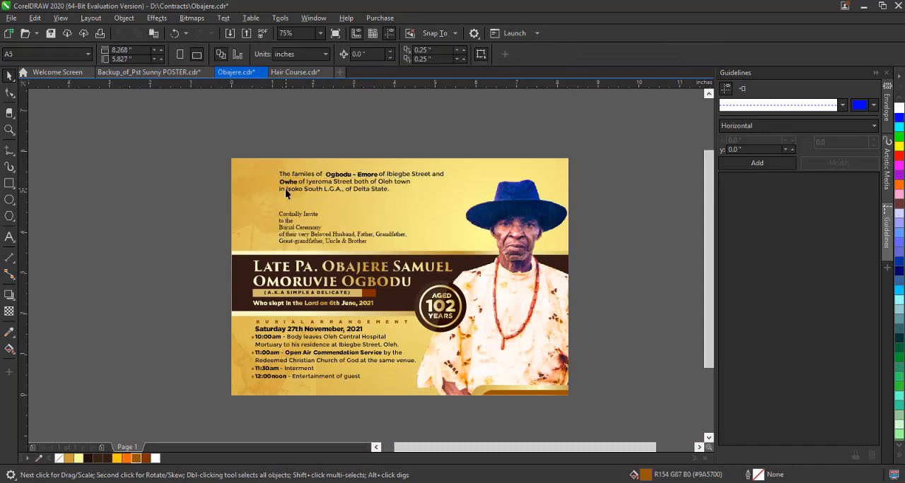
{"action": "scroll", "coordinate": [298, 188], "scroll_direction": "up", "scroll_amount": 2}
{"action": "left_click", "coordinate": [315, 248]}
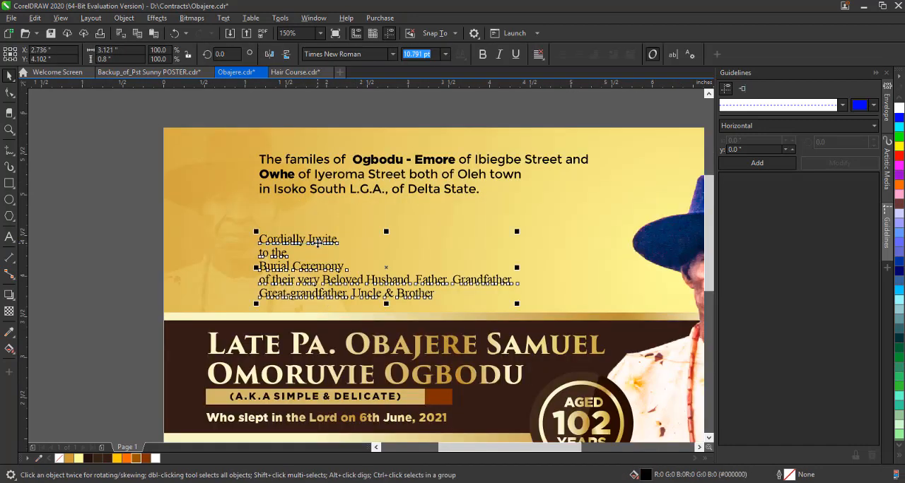
{"action": "left_click_drag", "start_coordinate": [315, 247], "coordinate": [381, 216]}
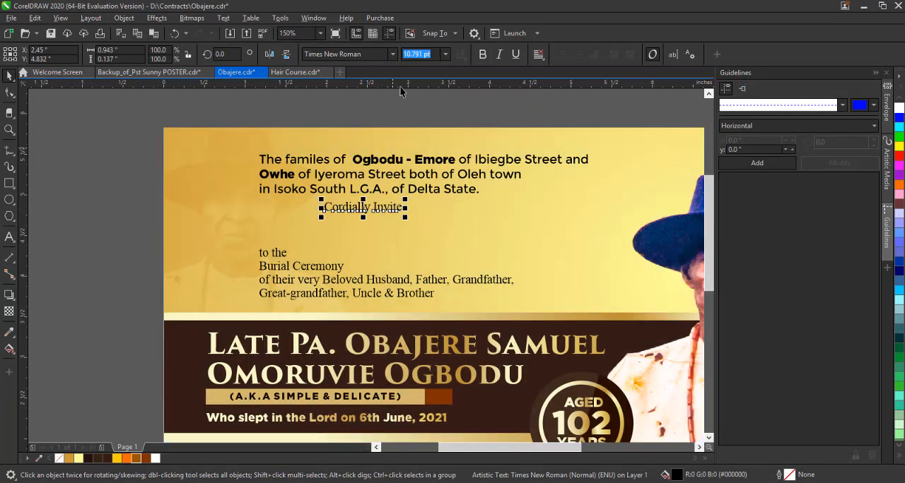
Set the Cordially Invite line in the Unthrift First Personal script font and enlarge it to about 17.3 pt.
{"action": "left_click", "coordinate": [392, 54]}
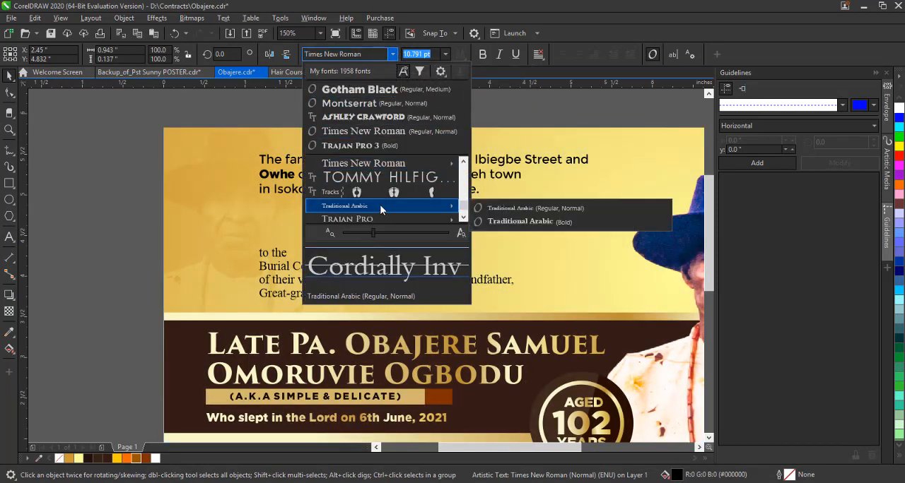
{"action": "scroll", "coordinate": [379, 207], "scroll_direction": "down", "scroll_amount": 2}
{"action": "scroll", "coordinate": [380, 207], "scroll_direction": "down", "scroll_amount": 5}
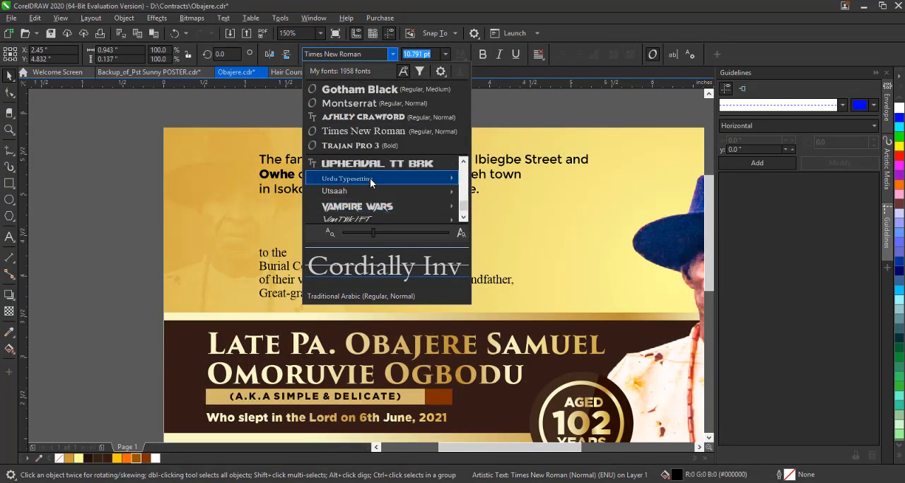
{"action": "scroll", "coordinate": [367, 186], "scroll_direction": "up", "scroll_amount": 2}
{"action": "scroll", "coordinate": [366, 187], "scroll_direction": "down", "scroll_amount": 1}
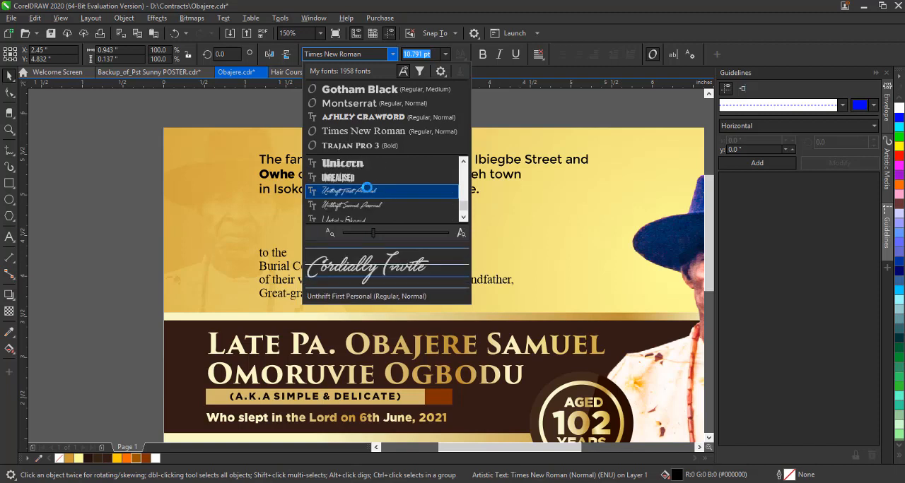
{"action": "left_click", "coordinate": [365, 189]}
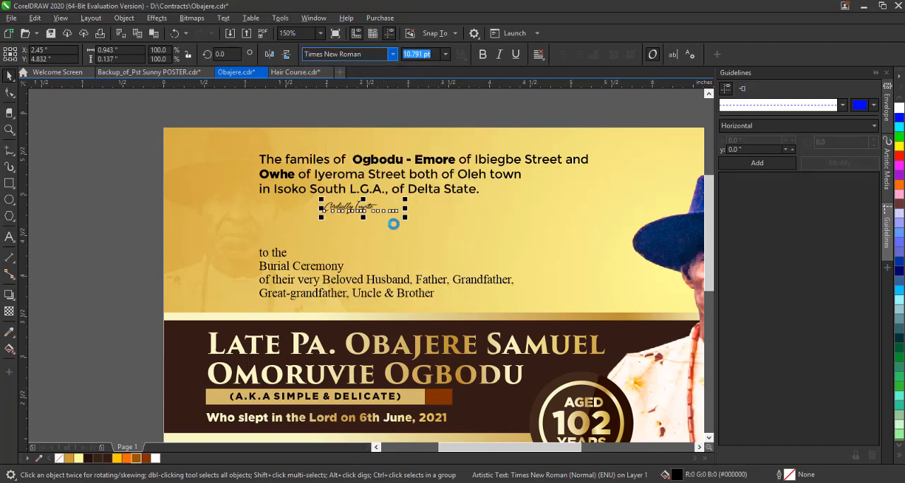
{"action": "left_click_drag", "start_coordinate": [415, 242], "coordinate": [414, 241]}
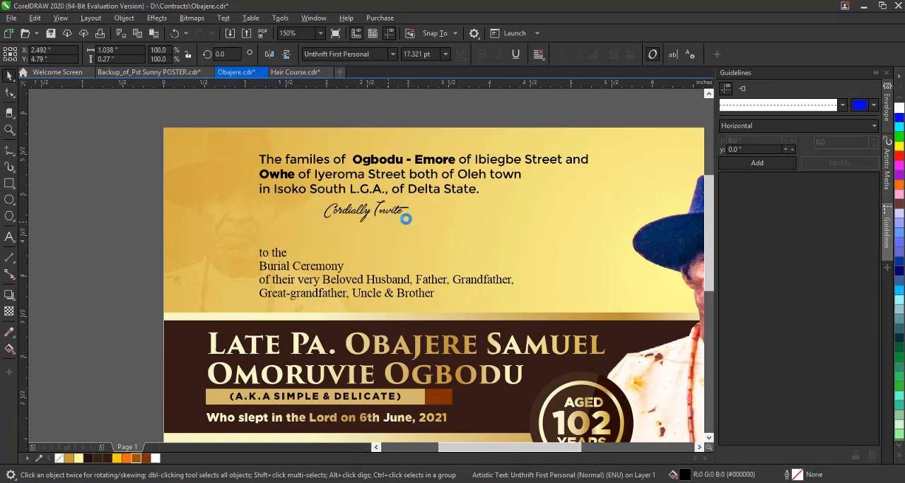
Scale the families paragraph down to about 10.3 pt and apply a slightly smaller preset font size to it.
{"action": "left_click", "coordinate": [465, 203]}
{"action": "mouse_move", "coordinate": [585, 195]}
{"action": "left_mouse_down"}
{"action": "mouse_move", "coordinate": [576, 203]}
{"action": "mouse_move", "coordinate": [569, 193]}
{"action": "left_mouse_up"}
{"action": "left_click", "coordinate": [454, 117]}
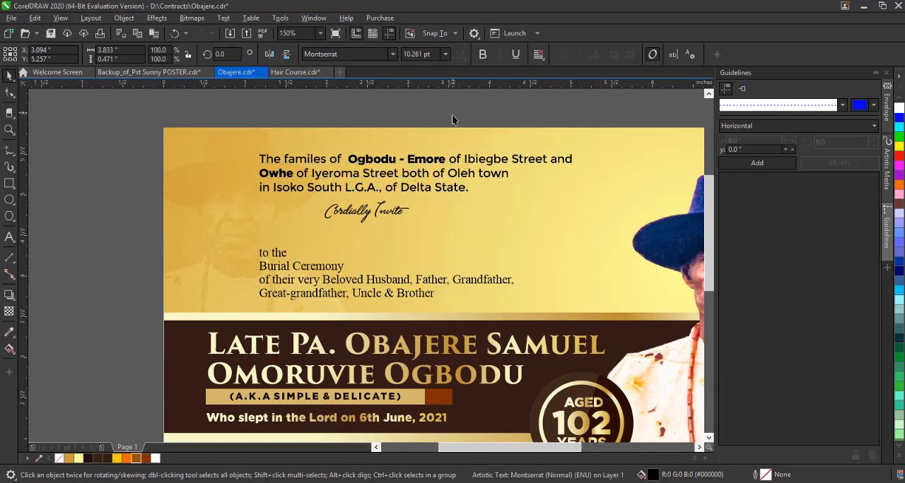
{"action": "left_click", "coordinate": [470, 163]}
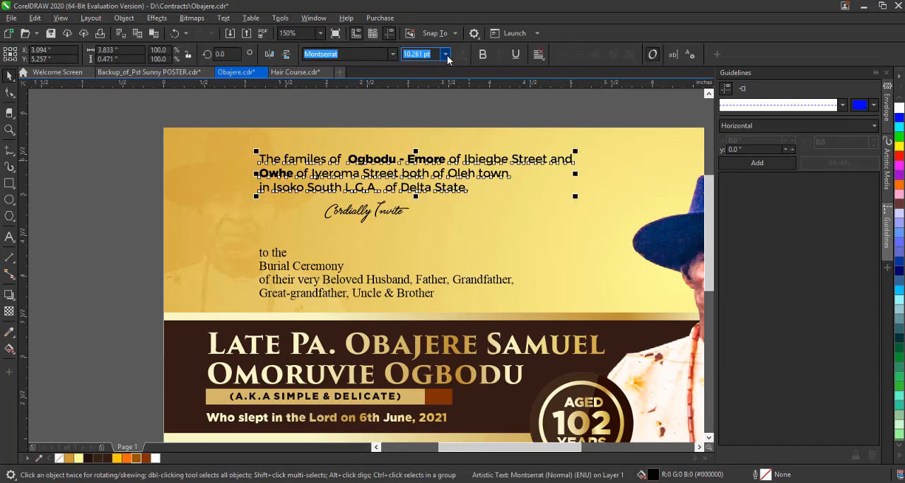
{"action": "left_click", "coordinate": [446, 55]}
{"action": "left_click", "coordinate": [429, 113]}
{"action": "left_click", "coordinate": [434, 104]}
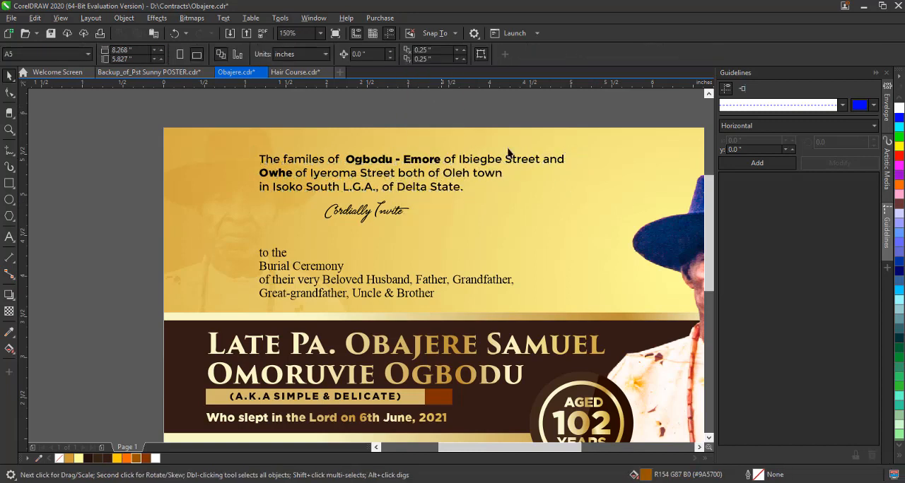
{"action": "double_click", "coordinate": [545, 162]}
{"action": "left_click_drag", "start_coordinate": [543, 160], "coordinate": [576, 155]}
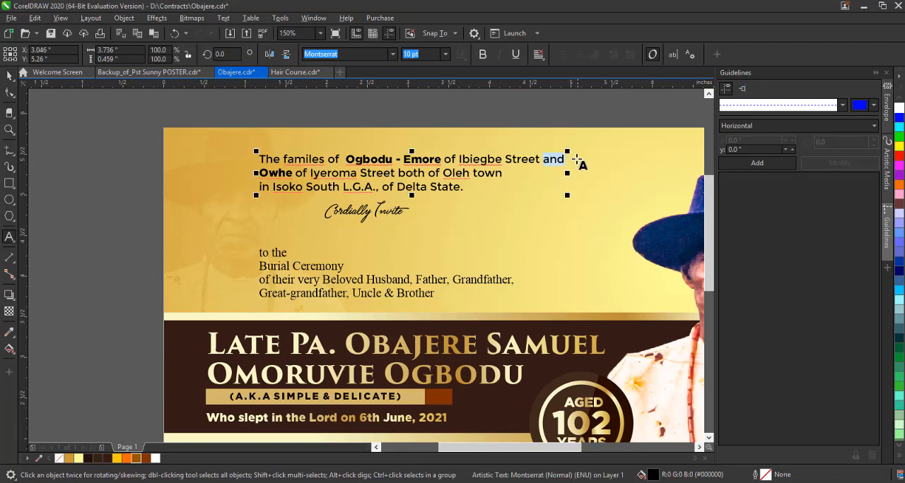
{"action": "left_click", "coordinate": [121, 196]}
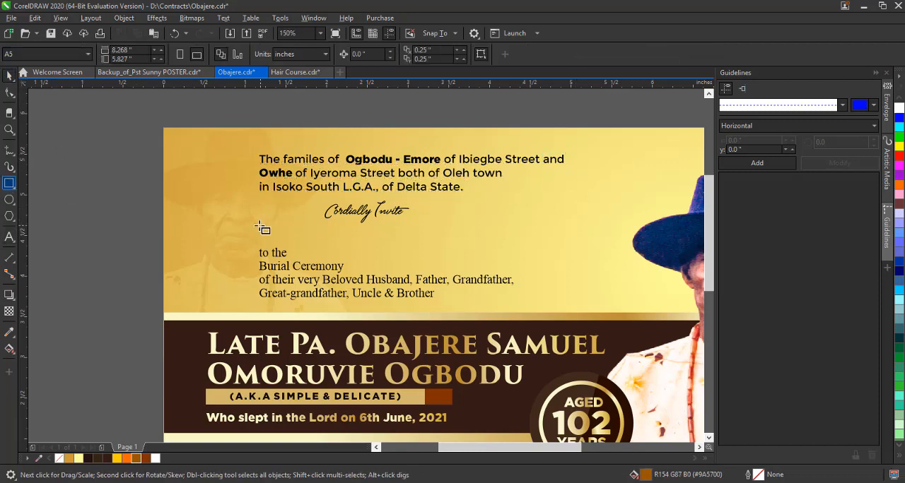
Draw a white bar about 4 by 0.27 inches beneath the Cordially Invite line.
{"action": "mouse_move", "coordinate": [255, 225]}
{"action": "left_mouse_down"}
{"action": "mouse_move", "coordinate": [593, 261]}
{"action": "mouse_move", "coordinate": [590, 252]}
{"action": "left_mouse_up"}
{"action": "key", "text": "space"}
{"action": "left_click", "coordinate": [155, 458]}
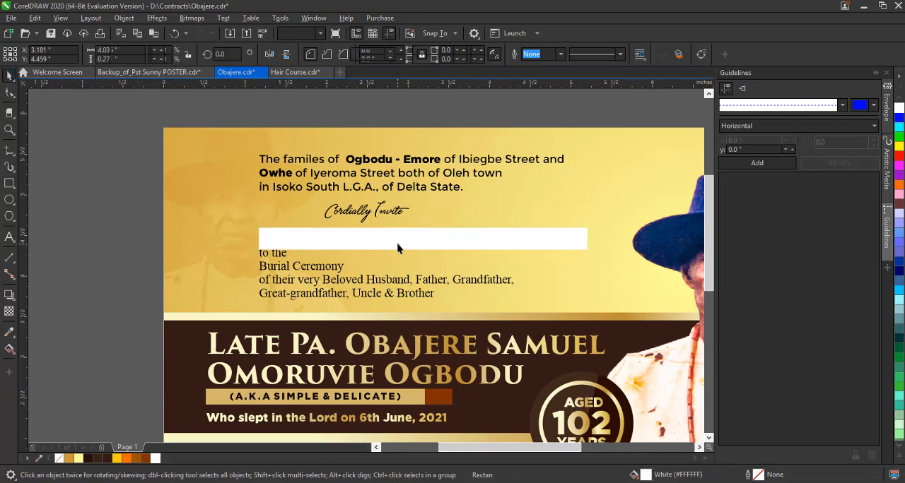
Duplicate the white bar as a block about 0.3 inches wide at its far end and fill it brown.
{"action": "left_click", "coordinate": [400, 244]}
{"action": "left_click", "coordinate": [275, 238]}
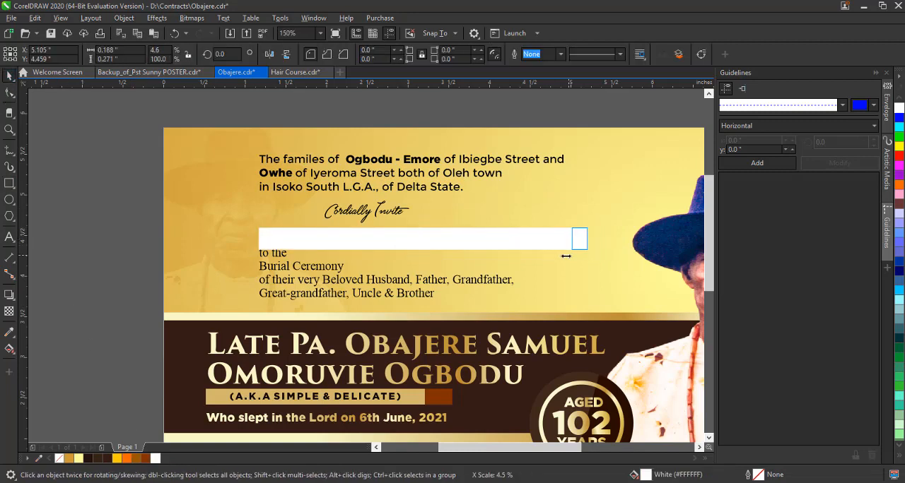
{"action": "left_click_drag", "start_coordinate": [559, 261], "coordinate": [559, 261]}
{"action": "left_click", "coordinate": [139, 458]}
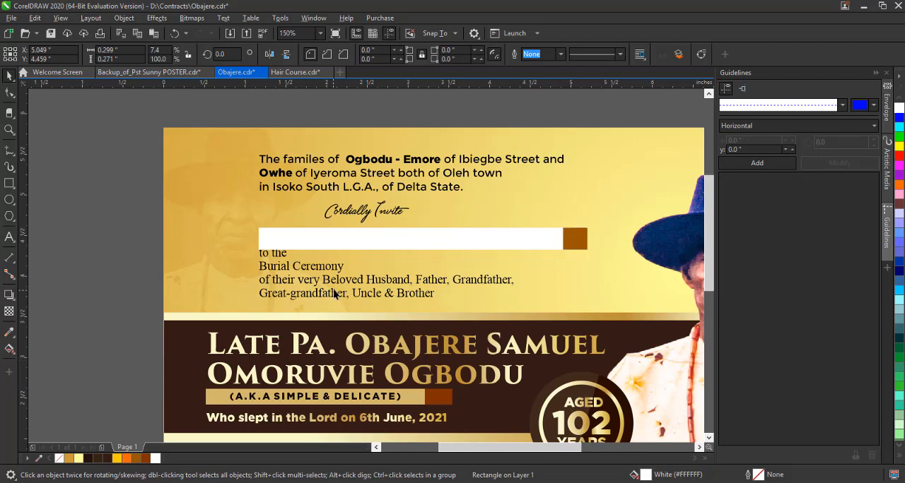
Place the words "to the" on the brown end block and widen the block to hold them.
{"action": "left_click_drag", "start_coordinate": [273, 253], "coordinate": [543, 246]}
{"action": "left_click", "coordinate": [564, 232]}
{"action": "left_click", "coordinate": [579, 241]}
{"action": "left_click", "coordinate": [580, 245]}
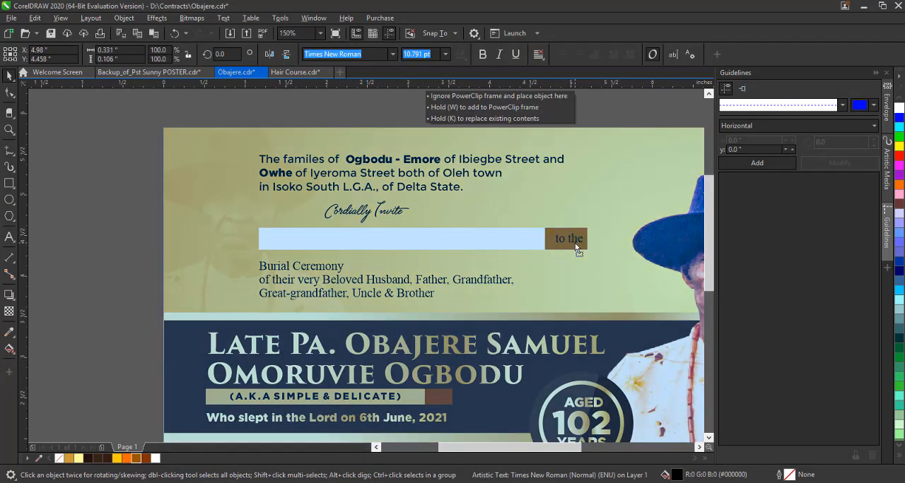
Colour the "to the" text white, set it in Montserrat and scale it down to fit the brown block.
{"action": "left_click", "coordinate": [156, 459]}
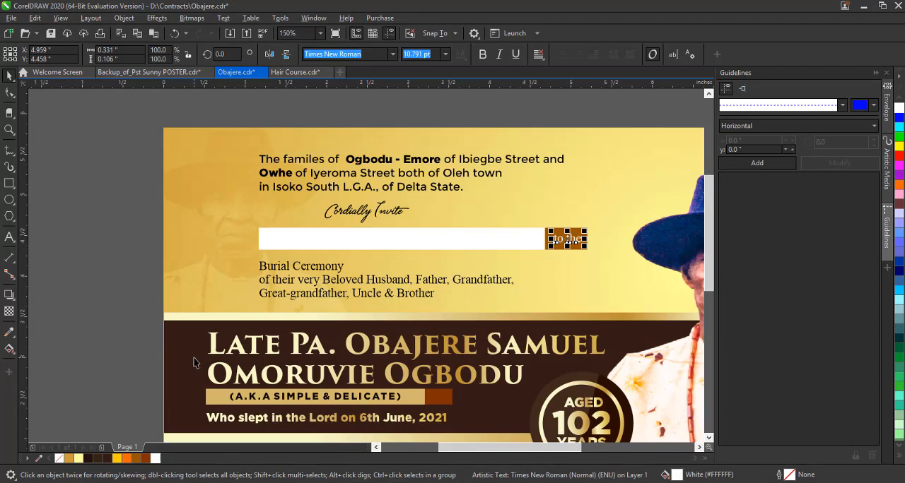
{"action": "left_click", "coordinate": [392, 54]}
{"action": "key", "text": "Escape"}
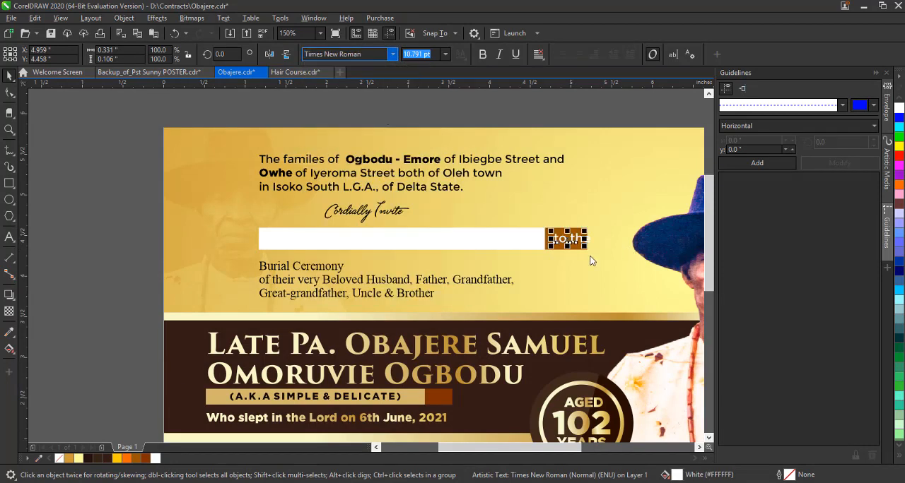
{"action": "left_click_drag", "start_coordinate": [593, 246], "coordinate": [580, 250]}
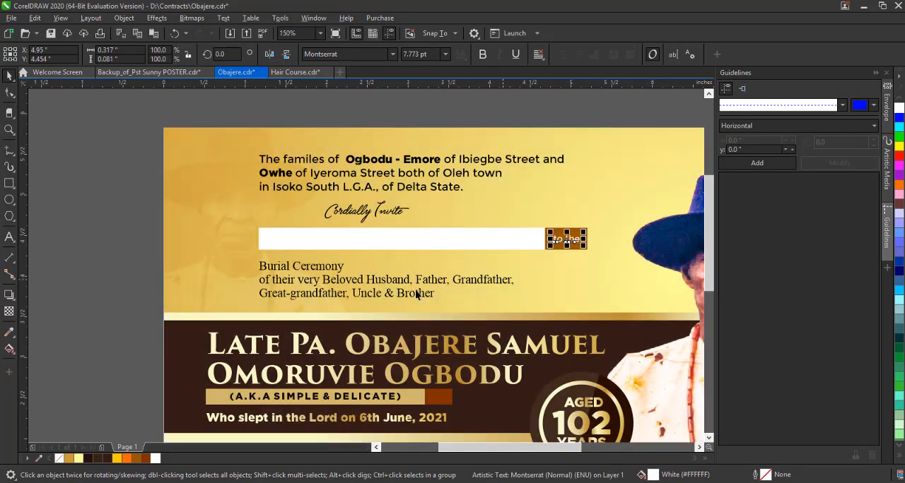
Move the family relations lines up above the card and enlarge the Burial Ceremony text to about 37 pt.
{"action": "left_click", "coordinate": [354, 284]}
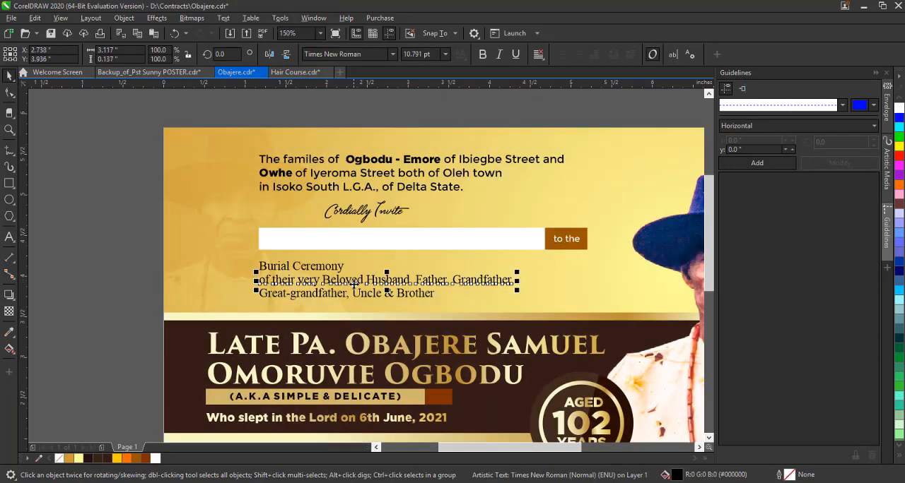
{"action": "left_click_drag", "start_coordinate": [372, 284], "coordinate": [353, 117]}
{"action": "left_click", "coordinate": [323, 272]}
{"action": "left_click_drag", "start_coordinate": [350, 276], "coordinate": [535, 302]}
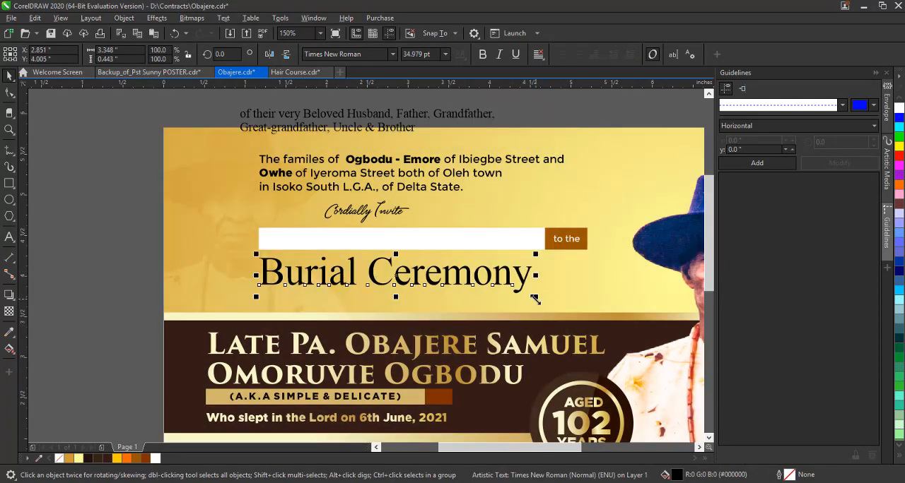
{"action": "mouse_move", "coordinate": [535, 302]}
{"action": "left_mouse_down"}
{"action": "mouse_move", "coordinate": [549, 311]}
{"action": "mouse_move", "coordinate": [550, 300]}
{"action": "left_mouse_up"}
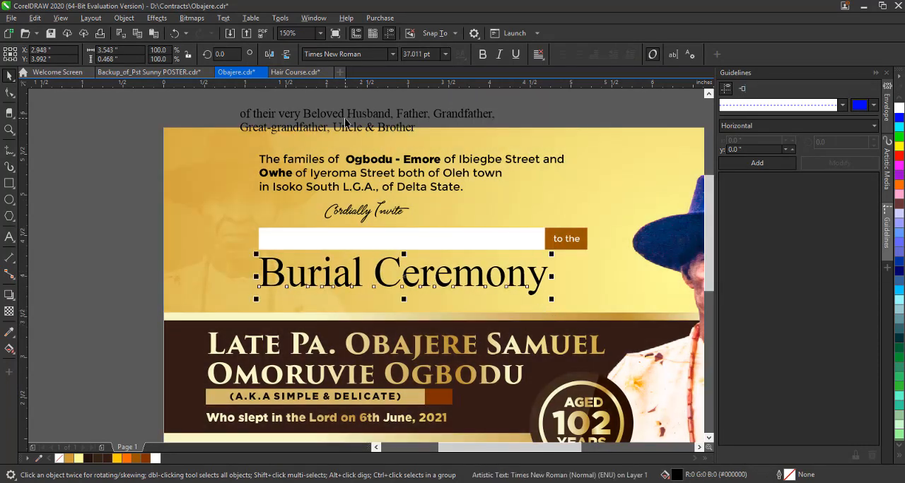
Merge the relations text into one line reading "Great-Grandfather" and place it beneath the Burial Ceremony heading.
{"action": "double_click", "coordinate": [242, 131]}
{"action": "key", "text": "BackSpace"}
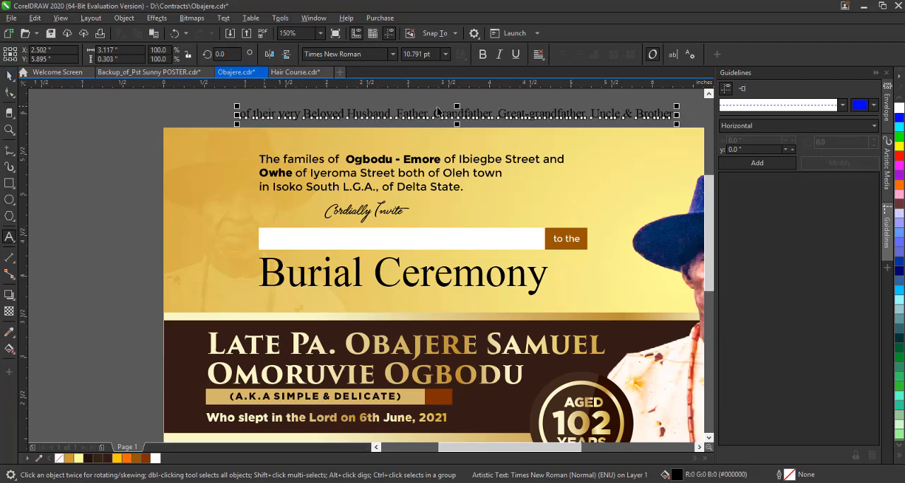
{"action": "left_click_drag", "start_coordinate": [536, 116], "coordinate": [531, 118]}
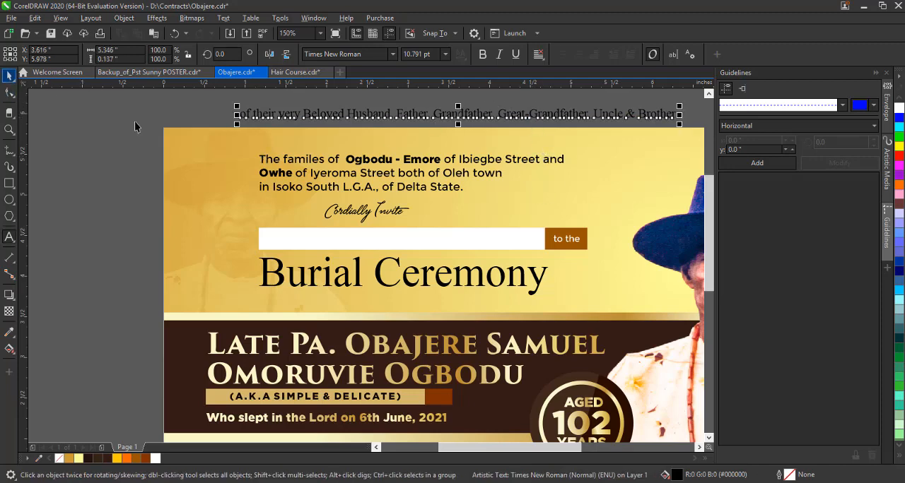
{"action": "left_click_drag", "start_coordinate": [453, 127], "coordinate": [434, 315]}
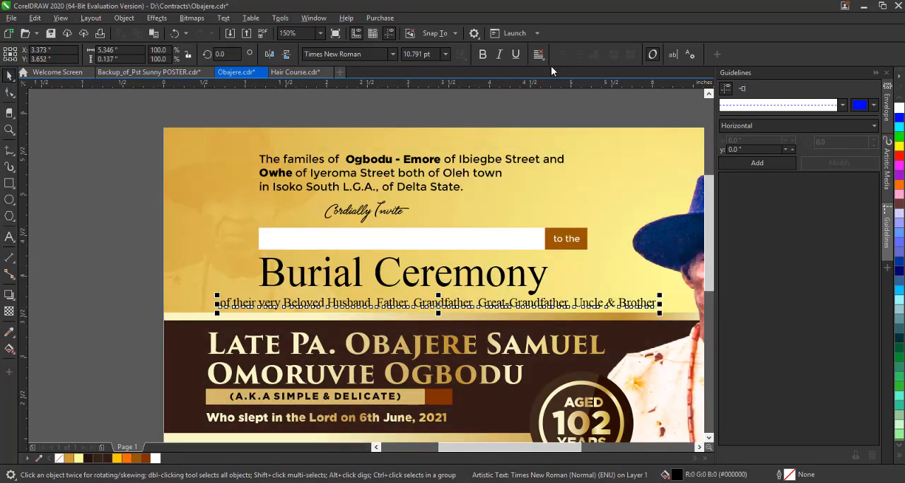
Set the relations line in Montserrat at 10 pt and scale it down to fit beneath the heading.
{"action": "left_click", "coordinate": [538, 55]}
{"action": "left_click", "coordinate": [392, 54]}
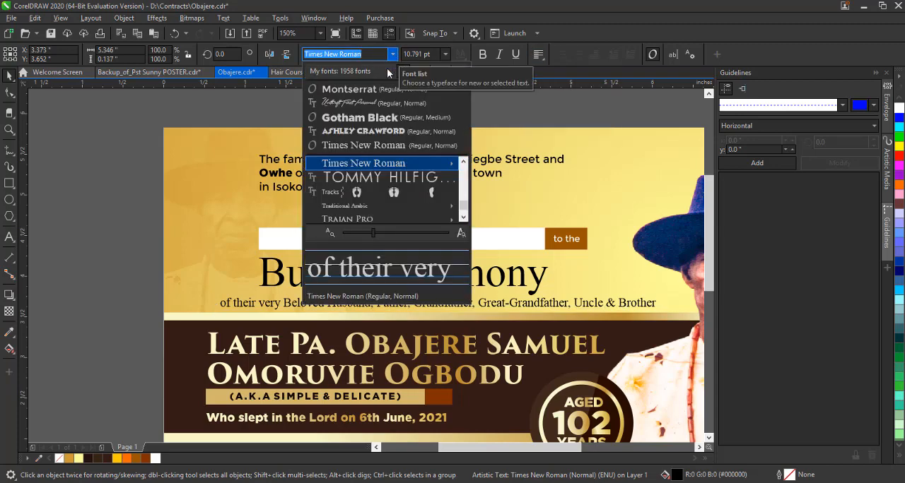
{"action": "left_click", "coordinate": [388, 89]}
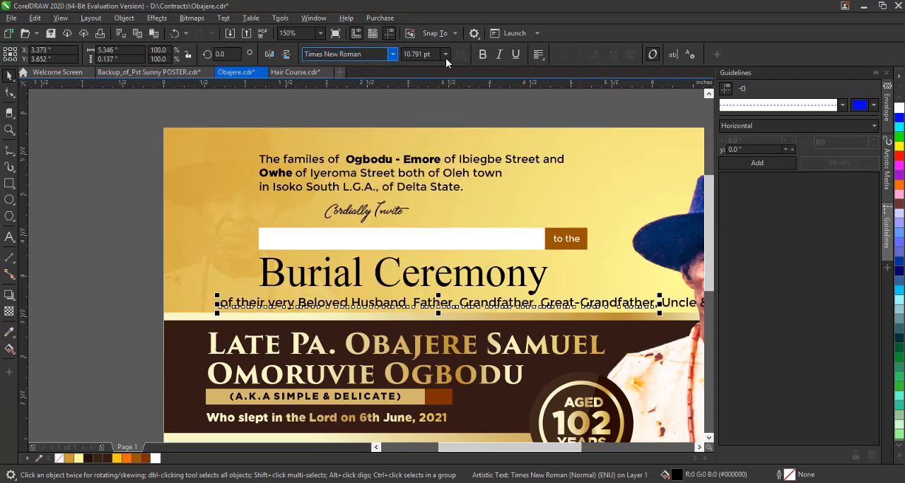
{"action": "left_click", "coordinate": [445, 54]}
{"action": "left_click", "coordinate": [424, 119]}
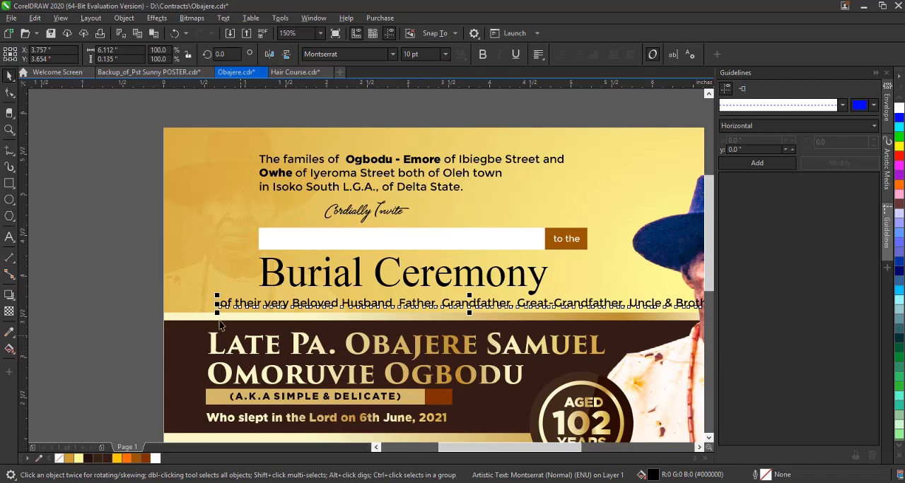
{"action": "left_click_drag", "start_coordinate": [218, 313], "coordinate": [560, 312]}
Resize the relations line to about 8.4 pt and line up its start with the Burial Ceremony heading.
{"action": "double_click", "coordinate": [528, 272]}
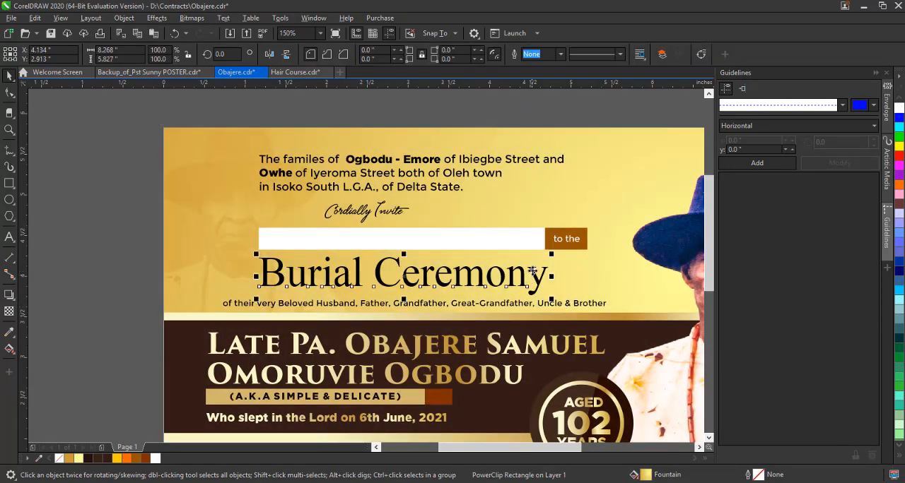
{"action": "key", "text": "ctrl+space"}
{"action": "left_click_drag", "start_coordinate": [462, 307], "coordinate": [492, 307]}
{"action": "left_click", "coordinate": [10, 92]}
{"action": "left_click_drag", "start_coordinate": [641, 311], "coordinate": [617, 311]}
{"action": "key", "text": "space"}
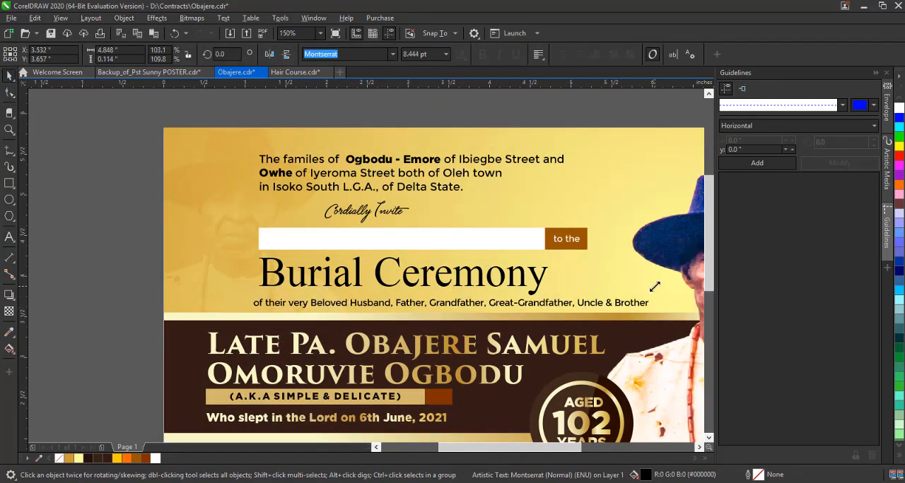
{"action": "left_click", "coordinate": [640, 304]}
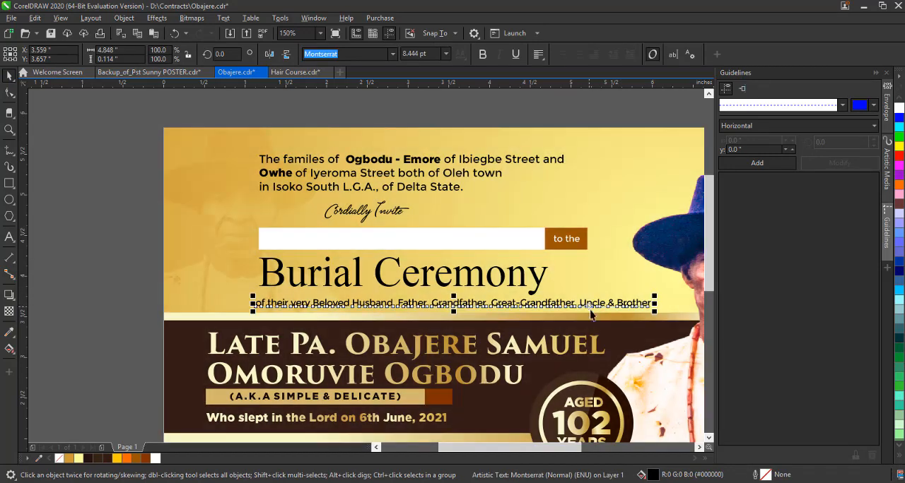
{"action": "left_click", "coordinate": [120, 301]}
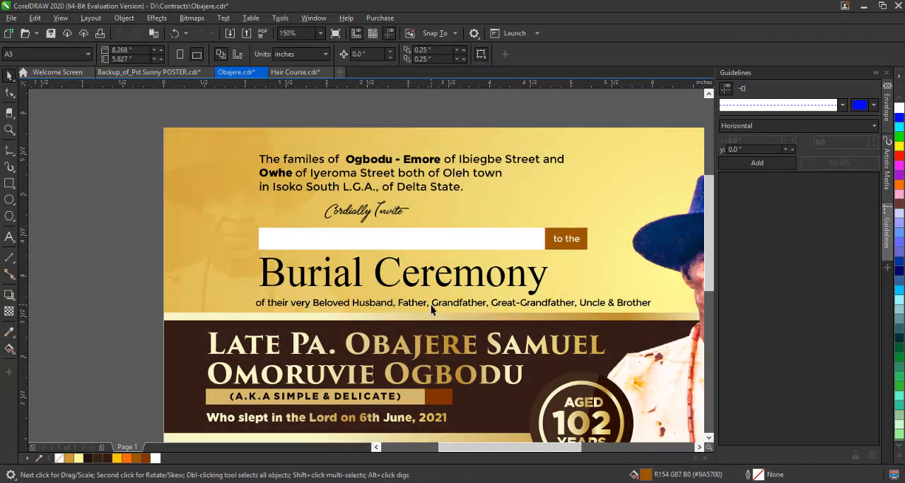
Draw a dark brown tab about 0.84 by 1.76 inches at the card's upper left and round its lower corners to about 0.3 inches.
{"action": "key", "text": "shift+F4"}
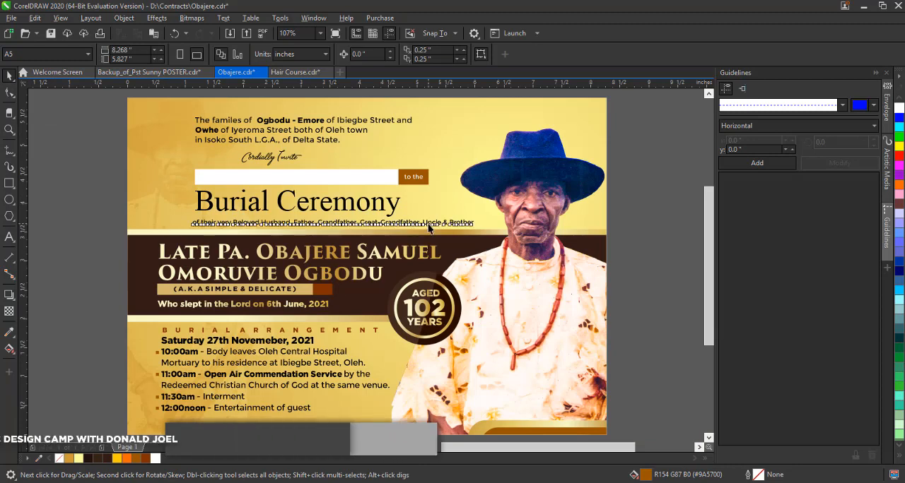
{"action": "scroll", "coordinate": [132, 110], "scroll_direction": "up", "scroll_amount": 3}
{"action": "left_click", "coordinate": [9, 183]}
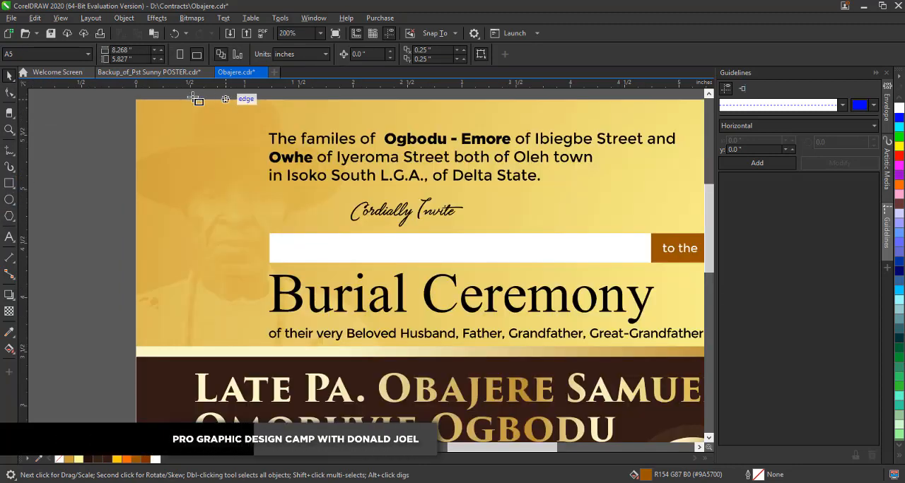
{"action": "left_click_drag", "start_coordinate": [156, 96], "coordinate": [254, 292]}
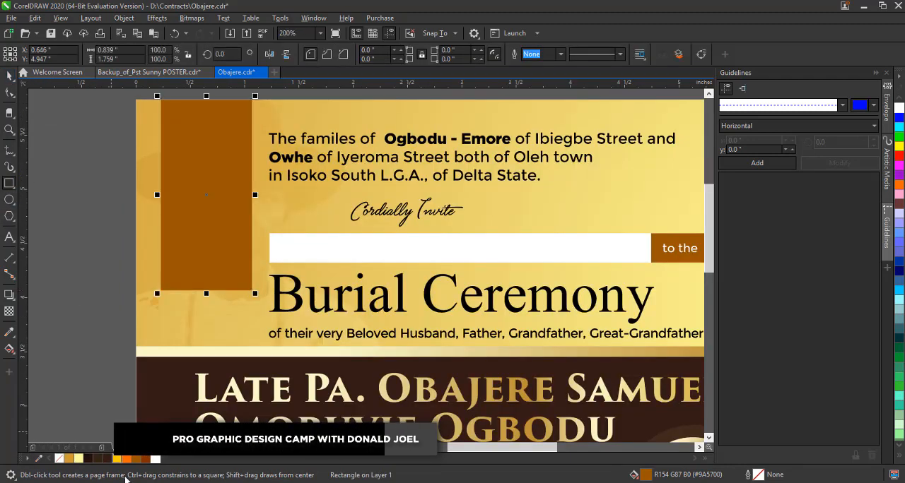
{"action": "key", "text": "space"}
{"action": "left_click", "coordinate": [107, 459]}
{"action": "key", "text": "F10"}
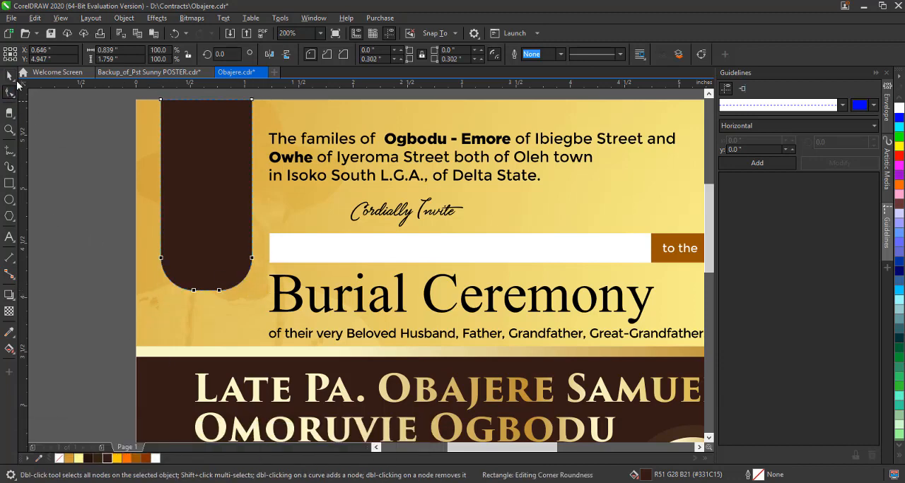
Raise the dark brown tab past the card's top edge and PowerClip it inside the golden background.
{"action": "left_click_drag", "start_coordinate": [217, 188], "coordinate": [217, 180]}
{"action": "right_click", "coordinate": [210, 172]}
{"action": "left_click", "coordinate": [247, 288]}
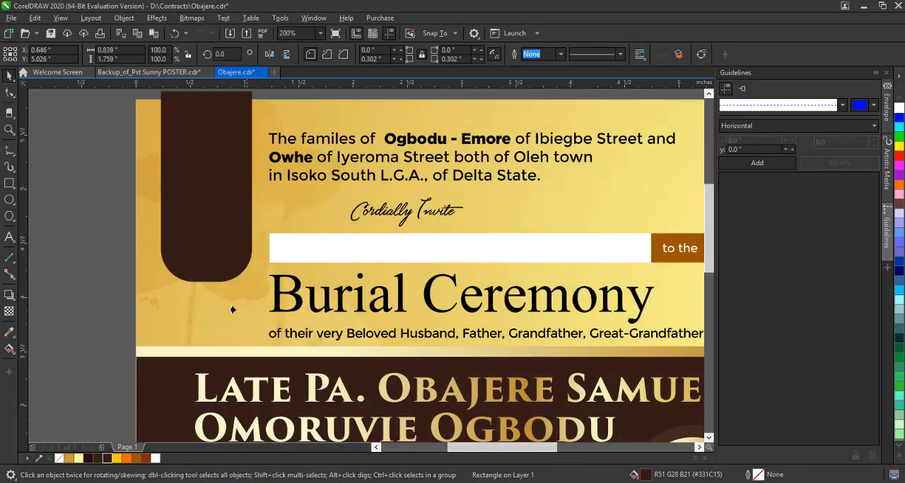
{"action": "left_click", "coordinate": [235, 311]}
{"action": "left_click", "coordinate": [108, 281]}
Shift the dark brown tab slightly to the right and shorten it from its rounded end.
{"action": "left_click_drag", "start_coordinate": [468, 450], "coordinate": [460, 456]}
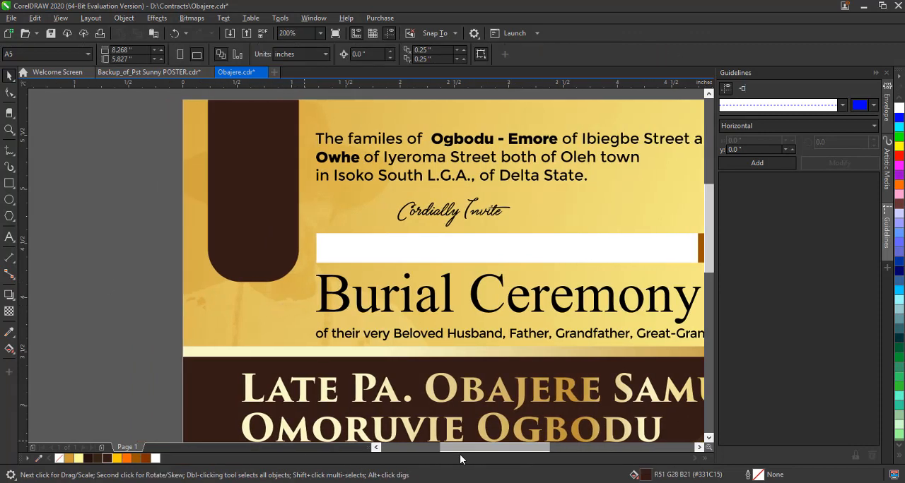
{"action": "left_click_drag", "start_coordinate": [263, 242], "coordinate": [268, 242]}
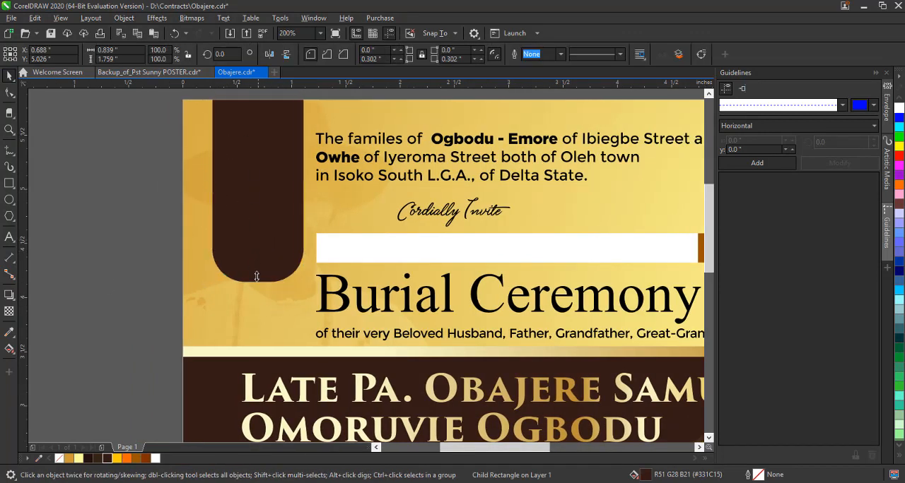
{"action": "left_click_drag", "start_coordinate": [258, 285], "coordinate": [258, 253]}
Add the white text "Glorious Exit" on two lines over the dark brown tab.
{"action": "left_click", "coordinate": [16, 239]}
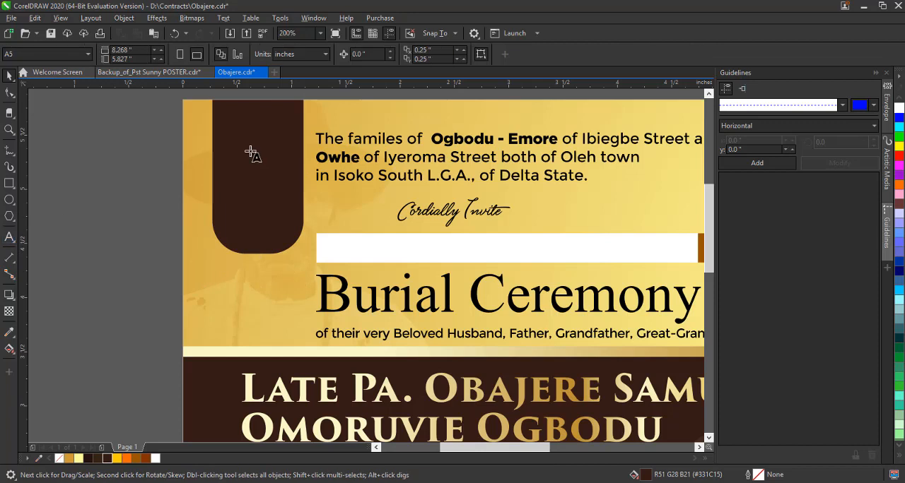
{"action": "left_click", "coordinate": [227, 150]}
{"action": "type", "text": "Glorious"}
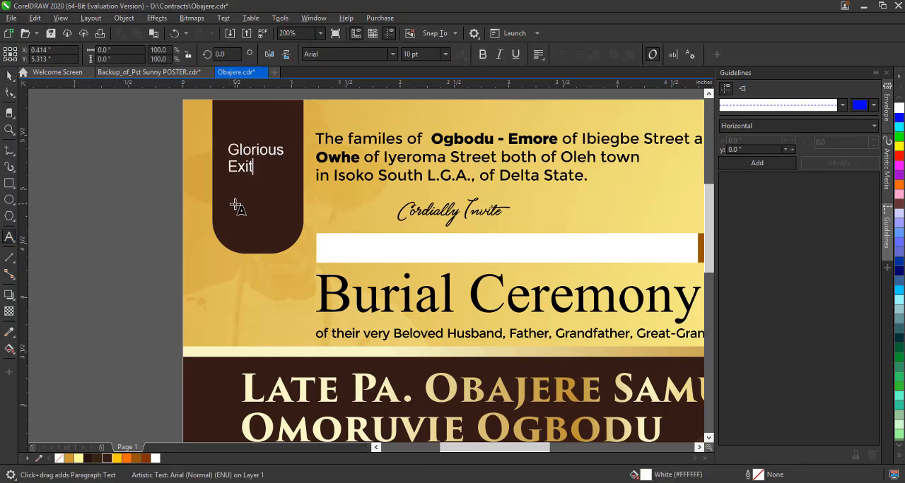
Split the Glorious Exit text into separate words, enlarge Exit to about 29.4 pt and centre it in the tab.
{"action": "key", "text": "ctrl+space"}
{"action": "left_click_drag", "start_coordinate": [286, 176], "coordinate": [295, 203]}
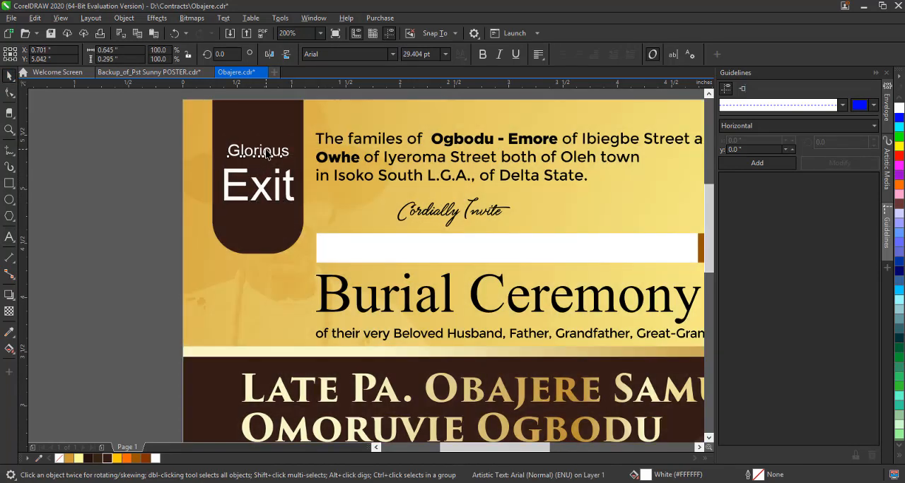
{"action": "double_click", "coordinate": [268, 153]}
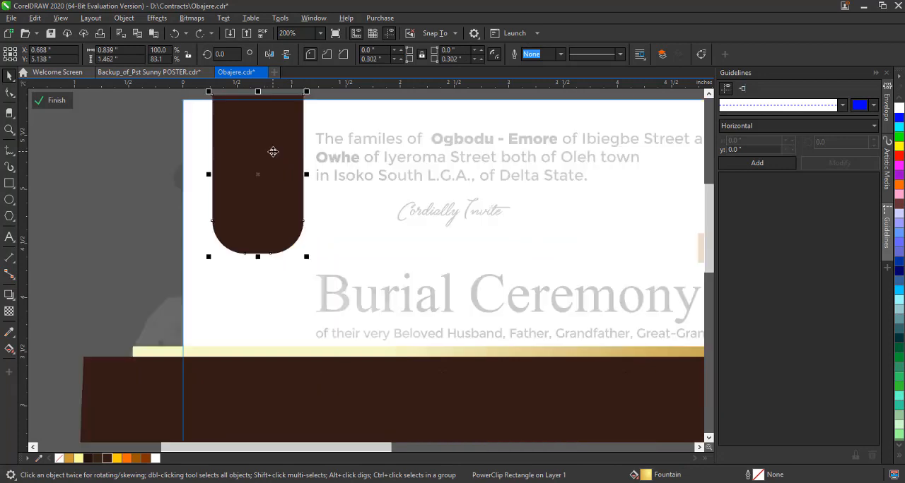
{"action": "key", "text": "ctrl+z"}
Set the font of the word Glorious in the dark brown tab to BigNoodleTitling.
{"action": "left_click", "coordinate": [271, 151]}
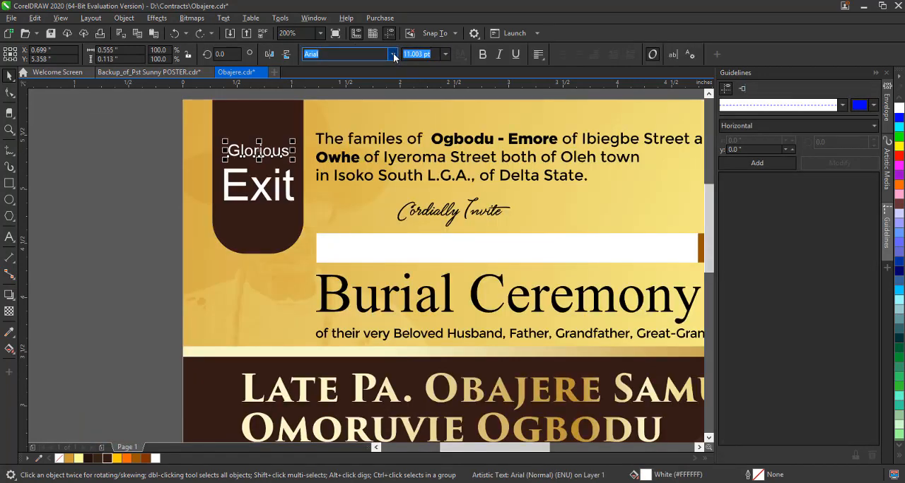
{"action": "left_click", "coordinate": [393, 54]}
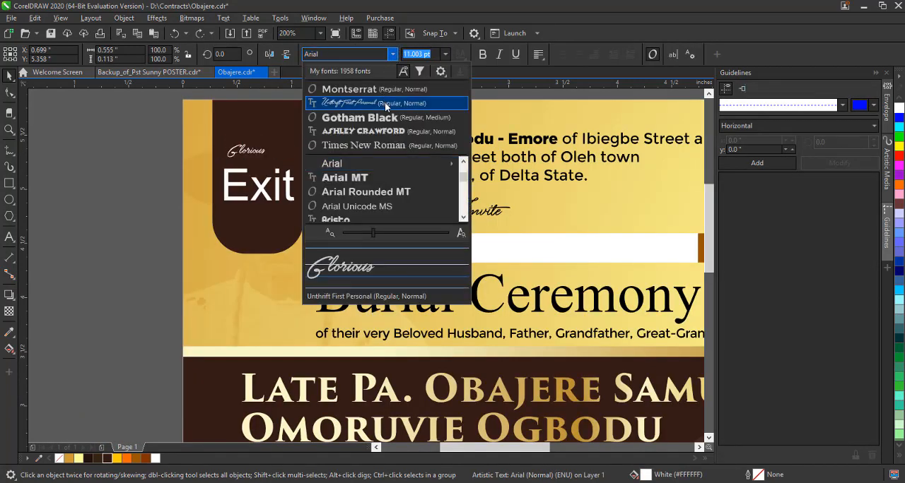
{"action": "scroll", "coordinate": [391, 192], "scroll_direction": "down", "scroll_amount": 3}
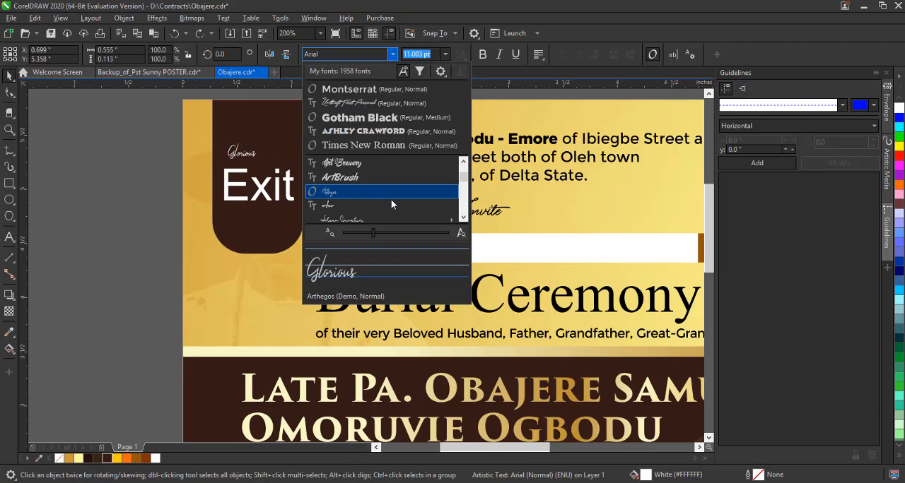
{"action": "scroll", "coordinate": [393, 205], "scroll_direction": "down", "scroll_amount": 5}
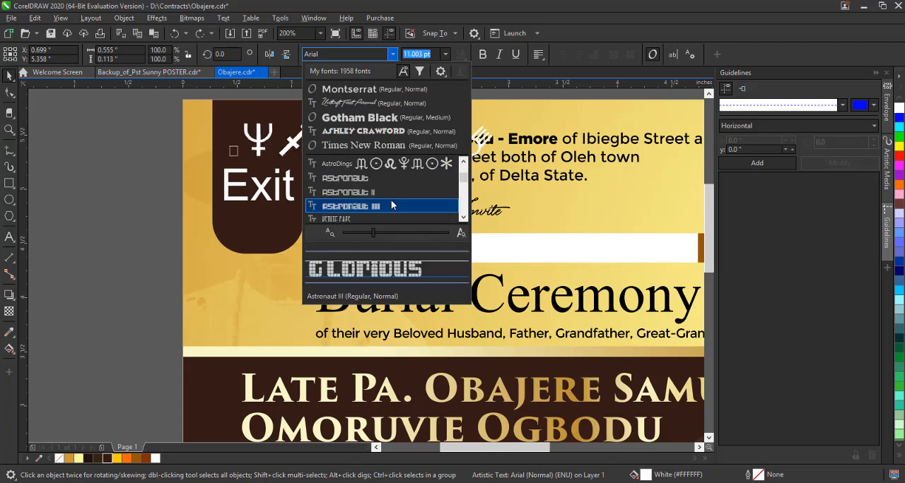
{"action": "scroll", "coordinate": [393, 205], "scroll_direction": "down", "scroll_amount": 6}
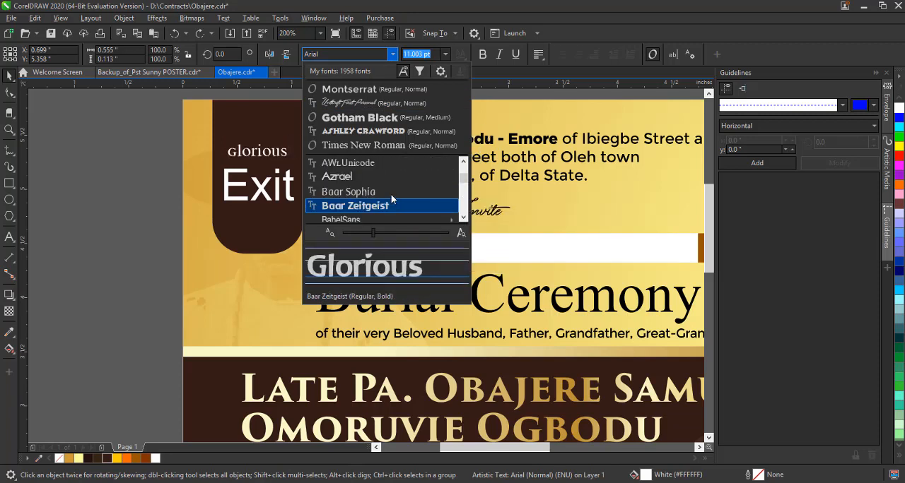
{"action": "scroll", "coordinate": [390, 205], "scroll_direction": "down", "scroll_amount": 1}
{"action": "scroll", "coordinate": [391, 205], "scroll_direction": "down", "scroll_amount": 3}
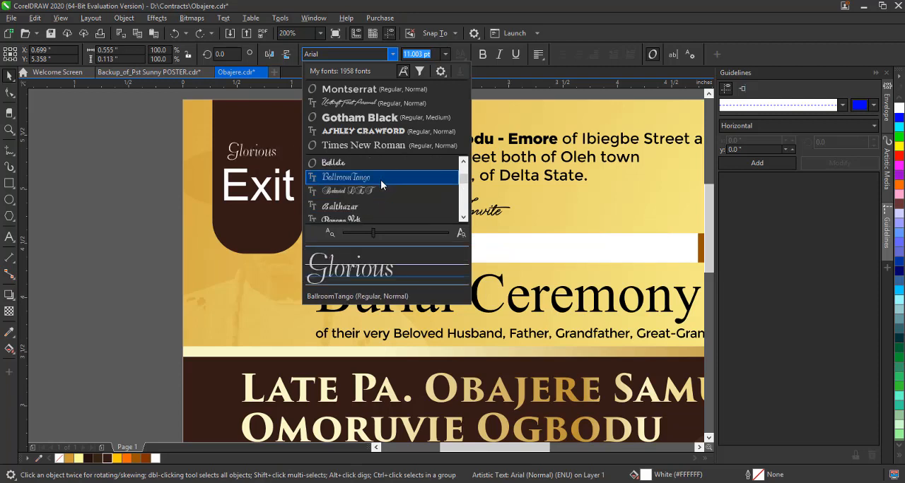
{"action": "scroll", "coordinate": [380, 179], "scroll_direction": "down", "scroll_amount": 4}
{"action": "scroll", "coordinate": [381, 181], "scroll_direction": "down", "scroll_amount": 4}
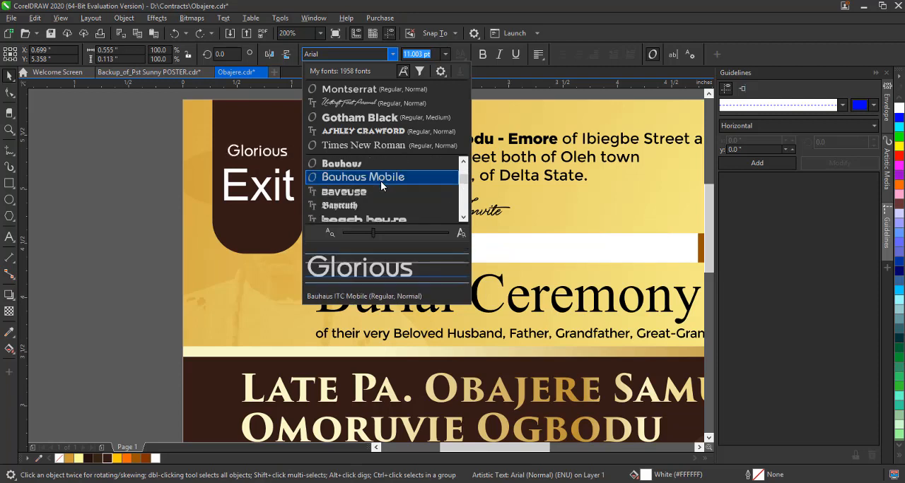
{"action": "scroll", "coordinate": [380, 181], "scroll_direction": "down", "scroll_amount": 4}
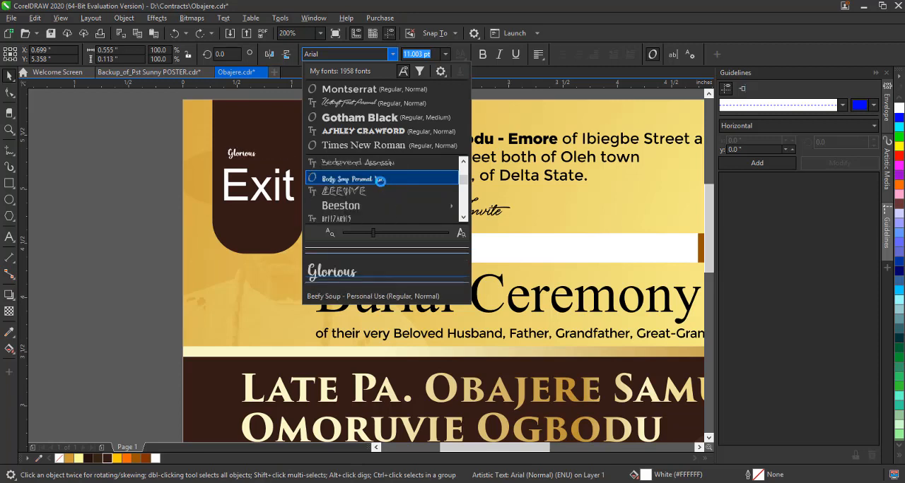
{"action": "scroll", "coordinate": [380, 182], "scroll_direction": "down", "scroll_amount": 3}
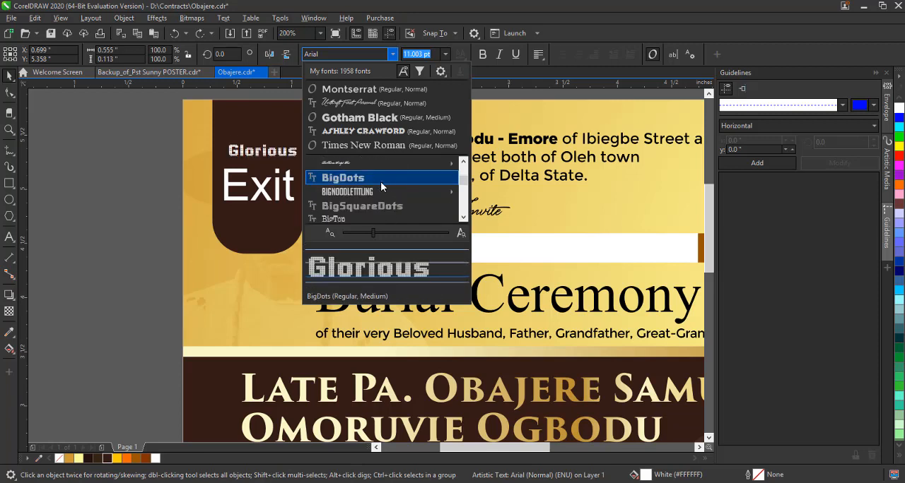
{"action": "scroll", "coordinate": [381, 182], "scroll_direction": "up", "scroll_amount": 2}
{"action": "left_click", "coordinate": [381, 192]}
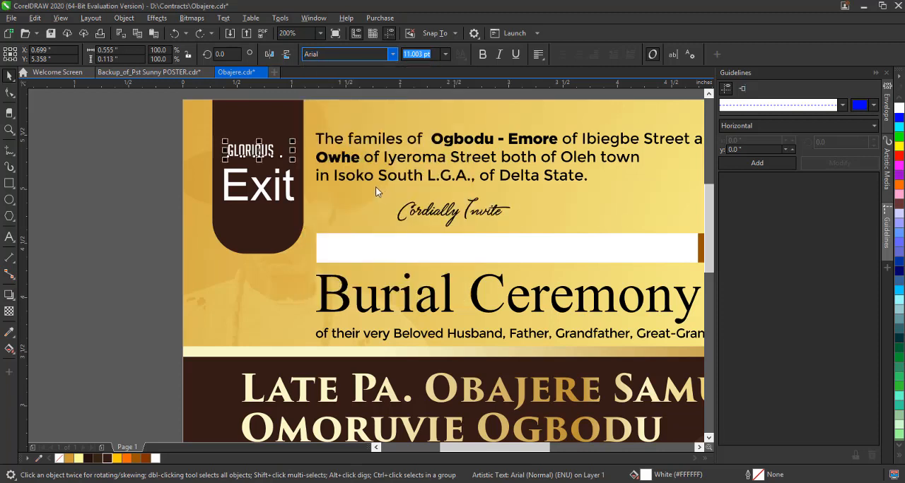
Set the word Exit to BigNoodleTitling and enlarge it to about 44.6 pt.
{"action": "left_click", "coordinate": [261, 185]}
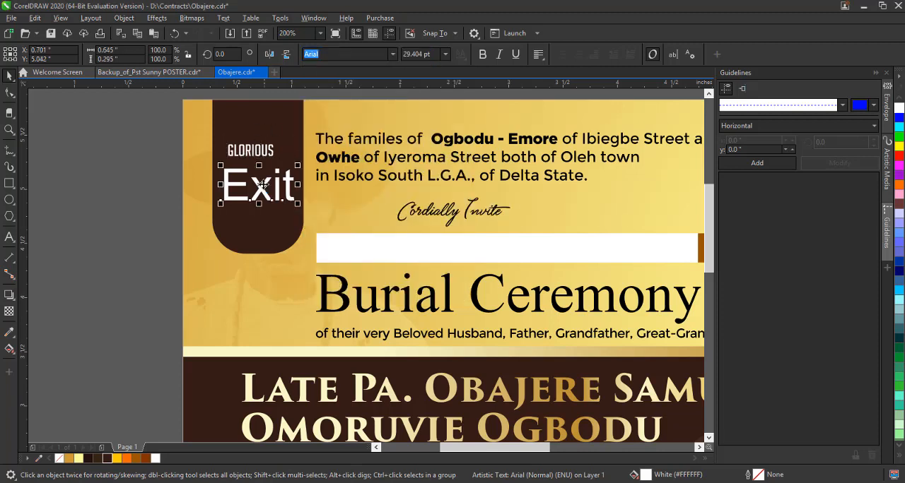
{"action": "left_click", "coordinate": [393, 54]}
{"action": "left_click", "coordinate": [381, 90]}
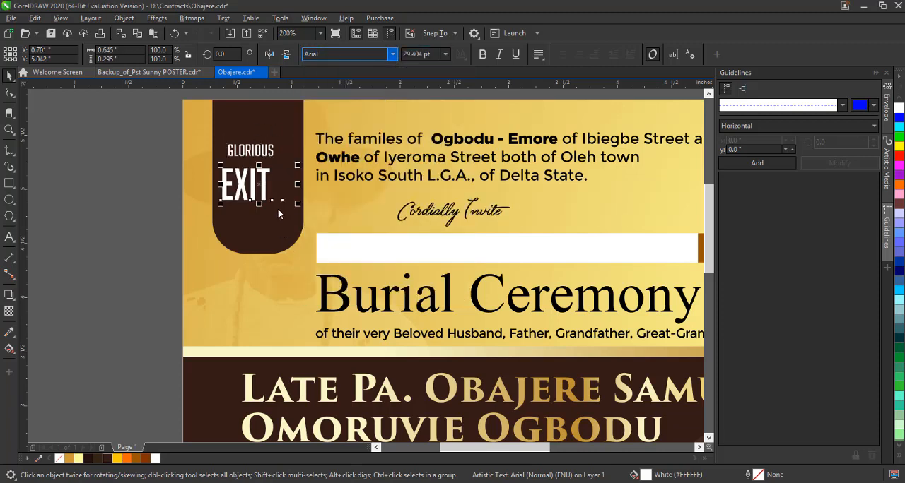
{"action": "left_click_drag", "start_coordinate": [297, 204], "coordinate": [297, 229]}
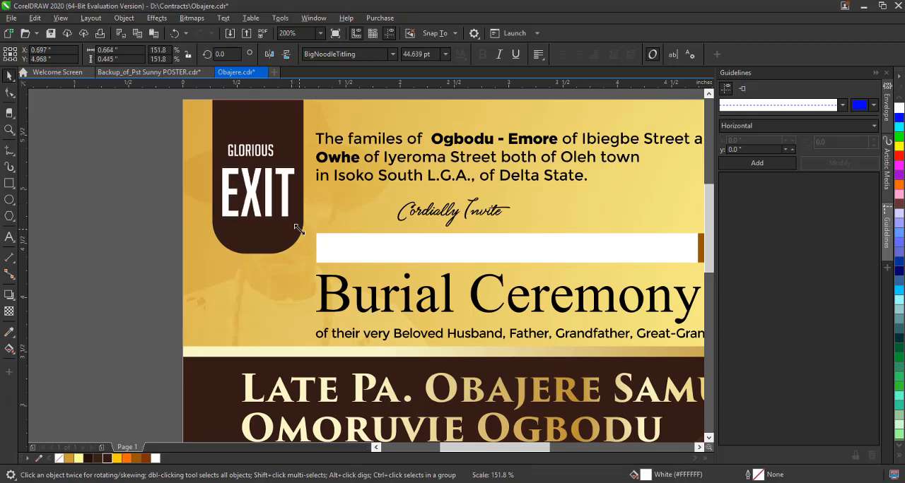
Match Glorious to the width of Exit just above it and scale both words down to about 0.5 inch wide.
{"action": "left_click_drag", "start_coordinate": [268, 151], "coordinate": [287, 157]}
{"action": "left_click", "coordinate": [286, 178], "text": "shift"}
{"action": "left_click_drag", "start_coordinate": [299, 221], "coordinate": [294, 213]}
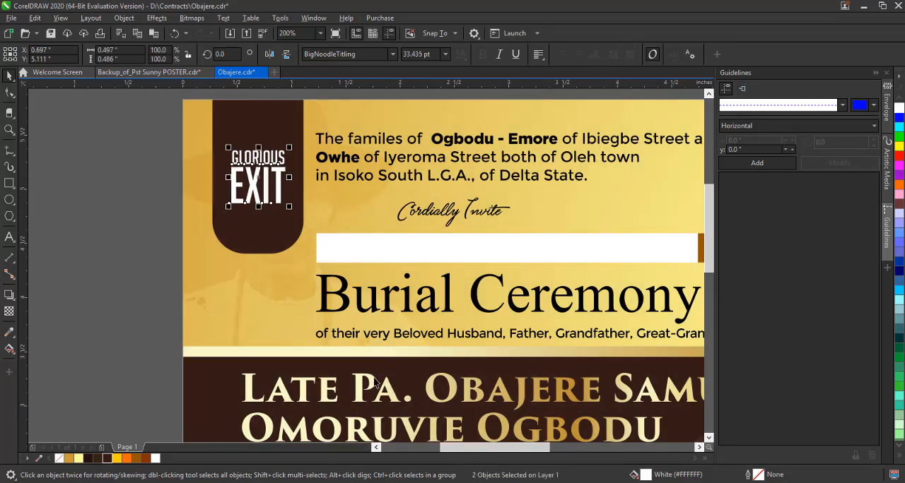
Copy the gold gradient fill from the deceased's name text onto the words Exit and Glorious.
{"action": "left_click_drag", "start_coordinate": [374, 386], "coordinate": [256, 184]}
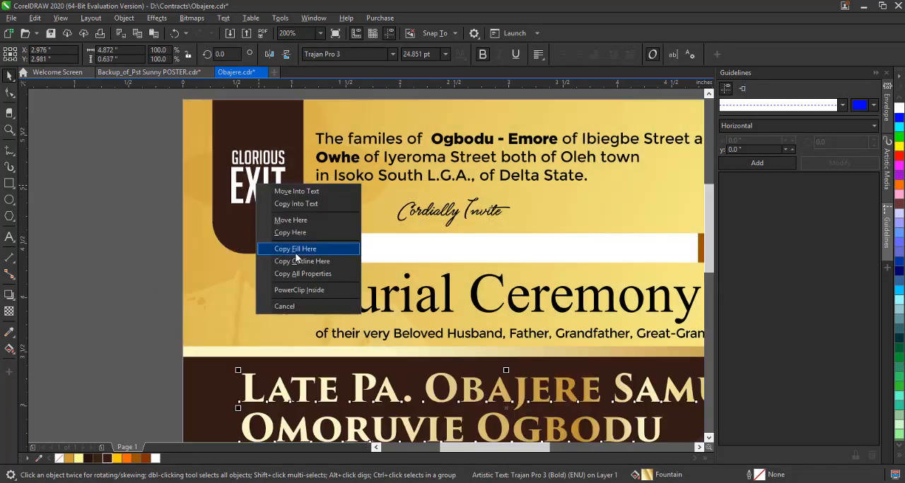
{"action": "left_click", "coordinate": [296, 250]}
{"action": "left_click", "coordinate": [269, 157]}
{"action": "left_click", "coordinate": [99, 186]}
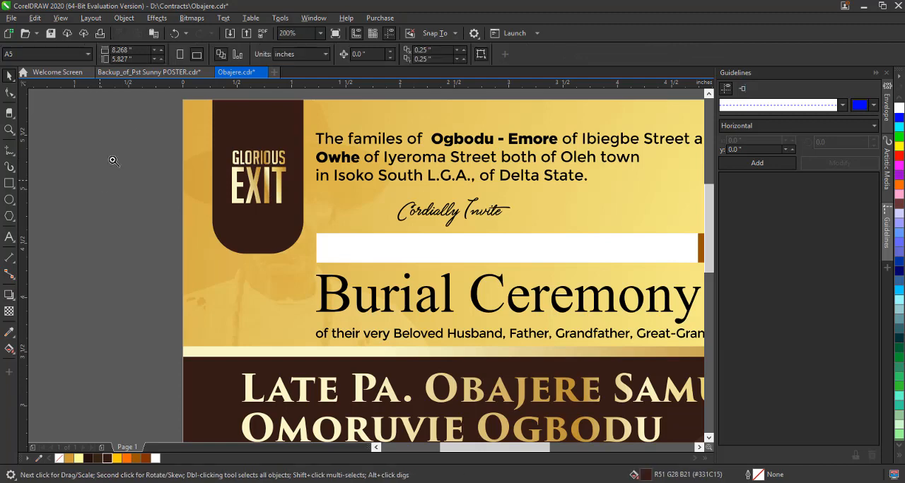
Draw a rectangle about 0.63 by 0.77 inch around Glorious Exit with a white outline and no fill.
{"action": "key", "text": "F4"}
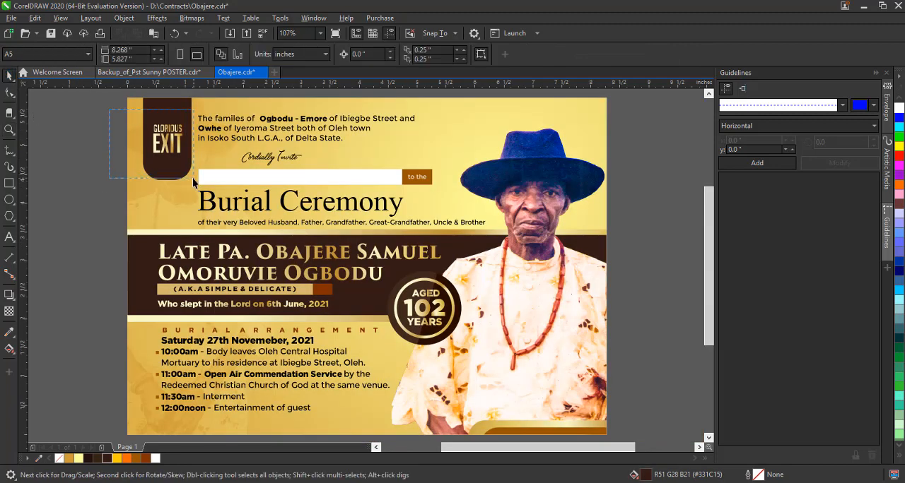
{"action": "scroll", "coordinate": [162, 117], "scroll_direction": "up", "scroll_amount": 5}
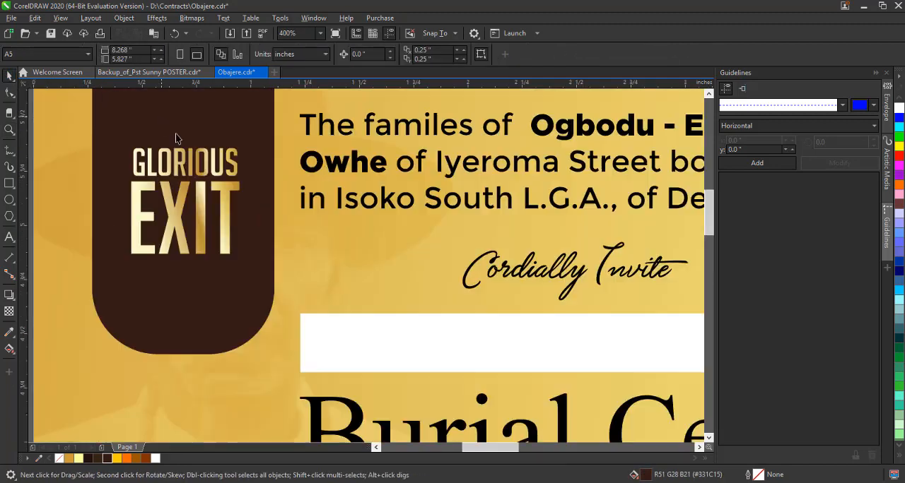
{"action": "scroll", "coordinate": [240, 219], "scroll_direction": "down", "scroll_amount": 2}
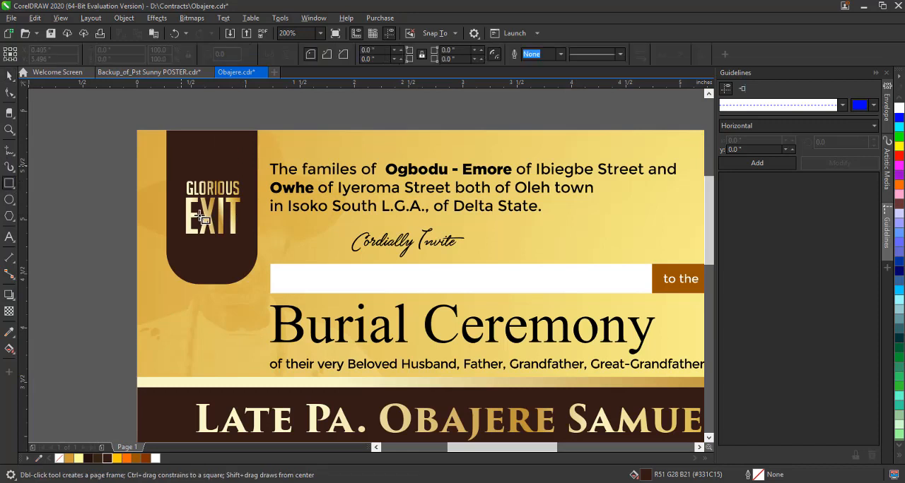
{"action": "left_click_drag", "start_coordinate": [181, 167], "coordinate": [249, 253]}
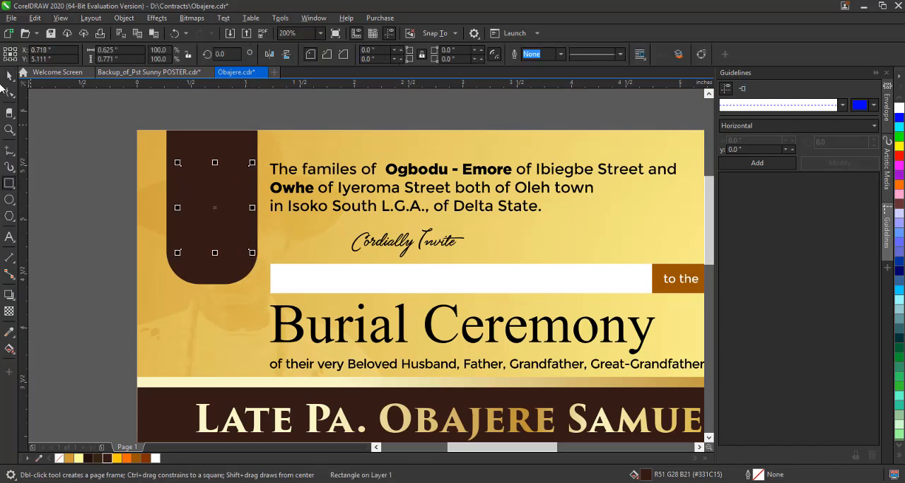
{"action": "right_click", "coordinate": [156, 459]}
{"action": "left_click", "coordinate": [59, 463]}
Centre the frame around Glorious Exit horizontally in the tab, shorten it to about 0.71 inch and set its outline to 2 pt.
{"action": "left_click_drag", "start_coordinate": [91, 132], "coordinate": [278, 276]}
{"action": "key", "text": "c"}
{"action": "left_click", "coordinate": [222, 252]}
{"action": "left_click_drag", "start_coordinate": [215, 253], "coordinate": [226, 248]}
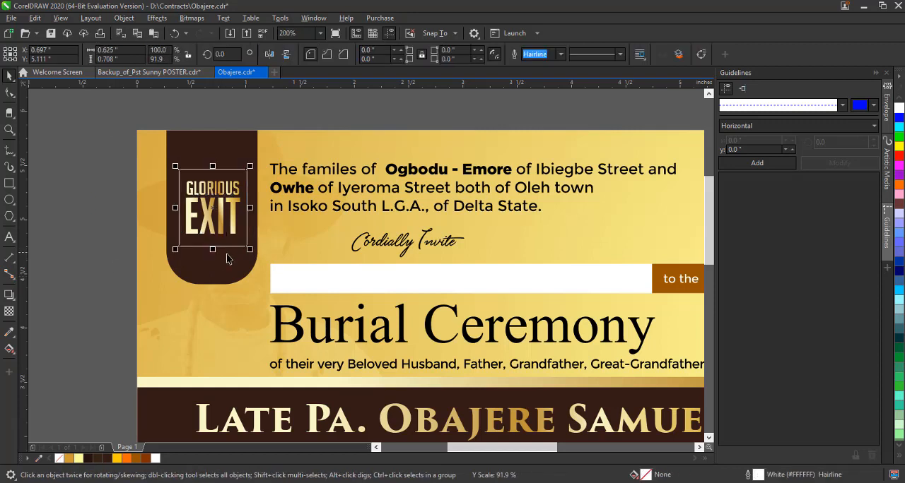
{"action": "left_click", "coordinate": [560, 55]}
{"action": "left_click", "coordinate": [551, 121]}
Set the text alignment of the words Glorious and Exit to centre.
{"action": "left_click_drag", "start_coordinate": [128, 140], "coordinate": [275, 295]}
{"action": "left_click_drag", "start_coordinate": [100, 142], "coordinate": [263, 242]}
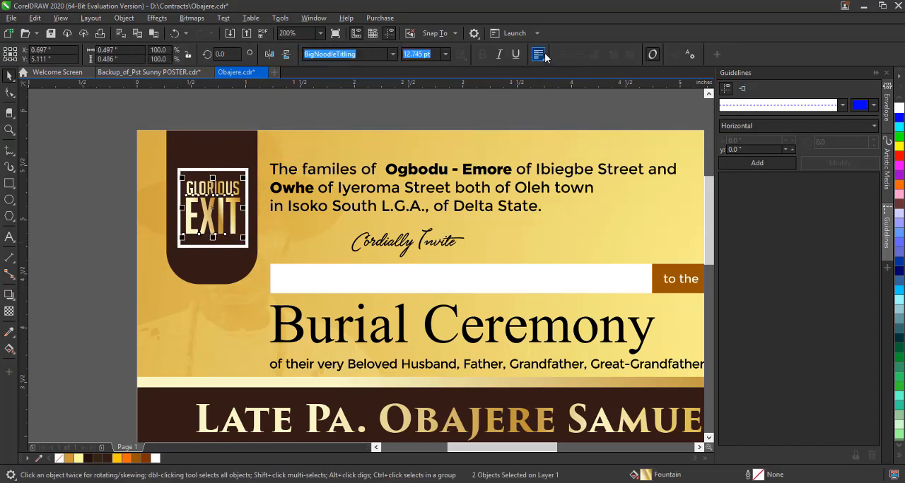
{"action": "left_click", "coordinate": [540, 56]}
{"action": "left_click", "coordinate": [556, 104]}
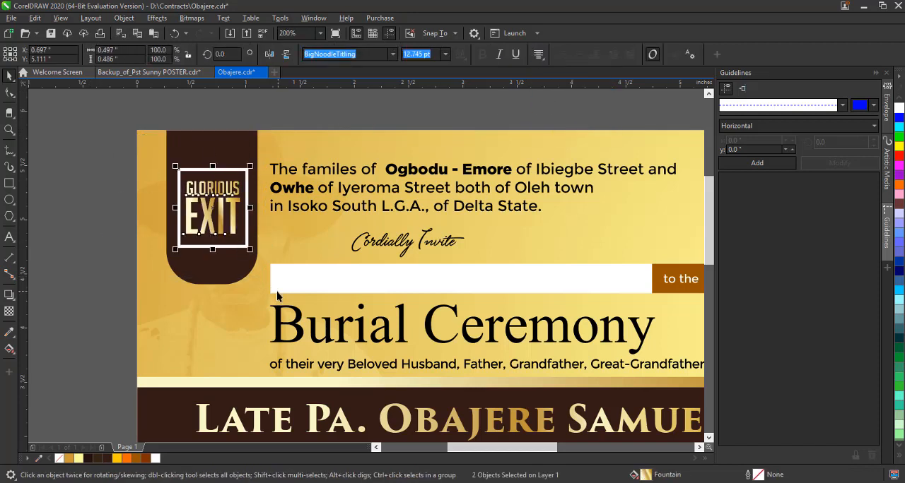
Convert the frame's outline to an object and copy the gold gradient fill from Exit onto it.
{"action": "left_click", "coordinate": [186, 170]}
{"action": "left_click", "coordinate": [124, 19]}
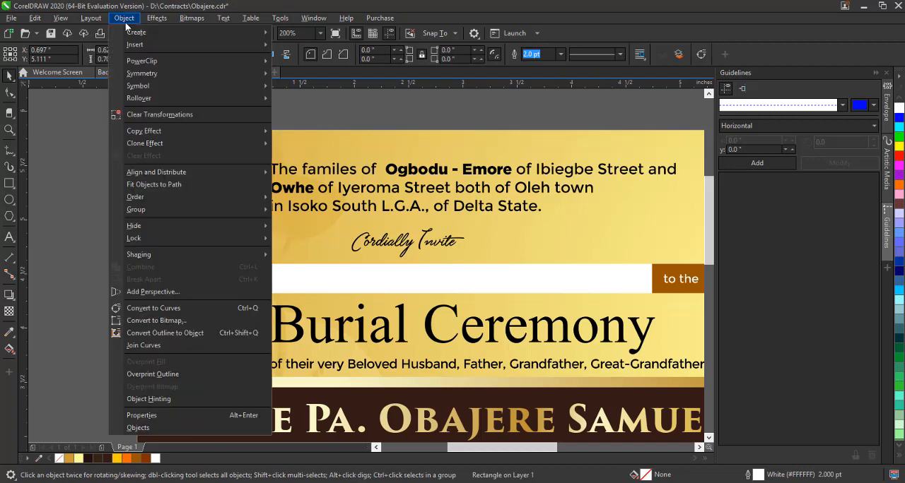
{"action": "left_click", "coordinate": [179, 332]}
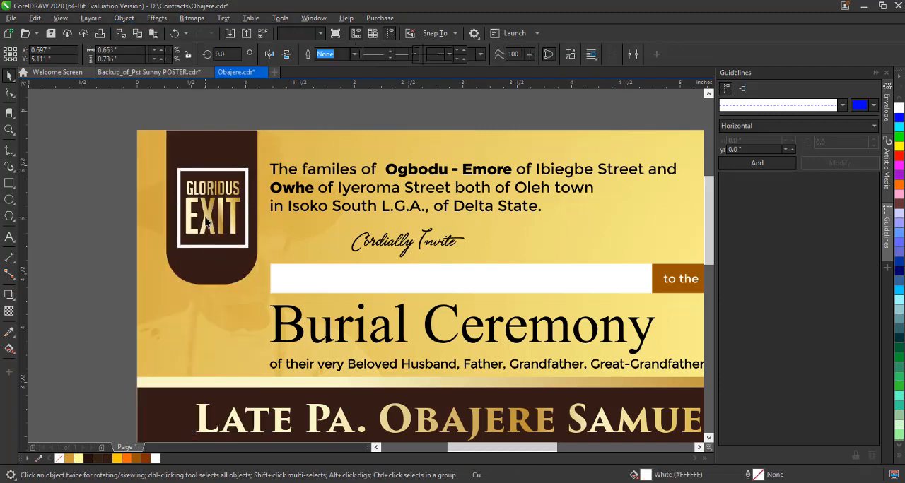
{"action": "left_click_drag", "start_coordinate": [212, 216], "coordinate": [185, 248]}
{"action": "left_click", "coordinate": [236, 284]}
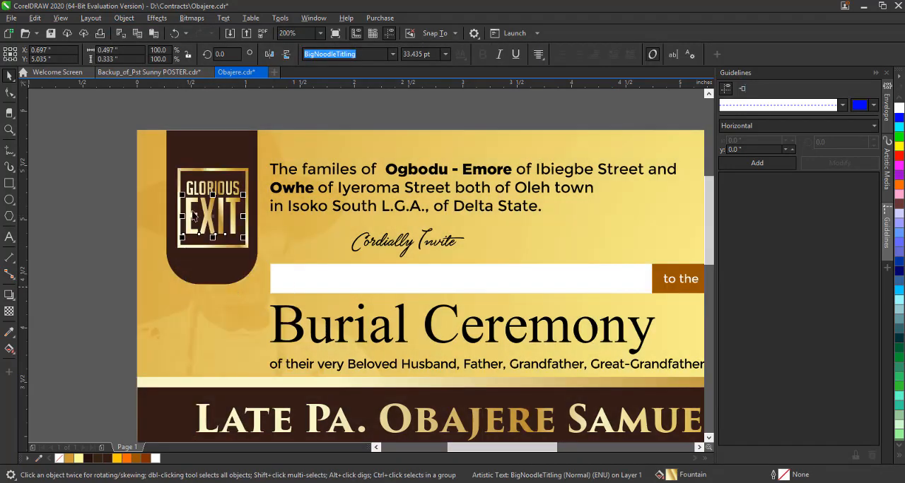
Move the families' introduction text and the Cordially Invite lettering slightly right and down.
{"action": "left_click", "coordinate": [113, 141]}
{"action": "key", "text": "z"}
{"action": "key", "text": "shift+F4"}
{"action": "key", "text": "space"}
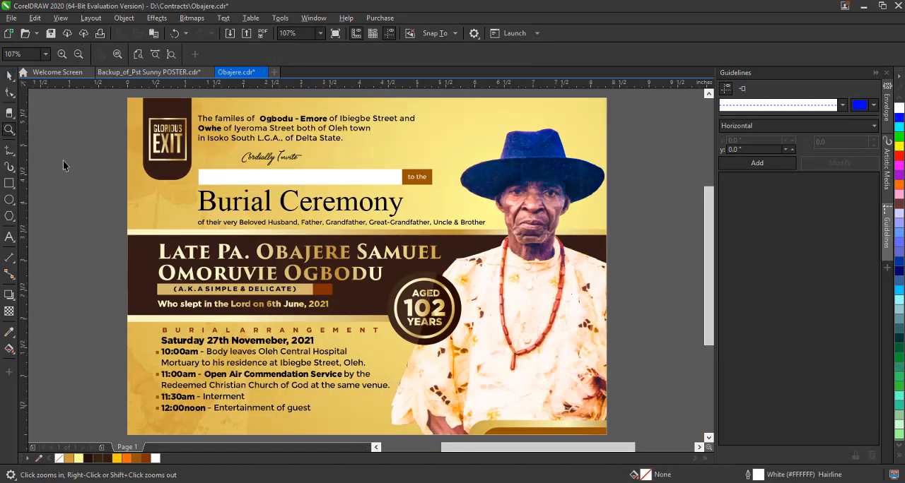
{"action": "key", "text": "shift+F4"}
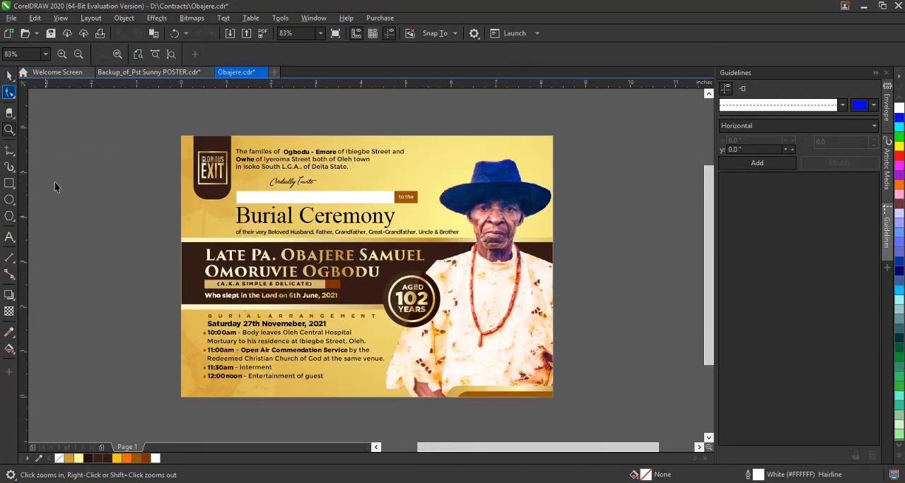
{"action": "left_click", "coordinate": [321, 167], "text": "ctrl"}
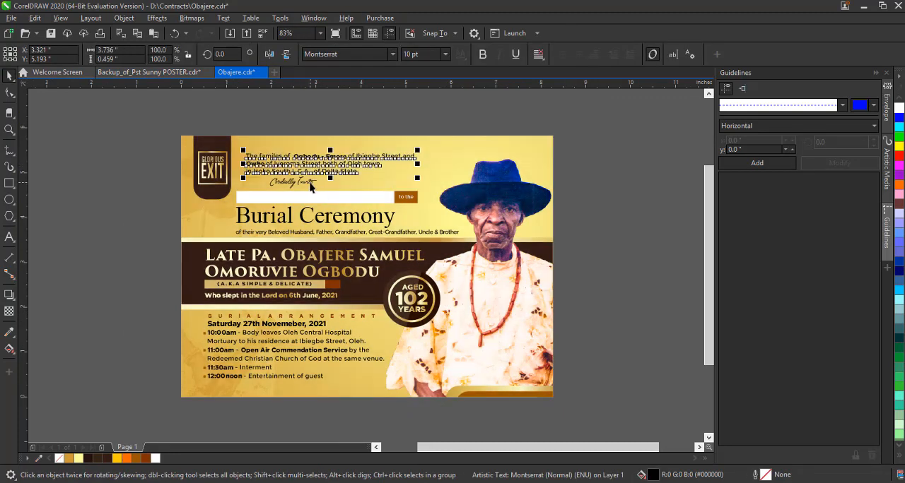
{"action": "left_click", "coordinate": [309, 185]}
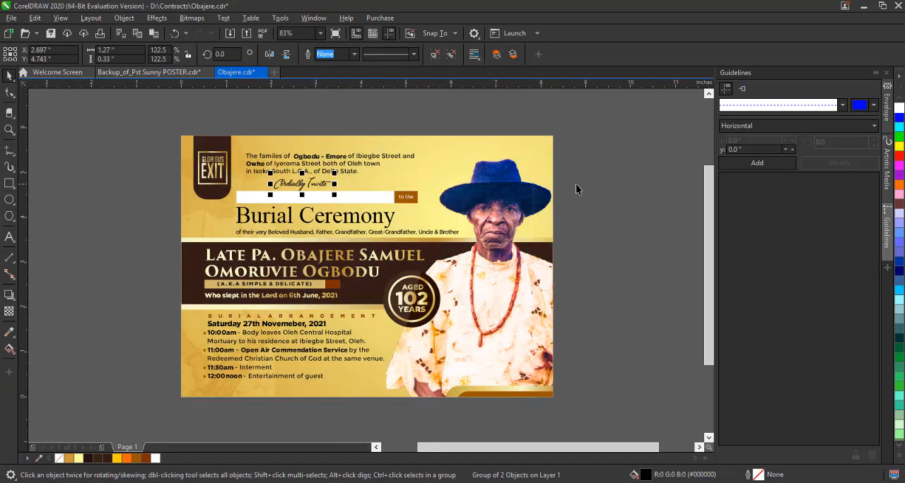
Make the Burial Ceremony heading bold and tighten its letter spacing with the Shape tool.
{"action": "left_click", "coordinate": [395, 217], "text": "ctrl"}
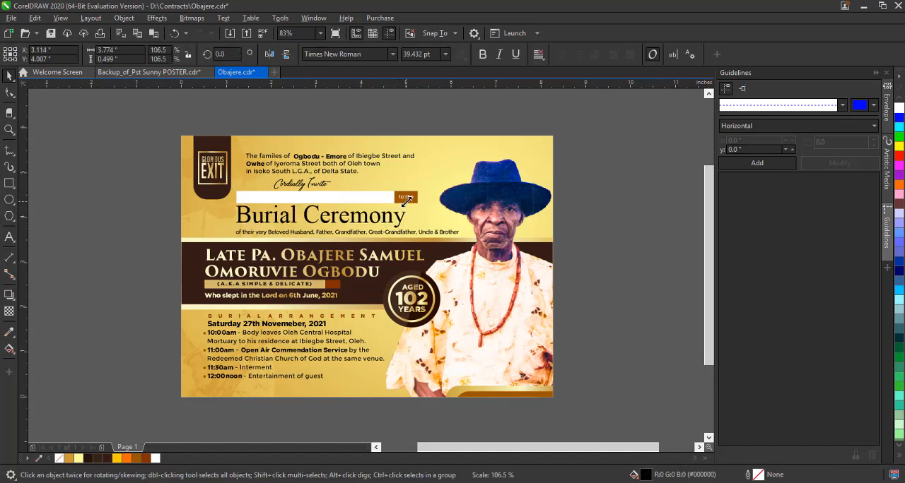
{"action": "left_click", "coordinate": [482, 55]}
{"action": "left_click", "coordinate": [596, 250]}
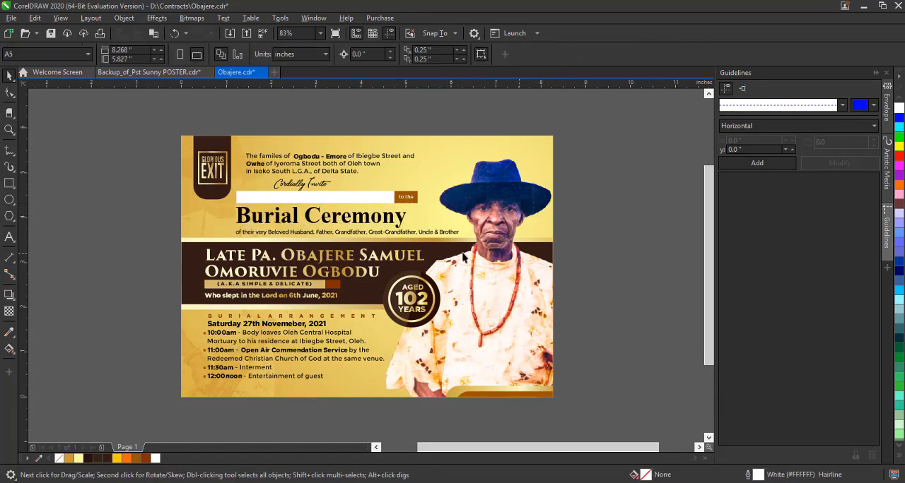
{"action": "left_click", "coordinate": [400, 225], "text": "ctrl"}
{"action": "key", "text": "F10"}
{"action": "left_click_drag", "start_coordinate": [409, 230], "coordinate": [390, 236]}
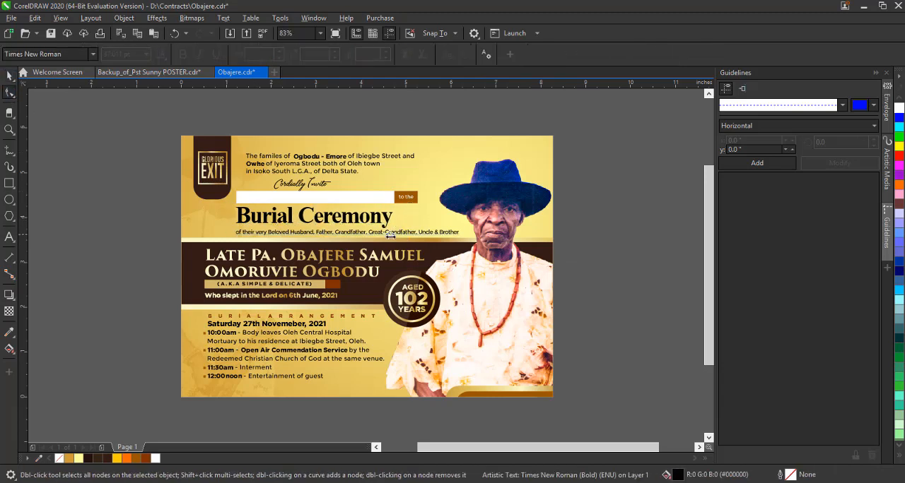
Enlarge the Burial Ceremony heading to about 40.3 pt and fill it with dark brown.
{"action": "left_click_drag", "start_coordinate": [395, 206], "coordinate": [402, 224]}
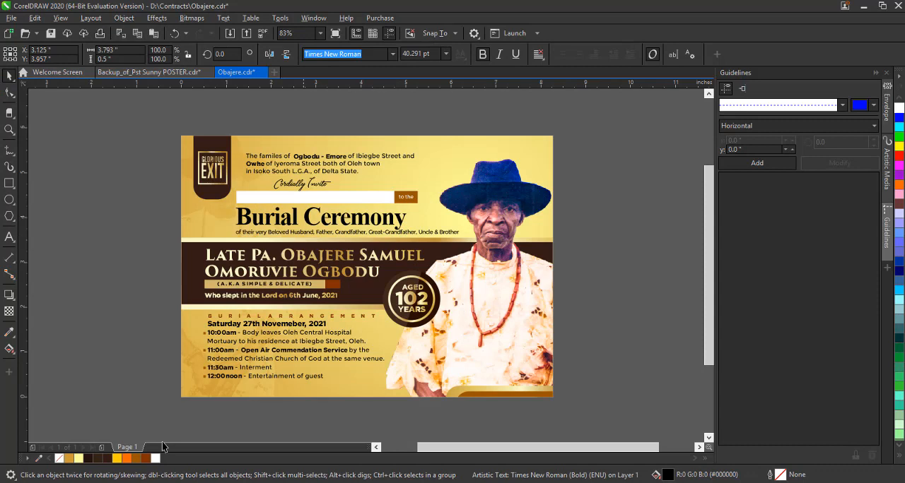
{"action": "left_click", "coordinate": [108, 459]}
{"action": "left_click", "coordinate": [104, 326]}
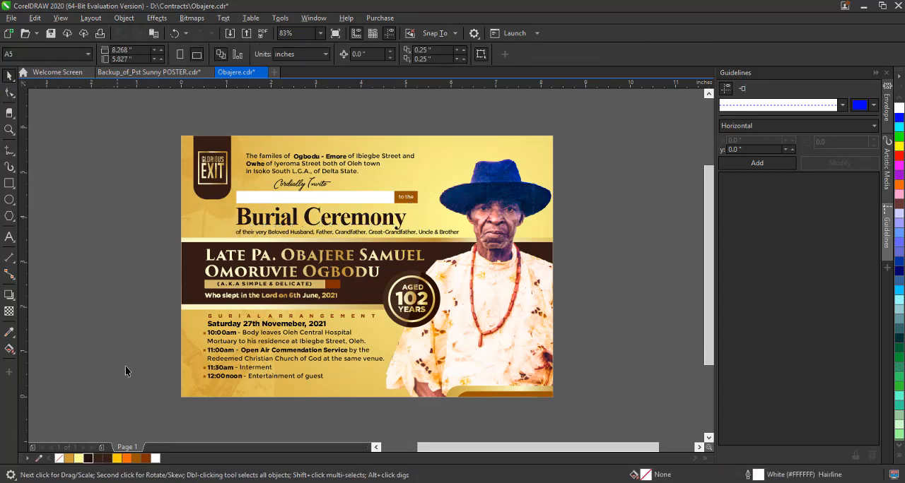
{"action": "left_click_drag", "start_coordinate": [387, 397], "coordinate": [388, 397]}
{"action": "left_click_drag", "start_coordinate": [357, 359], "coordinate": [359, 360]}
{"action": "left_click", "coordinate": [613, 343]}
{"action": "left_click_drag", "start_coordinate": [297, 233], "coordinate": [259, 237]}
{"action": "key", "text": "ctrl+z"}
{"action": "left_click", "coordinate": [595, 272]}
Slightly enlarge the Aged 102 Years badge and save the document.
{"action": "left_click", "coordinate": [408, 282]}
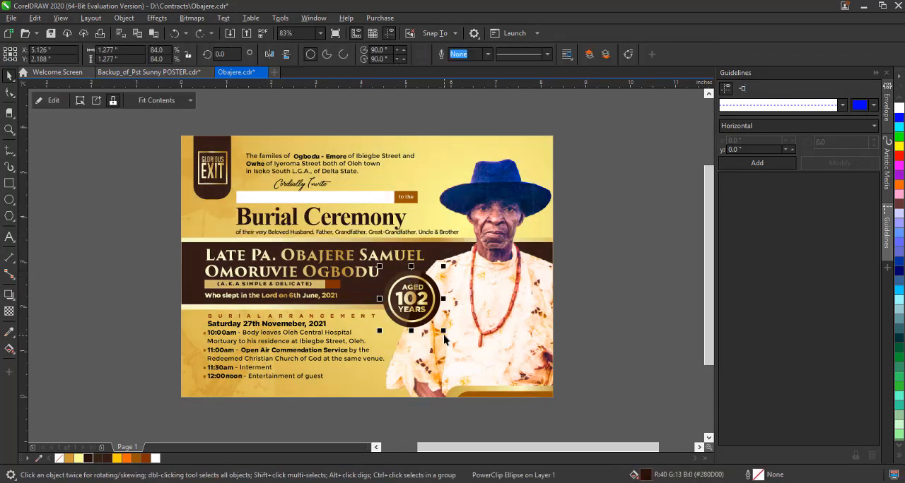
{"action": "left_click_drag", "start_coordinate": [444, 337], "coordinate": [441, 334]}
{"action": "left_click", "coordinate": [583, 329]}
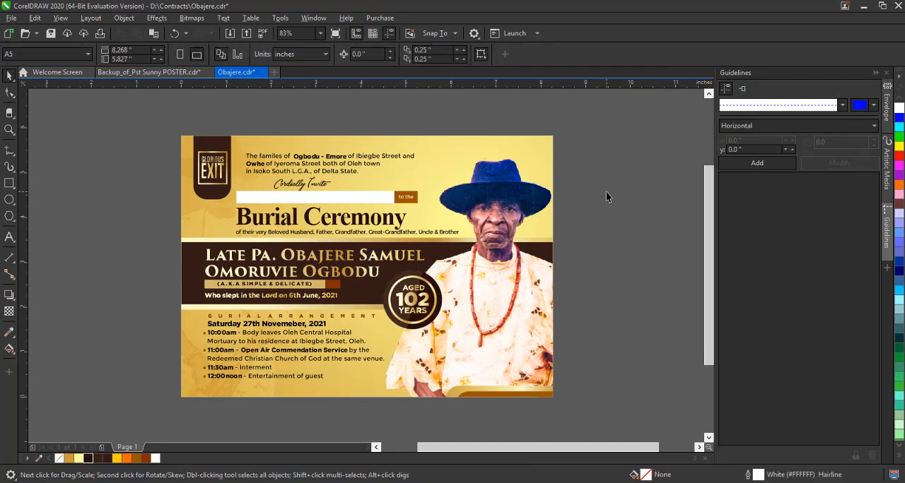
{"action": "key", "text": "ctrl+s"}
Duplicate the gold and brown bars behind the A.K.A. line and place the copies at the card's lower edge below the burial arrangements.
{"action": "left_click", "coordinate": [321, 290]}
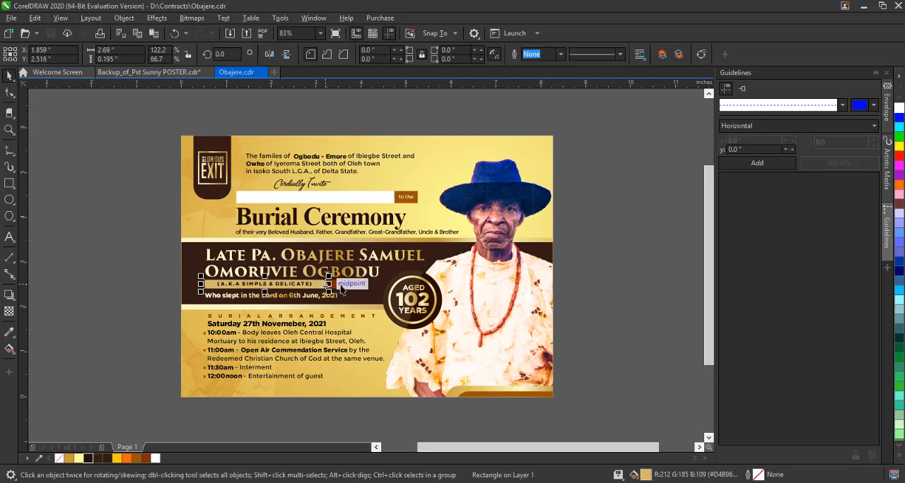
{"action": "left_click_drag", "start_coordinate": [338, 289], "coordinate": [341, 397]}
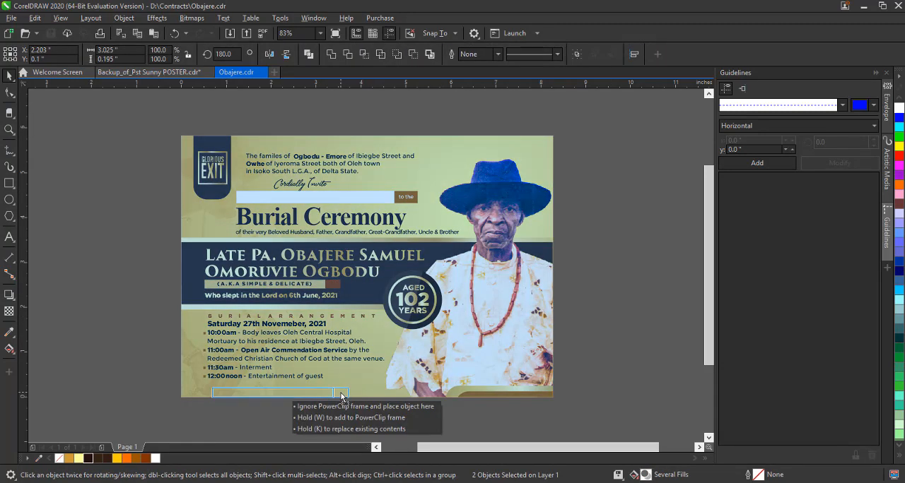
{"action": "left_click_drag", "start_coordinate": [415, 391], "coordinate": [415, 391]}
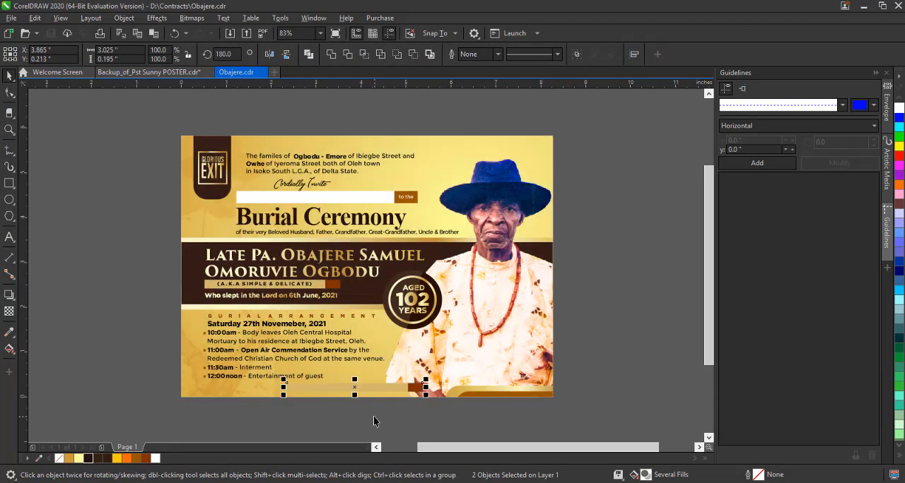
{"action": "left_click", "coordinate": [336, 422]}
Shorten the copied gold bar, move the dark brown bar beside it and widen the brown one to about 1.55 in.
{"action": "scroll", "coordinate": [334, 420], "scroll_direction": "up", "scroll_amount": 3}
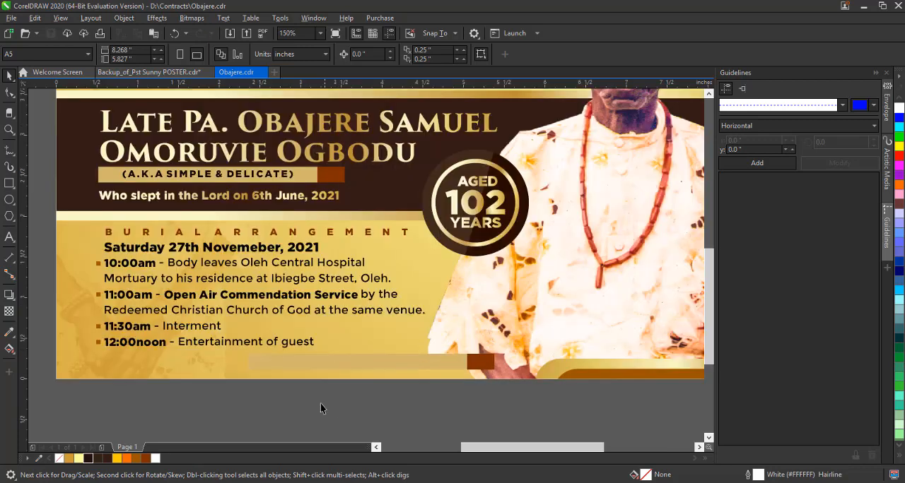
{"action": "left_click_drag", "start_coordinate": [343, 362], "coordinate": [305, 364]}
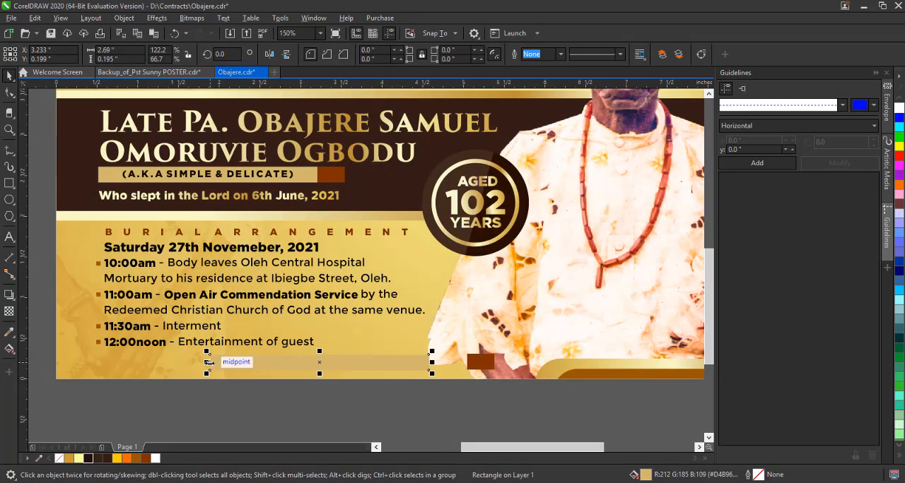
{"action": "left_click_drag", "start_coordinate": [208, 363], "coordinate": [299, 363]}
{"action": "left_click_drag", "start_coordinate": [476, 364], "coordinate": [447, 363]}
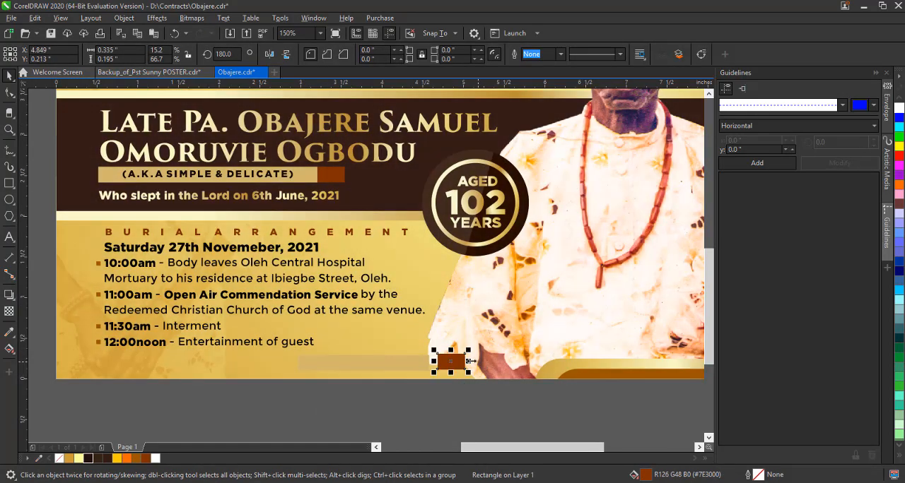
{"action": "left_click_drag", "start_coordinate": [571, 366], "coordinate": [570, 365]}
{"action": "left_click", "coordinate": [421, 366], "text": "shift"}
{"action": "left_click", "coordinate": [393, 393]}
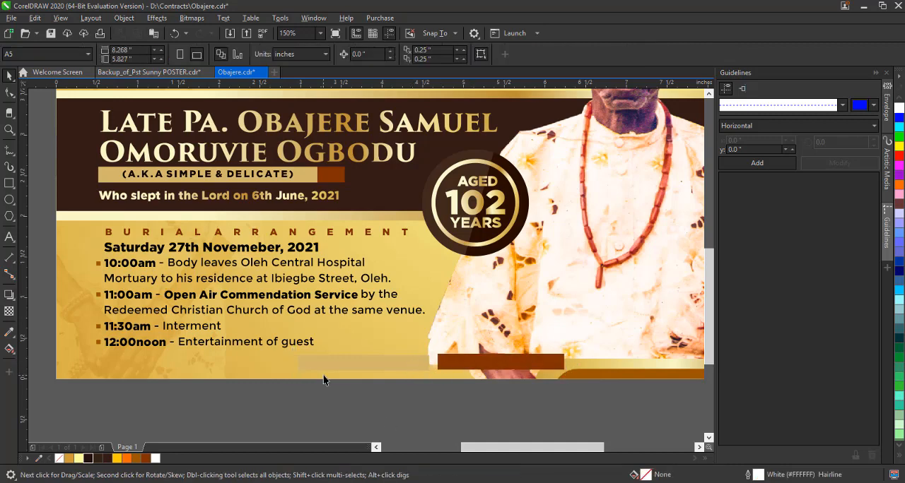
Fill the copied gold bar with brown (R154 G87 B0) and widen the dark brown bar to about 1.75 in.
{"action": "left_click", "coordinate": [322, 367]}
{"action": "left_click", "coordinate": [135, 458]}
{"action": "left_click", "coordinate": [360, 395]}
{"action": "left_click", "coordinate": [472, 363]}
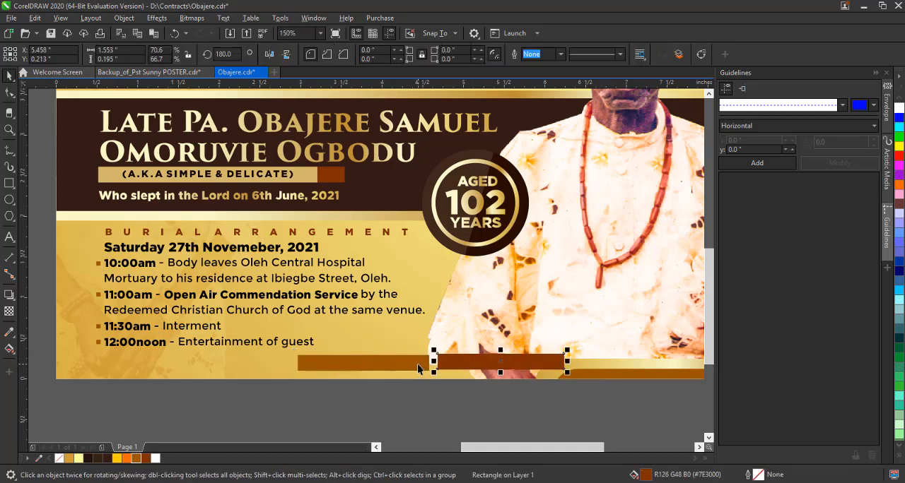
{"action": "left_click", "coordinate": [417, 364], "text": "shift"}
{"action": "left_click", "coordinate": [530, 408]}
{"action": "left_click", "coordinate": [547, 363]}
{"action": "left_click_drag", "start_coordinate": [567, 361], "coordinate": [582, 362]}
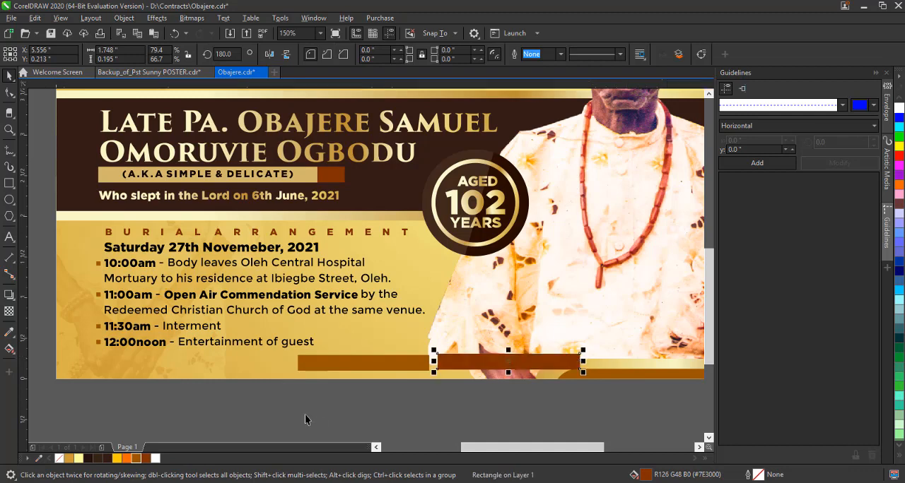
Try moving the rounded gold and brown corner shapes up to the card's upper-right corner.
{"action": "key", "text": "z"}
{"action": "left_click", "coordinate": [138, 54]}
{"action": "left_click", "coordinate": [10, 77]}
{"action": "left_click", "coordinate": [518, 388]}
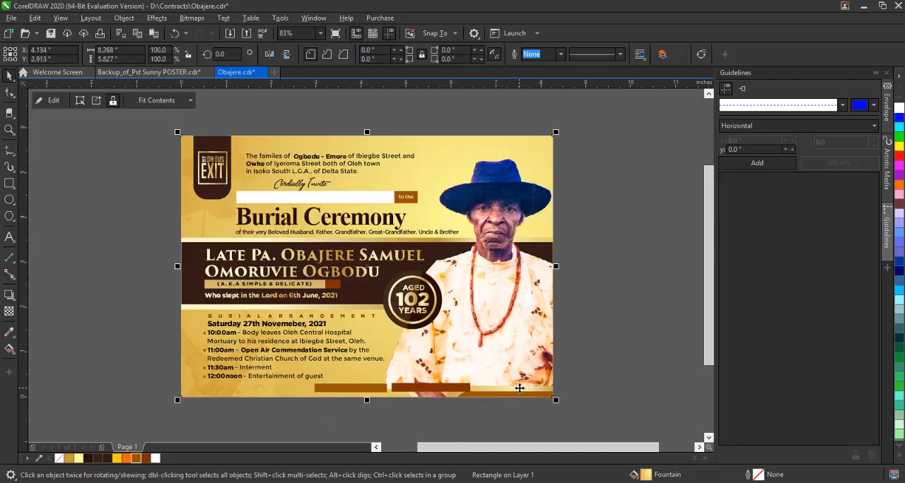
{"action": "left_click", "coordinate": [522, 395], "text": "ctrl"}
{"action": "left_click", "coordinate": [522, 395], "text": "ctrl+shift"}
{"action": "left_click_drag", "start_coordinate": [522, 395], "coordinate": [530, 138]}
{"action": "key", "text": "ctrl+z"}
{"action": "key", "text": "ctrl+z"}
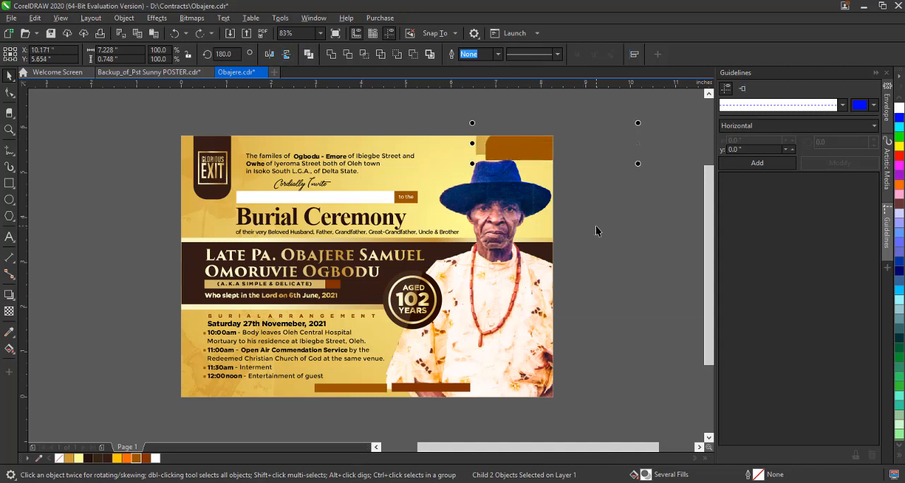
Shift the rounded gold and brown corner shapes further right along the card's lower edge.
{"action": "left_click_drag", "start_coordinate": [537, 389], "coordinate": [541, 386]}
{"action": "left_click", "coordinate": [556, 375]}
{"action": "left_click", "coordinate": [540, 391], "text": "ctrl"}
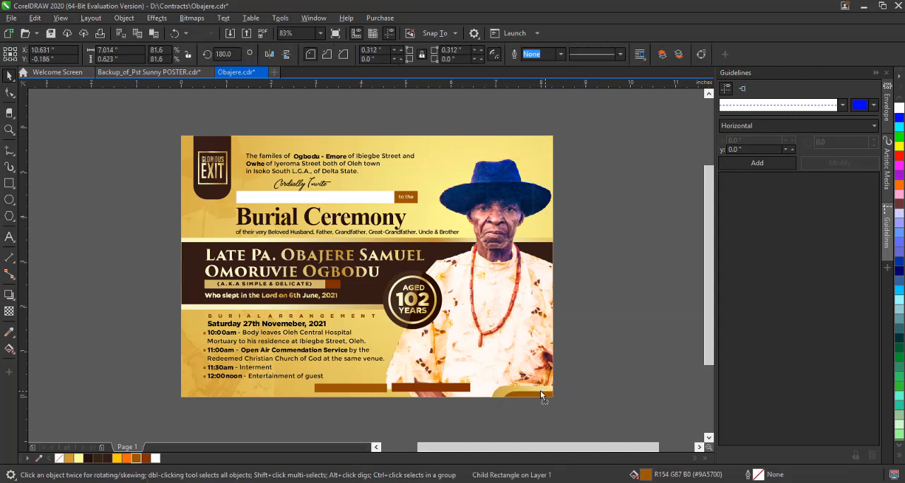
{"action": "left_click", "coordinate": [598, 302]}
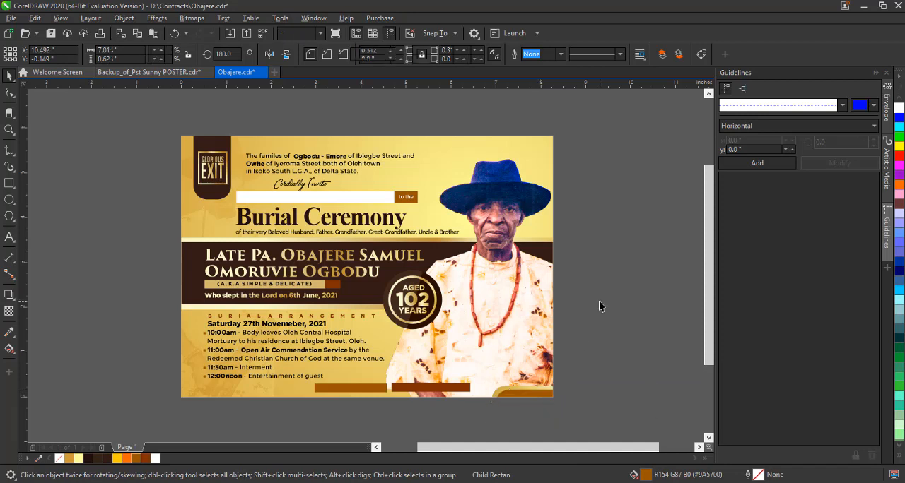
Move the two brown bars together left, under the burial arrangement list.
{"action": "left_click", "coordinate": [361, 390]}
{"action": "left_click", "coordinate": [428, 387], "text": "shift"}
{"action": "left_click_drag", "start_coordinate": [429, 388], "coordinate": [348, 387]}
{"action": "left_click", "coordinate": [329, 416]}
Scale the burial arrangement text group down to about 3.92 in wide and centre it in its original area.
{"action": "scroll", "coordinate": [283, 400], "scroll_direction": "up", "scroll_amount": 2}
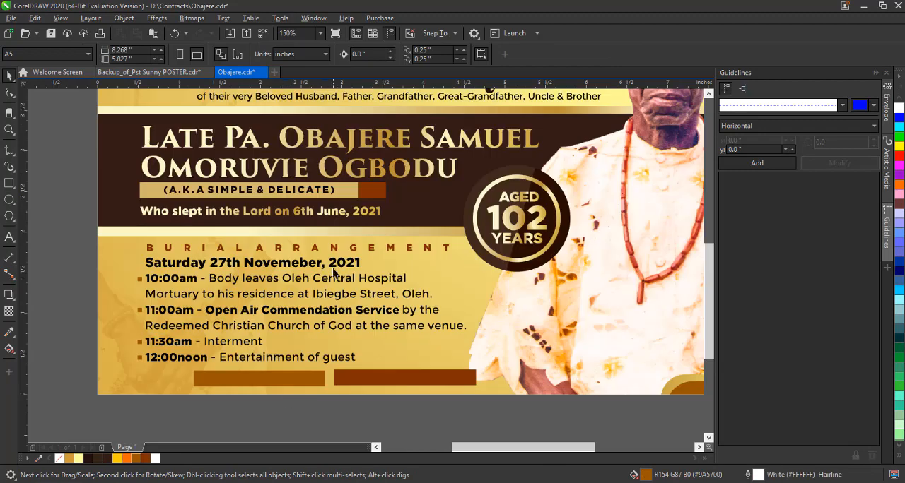
{"action": "left_click", "coordinate": [349, 280]}
{"action": "left_click_drag", "start_coordinate": [469, 365], "coordinate": [463, 368]}
{"action": "left_click_drag", "start_coordinate": [386, 281], "coordinate": [387, 280]}
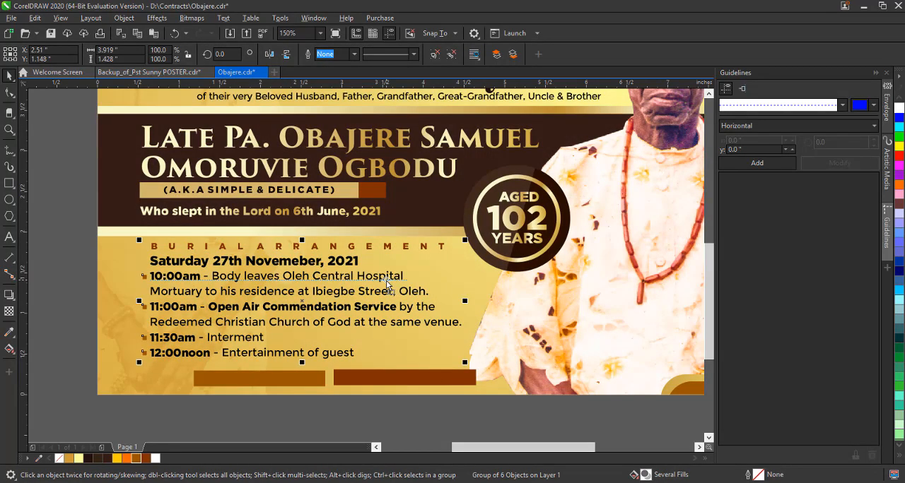
Widen both brown bars together, the first to about 1.76 in, and shift them slightly right.
{"action": "left_click", "coordinate": [405, 378]}
{"action": "left_click_drag", "start_coordinate": [479, 378], "coordinate": [504, 377]}
{"action": "left_click", "coordinate": [429, 427]}
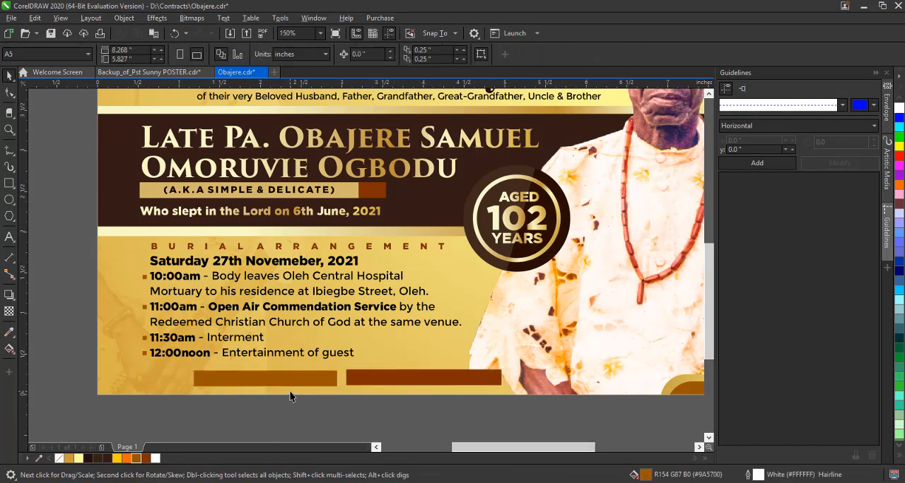
{"action": "left_click_drag", "start_coordinate": [397, 381], "coordinate": [410, 382]}
{"action": "left_click", "coordinate": [384, 418]}
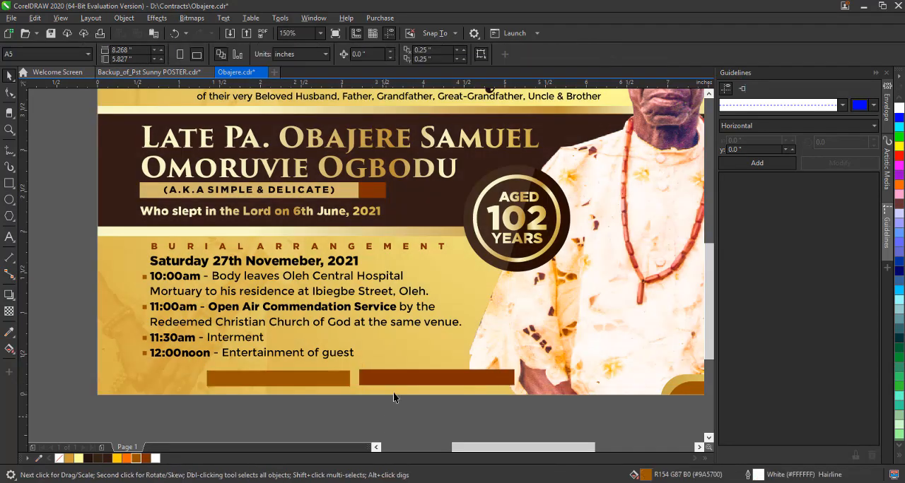
Duplicate the "Who slept in the Lord" line beside the brown bars and replace its text with "Signed:".
{"action": "left_click_drag", "start_coordinate": [282, 211], "coordinate": [168, 377]}
{"action": "right_click", "coordinate": [167, 377]}
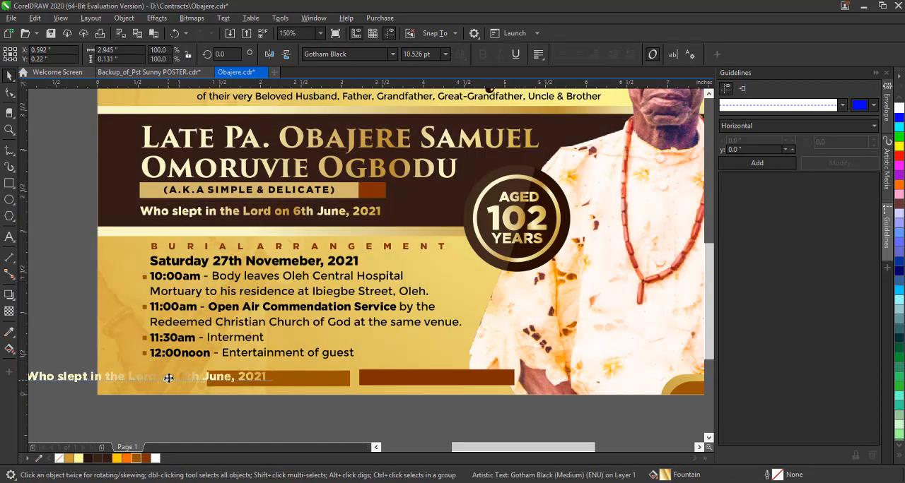
{"action": "double_click", "coordinate": [168, 377]}
{"action": "key", "text": "ctrl+a"}
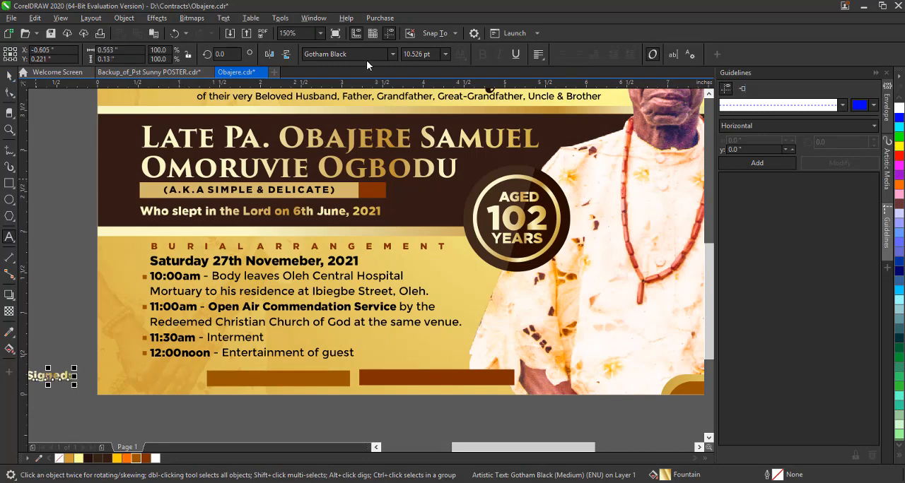
Set "Signed:" in the Unthrift First Personal font at about 18.8 pt and place it just before the first bar.
{"action": "left_click", "coordinate": [392, 54]}
{"action": "left_click", "coordinate": [389, 122]}
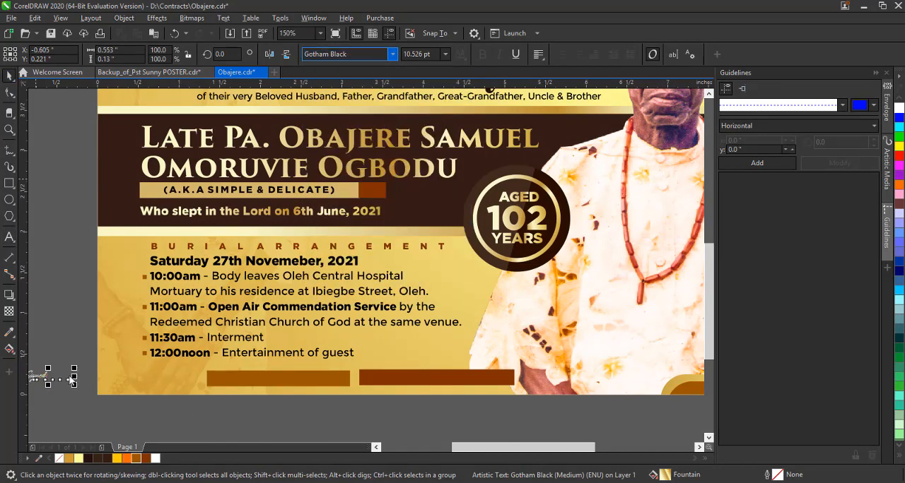
{"action": "left_click_drag", "start_coordinate": [38, 377], "coordinate": [203, 360]}
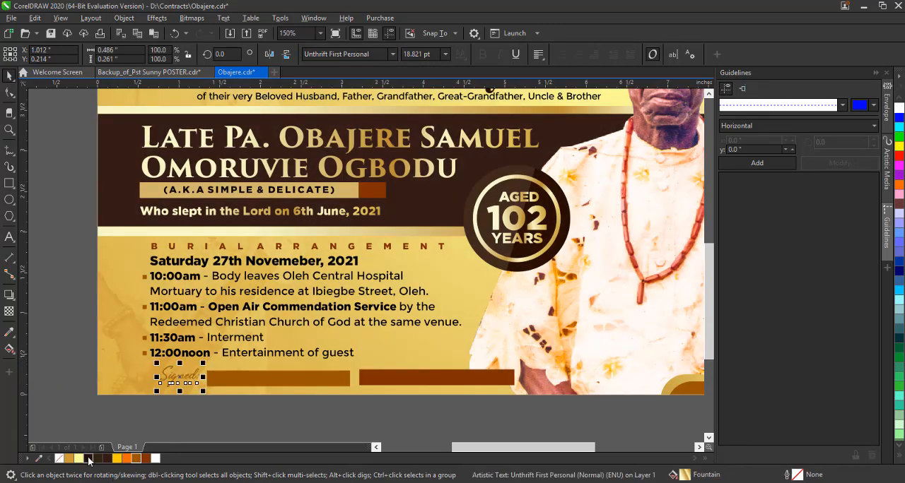
Fill the "Signed:" lettering with dark brown (R51 G28 B21) and convert it to curves.
{"action": "left_click", "coordinate": [105, 461]}
{"action": "left_click", "coordinate": [89, 459]}
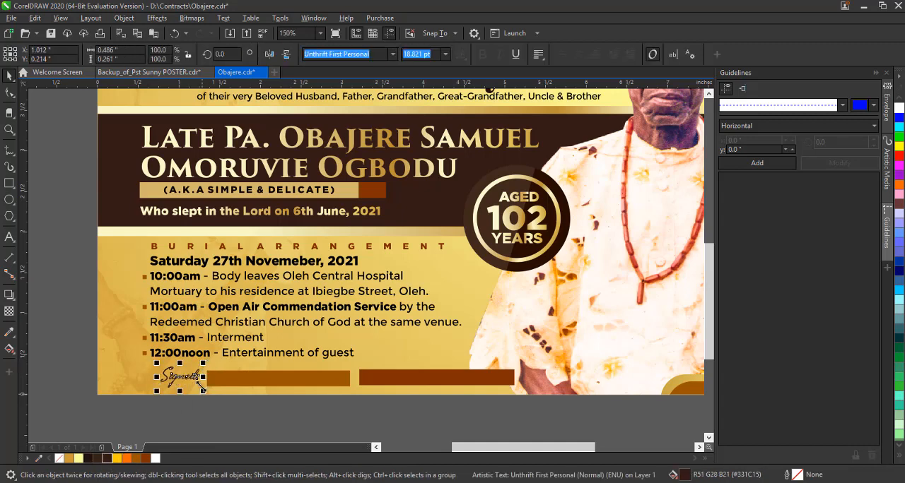
{"action": "key", "text": "ctrl+q"}
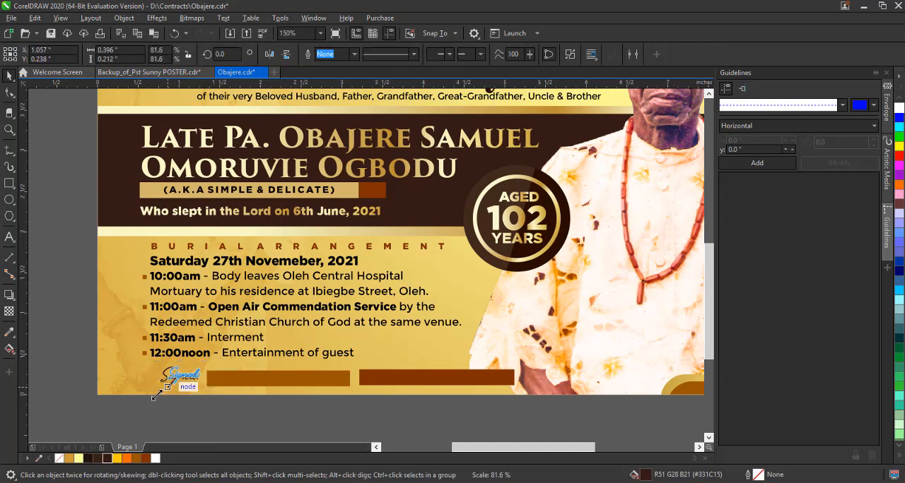
{"action": "left_click", "coordinate": [197, 417]}
Copy the "of their very Beloved" line onto the first bar and replace it with the first signatory's name and "For the Children".
{"action": "left_click", "coordinate": [277, 251]}
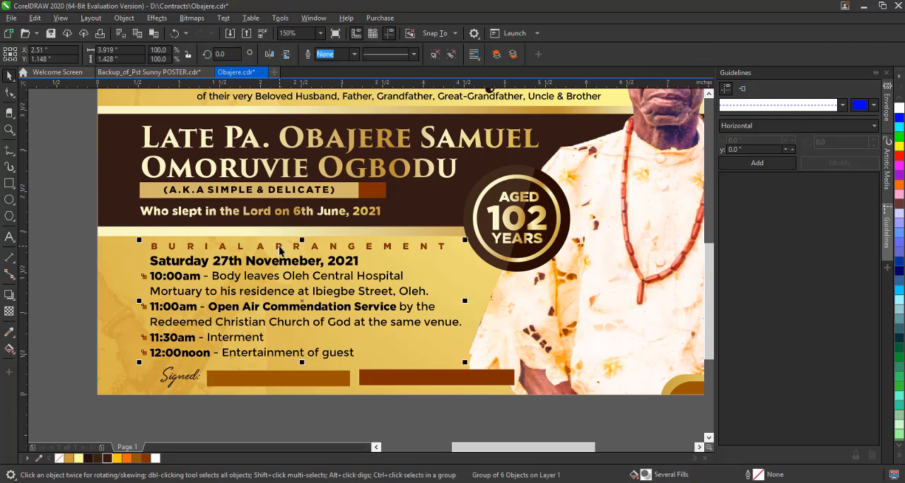
{"action": "left_click", "coordinate": [271, 421]}
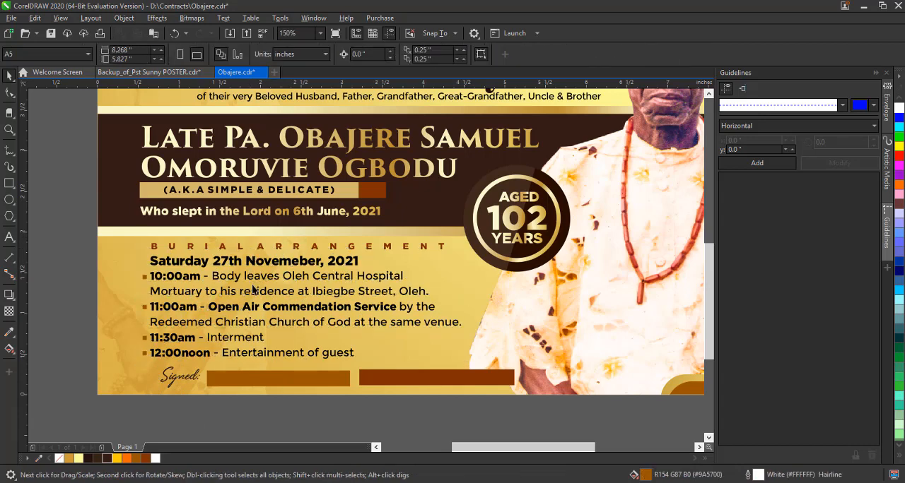
{"action": "left_click", "coordinate": [259, 212]}
{"action": "left_click", "coordinate": [361, 96]}
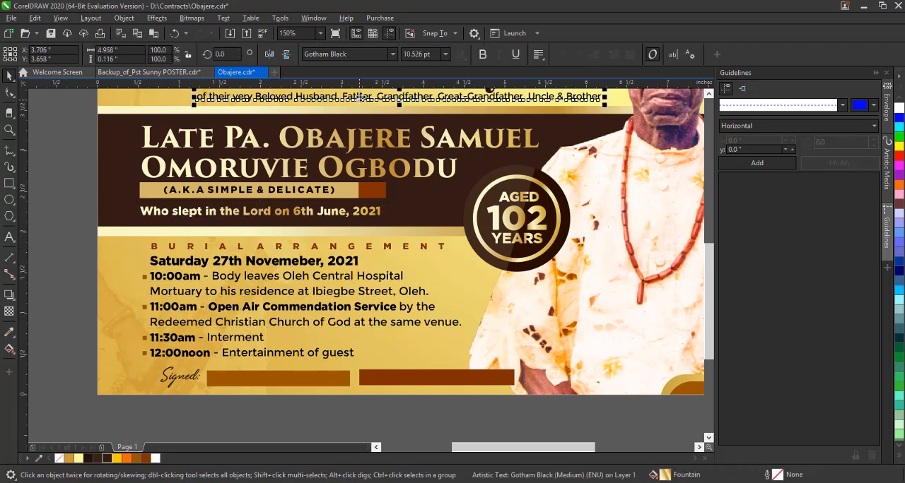
{"action": "left_click_drag", "start_coordinate": [361, 96], "coordinate": [360, 379]}
{"action": "right_click", "coordinate": [359, 379]}
{"action": "key", "text": "F8"}
{"action": "key", "text": "ctrl+a"}
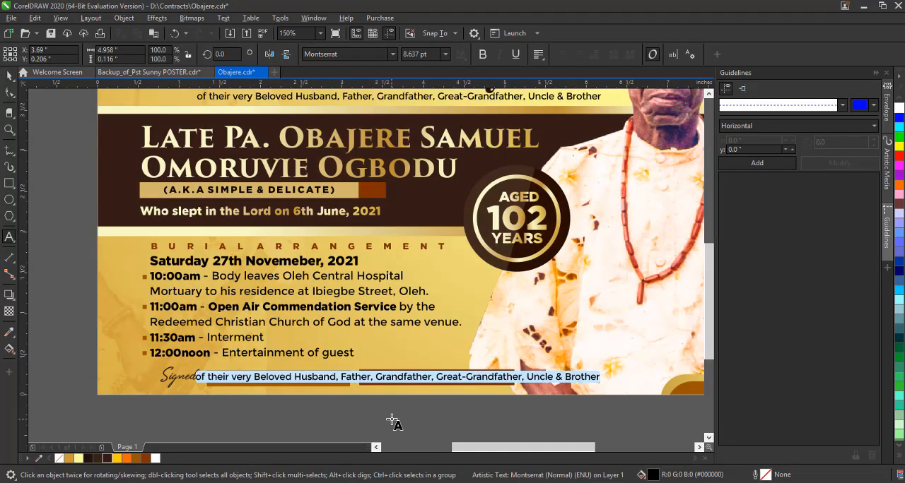
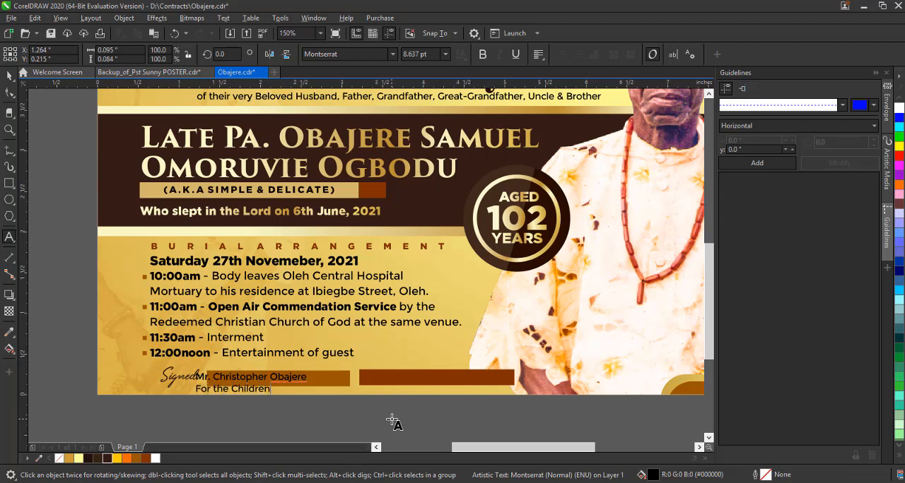
Duplicate the signatory text onto the second bar and change it to the second signatory's name and "For the Family".
{"action": "left_click_drag", "start_coordinate": [291, 378], "coordinate": [464, 378]}
{"action": "right_click", "coordinate": [464, 378]}
{"action": "key", "text": "F8"}
{"action": "key", "text": "ctrl+a"}
{"action": "type", "text": "M"}
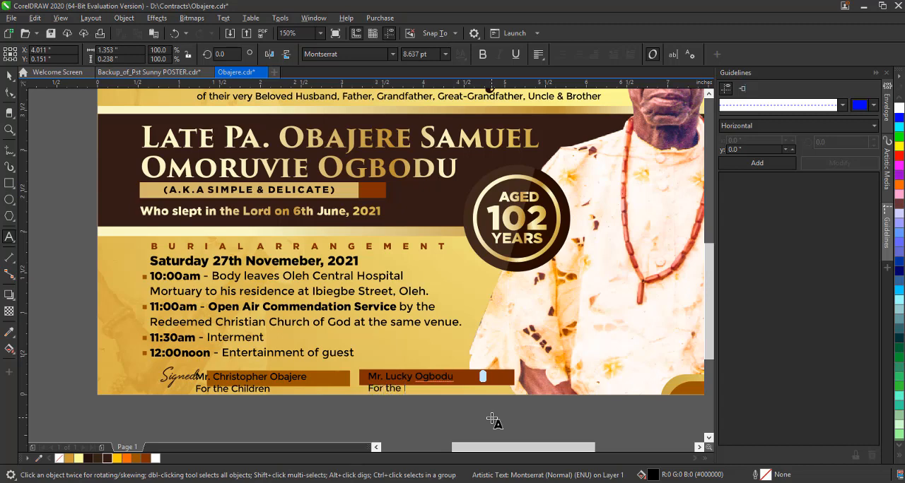
{"action": "left_click", "coordinate": [9, 76]}
Move the "For the Children" signatory text right so it sits within the first bar's width.
{"action": "left_click", "coordinate": [250, 410]}
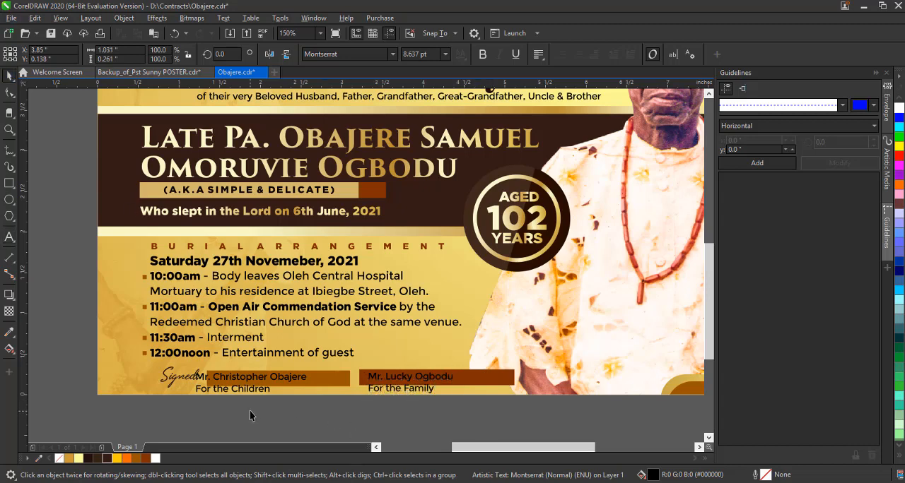
{"action": "scroll", "coordinate": [249, 410], "scroll_direction": "up", "scroll_amount": 2}
{"action": "left_click_drag", "start_coordinate": [280, 277], "coordinate": [392, 278]}
{"action": "scroll", "coordinate": [393, 278], "scroll_direction": "down", "scroll_amount": 1}
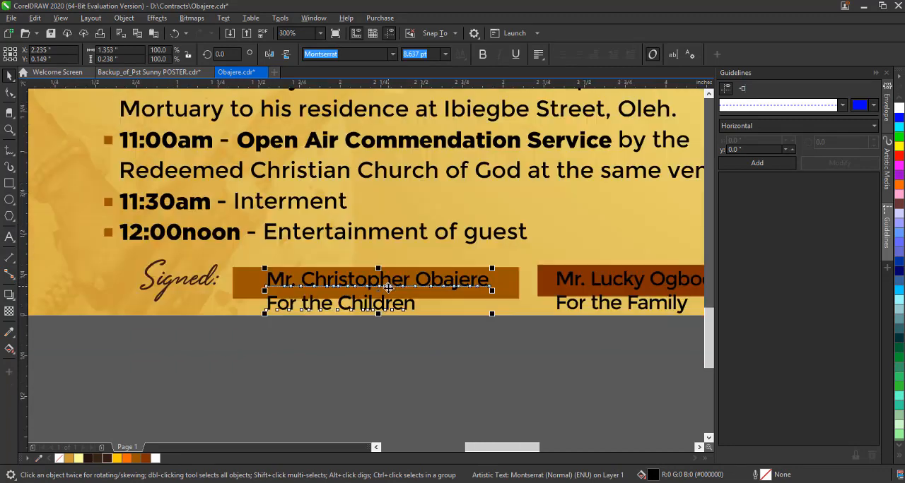
{"action": "left_click", "coordinate": [361, 364]}
Move both signatory texts and their brown bars slightly up together.
{"action": "scroll", "coordinate": [235, 356], "scroll_direction": "down", "scroll_amount": 1}
{"action": "left_click_drag", "start_coordinate": [220, 359], "coordinate": [546, 288]}
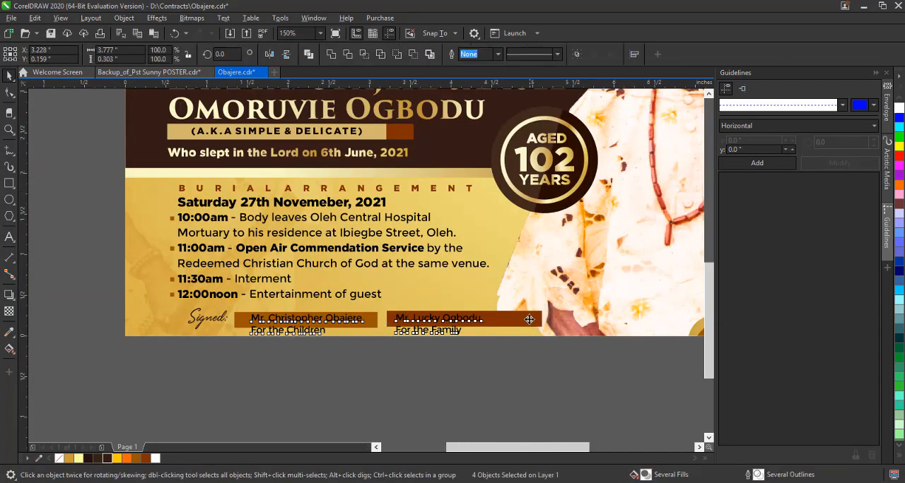
{"action": "left_click_drag", "start_coordinate": [529, 320], "coordinate": [529, 316]}
{"action": "left_click", "coordinate": [464, 382]}
Break the second signatory's two-line text apart into separate name and role lines.
{"action": "left_click", "coordinate": [375, 320]}
{"action": "left_click", "coordinate": [318, 328]}
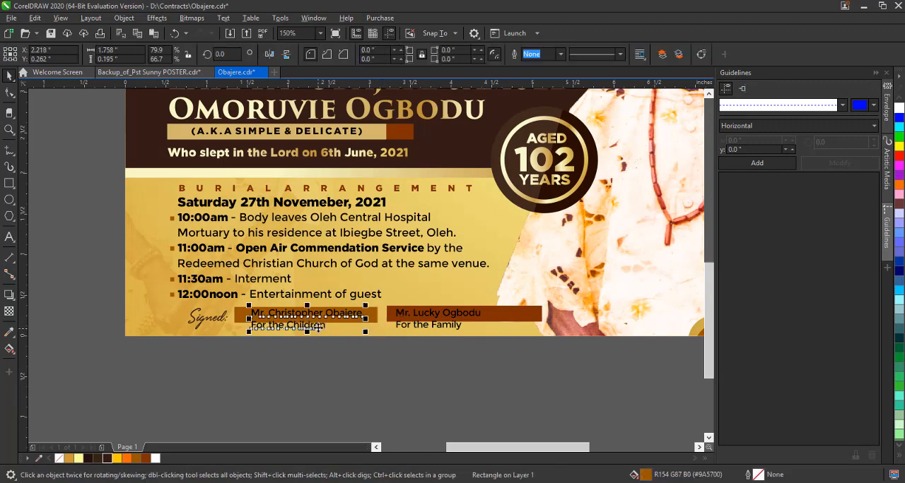
{"action": "left_click", "coordinate": [449, 327]}
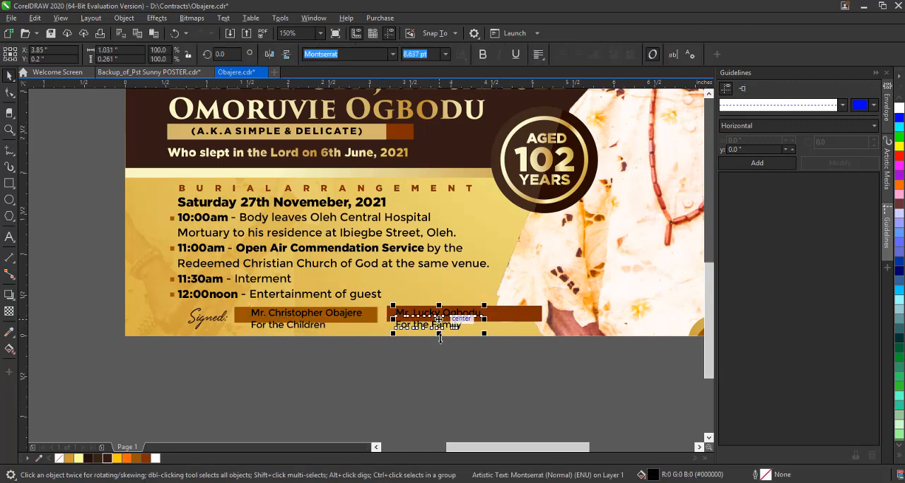
Try to centre the second signatory's name horizontally on its brown bar, and undo the alignment.
{"action": "left_click", "coordinate": [508, 319], "text": "shift"}
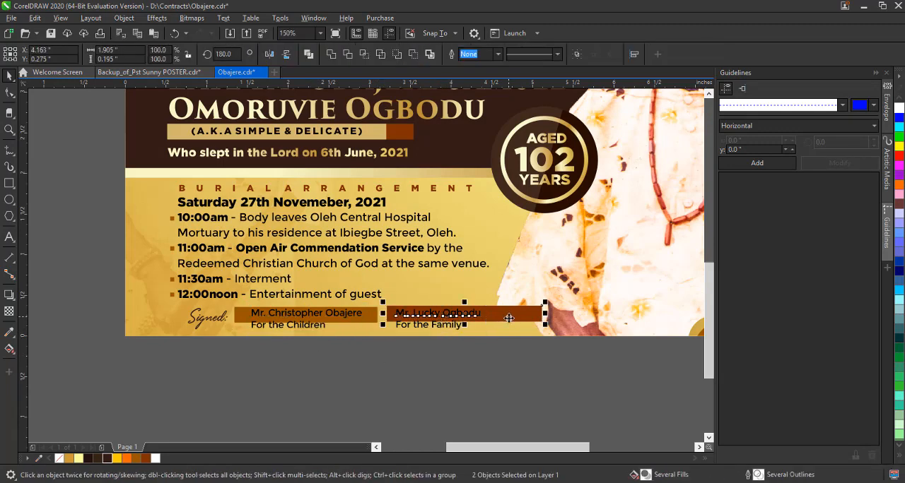
{"action": "key", "text": "c"}
{"action": "left_click", "coordinate": [487, 353]}
{"action": "key", "text": "ctrl+z"}
{"action": "left_click", "coordinate": [486, 353]}
Shorten the second bar to about 1.26 inches wide and colour the signatory's name on it Chalk (#FFFF99).
{"action": "left_click", "coordinate": [501, 318]}
{"action": "left_click_drag", "start_coordinate": [545, 313], "coordinate": [492, 333]}
{"action": "left_click", "coordinate": [477, 374]}
{"action": "left_click", "coordinate": [451, 314]}
{"action": "left_click", "coordinate": [79, 460]}
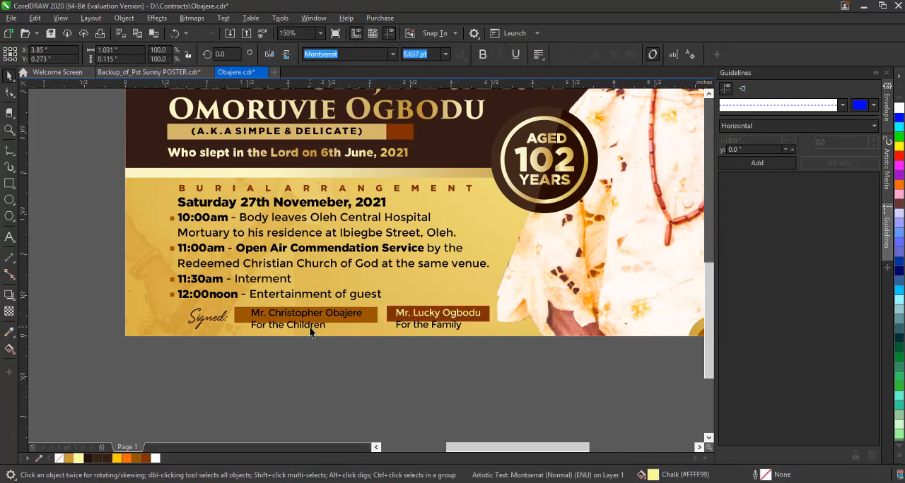
Break the first signatory's text into separate lines and colour the name line Chalk (#FFFF99).
{"action": "left_click", "coordinate": [311, 317]}
{"action": "key", "text": "ctrl+k"}
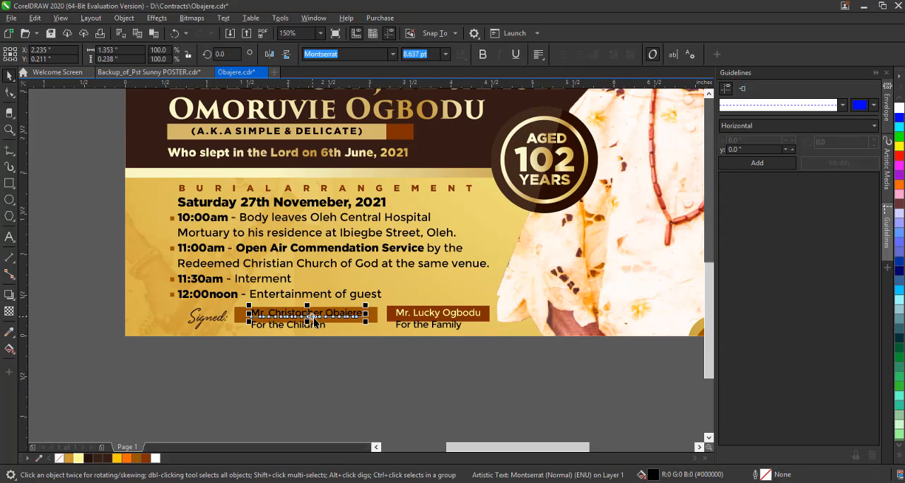
{"action": "left_click", "coordinate": [79, 460]}
Move "For the Children" off the card, centre the first signatory's name on its bar and shorten that bar from both ends.
{"action": "left_click", "coordinate": [314, 328]}
{"action": "left_click_drag", "start_coordinate": [315, 328], "coordinate": [319, 362]}
{"action": "left_click", "coordinate": [335, 320]}
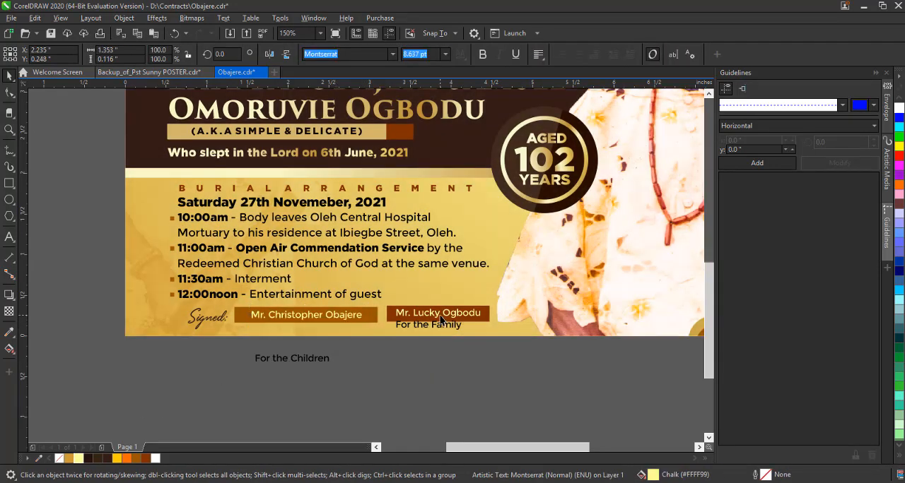
{"action": "left_click", "coordinate": [432, 314]}
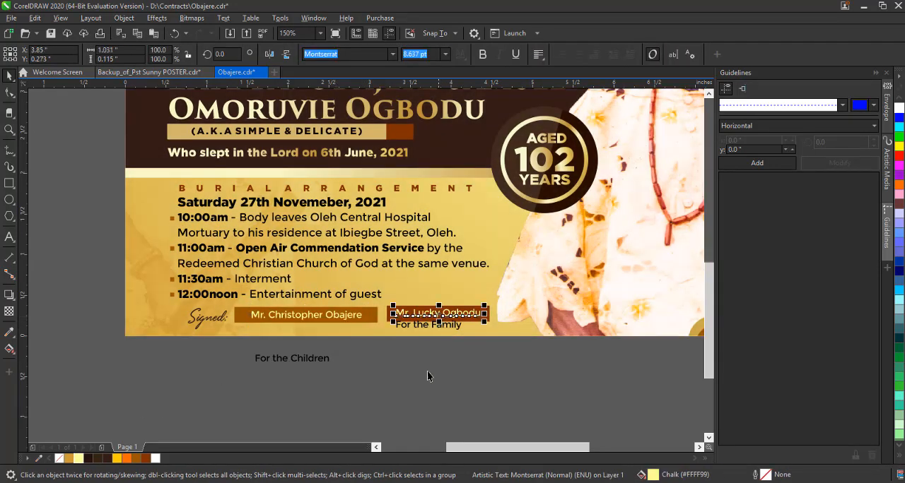
{"action": "left_click", "coordinate": [364, 316]}
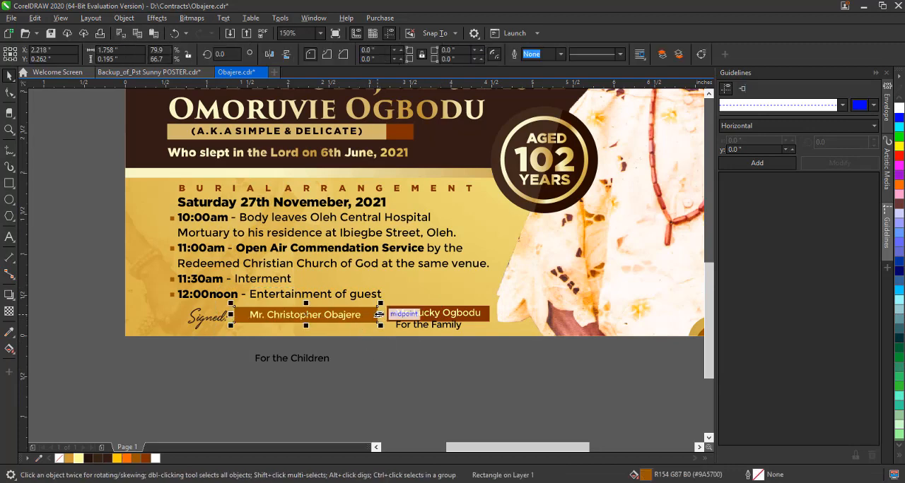
{"action": "left_click_drag", "start_coordinate": [379, 314], "coordinate": [373, 314]}
Shrink the "For the Family" and "For the Children" lines slightly and place each beneath its signatory bar.
{"action": "mouse_move", "coordinate": [429, 326]}
{"action": "left_mouse_down"}
{"action": "mouse_move", "coordinate": [528, 311]}
{"action": "mouse_move", "coordinate": [441, 329]}
{"action": "left_mouse_up"}
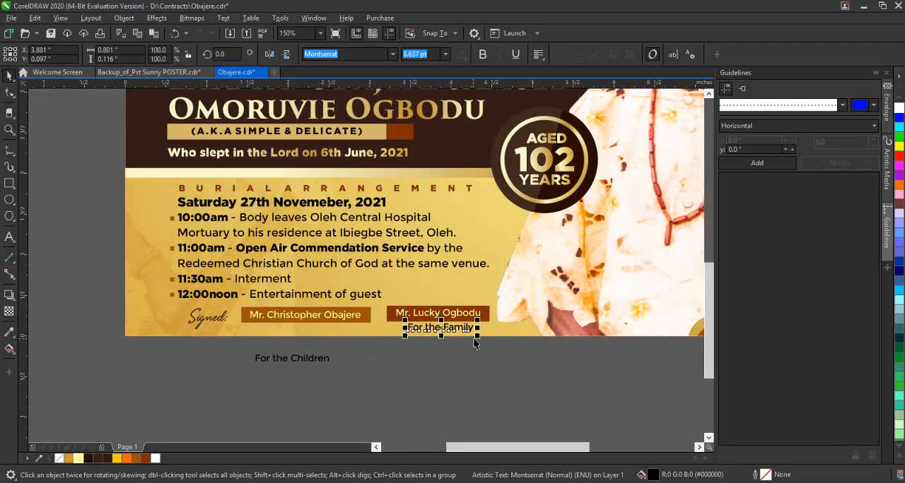
{"action": "left_click", "coordinate": [302, 362]}
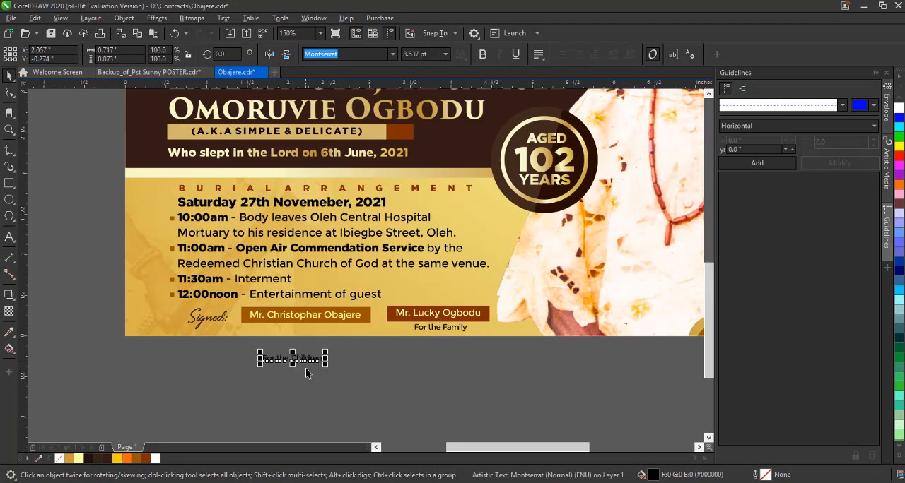
{"action": "left_click_drag", "start_coordinate": [306, 373], "coordinate": [306, 341]}
Centre each signatory's name, brown bar and role line horizontally on one another.
{"action": "left_click_drag", "start_coordinate": [203, 353], "coordinate": [388, 294]}
{"action": "key", "text": "c"}
{"action": "left_click_drag", "start_coordinate": [371, 359], "coordinate": [502, 273]}
{"action": "key", "text": "c"}
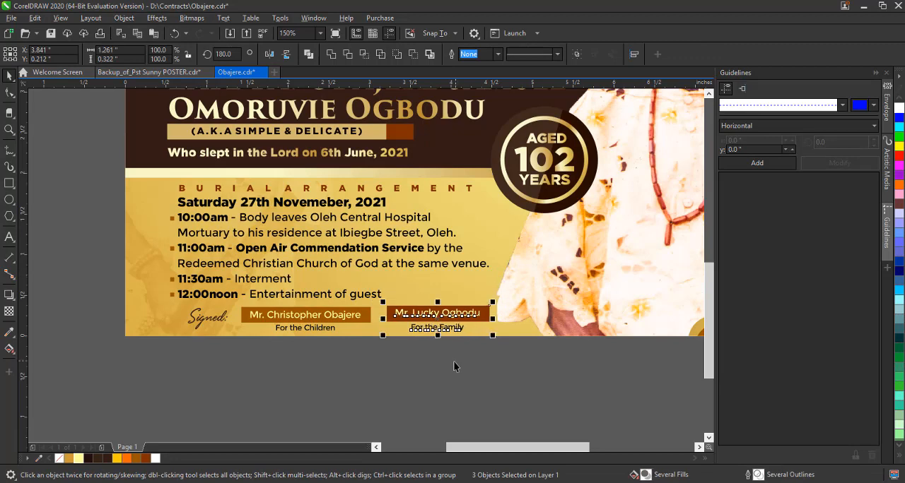
{"action": "left_click", "coordinate": [449, 366]}
{"action": "left_click", "coordinate": [369, 172], "text": "ctrl"}
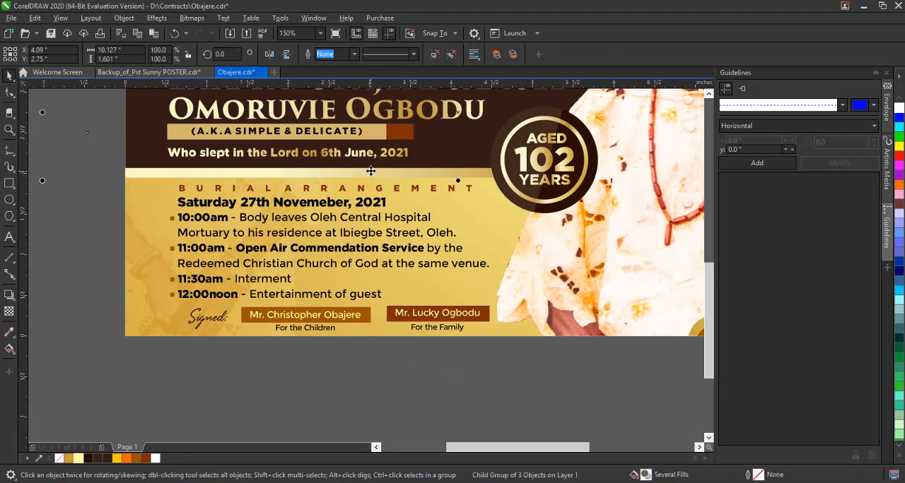
{"action": "left_click_drag", "start_coordinate": [369, 172], "coordinate": [383, 293]}
{"action": "key", "text": "ctrl+z"}
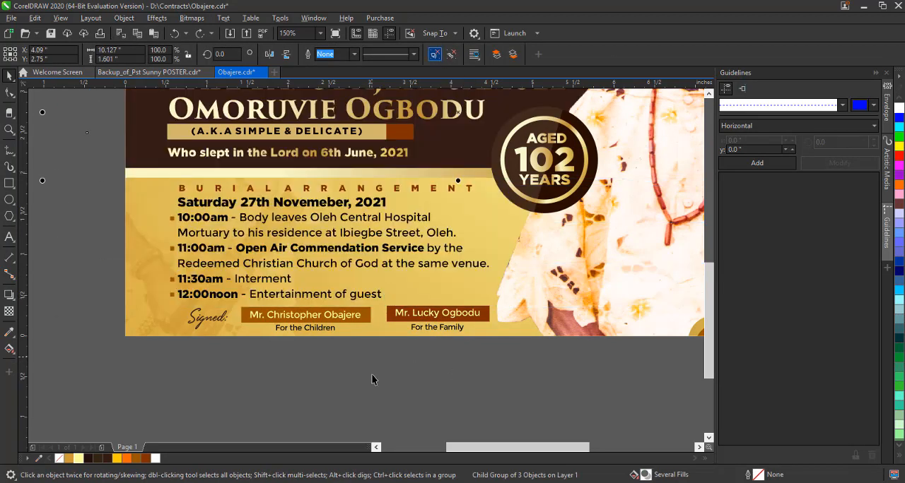
Copy the gold strip below the dark band to just above the signature row, thin it to 0.025 inch and mirror it horizontally.
{"action": "left_click", "coordinate": [381, 173], "text": "ctrl"}
{"action": "left_click_drag", "start_coordinate": [381, 173], "coordinate": [374, 297]}
{"action": "left_click_drag", "start_coordinate": [465, 256], "coordinate": [483, 303]}
{"action": "scroll", "coordinate": [301, 390], "scroll_direction": "down", "scroll_amount": 2}
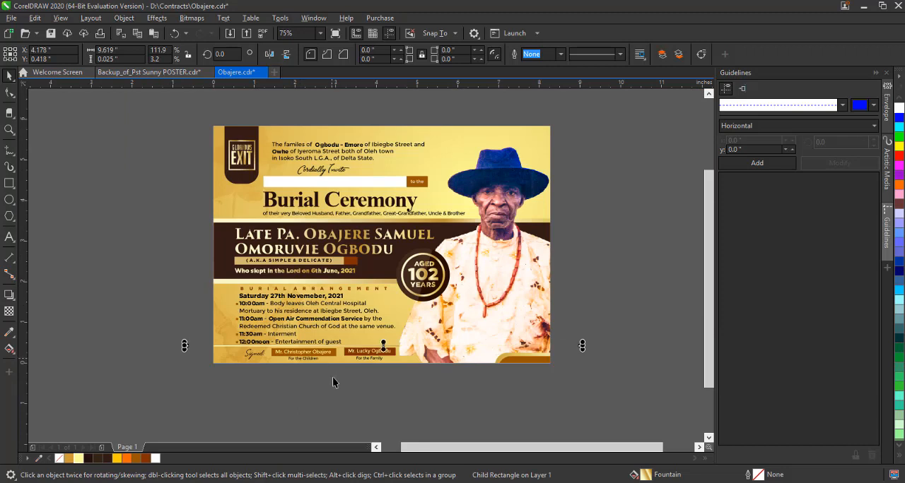
{"action": "scroll", "coordinate": [333, 382], "scroll_direction": "up", "scroll_amount": 2}
{"action": "left_click", "coordinate": [269, 55]}
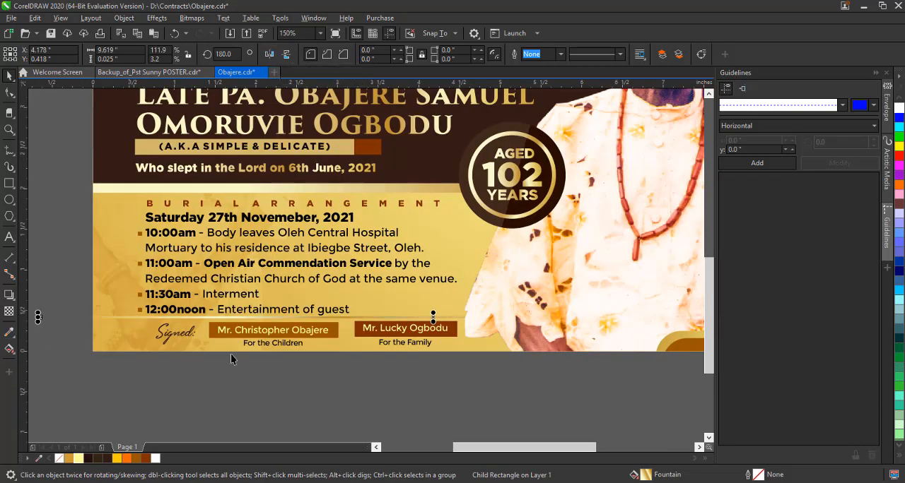
Scale the whole signature row down slightly to about 3.65 inches wide.
{"action": "left_click_drag", "start_coordinate": [123, 369], "coordinate": [467, 314]}
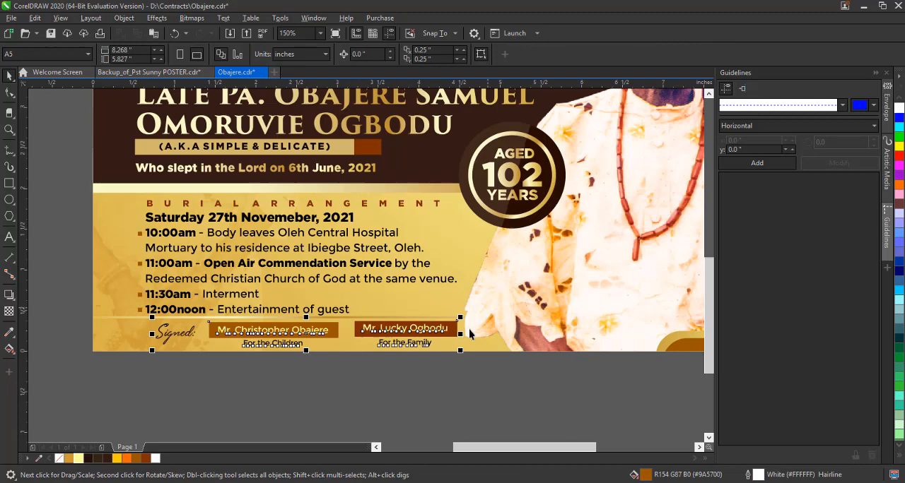
{"action": "left_click", "coordinate": [453, 367]}
{"action": "key", "text": "z"}
{"action": "left_click", "coordinate": [138, 54]}
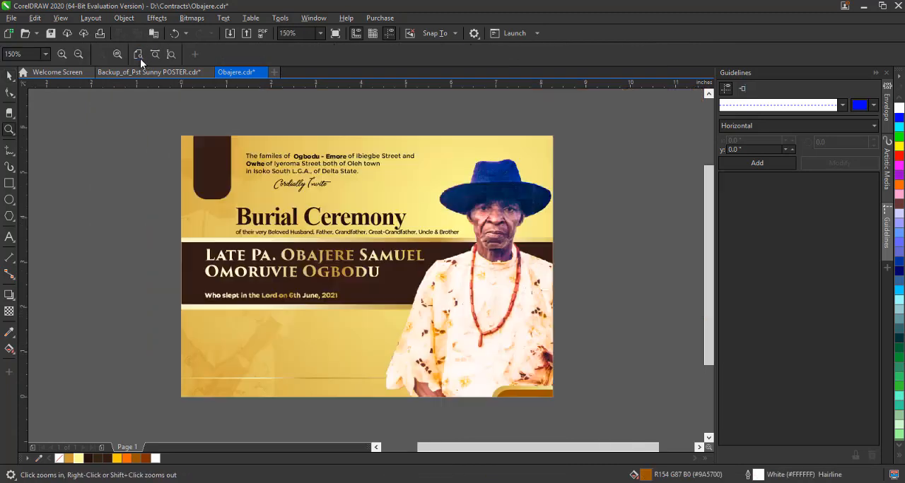
{"action": "left_click", "coordinate": [9, 76]}
Try the darker brown #7E3000 as the fill of the first signatory bar.
{"action": "left_click", "coordinate": [314, 384]}
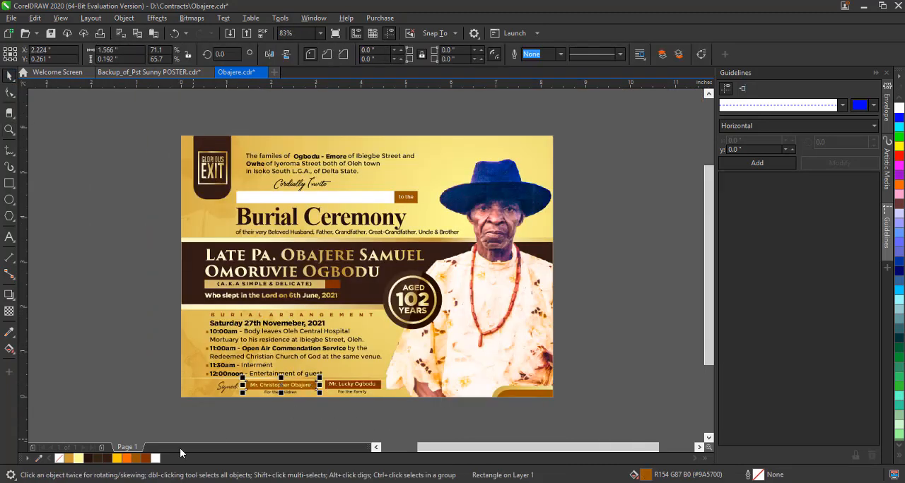
{"action": "left_click", "coordinate": [145, 461]}
{"action": "left_click", "coordinate": [348, 428]}
Nudge the burial arrangement text and its four square bullets slightly up, away from the thin gold divider.
{"action": "left_click", "coordinate": [306, 337]}
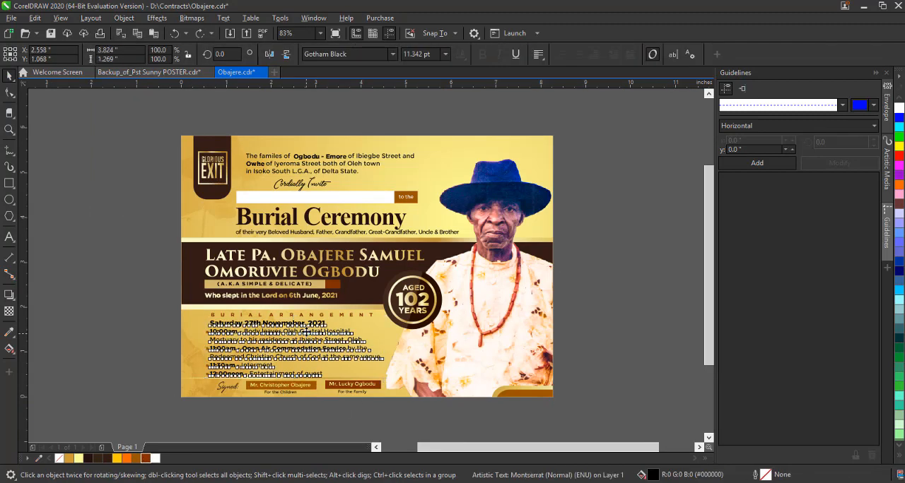
{"action": "scroll", "coordinate": [260, 383], "scroll_direction": "up", "scroll_amount": 4}
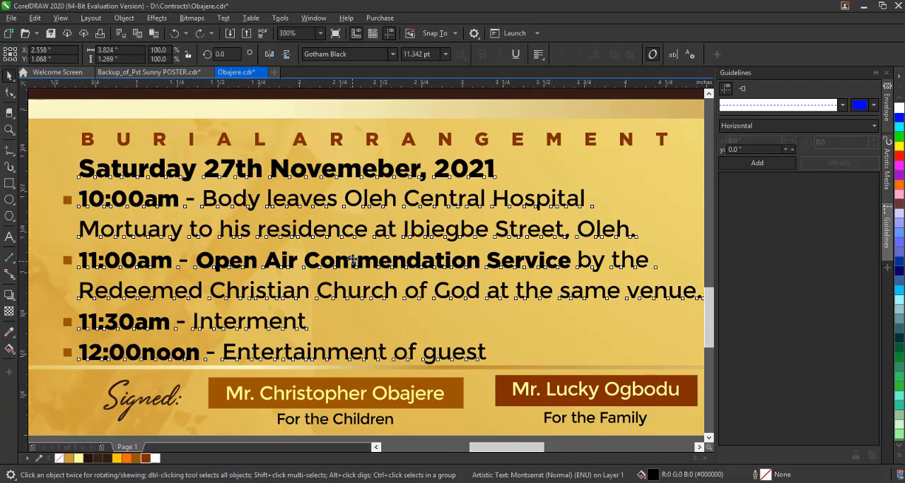
{"action": "scroll", "coordinate": [352, 260], "scroll_direction": "down", "scroll_amount": 4}
{"action": "left_click_drag", "start_coordinate": [127, 223], "coordinate": [241, 364]}
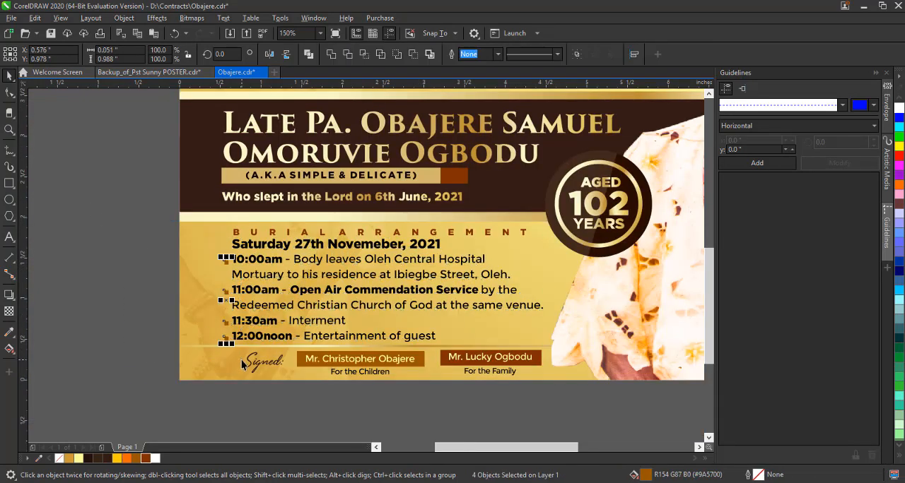
{"action": "key", "text": "Up"}
{"action": "double_click", "coordinate": [9, 129]}
{"action": "key", "text": "space"}
{"action": "left_click", "coordinate": [84, 205]}
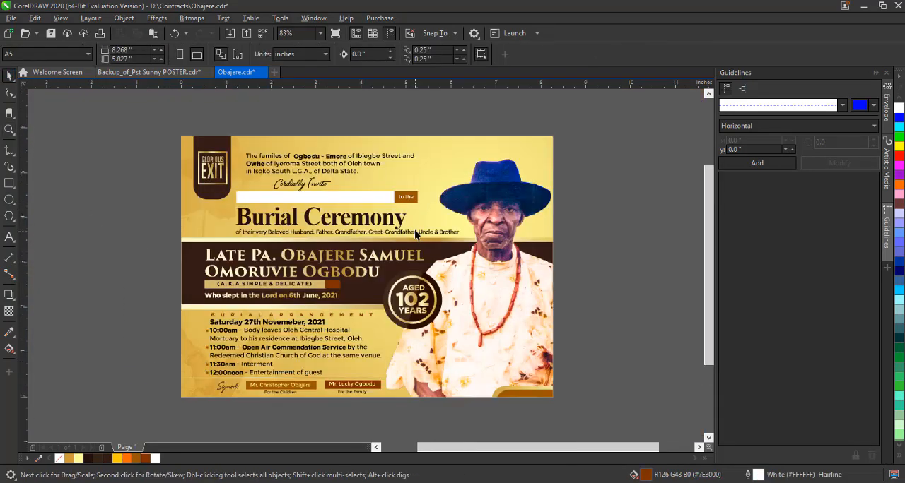
Make the "of their very Beloved Husband, Father" line beneath Burial Ceremony slightly heavier.
{"action": "left_click", "coordinate": [416, 233]}
{"action": "left_click", "coordinate": [611, 224]}
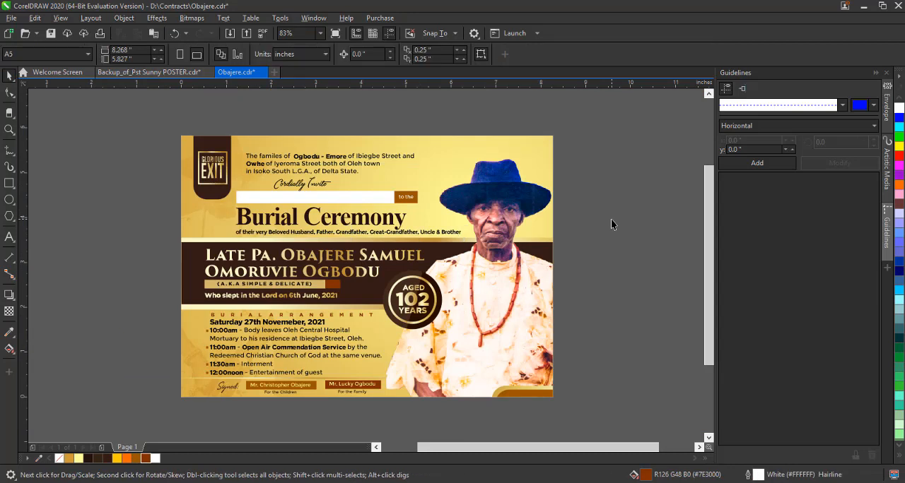
{"action": "left_click", "coordinate": [541, 337]}
Change the font of both signatories' names from Montserrat to Gotham Black.
{"action": "left_click_drag", "start_coordinate": [200, 416], "coordinate": [413, 374]}
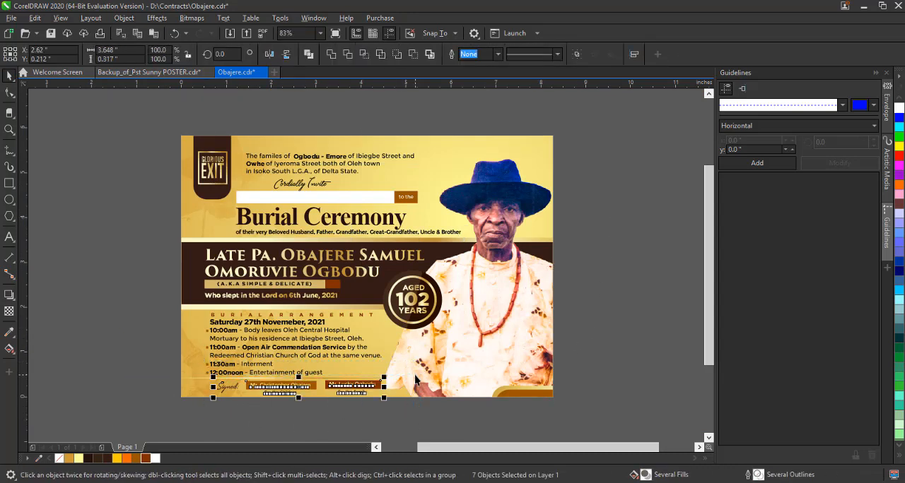
{"action": "key", "text": "ctrl+g"}
{"action": "left_click", "coordinate": [284, 387], "text": "ctrl"}
{"action": "scroll", "coordinate": [299, 425], "scroll_direction": "up", "scroll_amount": 2}
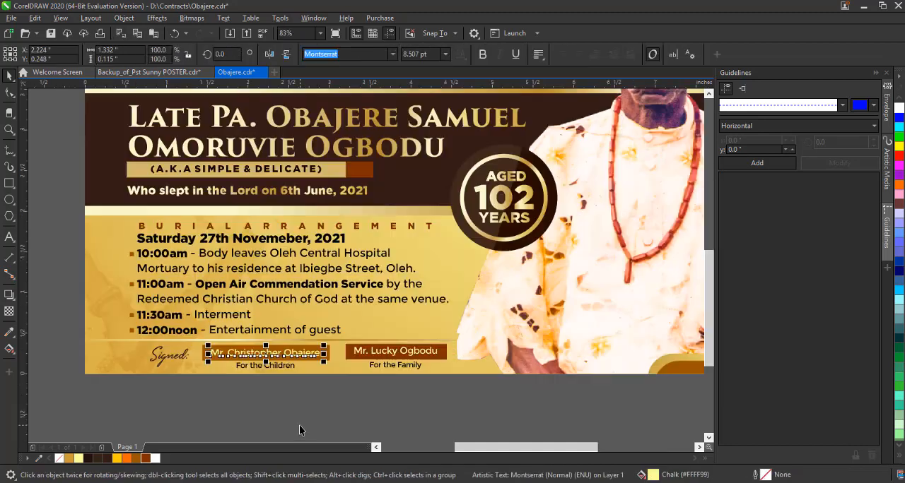
{"action": "left_click", "coordinate": [393, 56]}
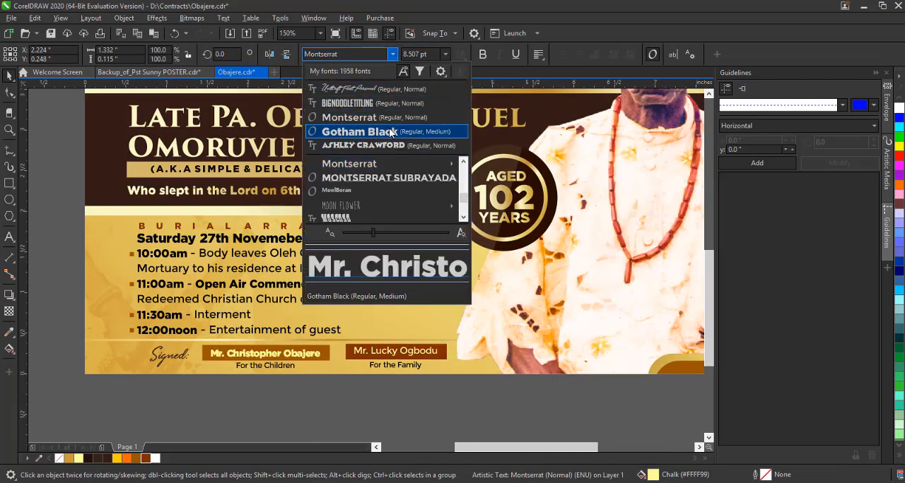
{"action": "left_click", "coordinate": [392, 131]}
{"action": "left_click", "coordinate": [416, 355], "text": "ctrl"}
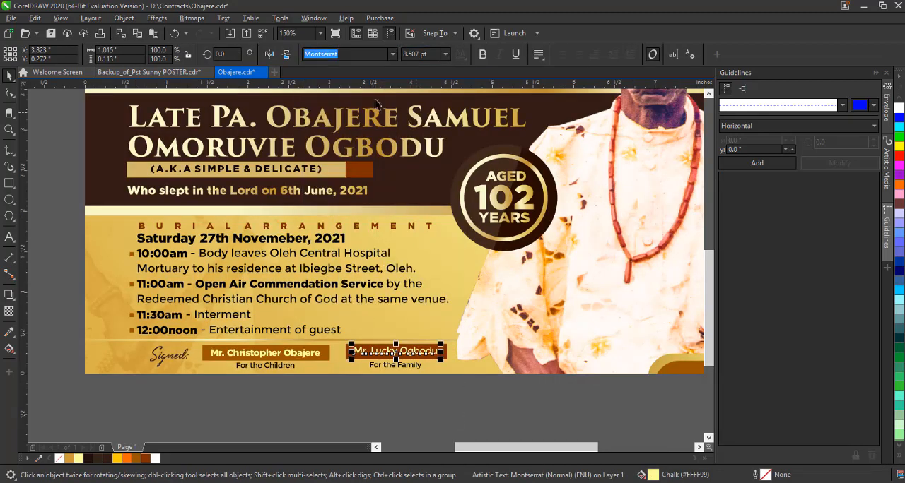
{"action": "left_click", "coordinate": [391, 55]}
{"action": "left_click", "coordinate": [396, 90]}
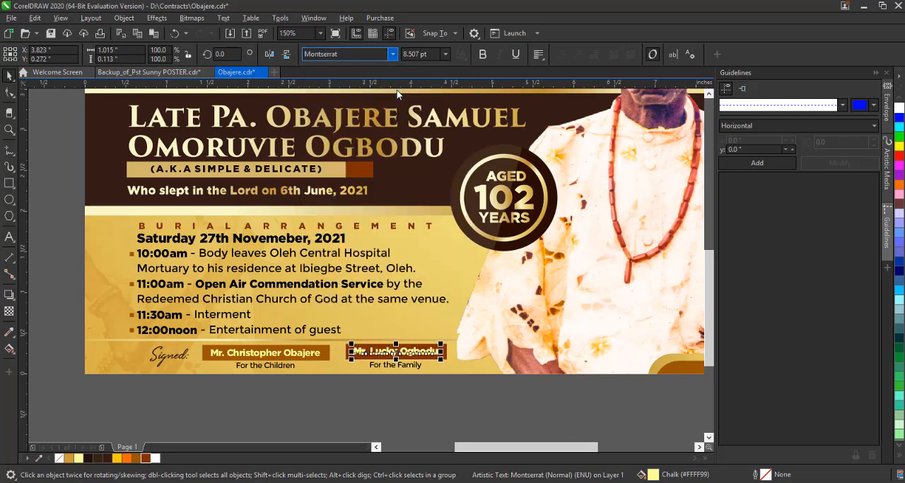
Re-centre each signatory's bold name and role line on its brown bar.
{"action": "left_click", "coordinate": [207, 395]}
{"action": "left_click_drag", "start_coordinate": [205, 394], "coordinate": [344, 316]}
{"action": "left_click_drag", "start_coordinate": [347, 391], "coordinate": [488, 301]}
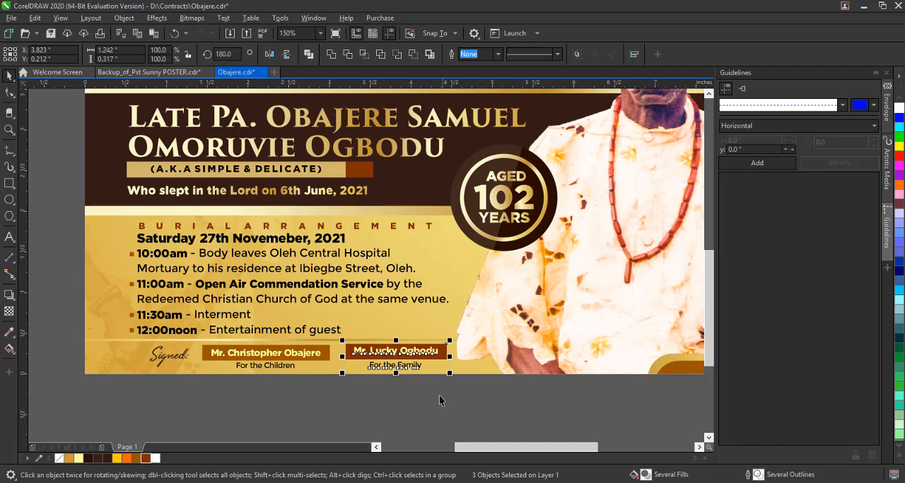
{"action": "key", "text": "z"}
{"action": "left_click", "coordinate": [139, 54]}
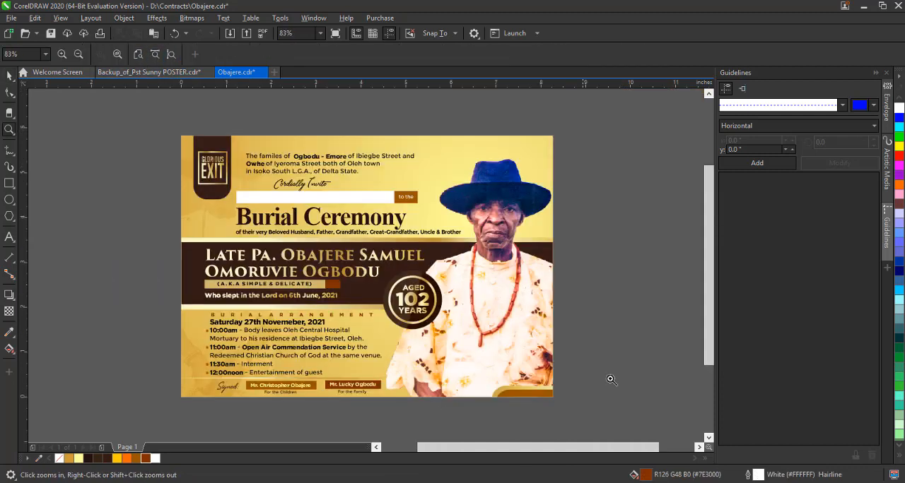
{"action": "left_click", "coordinate": [8, 78]}
Enlarge the round "Aged 102 Years" badge very slightly.
{"action": "left_click", "coordinate": [216, 172]}
{"action": "left_click", "coordinate": [163, 159]}
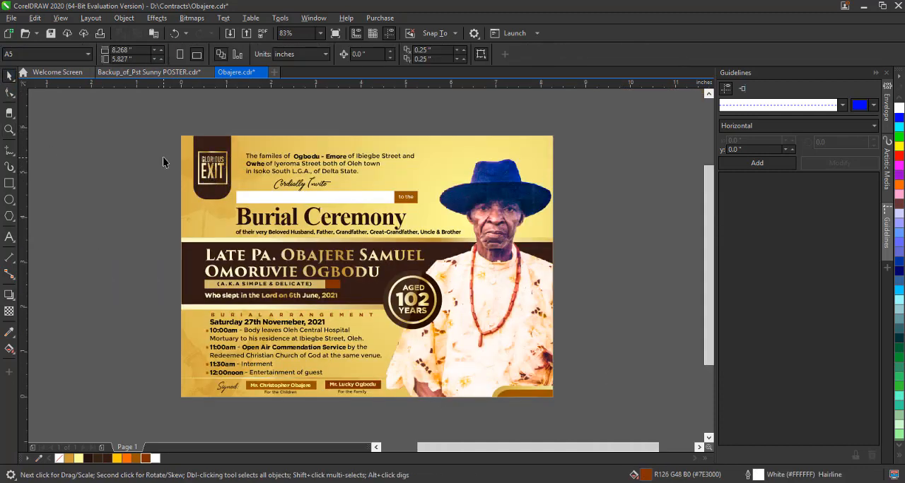
{"action": "left_click", "coordinate": [286, 158]}
{"action": "left_click", "coordinate": [441, 305]}
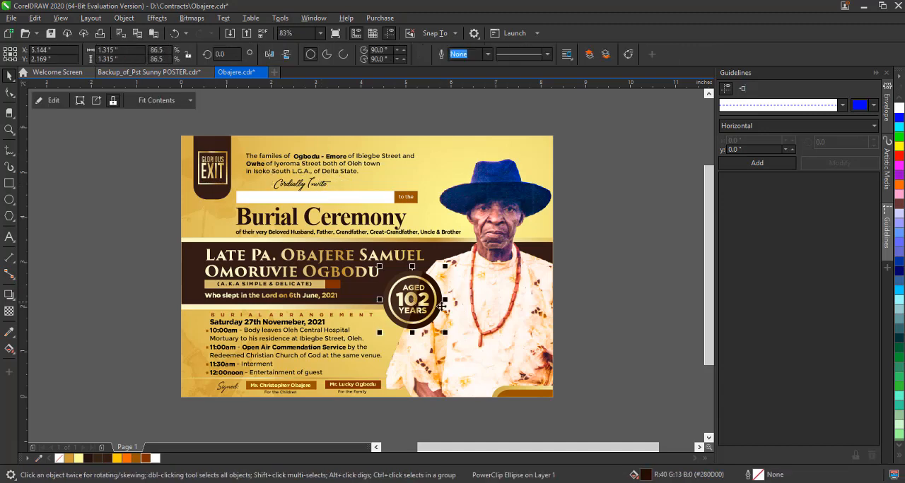
{"action": "left_click_drag", "start_coordinate": [446, 335], "coordinate": [448, 338]}
{"action": "left_click", "coordinate": [595, 323]}
{"action": "left_click", "coordinate": [295, 356]}
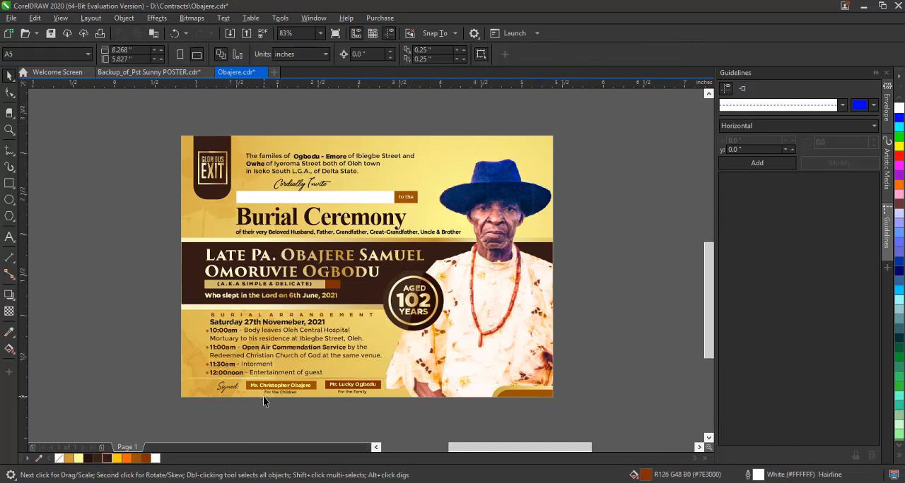
{"action": "scroll", "coordinate": [263, 396], "scroll_direction": "up", "scroll_amount": 3}
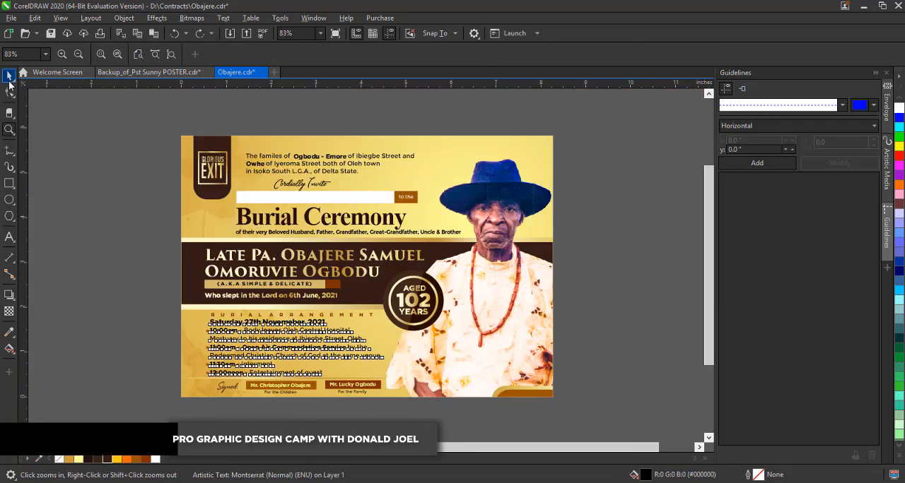
{"action": "scroll", "coordinate": [263, 395], "scroll_direction": "down", "scroll_amount": 3}
{"action": "left_click", "coordinate": [77, 194]}
Redirect the golden background's fountain fill with a short diagonal across the burial arrangement area.
{"action": "left_click", "coordinate": [550, 355]}
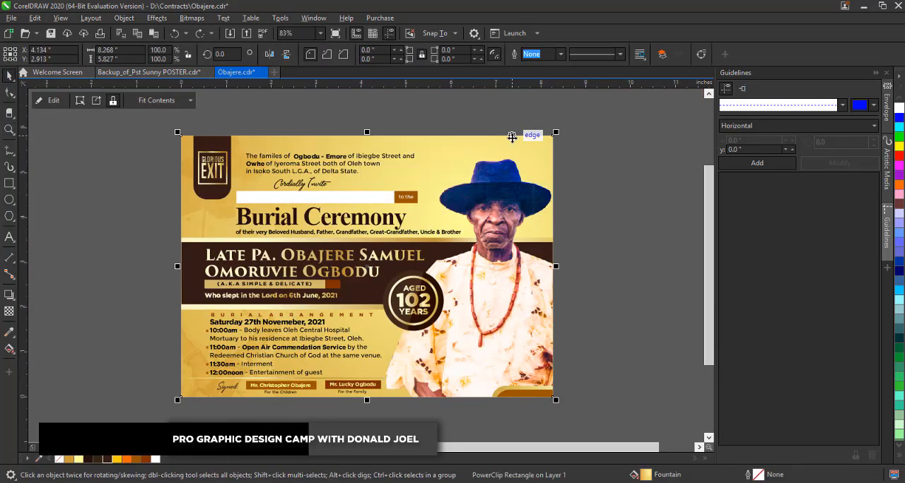
{"action": "key", "text": "g"}
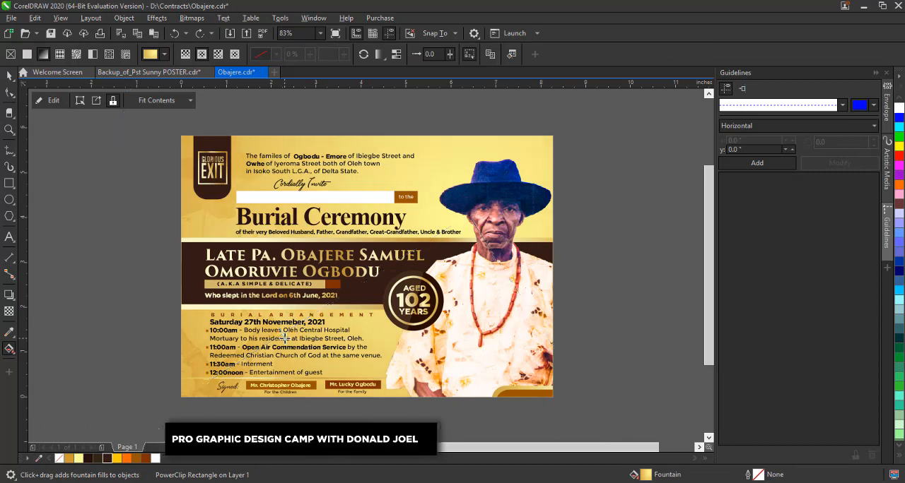
{"action": "left_click_drag", "start_coordinate": [285, 334], "coordinate": [325, 309]}
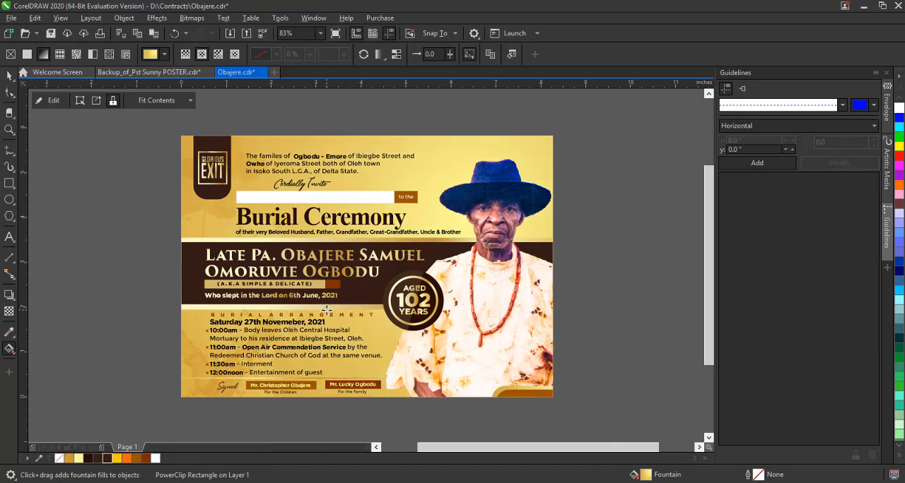
{"action": "left_click", "coordinate": [9, 76]}
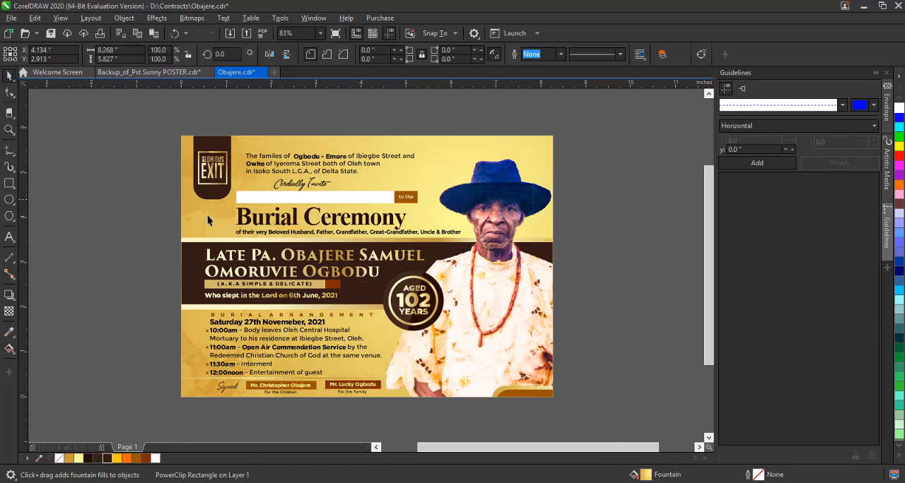
Recolour the brown rounded shape in the card's lower corner beneath the portrait to very dark brown #24100E.
{"action": "left_click", "coordinate": [616, 222]}
{"action": "left_click", "coordinate": [536, 395]}
{"action": "left_click", "coordinate": [536, 394], "text": "ctrl"}
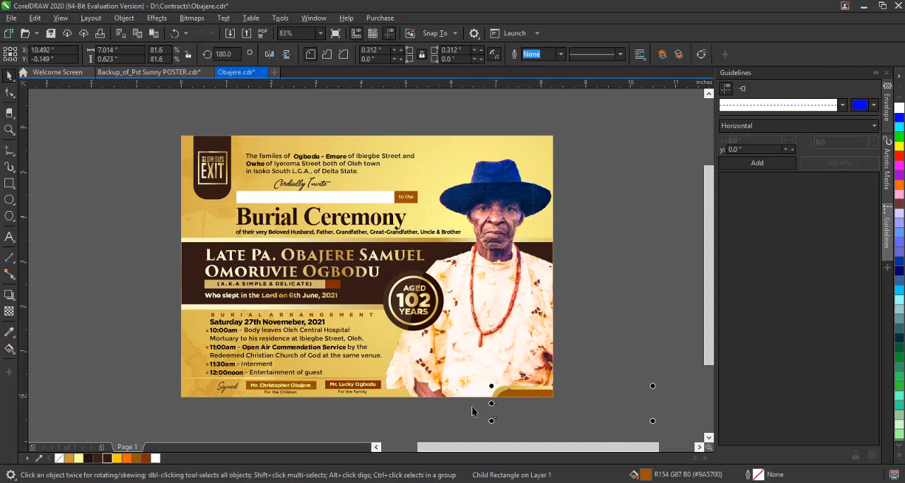
{"action": "left_click", "coordinate": [89, 460]}
{"action": "left_click", "coordinate": [91, 399]}
{"action": "left_click", "coordinate": [535, 388], "text": "ctrl"}
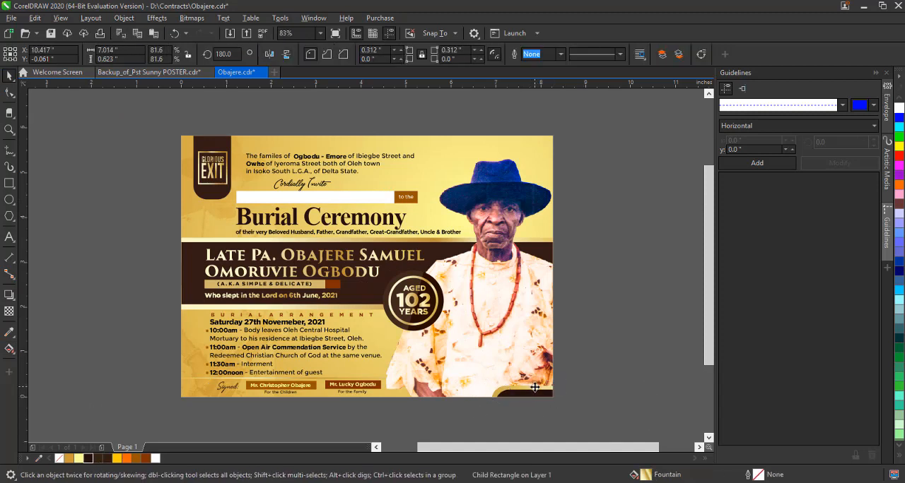
{"action": "left_click", "coordinate": [593, 346]}
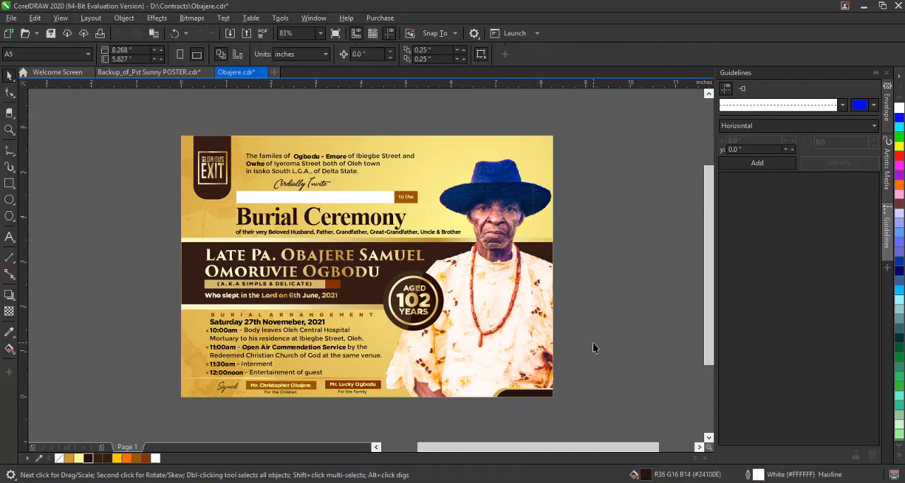
Try dark brown #332615 on the thin line above the signature row.
{"action": "left_click", "coordinate": [330, 384], "text": "ctrl"}
{"action": "left_click", "coordinate": [98, 459]}
{"action": "left_click", "coordinate": [95, 380]}
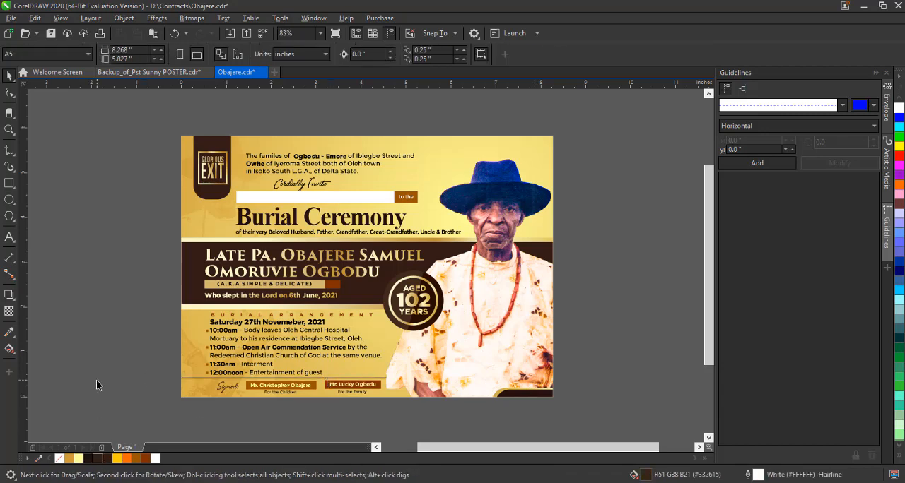
Group all objects of the invitation card together and save the document.
{"action": "left_click_drag", "start_coordinate": [122, 205], "coordinate": [686, 446]}
{"action": "left_click_drag", "start_coordinate": [709, 254], "coordinate": [708, 231]}
{"action": "left_click", "coordinate": [576, 54]}
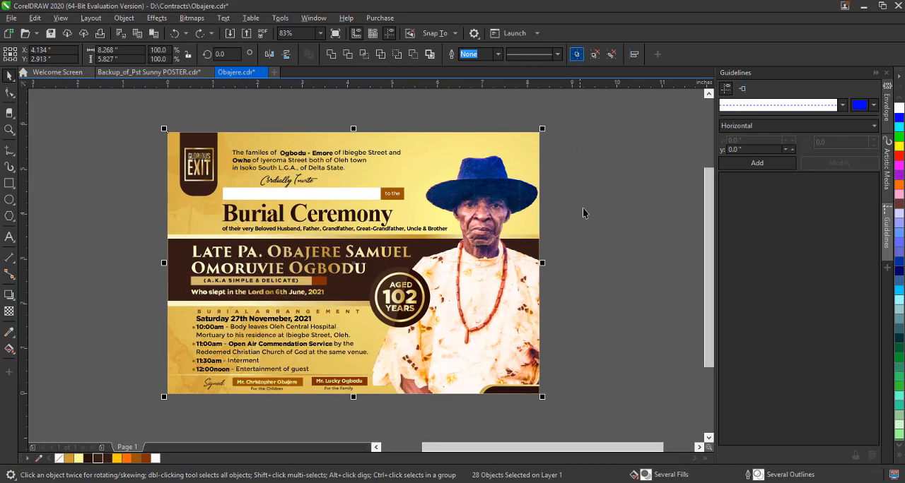
{"action": "left_click", "coordinate": [583, 208]}
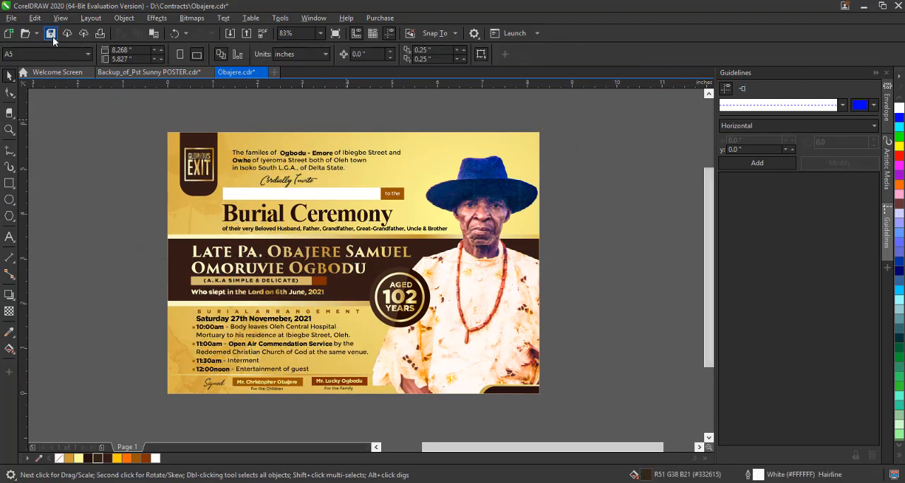
Export the grouped card as the JPEG Obajere to Works Exported > Others, in RGB Color (24-bit) at 100% quality.
{"action": "left_click", "coordinate": [349, 195]}
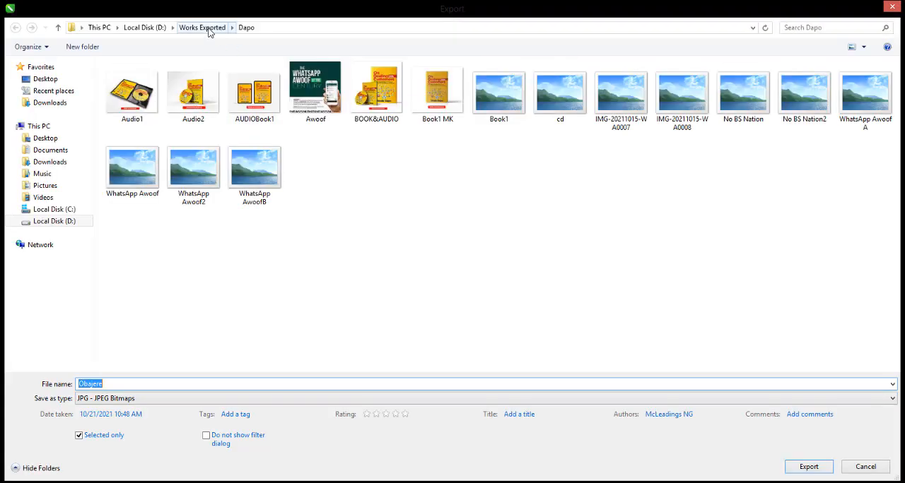
{"action": "left_click", "coordinate": [203, 28]}
{"action": "type", "text": "ot"}
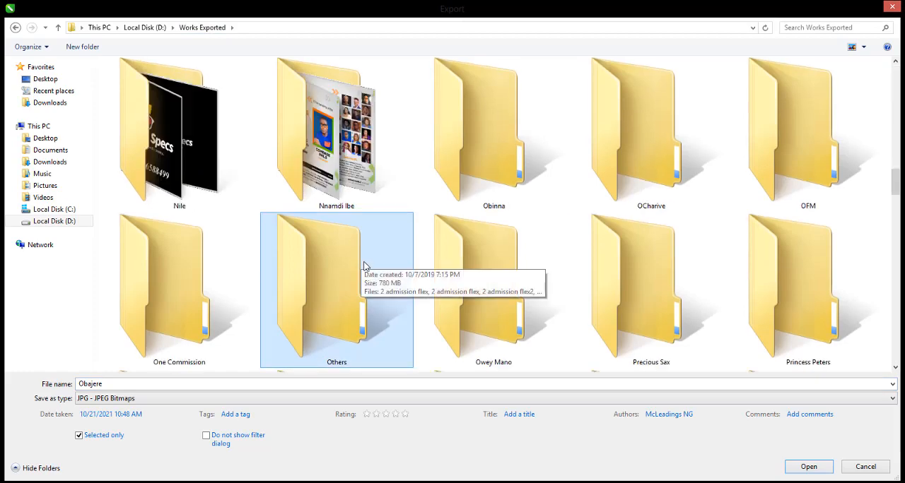
{"action": "key", "text": "Return"}
{"action": "left_click", "coordinate": [808, 468]}
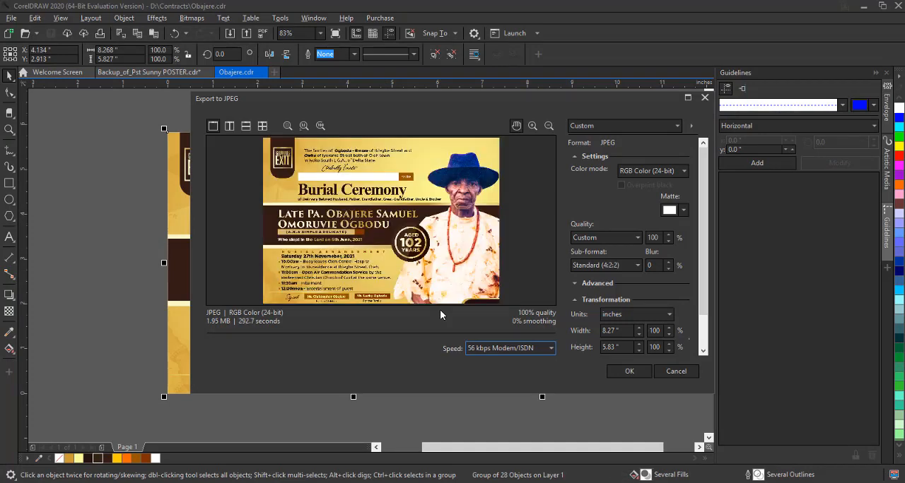
{"action": "left_click", "coordinate": [629, 372]}
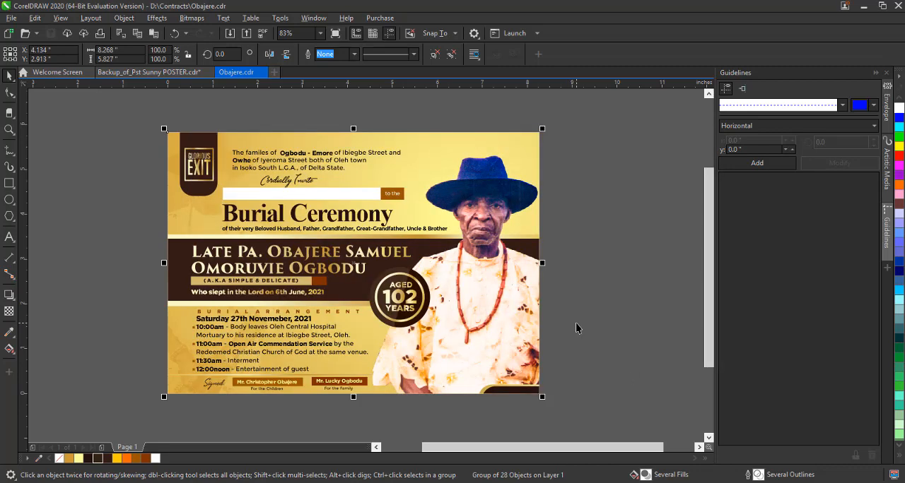
Find the exported Obajere image in the Others folder from a new export dialog and preview it.
{"action": "left_click", "coordinate": [576, 323]}
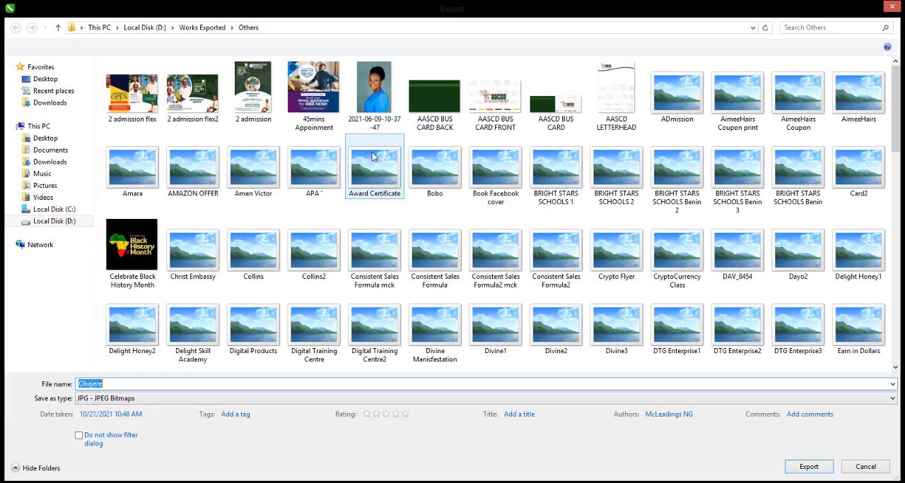
{"action": "left_click", "coordinate": [372, 166]}
{"action": "key", "text": "o"}
{"action": "key", "text": "b"}
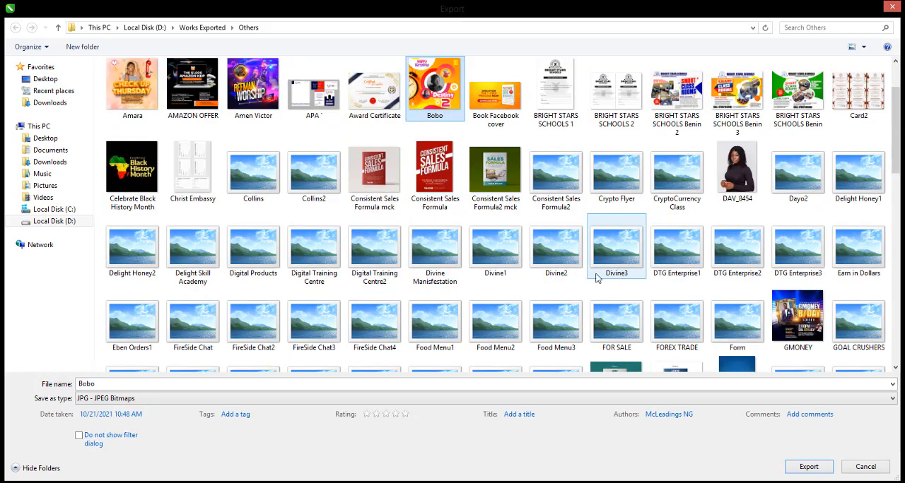
{"action": "key", "text": "o"}
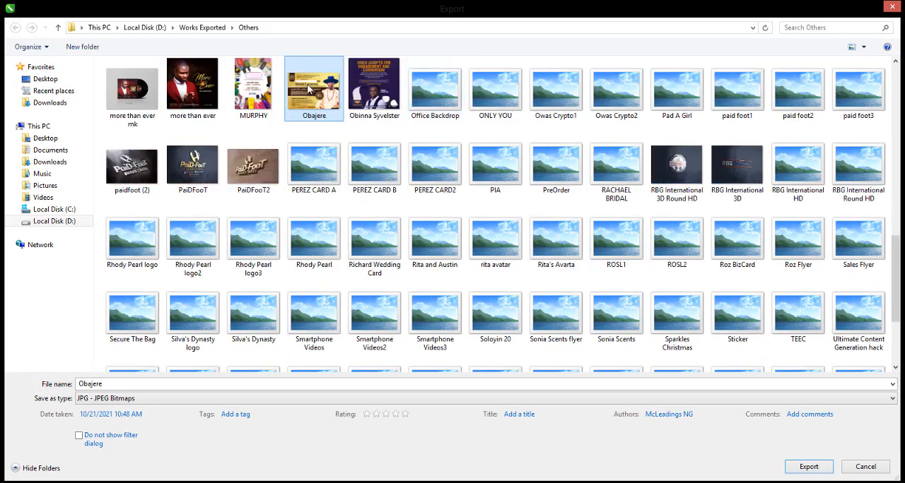
{"action": "right_click", "coordinate": [327, 94]}
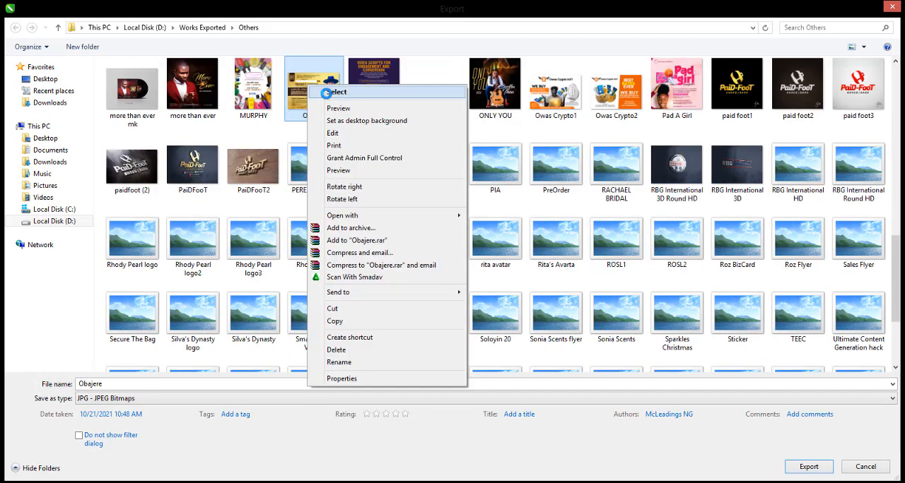
{"action": "left_click", "coordinate": [334, 107]}
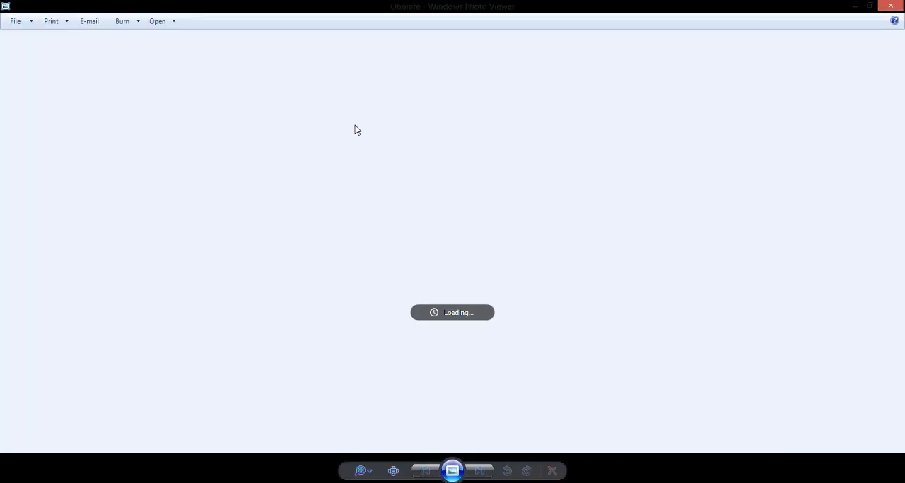
Examine the exported card's details up close and as a whole, and close the preview.
{"action": "scroll", "coordinate": [566, 253], "scroll_direction": "up", "scroll_amount": 2}
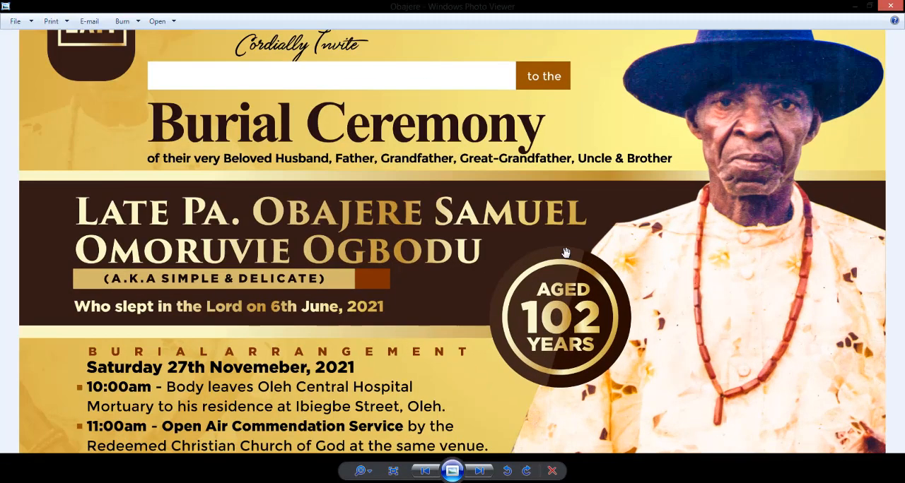
{"action": "scroll", "coordinate": [566, 253], "scroll_direction": "down", "scroll_amount": 1}
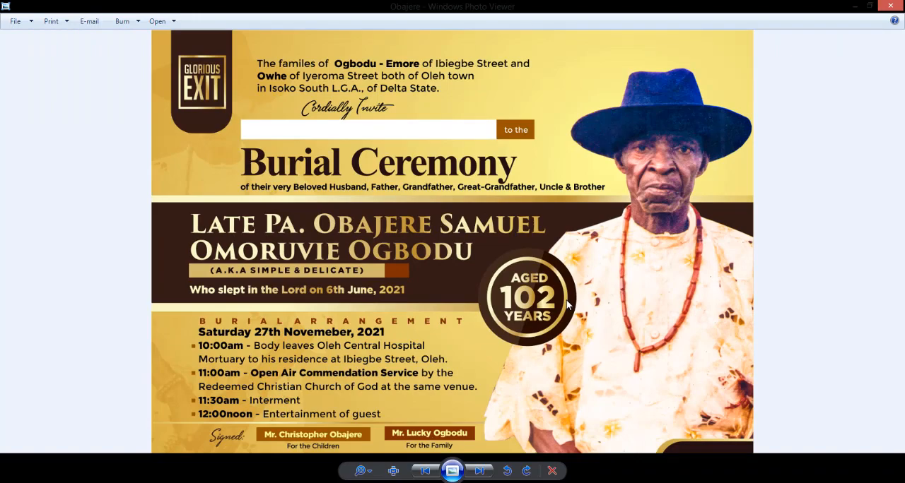
{"action": "left_click", "coordinate": [890, 5]}
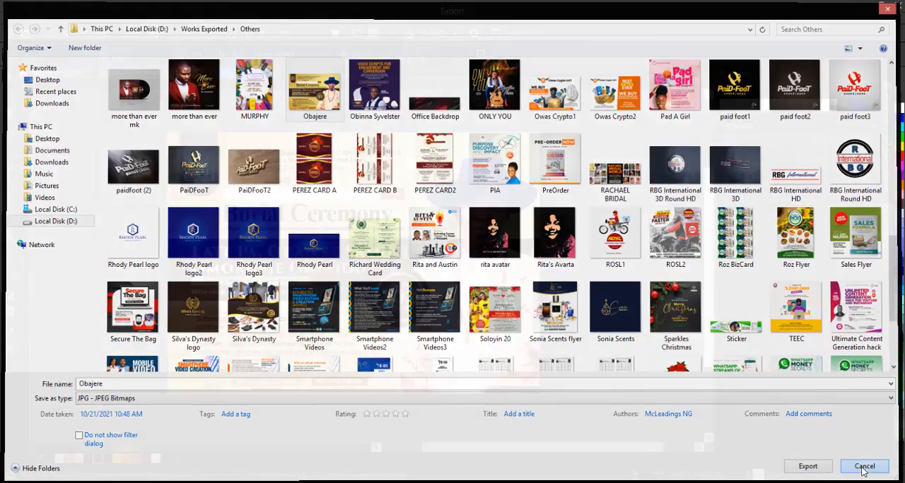